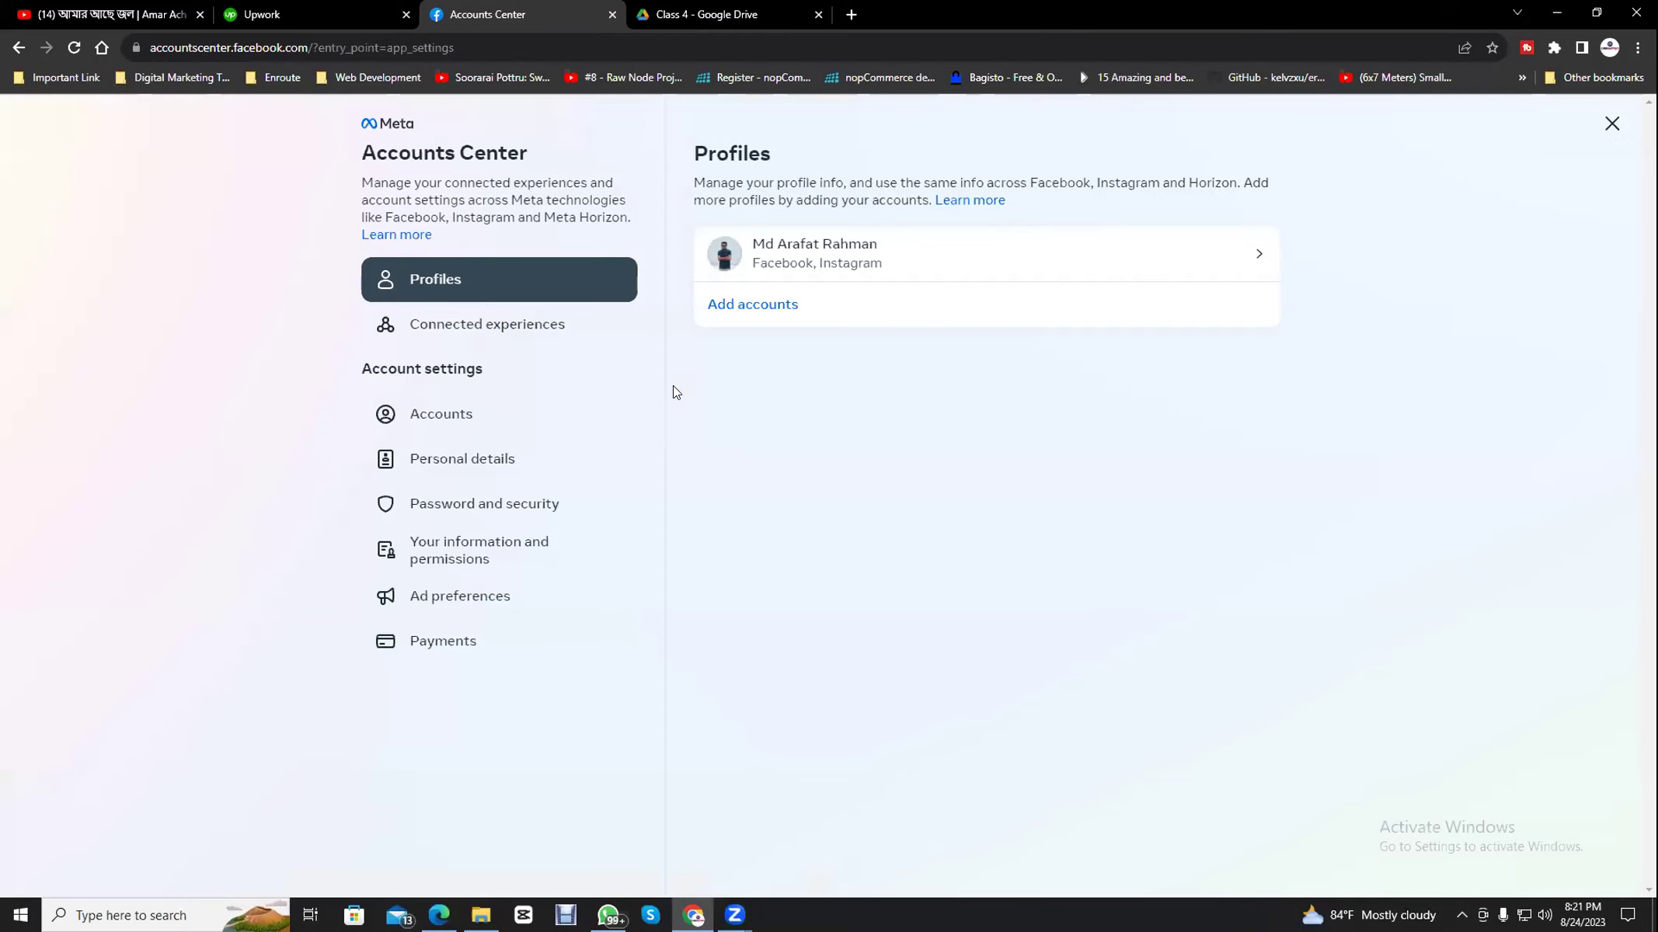
- Show the Accounts page listing the linked Facebook and Instagram accounts
{"action": "left_click", "coordinate": [440, 419]}
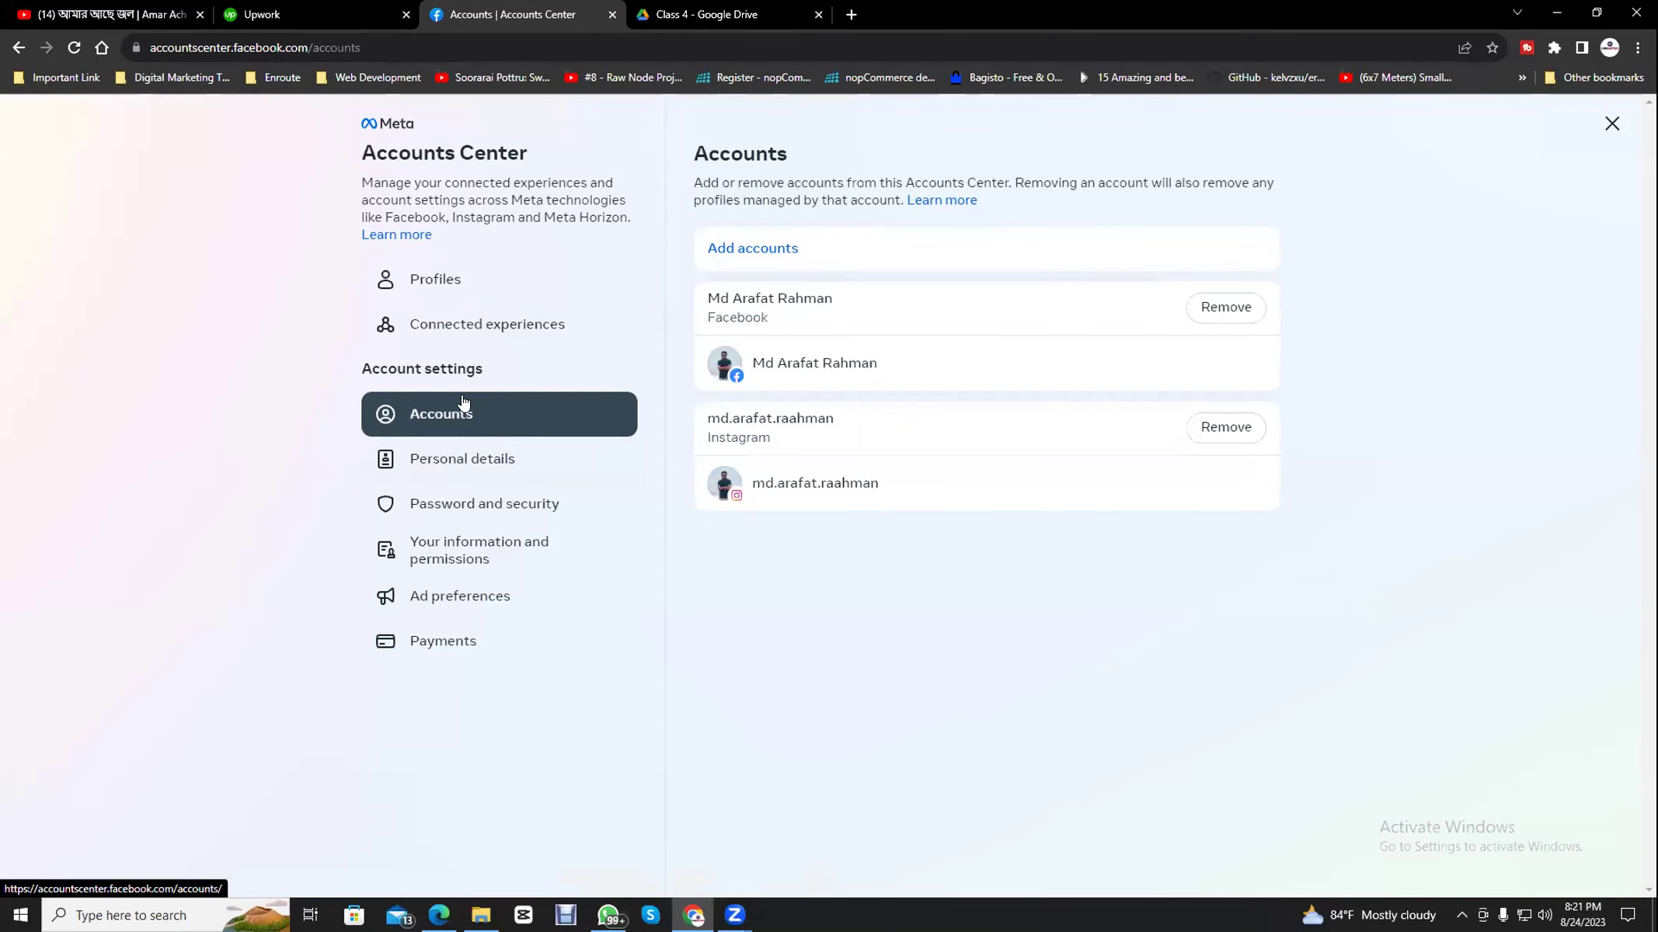
- Go back to Profiles and open the shared profile's Name settings
{"action": "left_click", "coordinate": [434, 276]}
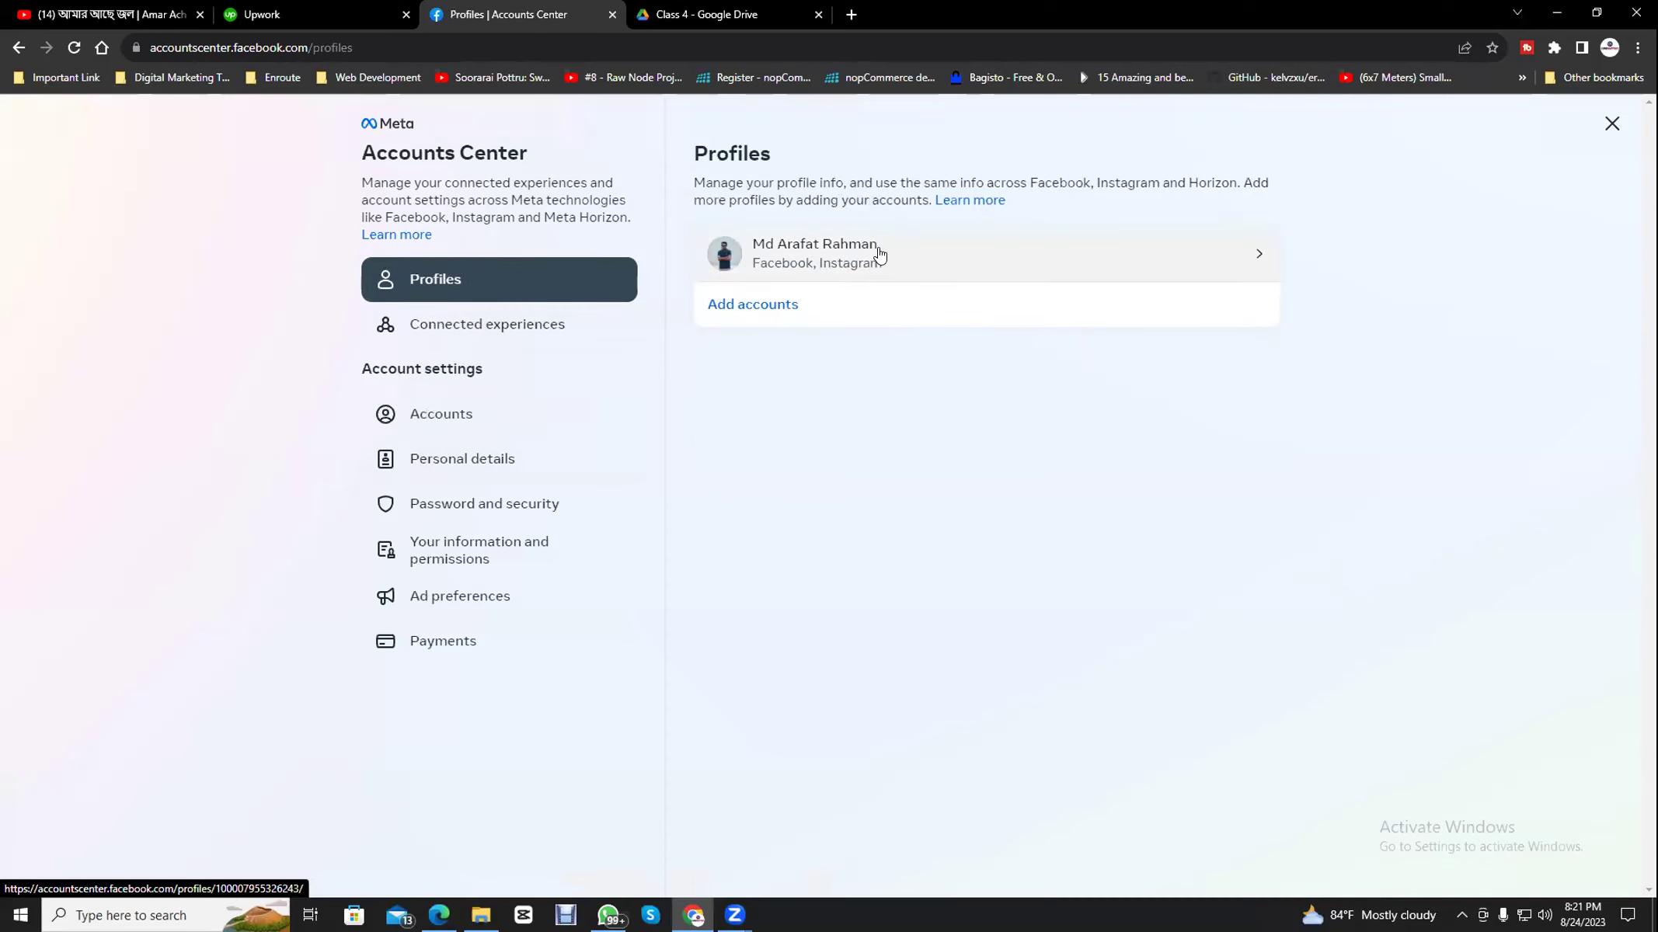
{"action": "left_click", "coordinate": [880, 255]}
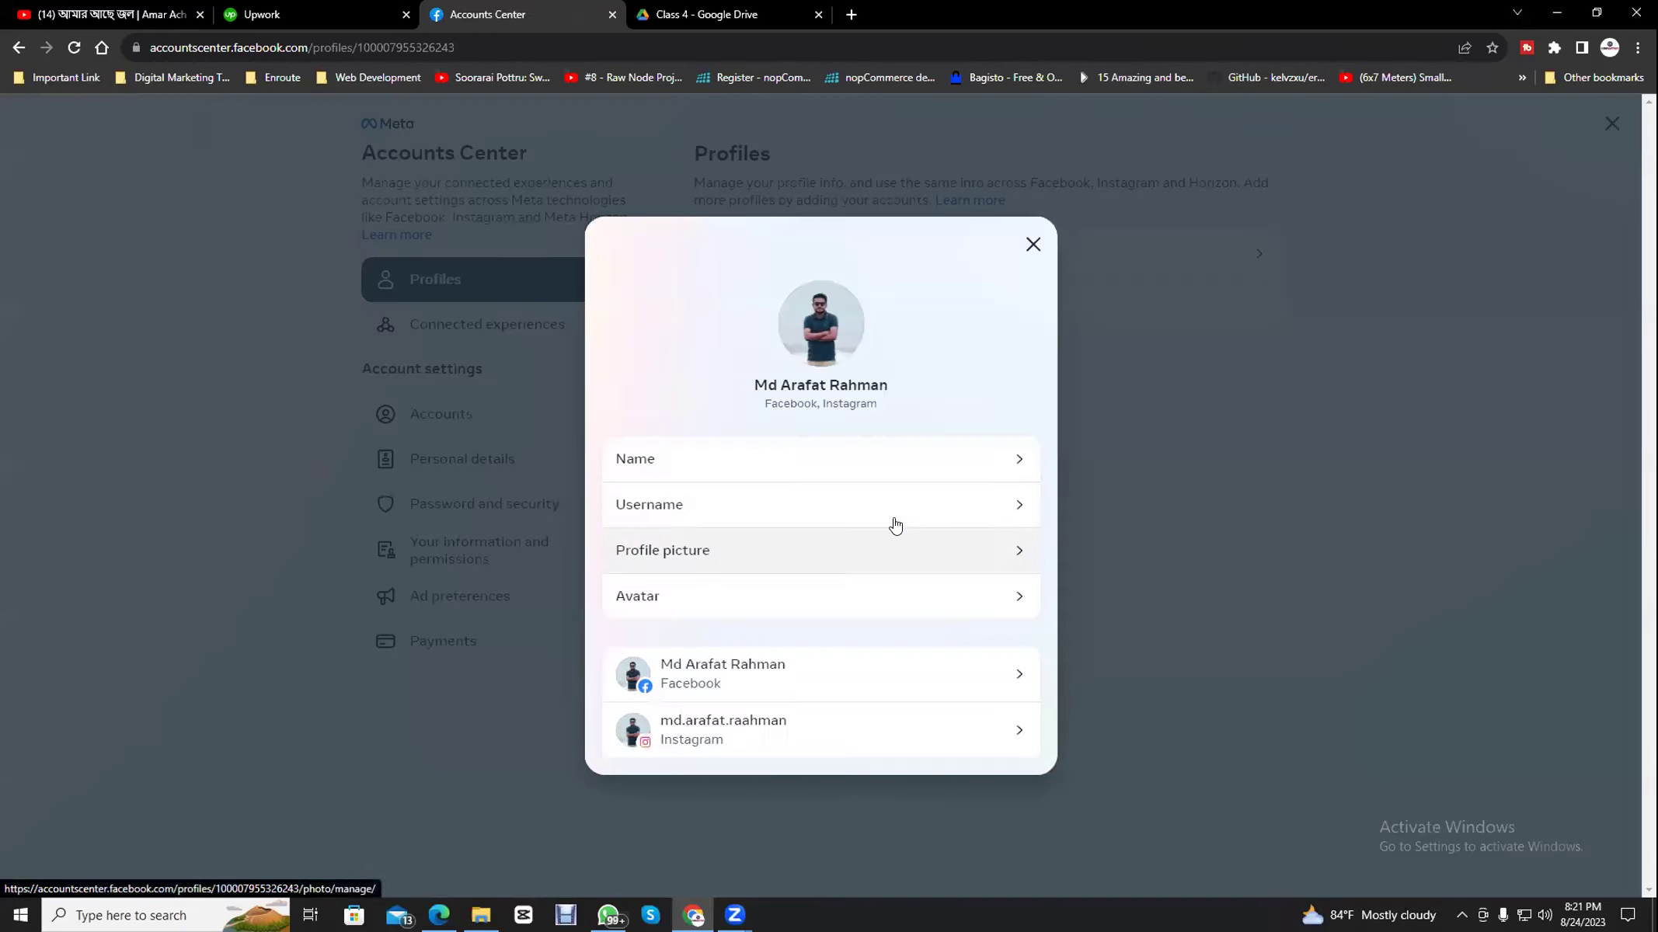
{"action": "left_click", "coordinate": [719, 466]}
- Review the First, Middle and Last name fields, then close the profile unchanged
{"action": "left_click", "coordinate": [772, 384]}
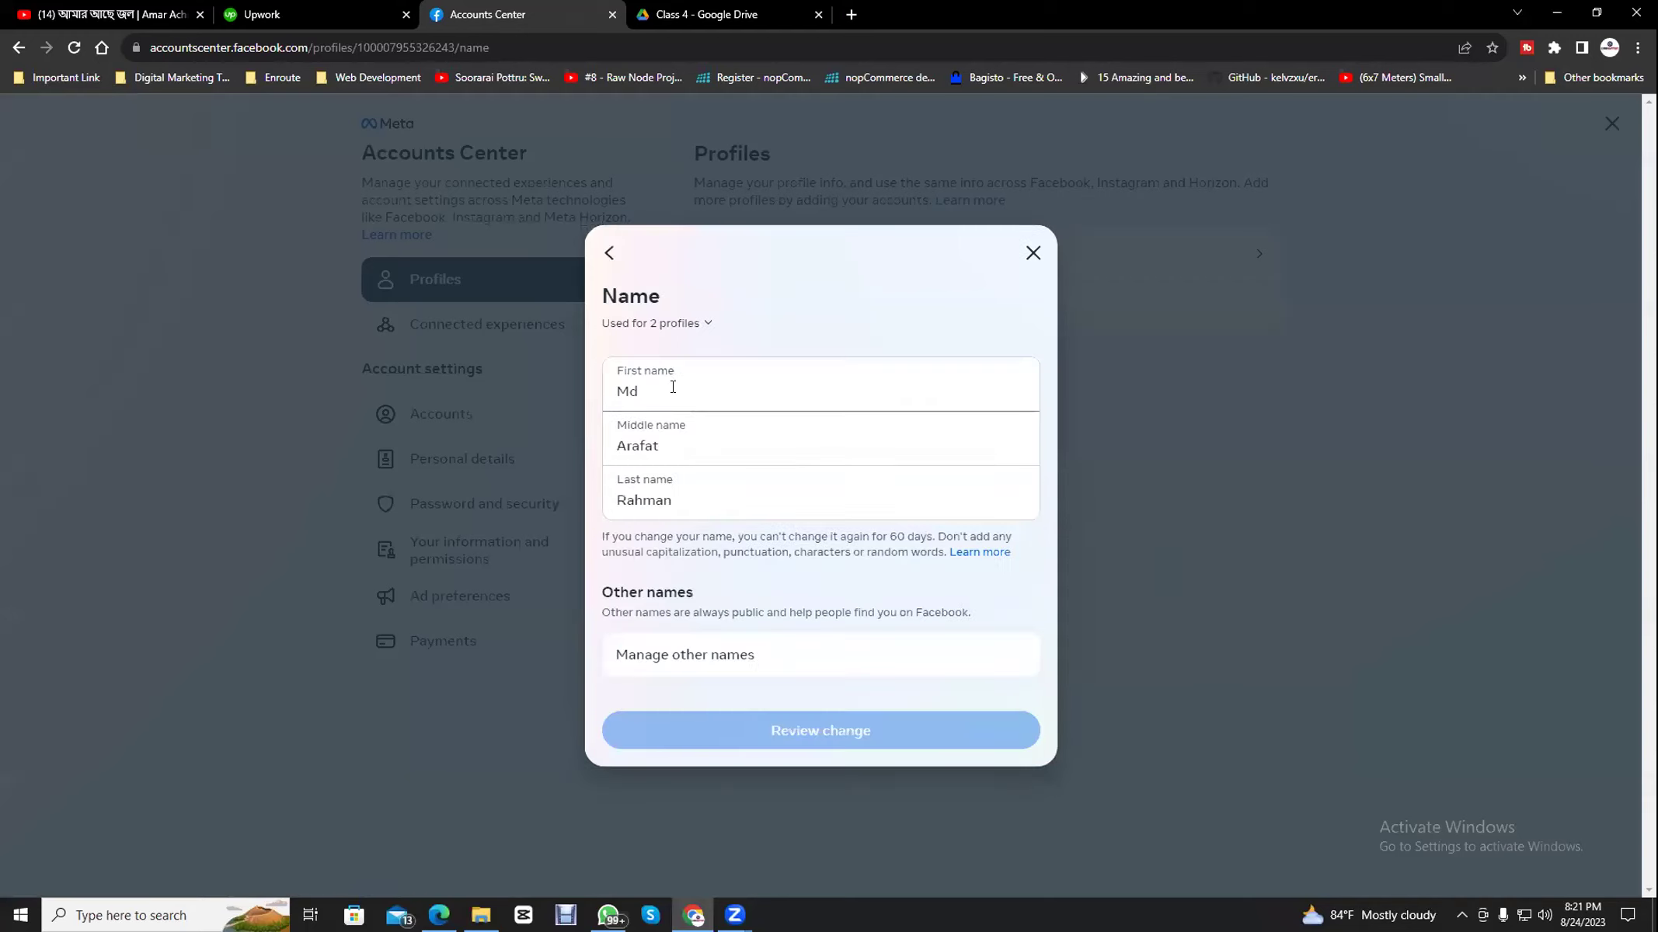
{"action": "left_click", "coordinate": [758, 441]}
{"action": "left_click", "coordinate": [750, 491]}
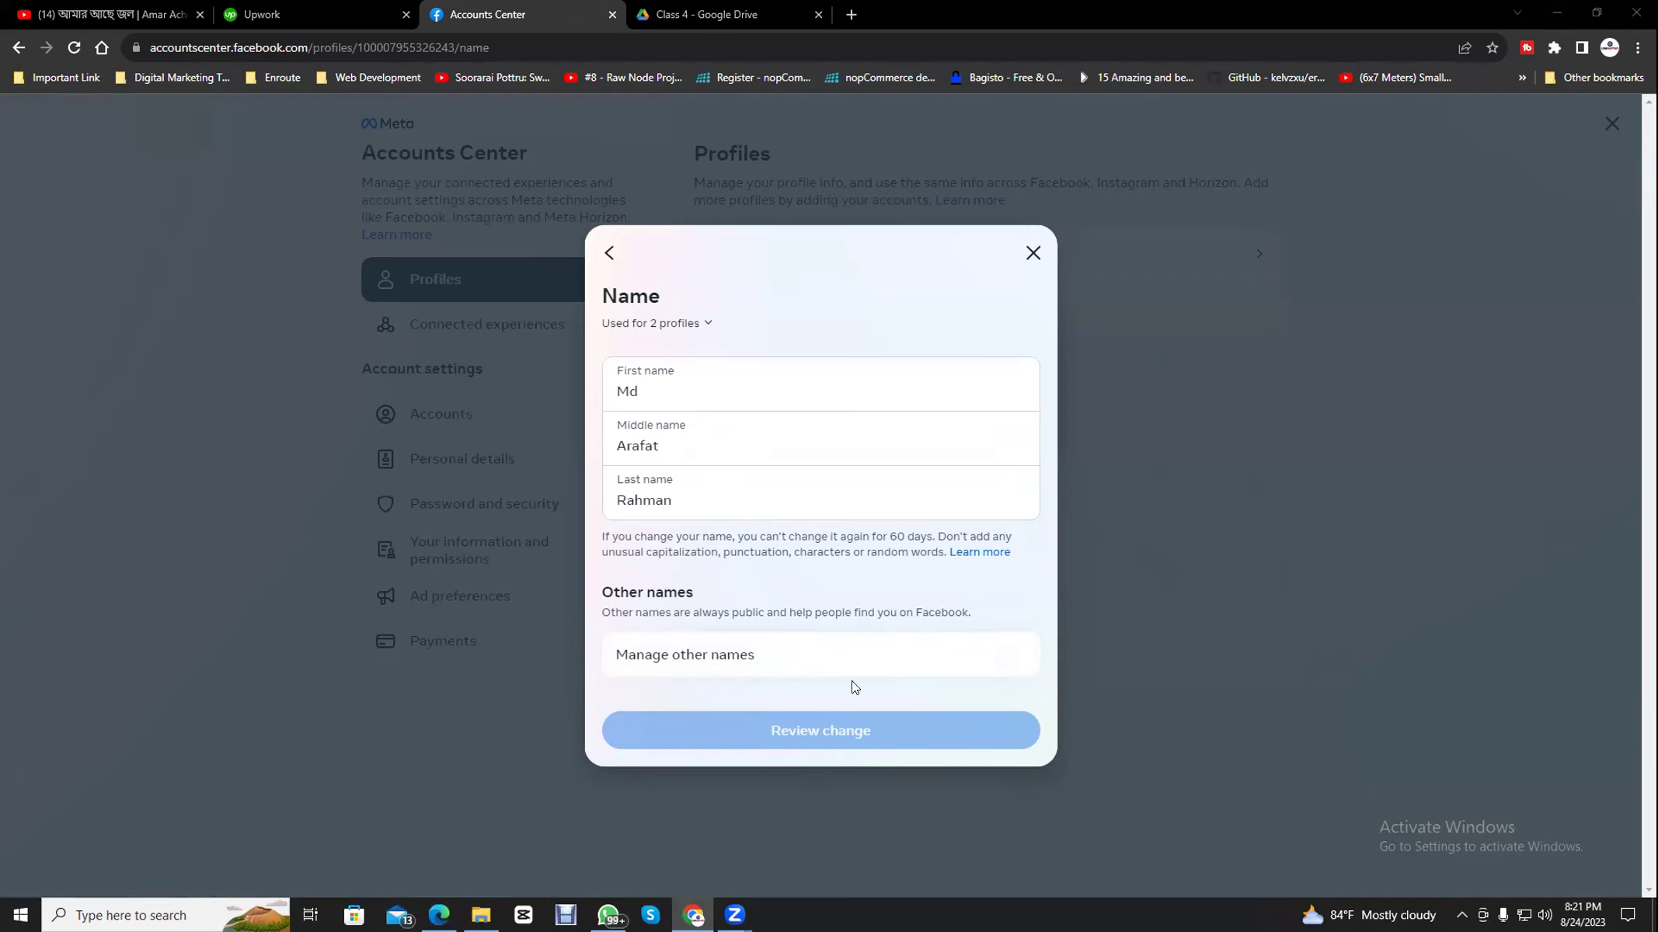
{"action": "left_click", "coordinate": [624, 372]}
{"action": "left_click", "coordinate": [695, 436]}
{"action": "left_click", "coordinate": [710, 485]}
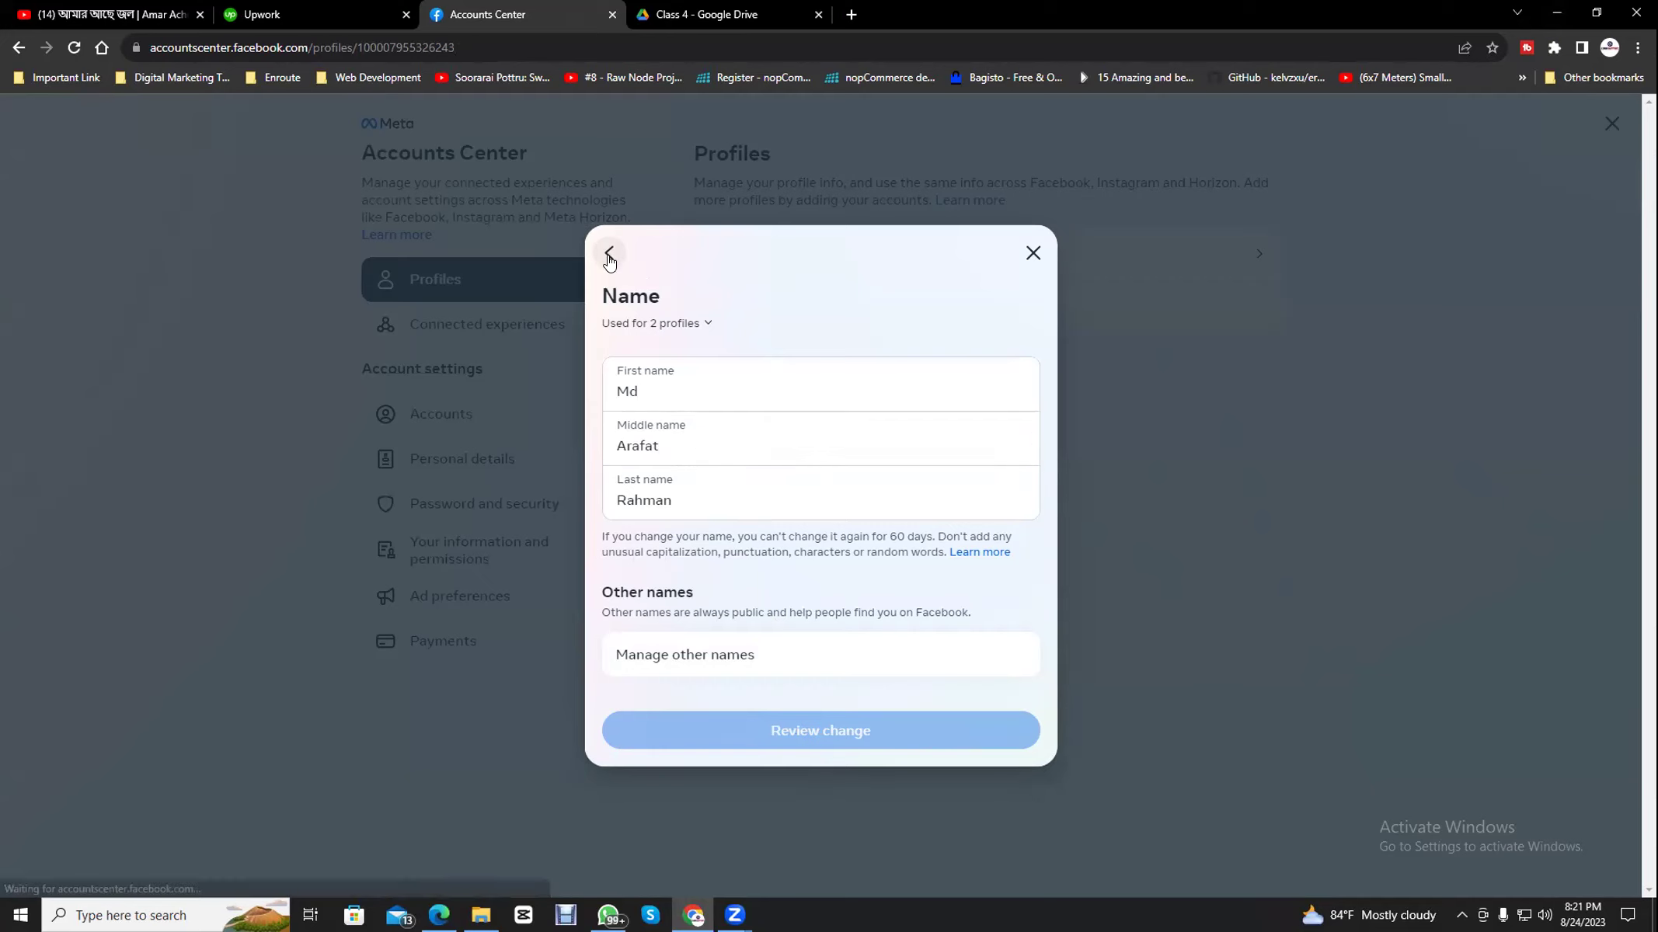
{"action": "left_click", "coordinate": [609, 252]}
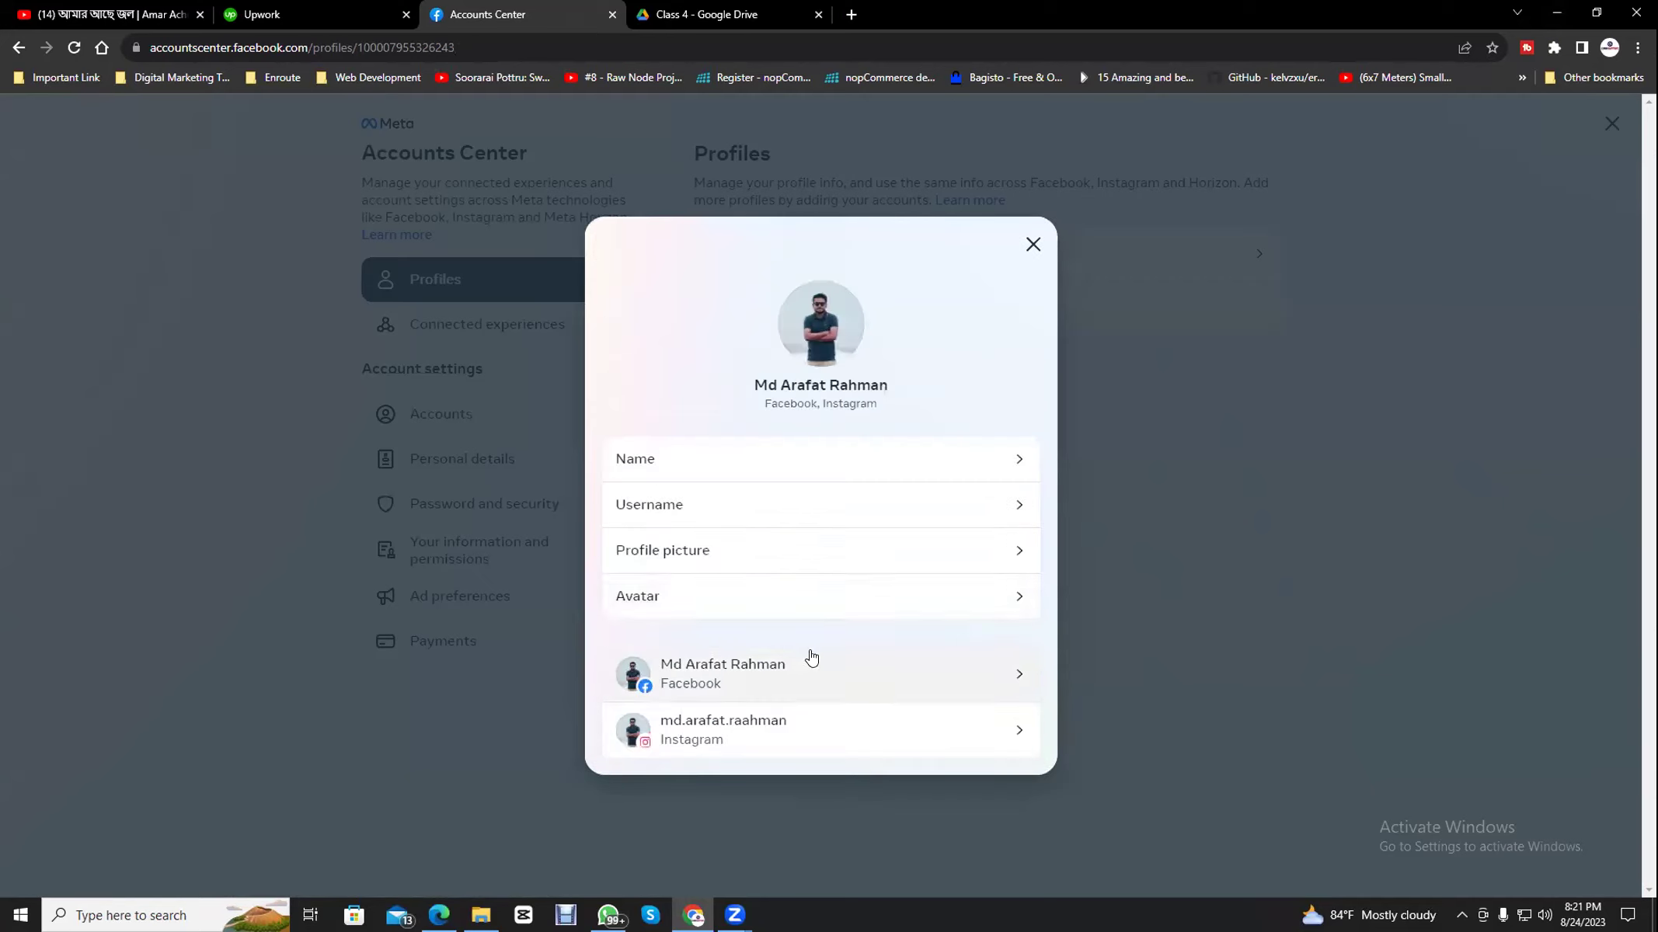
{"action": "left_click", "coordinate": [1034, 245]}
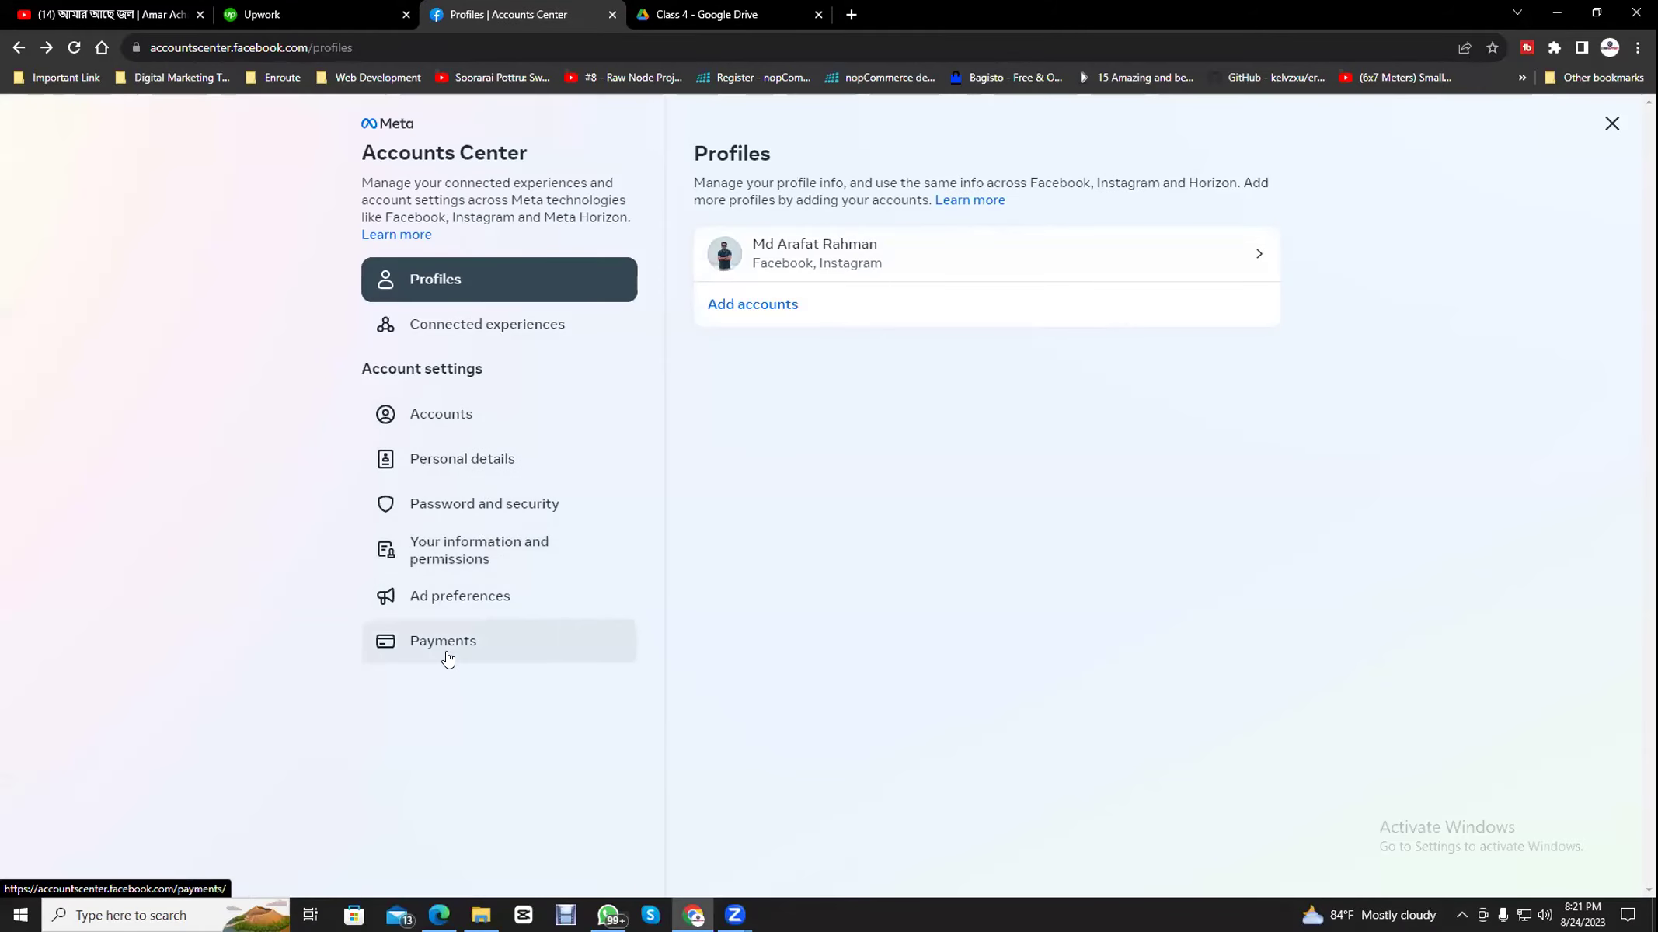
- Open the Personal details page and start a Lightshot screen capture
{"action": "left_click", "coordinate": [497, 464]}
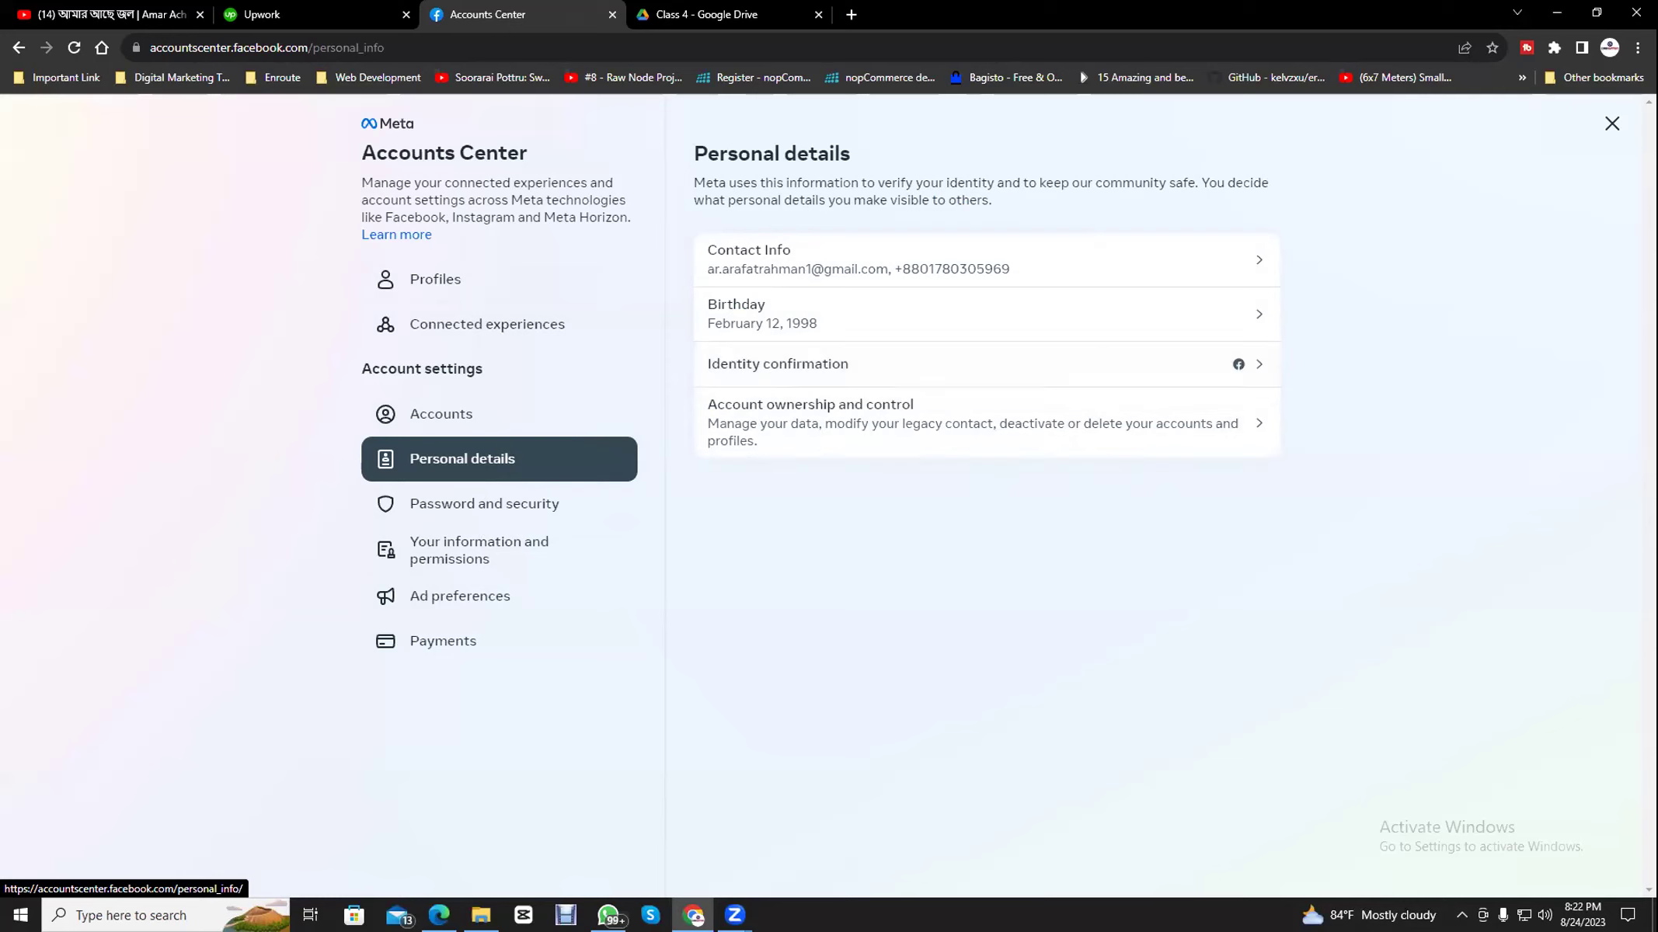
{"action": "left_click", "coordinate": [1462, 915]}
{"action": "left_click", "coordinate": [1449, 839]}
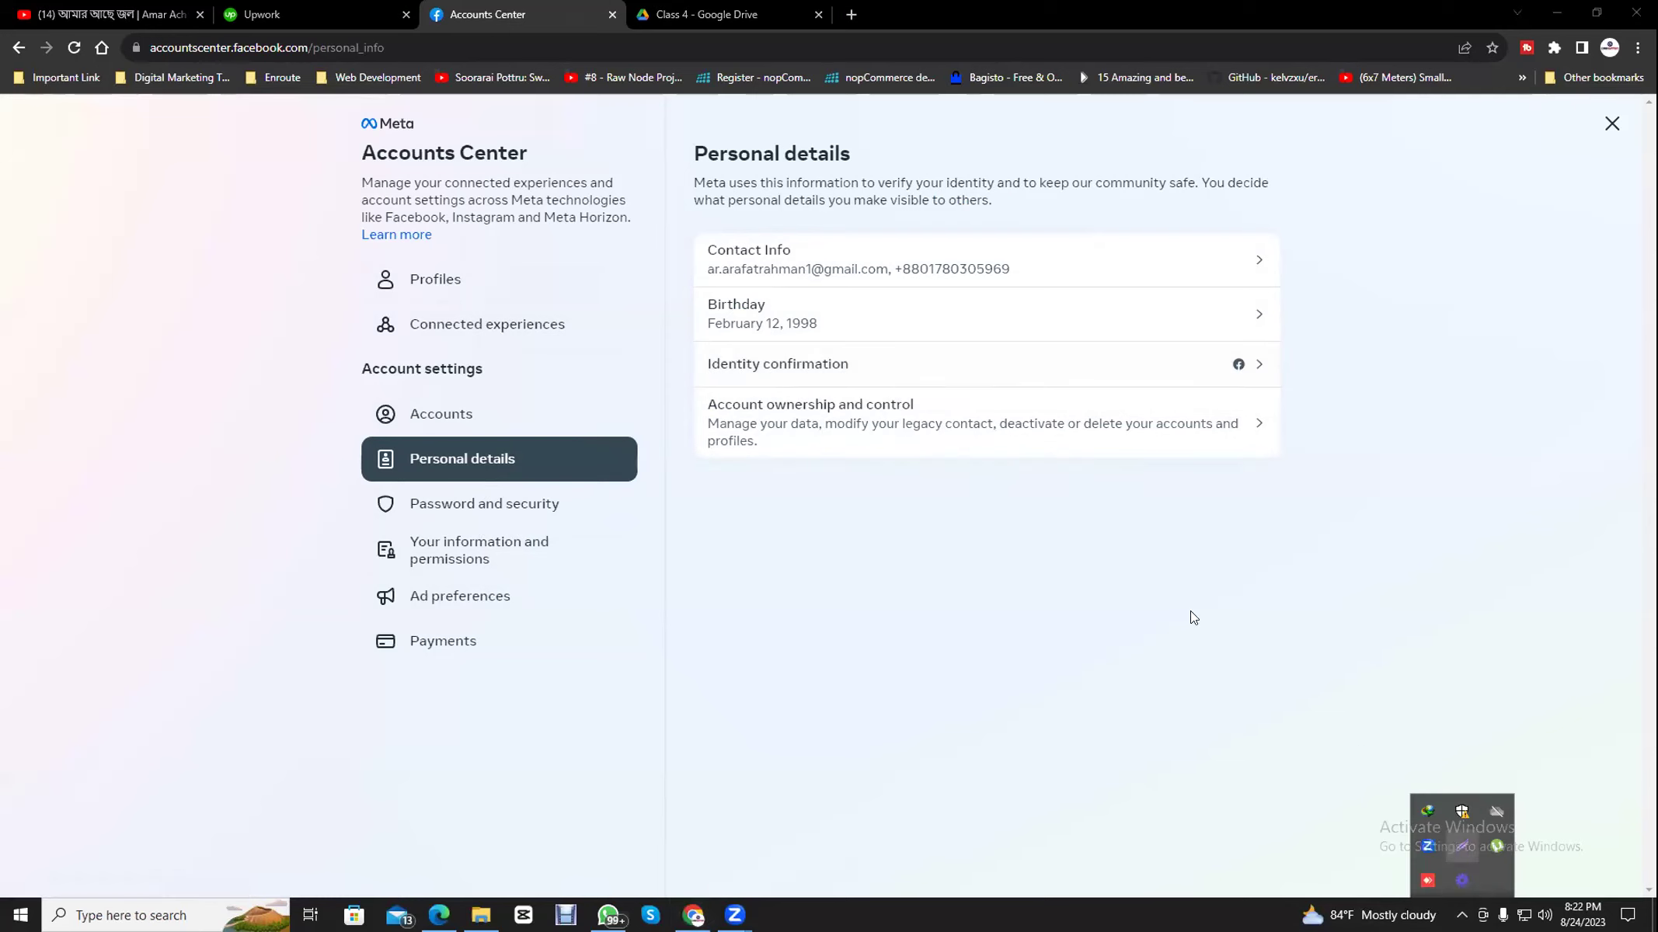
- Capture Personal details with the Identity confirmation row boxed in red, then open that row
{"action": "left_click_drag", "start_coordinate": [632, 121], "coordinate": [1362, 500]}
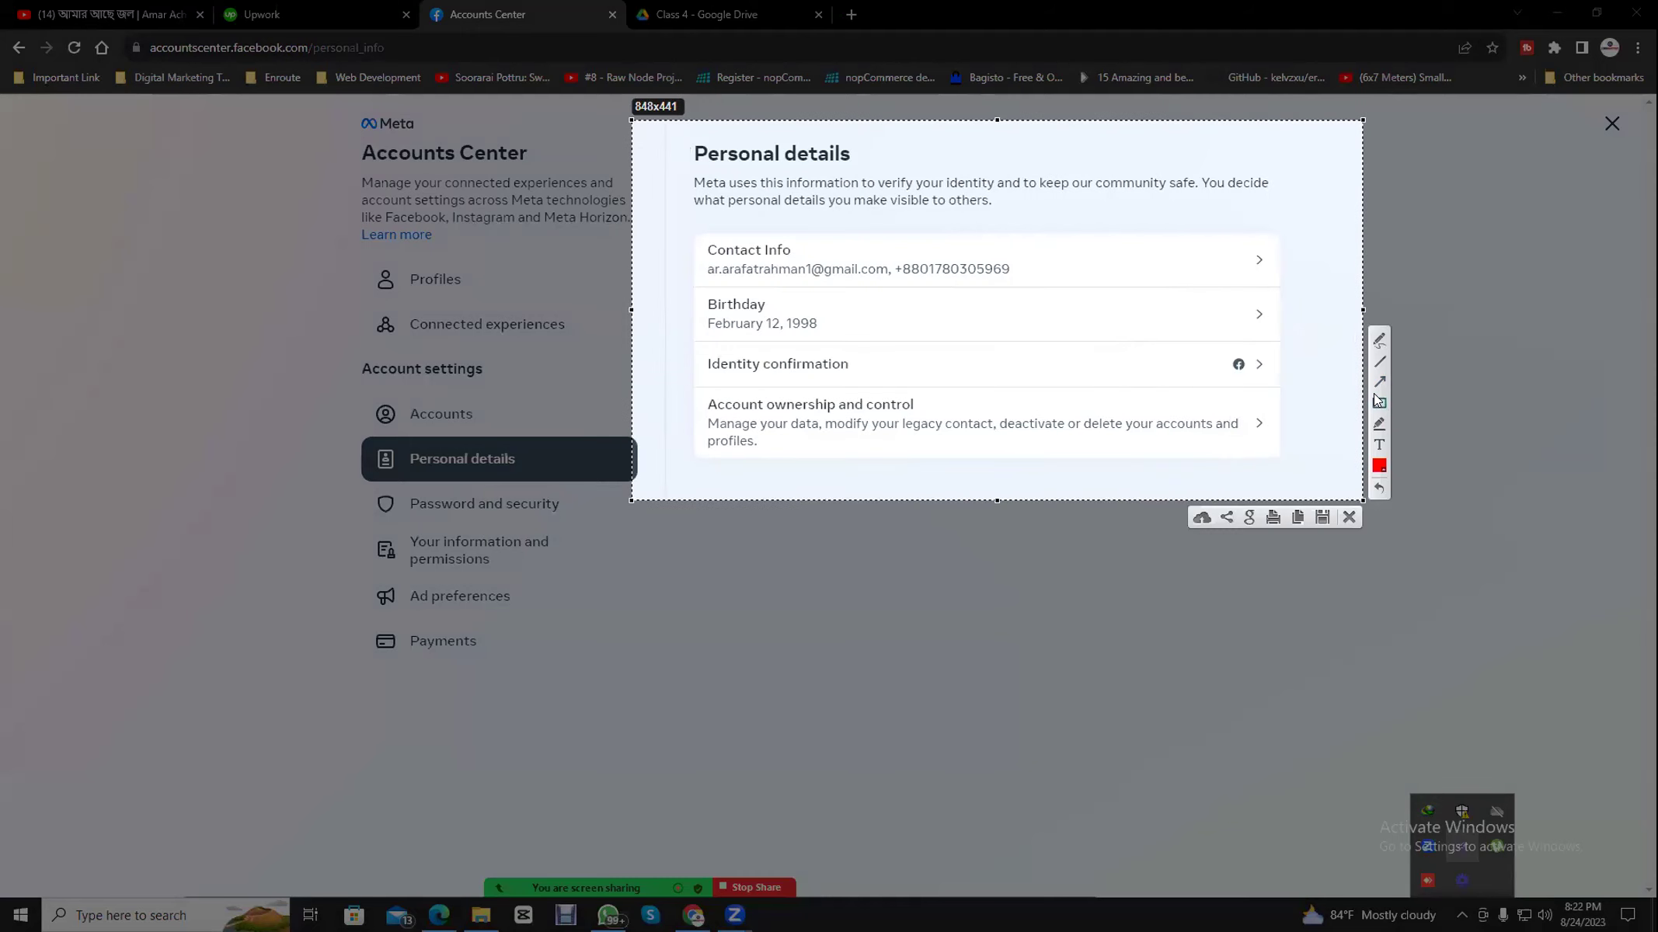
{"action": "mouse_move", "coordinate": [692, 342]}
{"action": "left_mouse_down"}
{"action": "mouse_move", "coordinate": [794, 371]}
{"action": "mouse_move", "coordinate": [1280, 386]}
{"action": "mouse_move", "coordinate": [1268, 380]}
{"action": "left_mouse_up"}
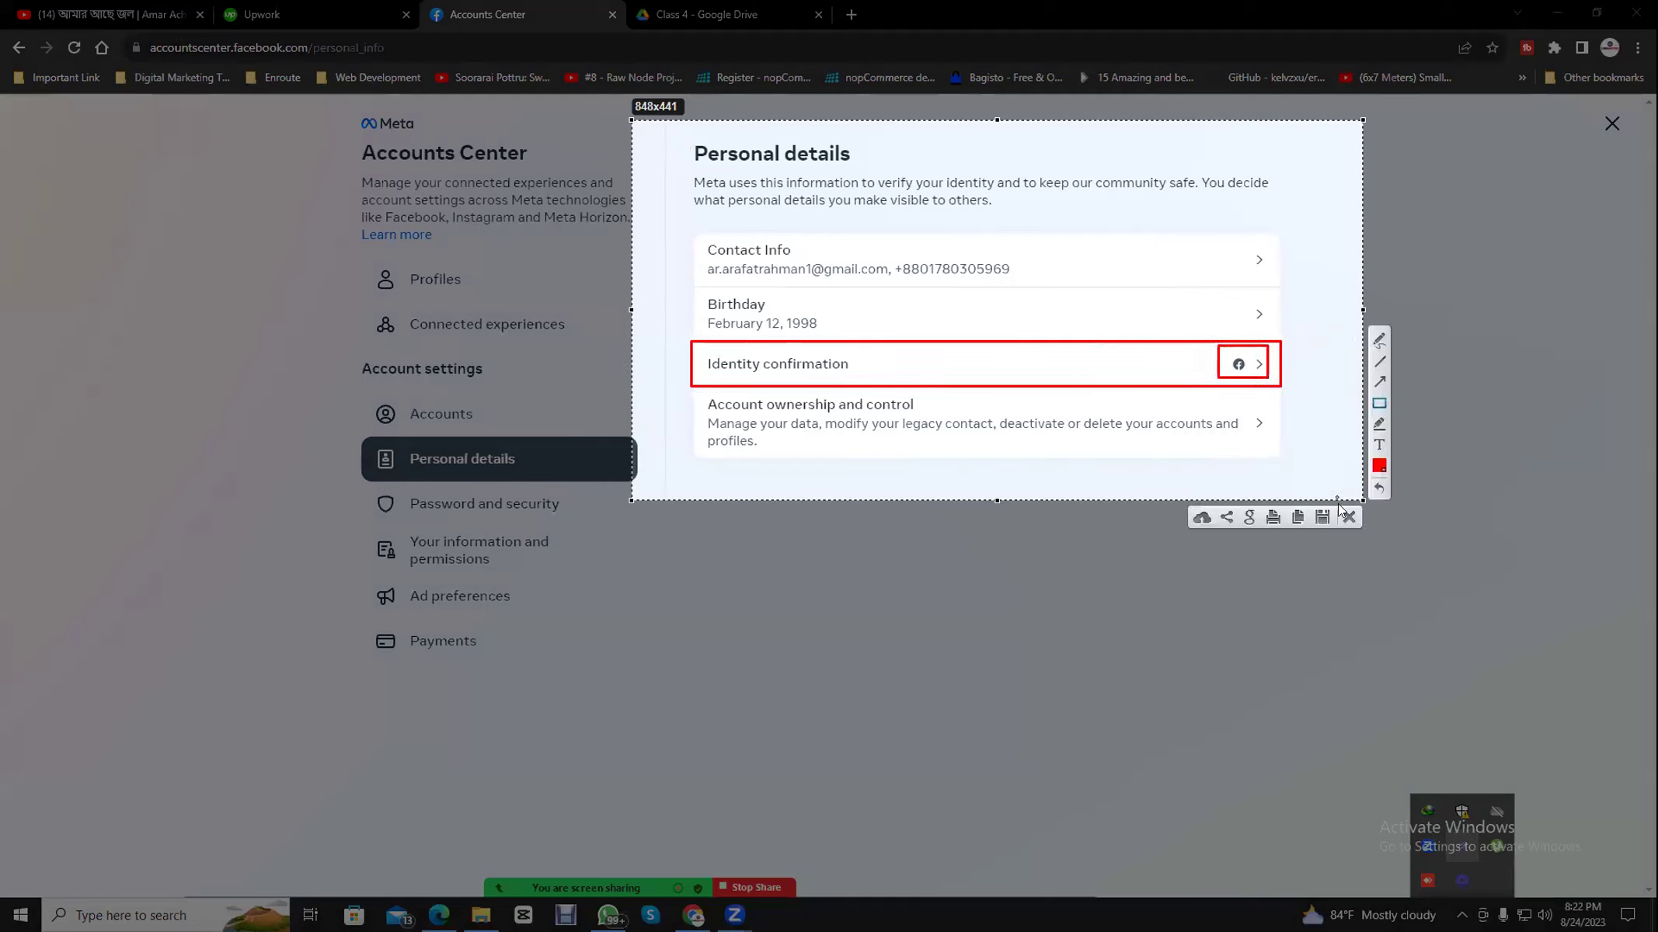
{"action": "left_click", "coordinate": [1349, 516]}
{"action": "left_click", "coordinate": [1242, 365]}
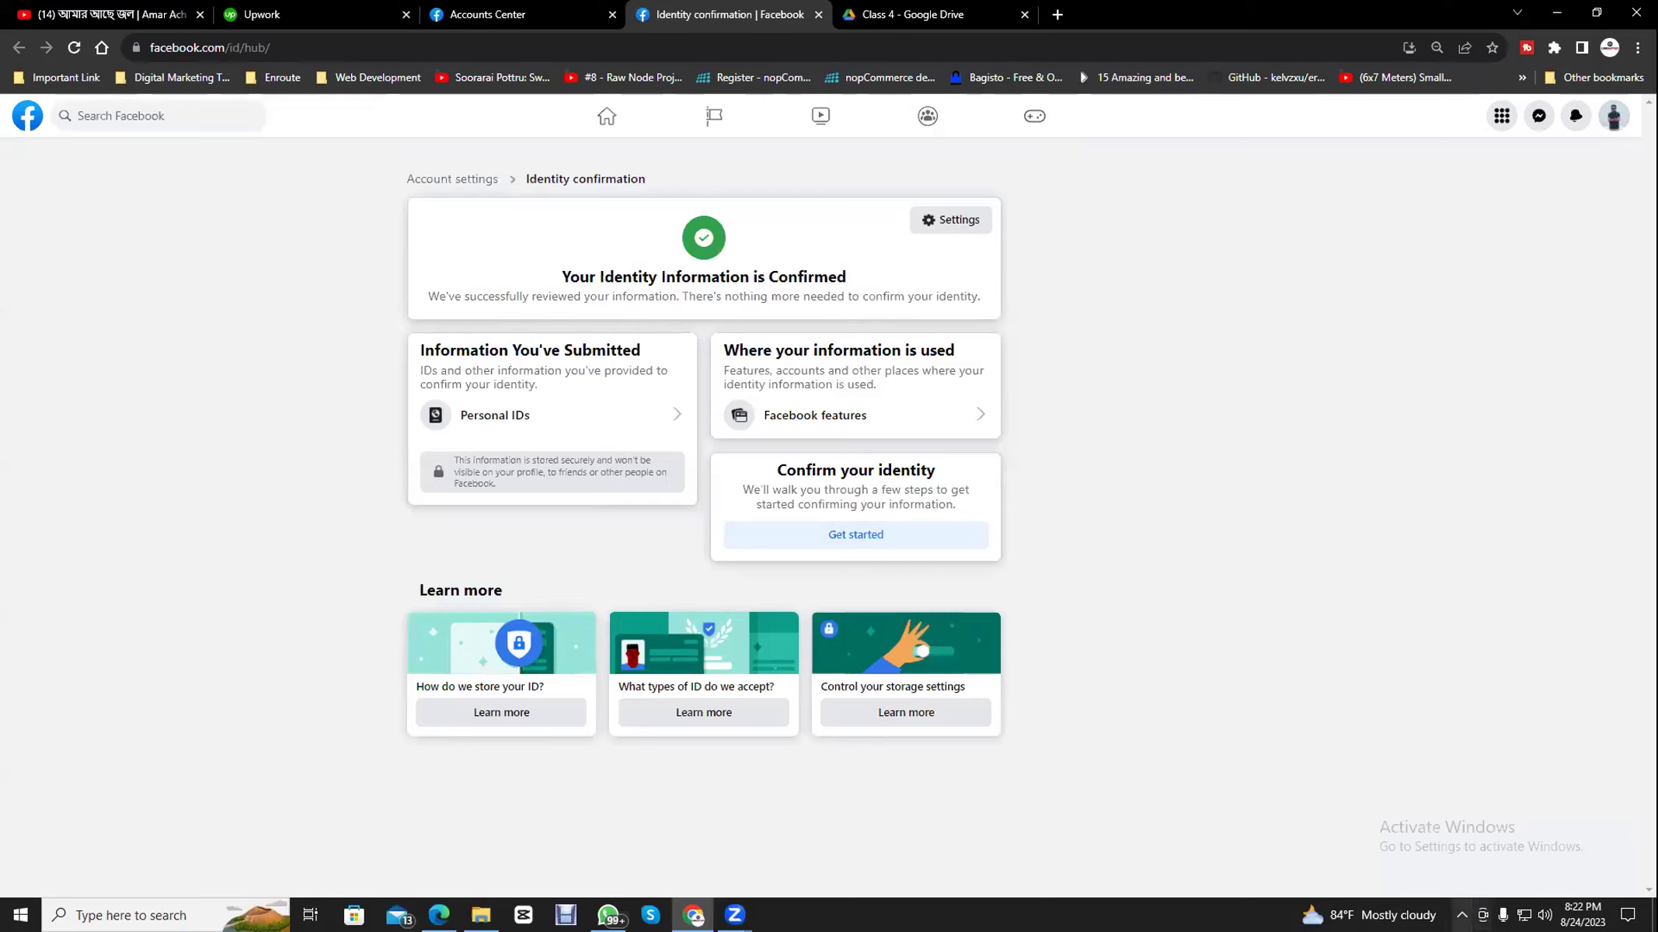
- Capture the identity page, boxing the confirmed-identity heading and Confirm your identity card in red
{"action": "left_click", "coordinate": [1462, 915]}
{"action": "left_click", "coordinate": [1427, 810]}
{"action": "mouse_move", "coordinate": [359, 123]}
{"action": "left_mouse_down"}
{"action": "mouse_move", "coordinate": [821, 437]}
{"action": "mouse_move", "coordinate": [1013, 827]}
{"action": "mouse_move", "coordinate": [1099, 800]}
{"action": "left_mouse_up"}
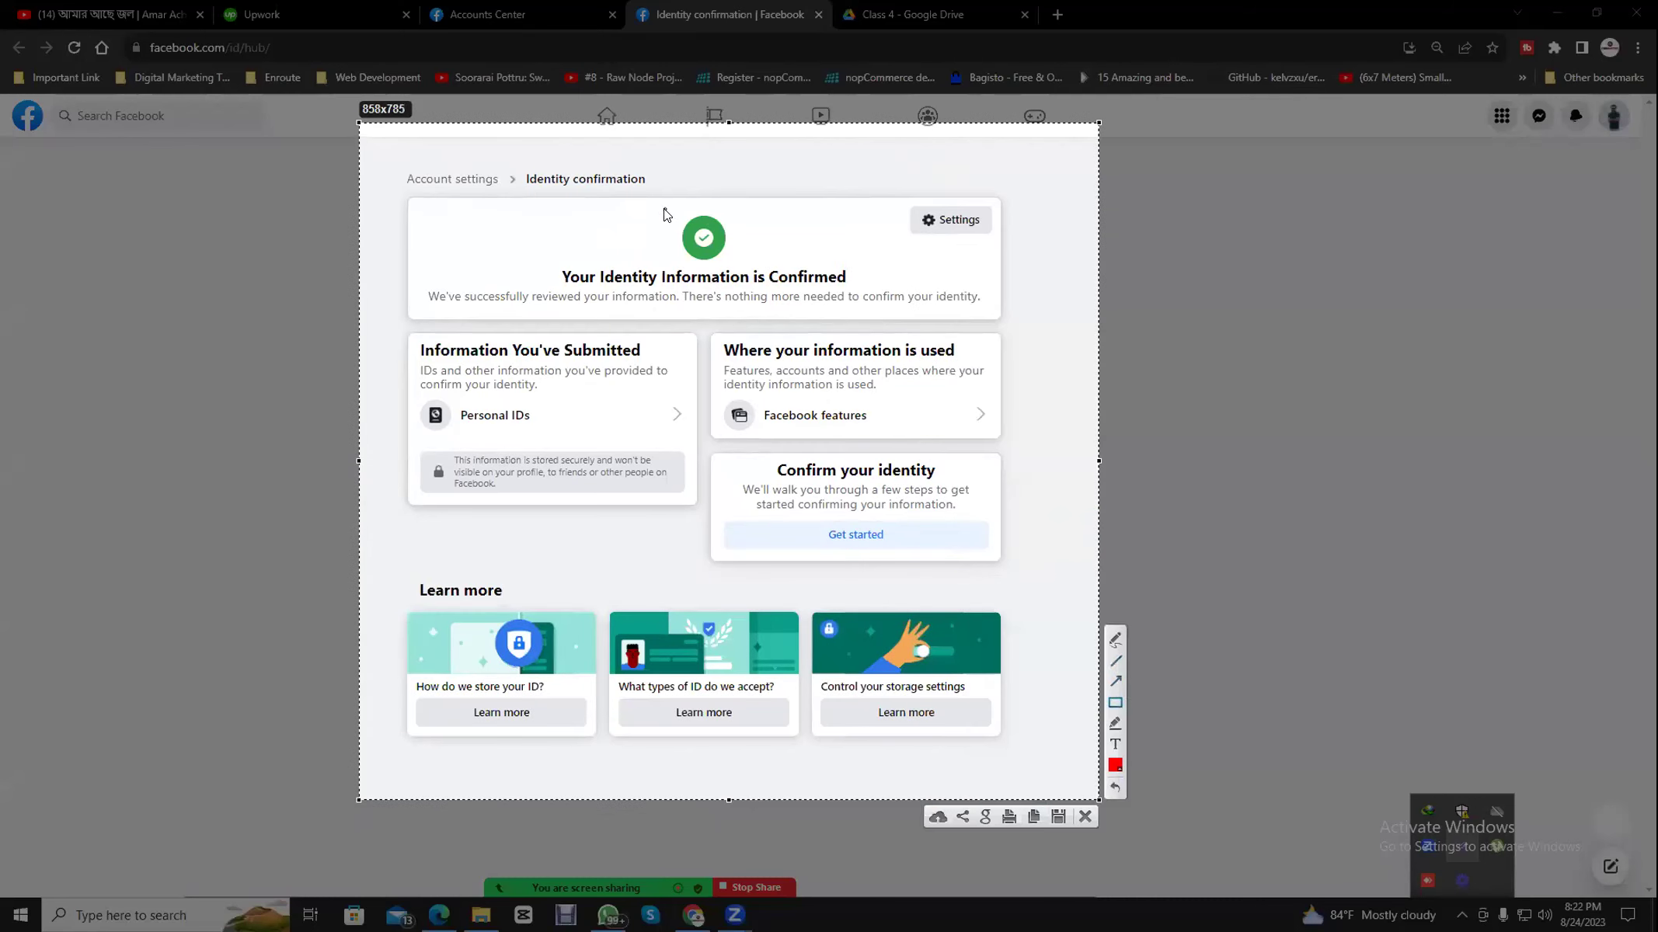
{"action": "mouse_move", "coordinate": [530, 216]}
{"action": "left_mouse_down"}
{"action": "mouse_move", "coordinate": [699, 275]}
{"action": "mouse_move", "coordinate": [858, 296]}
{"action": "left_mouse_up"}
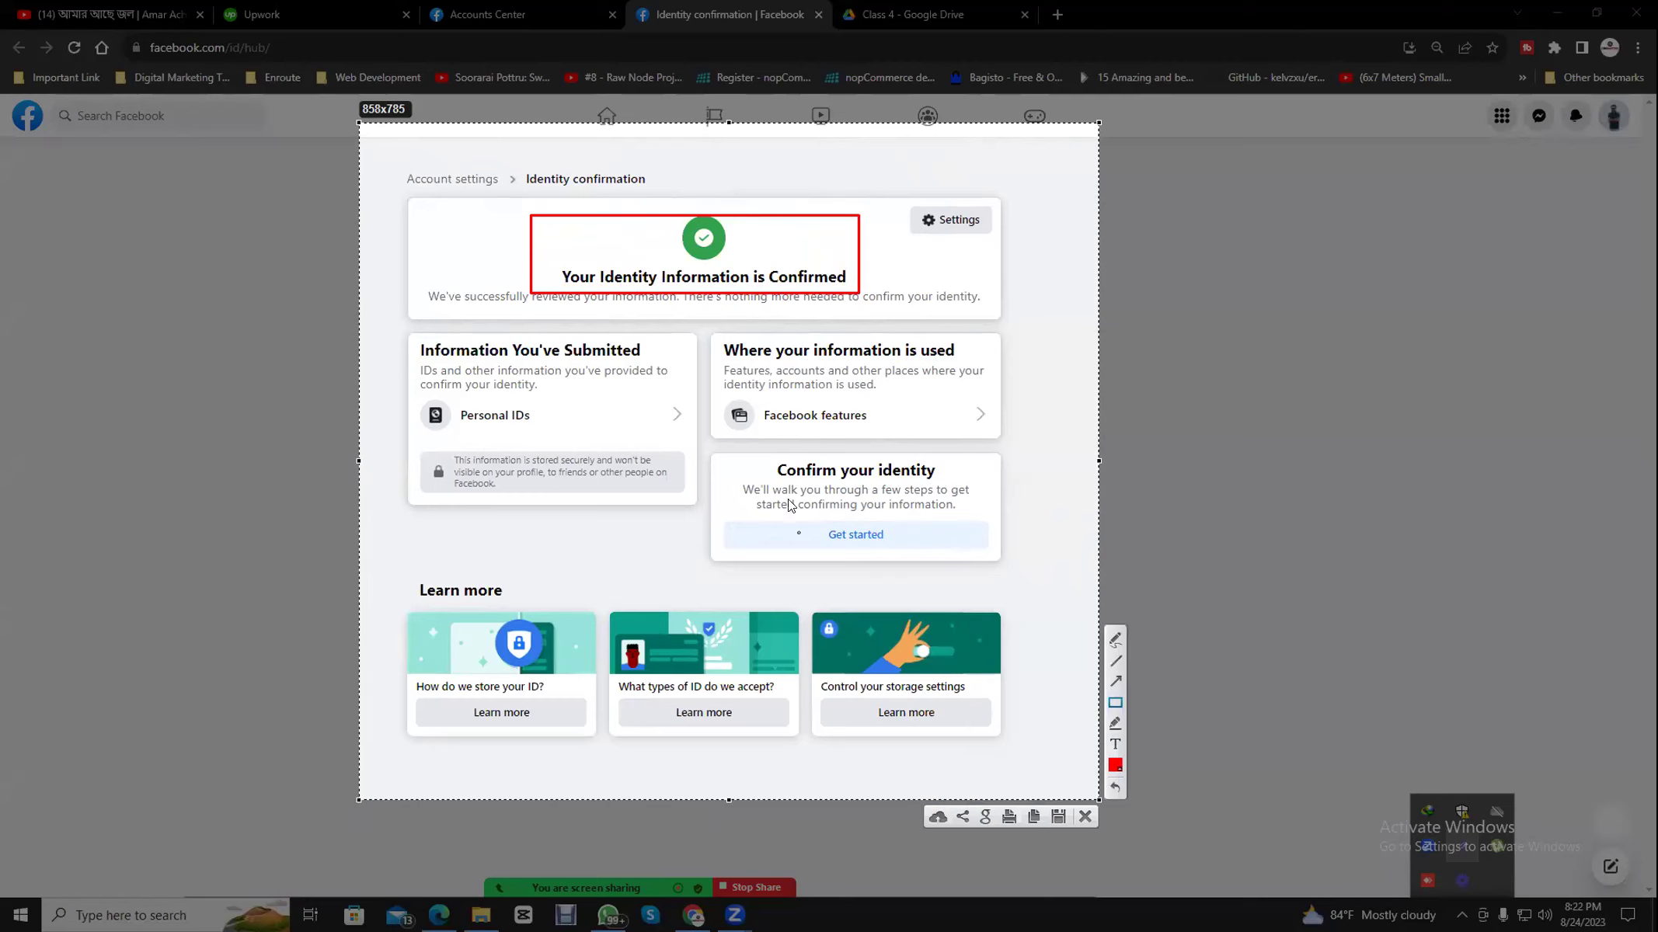
{"action": "left_click_drag", "start_coordinate": [711, 448], "coordinate": [1009, 569]}
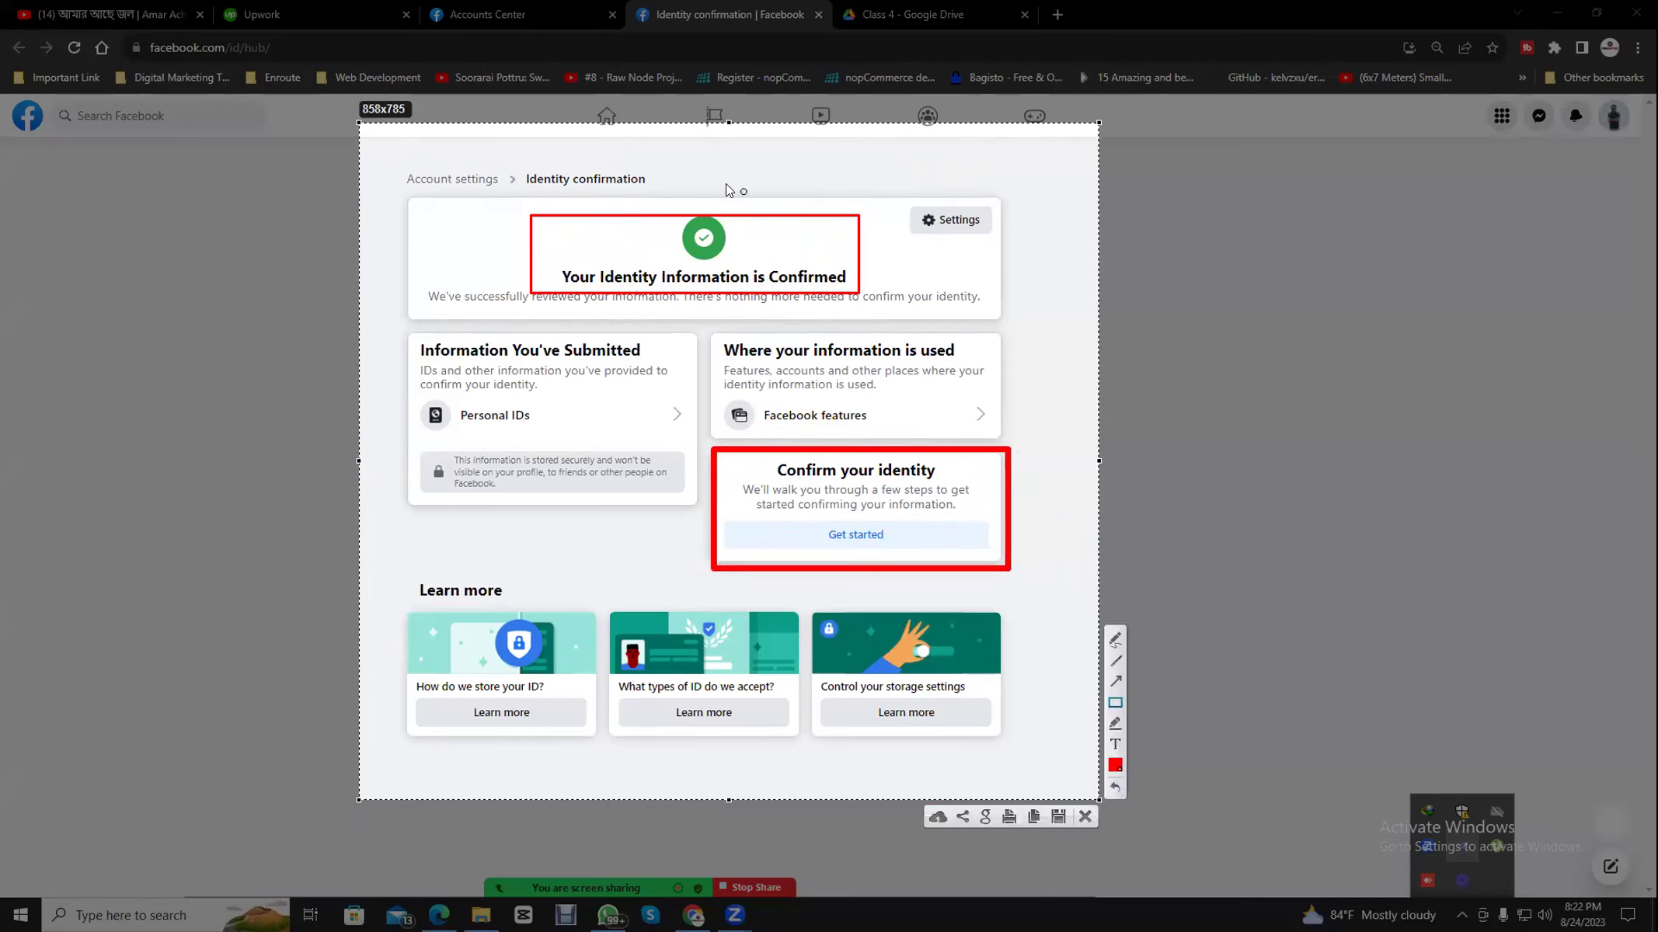
- Draw a red X over the confirmed box and circle Confirm your identity, then begin confirmation
{"action": "left_click", "coordinate": [1115, 638]}
{"action": "left_click_drag", "start_coordinate": [644, 218], "coordinate": [780, 295]}
{"action": "left_click_drag", "start_coordinate": [766, 220], "coordinate": [653, 285]}
{"action": "mouse_move", "coordinate": [765, 479]}
{"action": "left_mouse_down"}
{"action": "mouse_move", "coordinate": [960, 472]}
{"action": "mouse_move", "coordinate": [849, 457]}
{"action": "mouse_move", "coordinate": [769, 470]}
{"action": "mouse_move", "coordinate": [917, 549]}
{"action": "mouse_move", "coordinate": [825, 528]}
{"action": "left_mouse_up"}
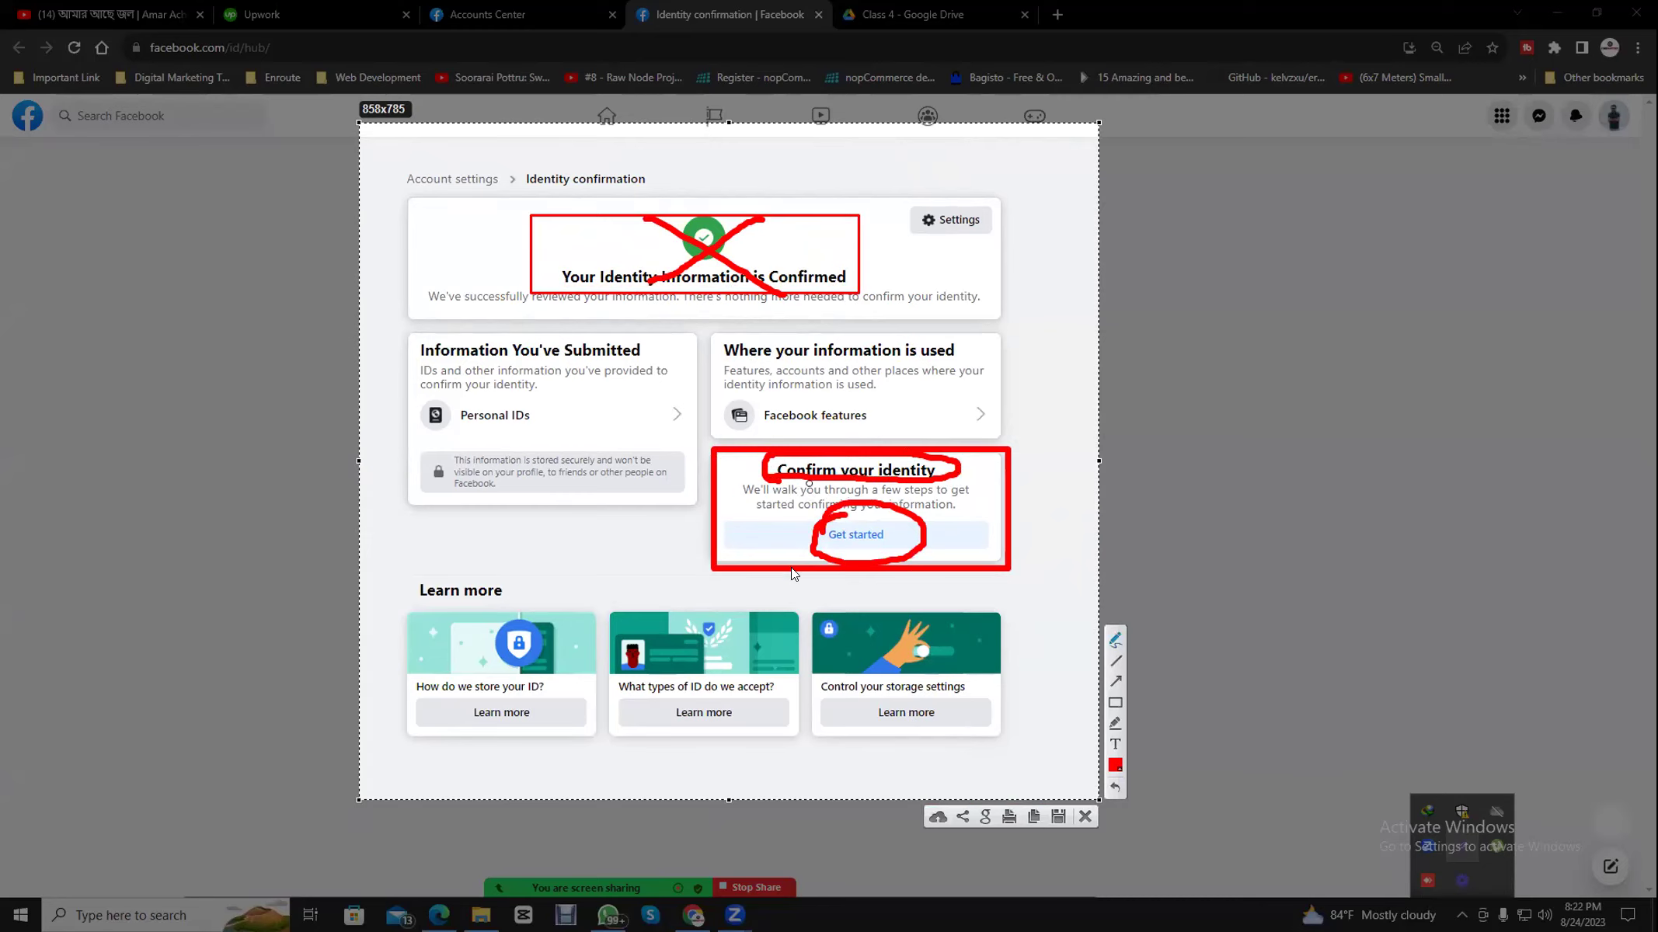
{"action": "left_click", "coordinate": [1086, 816]}
{"action": "left_click", "coordinate": [855, 535]}
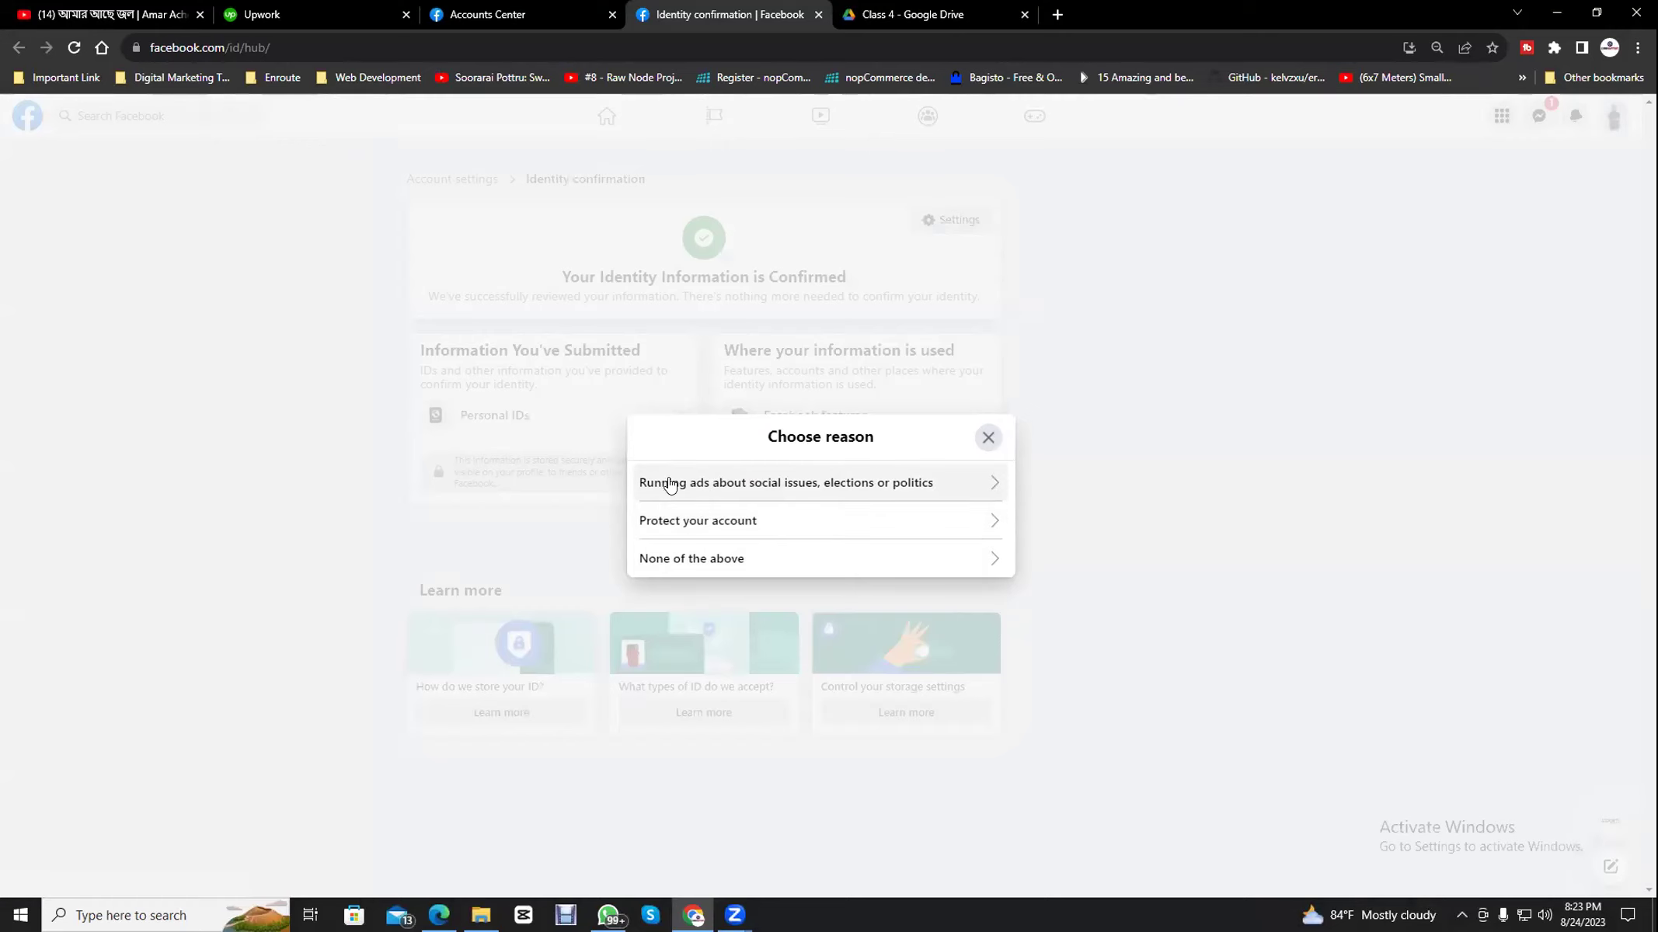
- Choose running ads about social issues as the reason, with Bangladesh as the country, and confirm
{"action": "left_click", "coordinate": [939, 483]}
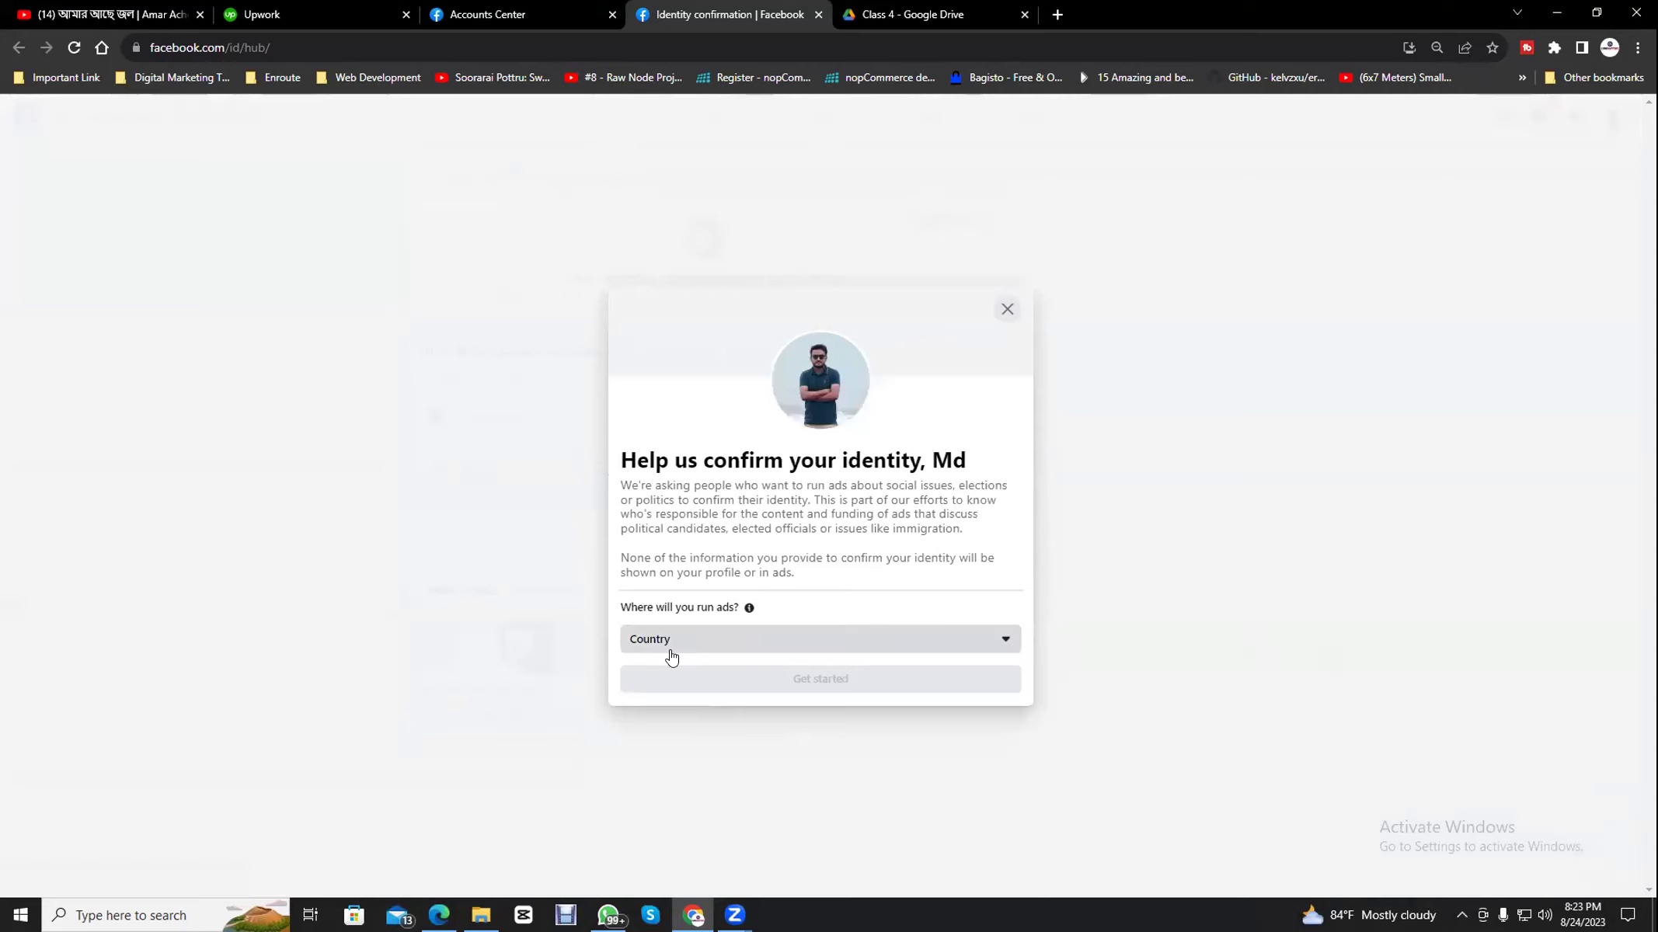
{"action": "left_click", "coordinate": [744, 645]}
{"action": "scroll", "coordinate": [735, 773], "scroll_direction": "down", "scroll_amount": 6}
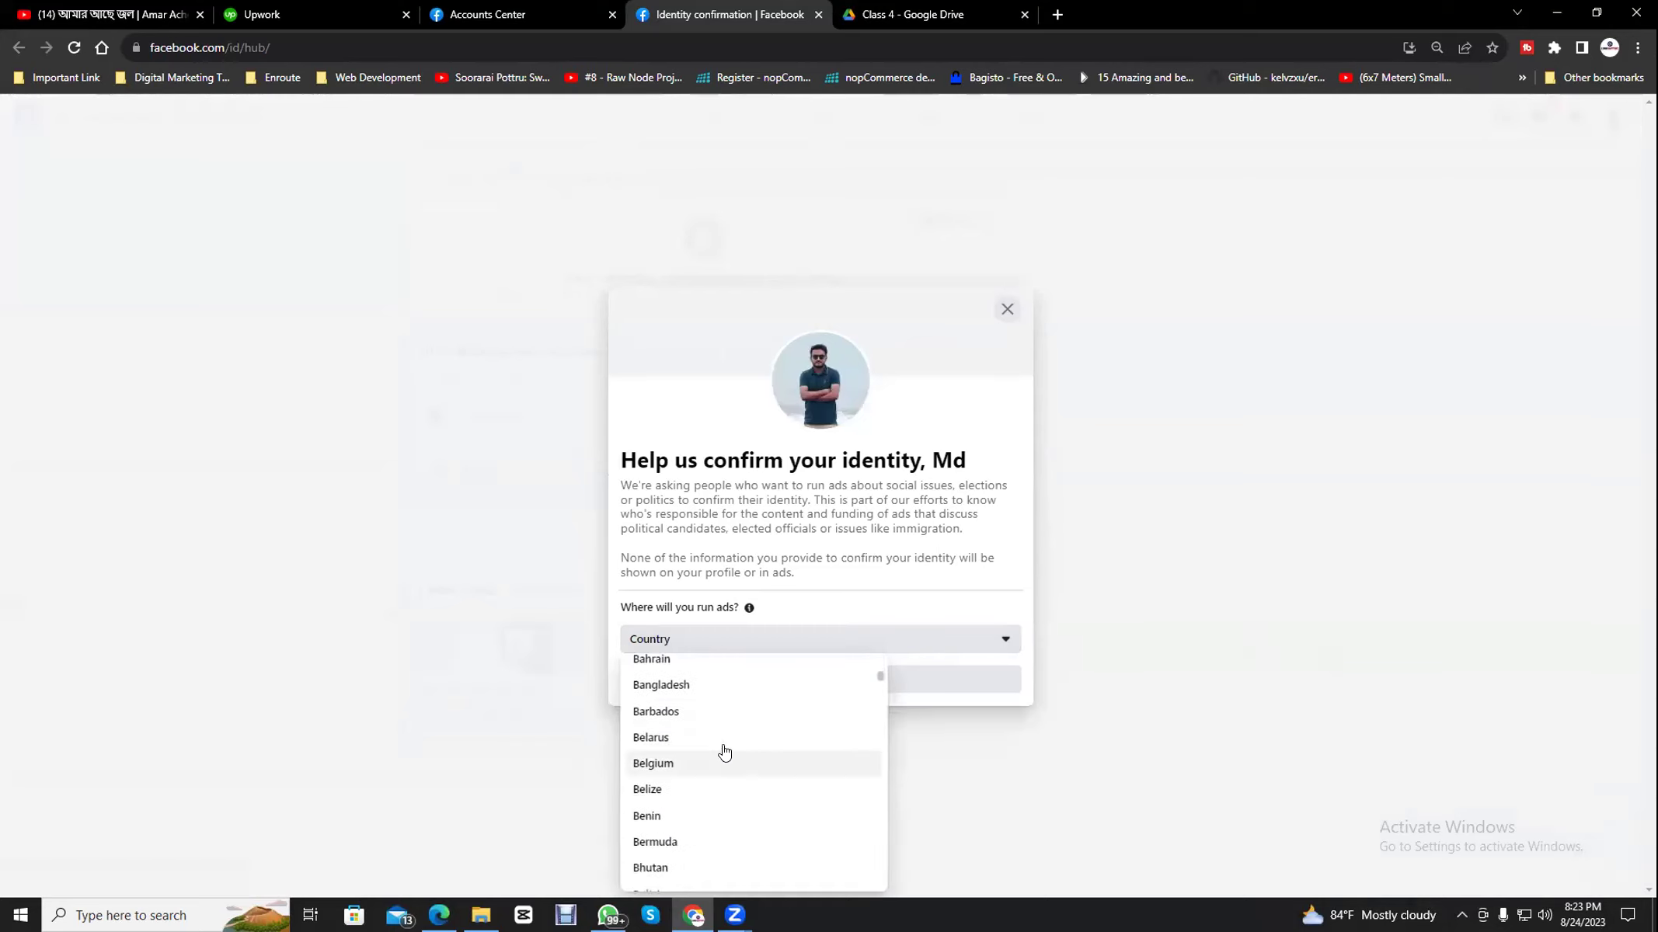
{"action": "left_click", "coordinate": [696, 687]}
{"action": "left_click", "coordinate": [816, 679]}
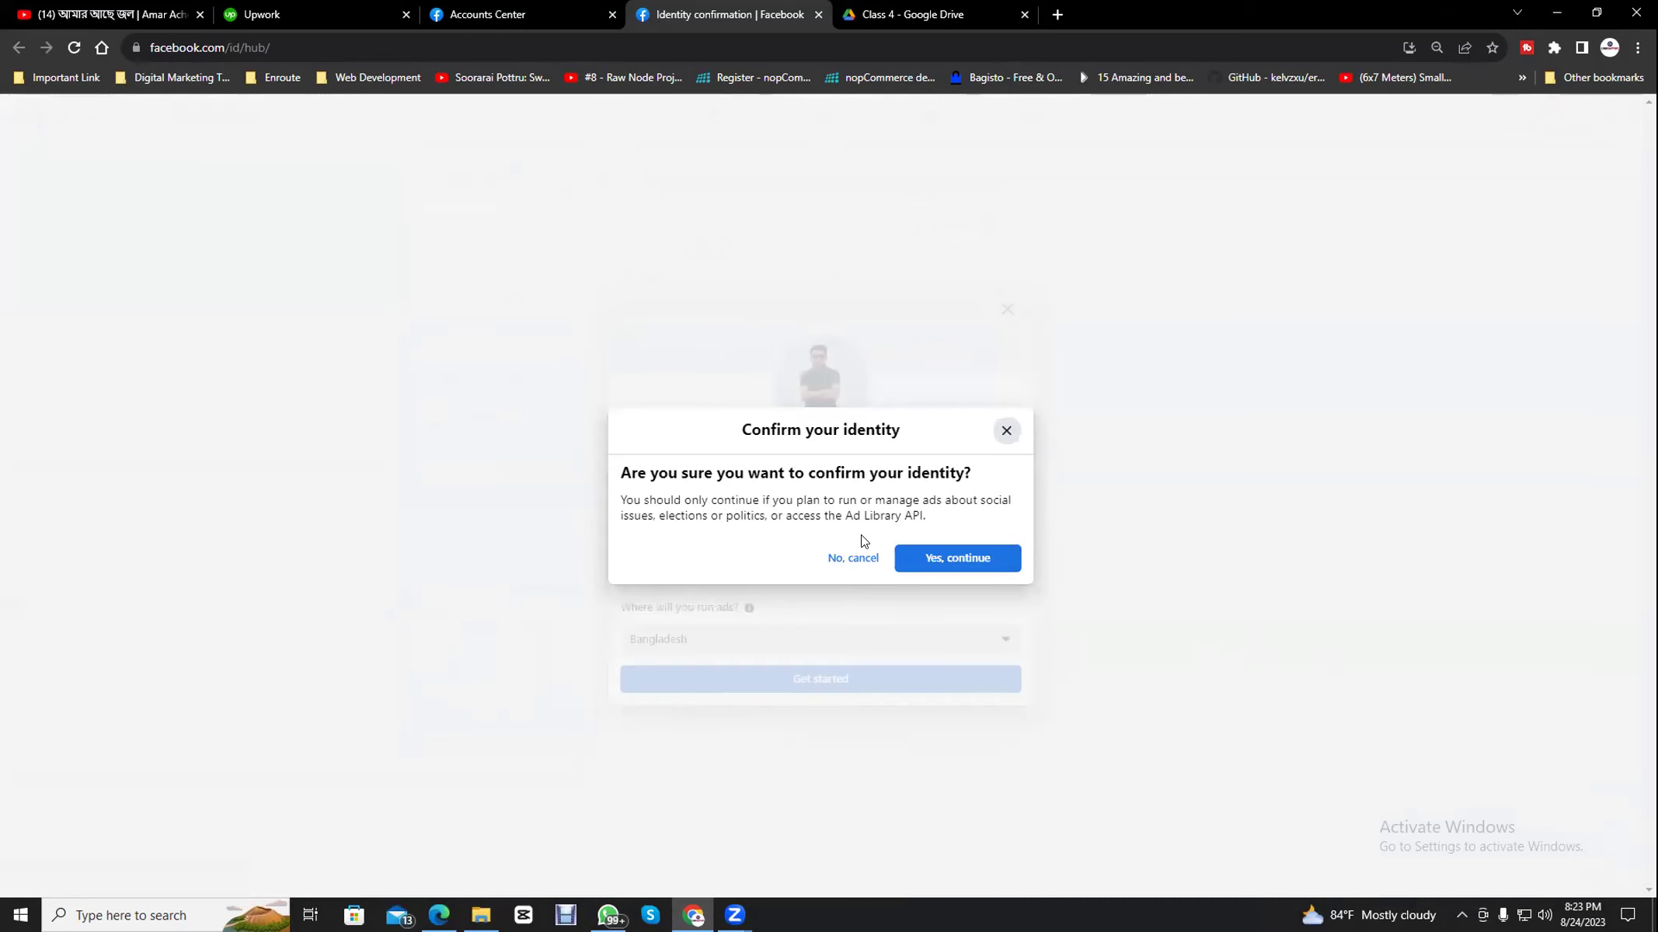
{"action": "left_click", "coordinate": [985, 558]}
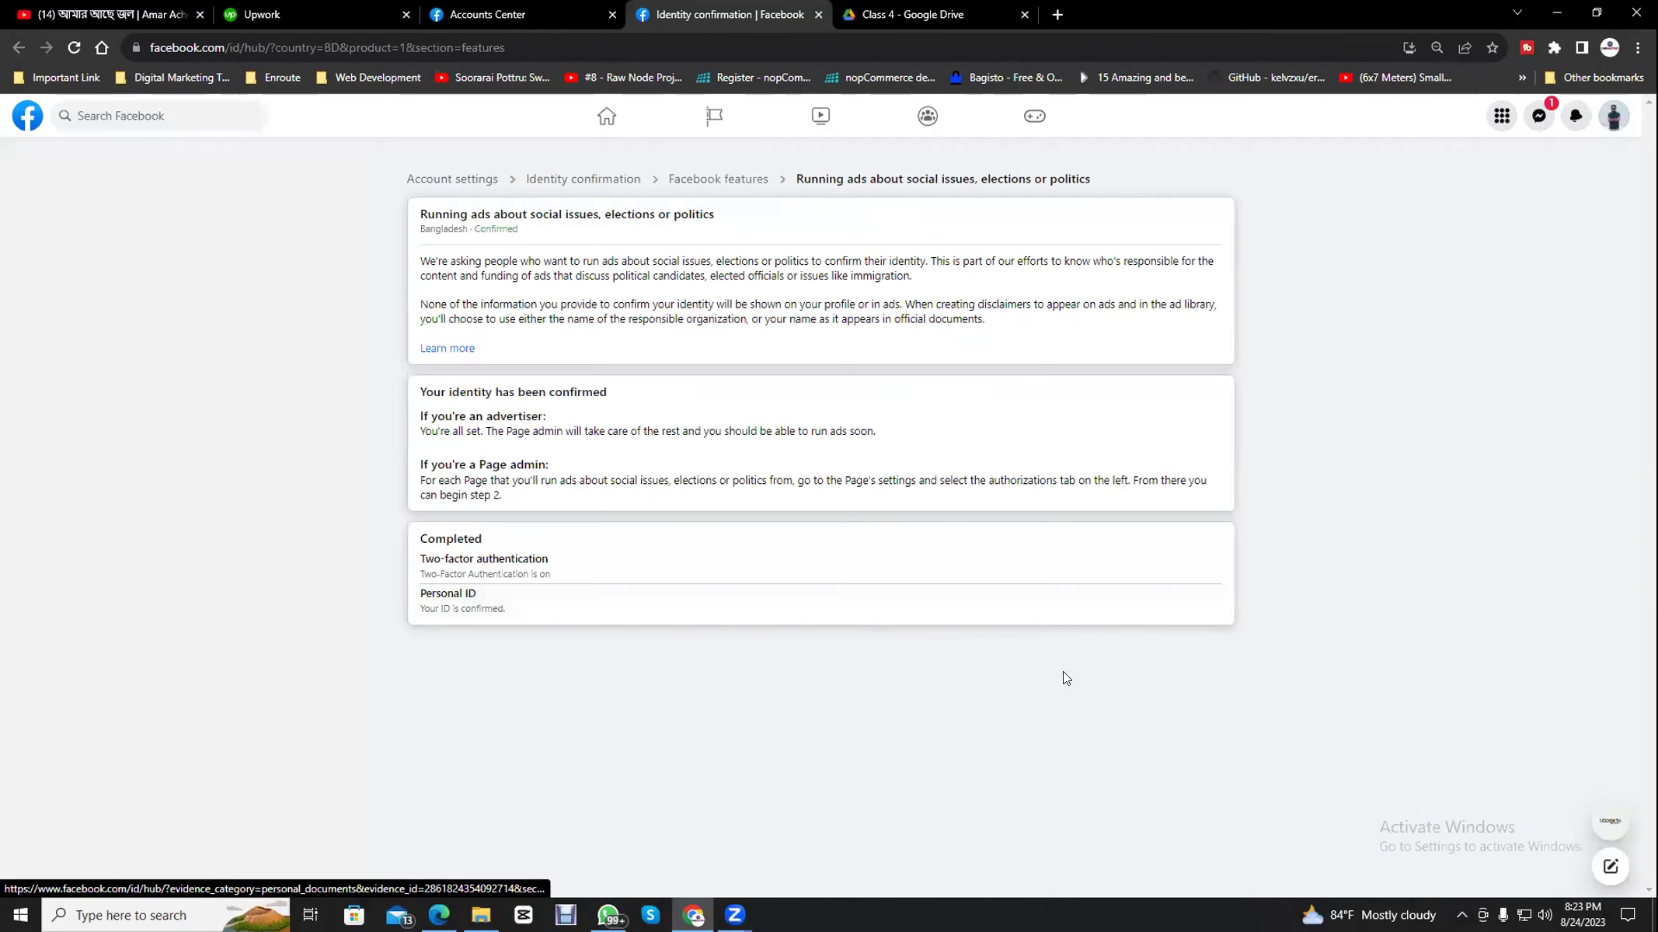
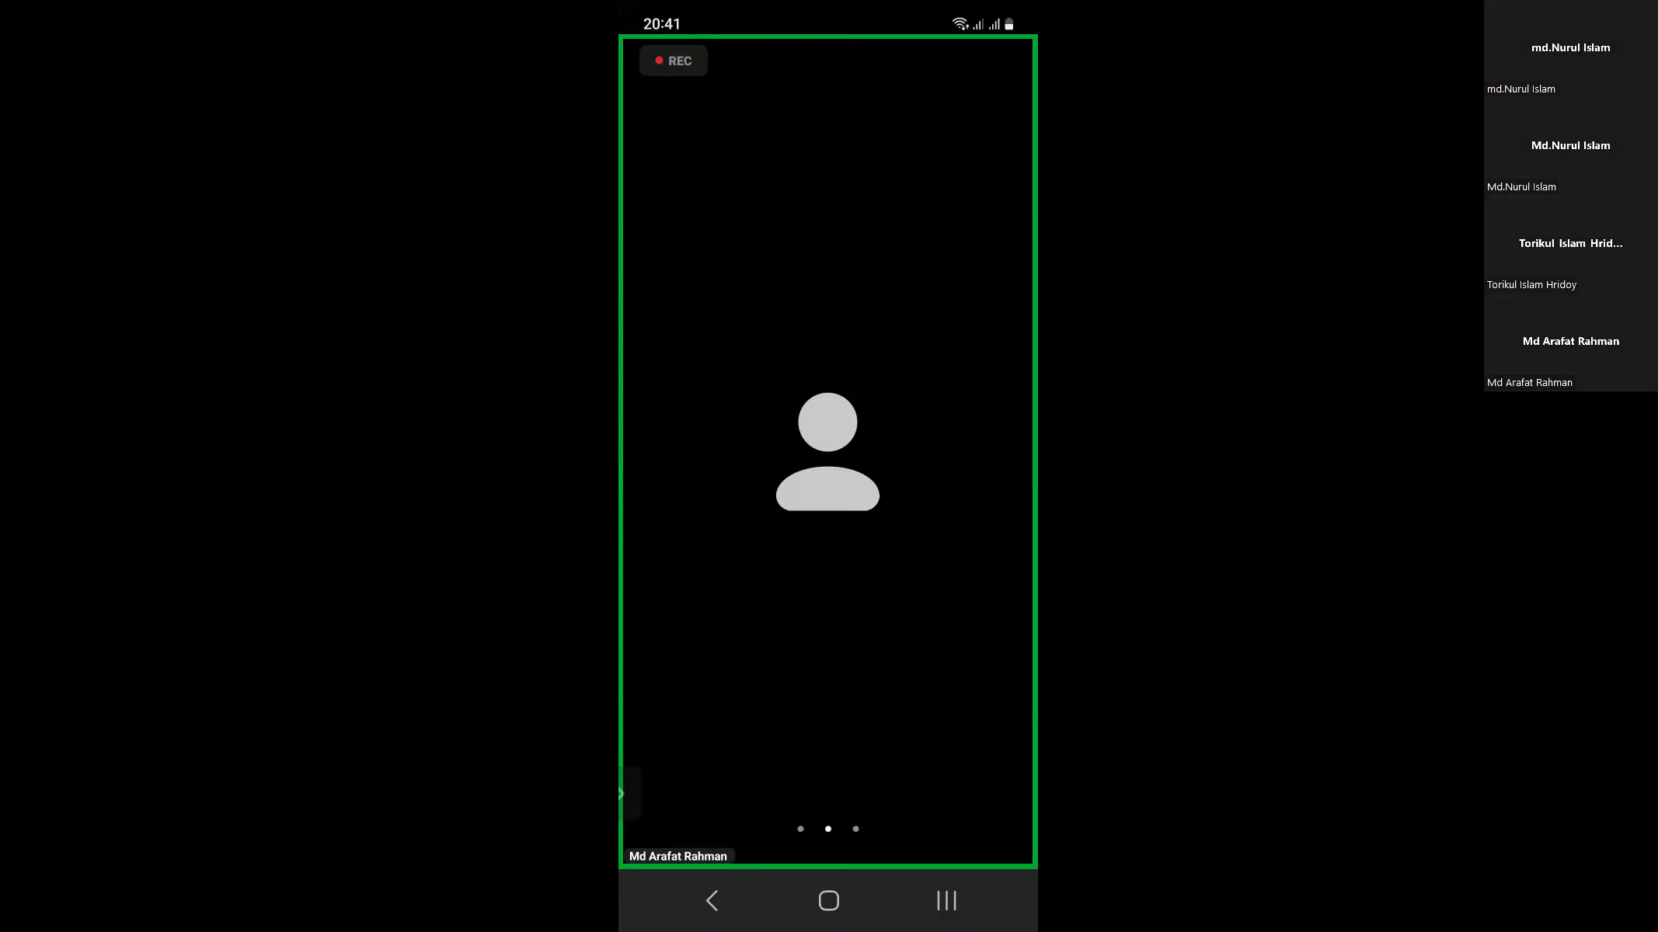
- Try to unmute in the Zoom meeting, dismiss the host's unmute-blocked notices, then show recent apps
{"action": "left_click", "coordinate": [828, 621]}
{"action": "left_click", "coordinate": [654, 816]}
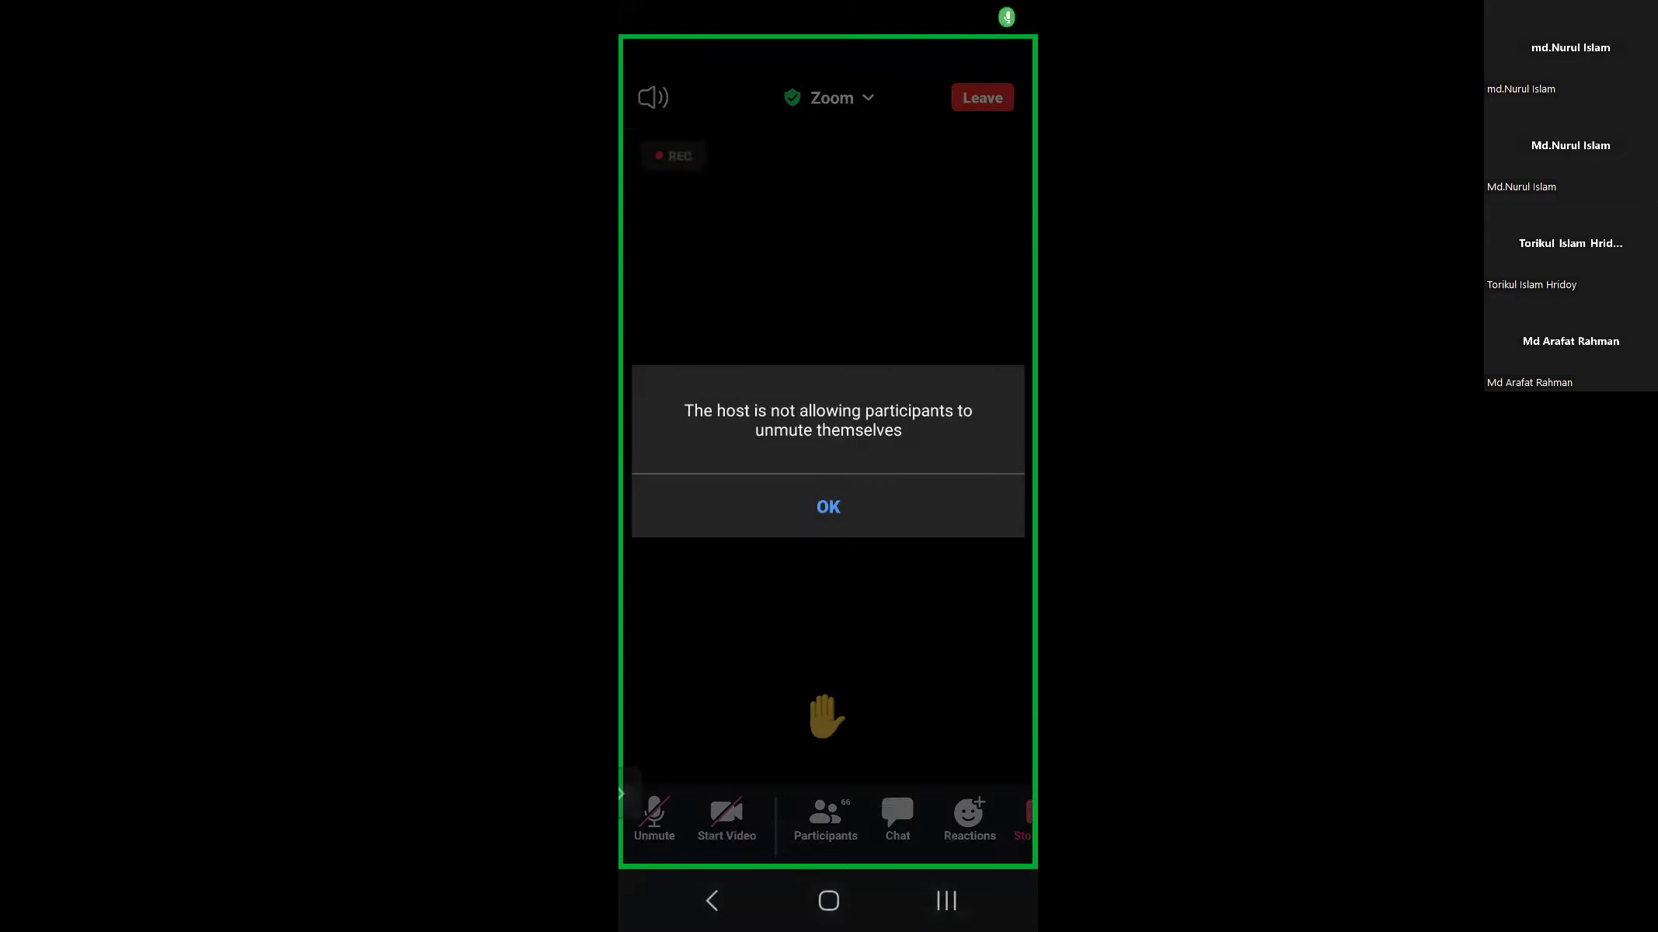
{"action": "left_click", "coordinate": [829, 503]}
{"action": "left_click", "coordinate": [655, 815]}
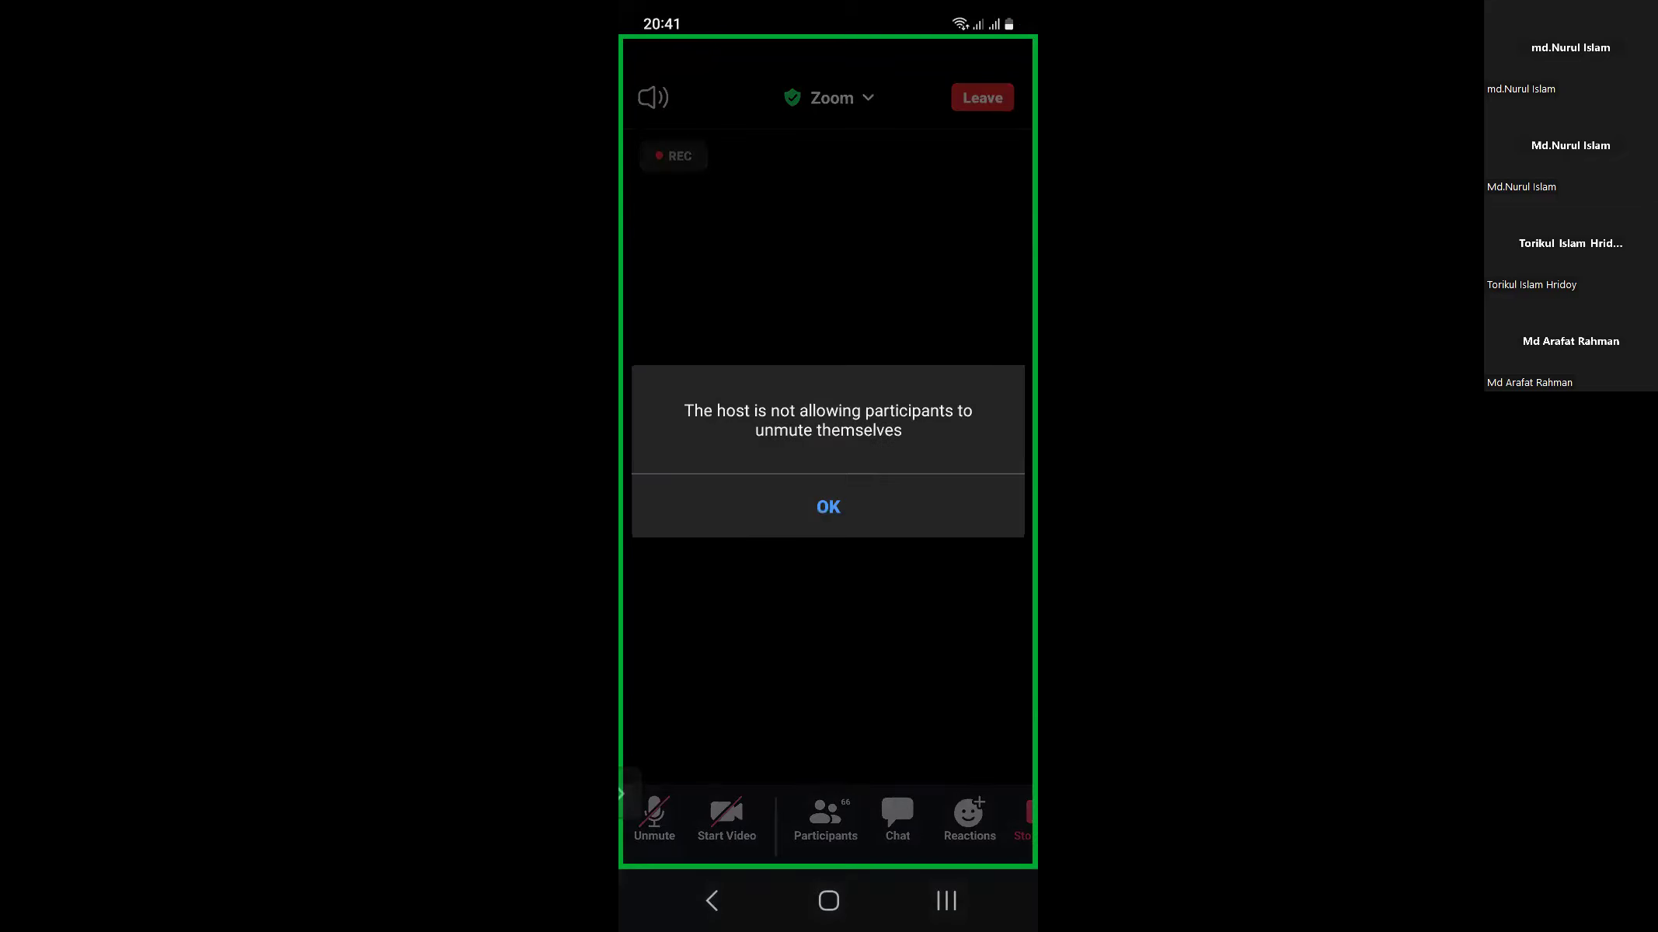
{"action": "left_click", "coordinate": [828, 507]}
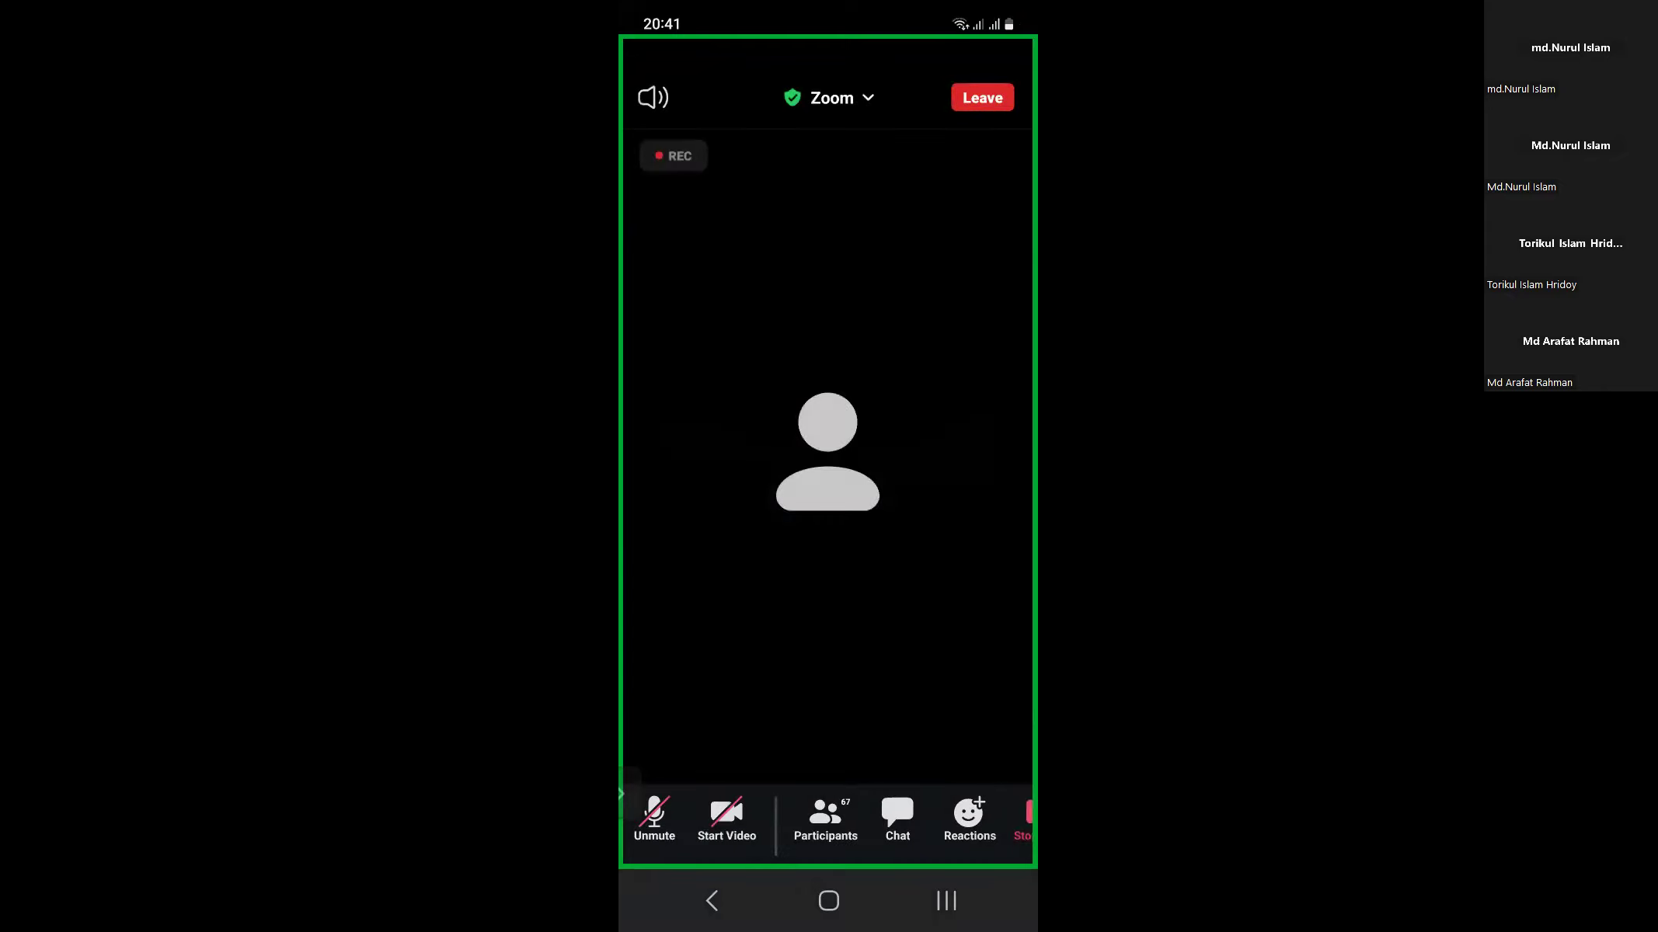
{"action": "left_click", "coordinate": [654, 815]}
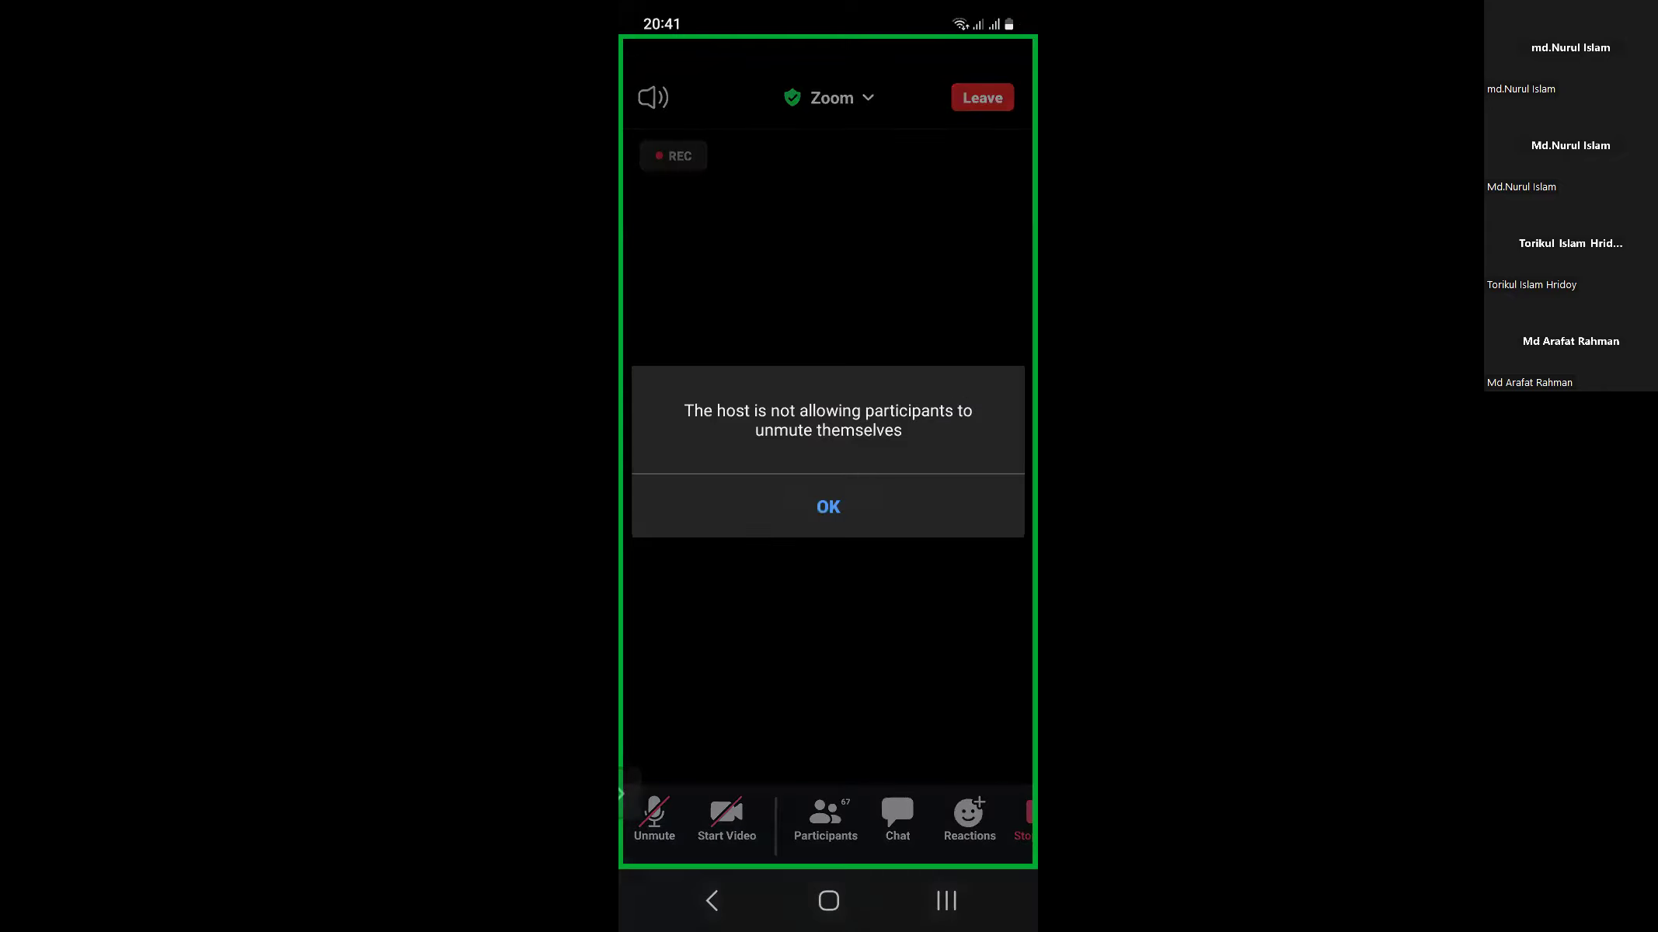
{"action": "left_click", "coordinate": [828, 506]}
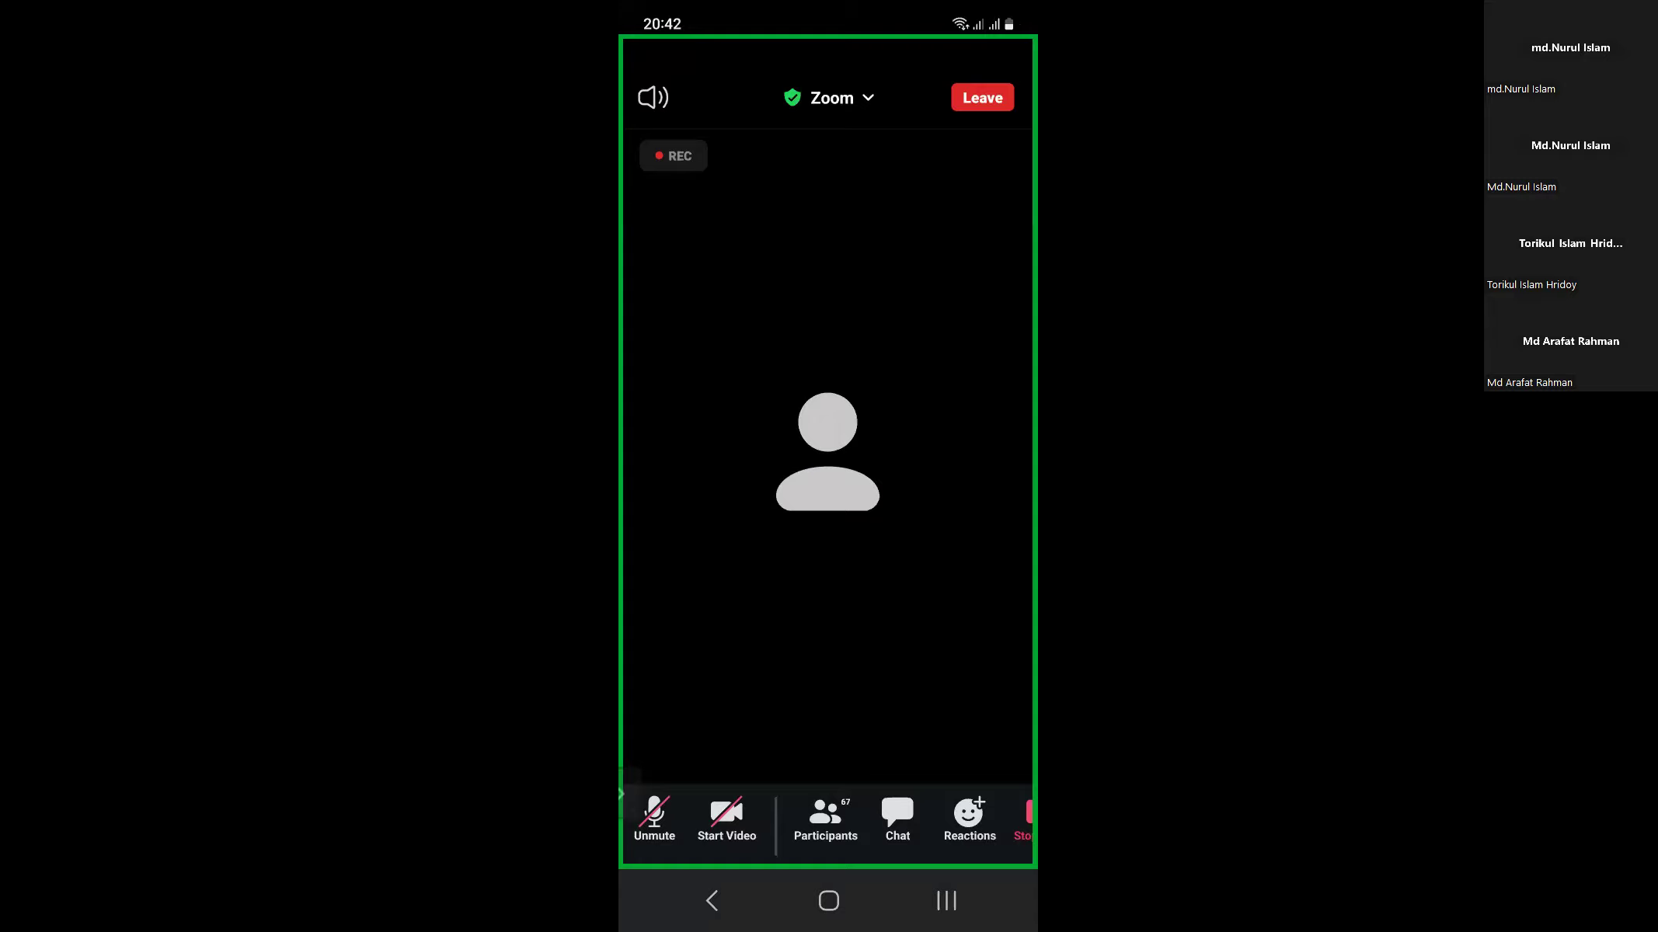
{"action": "left_click", "coordinate": [946, 900]}
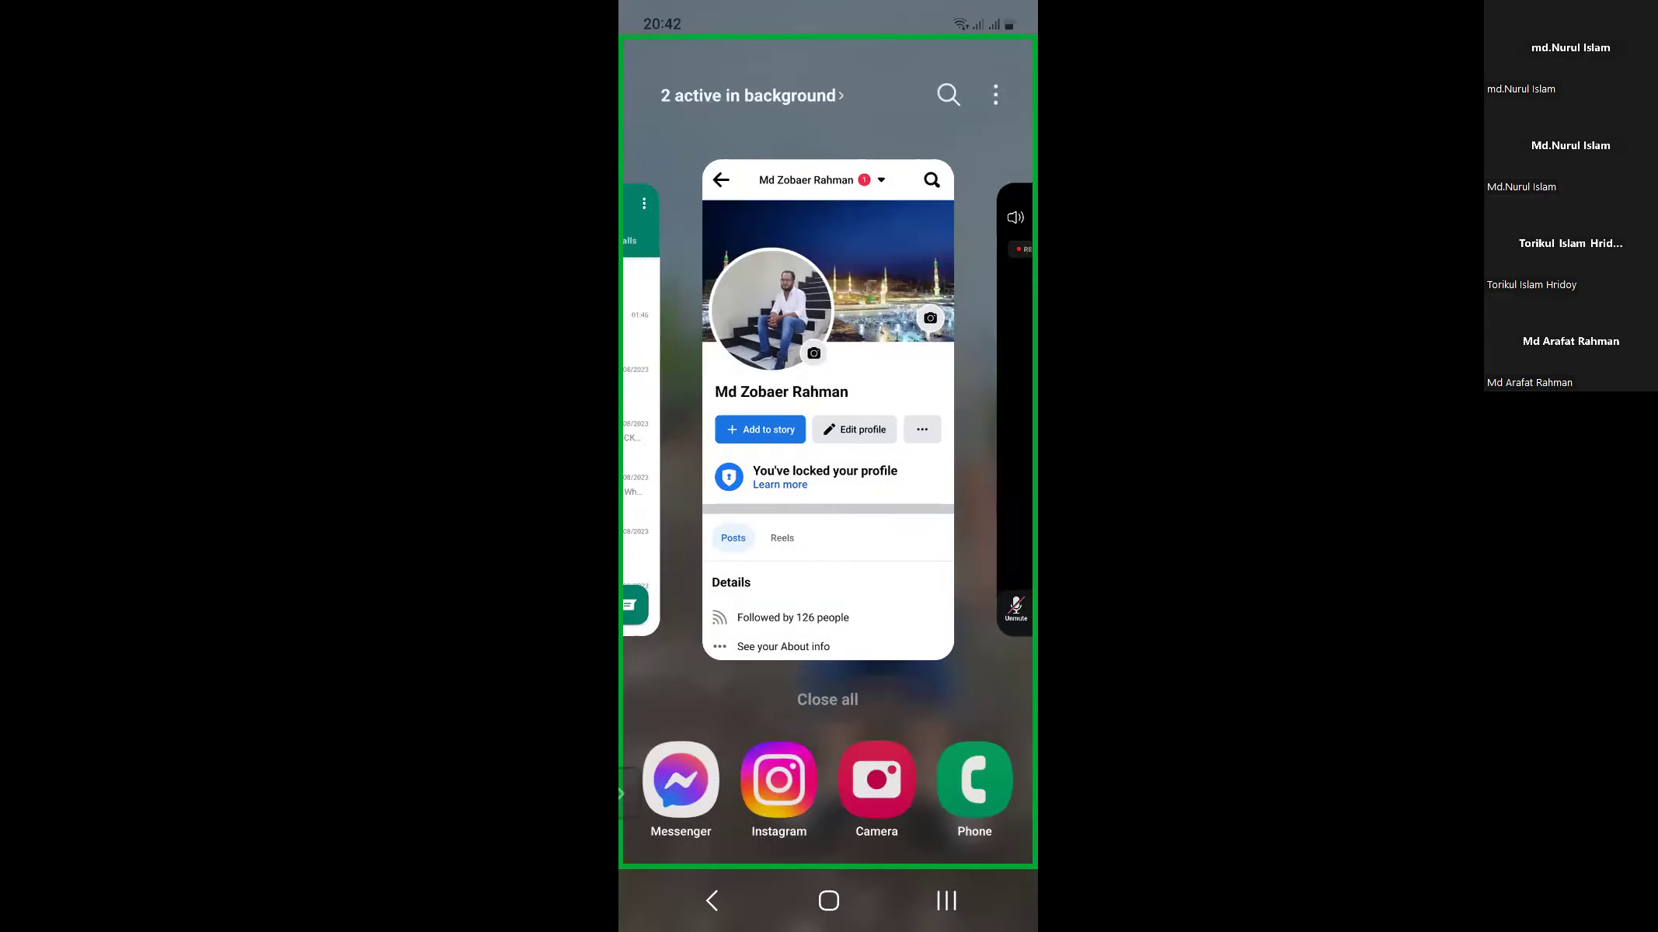
- Switch to the Facebook app from recent apps and look over the profile page
{"action": "left_click", "coordinate": [829, 407]}
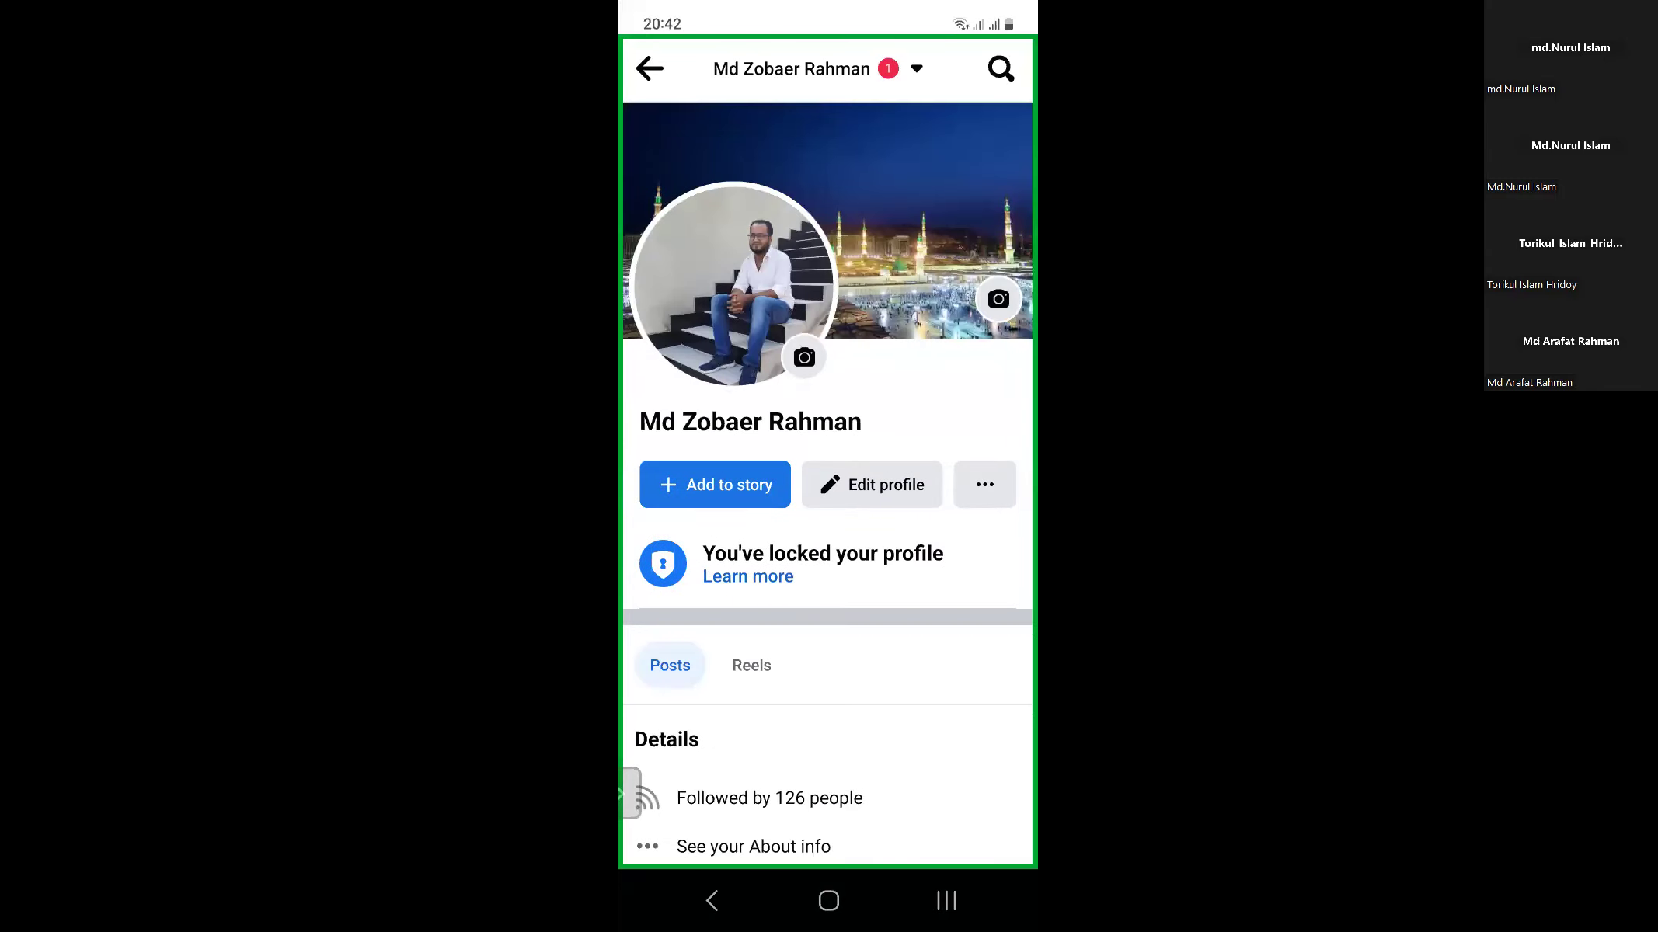
{"action": "scroll", "coordinate": [827, 478], "scroll_direction": "down", "scroll_amount": 3}
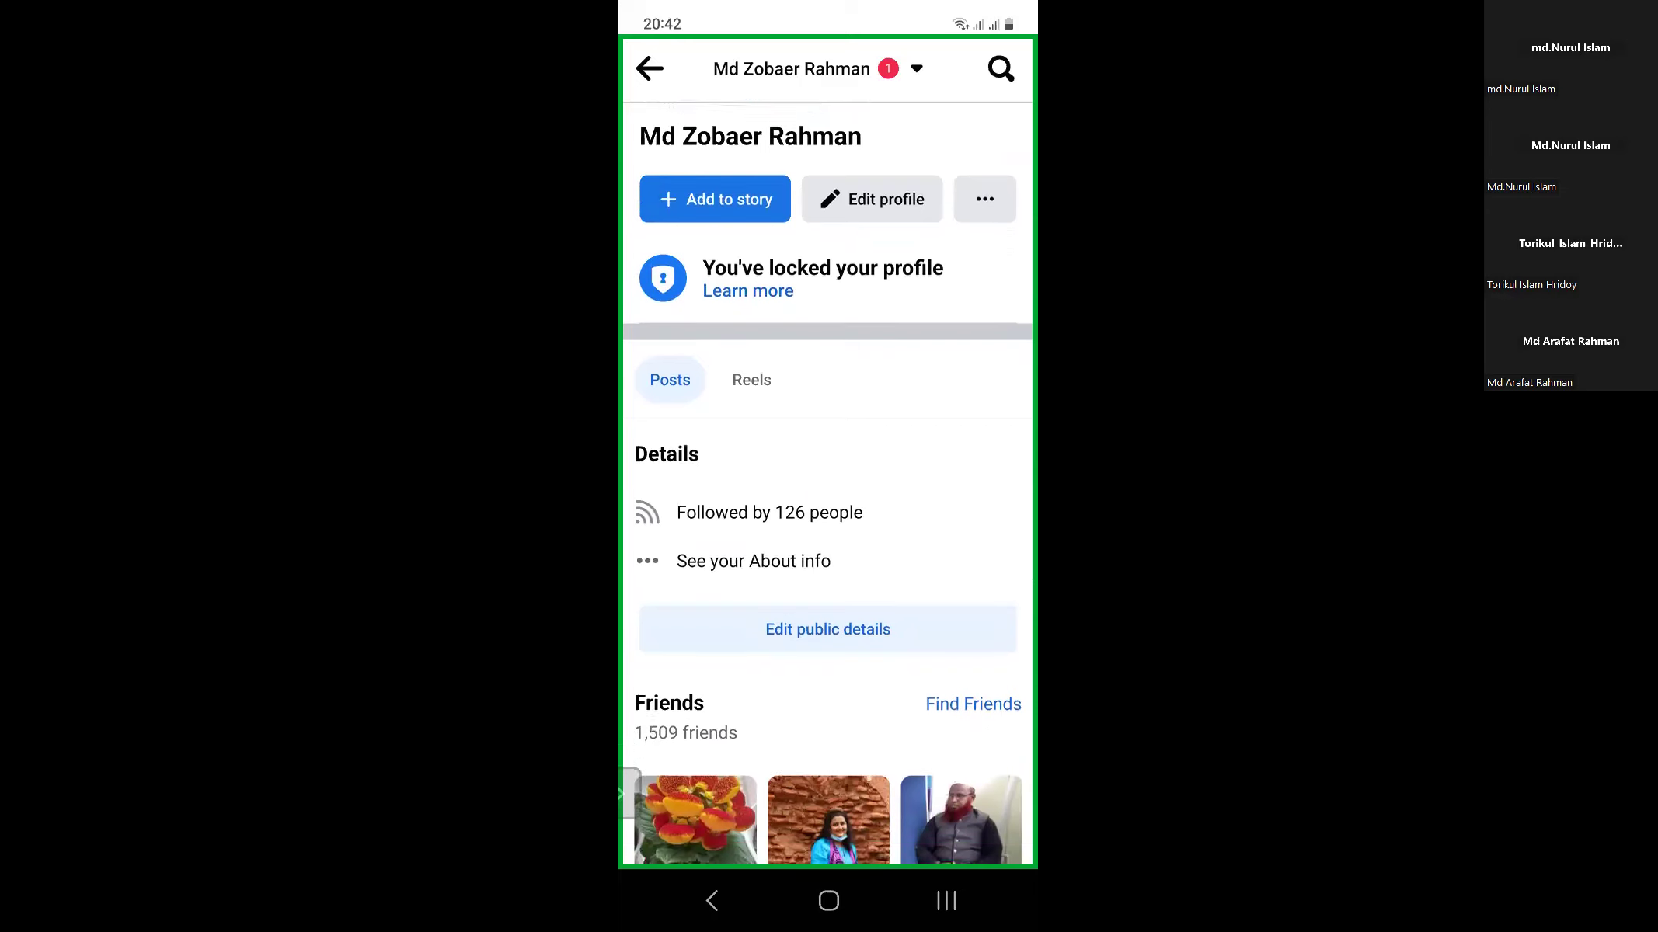
{"action": "scroll", "coordinate": [827, 482], "scroll_direction": "up", "scroll_amount": 3}
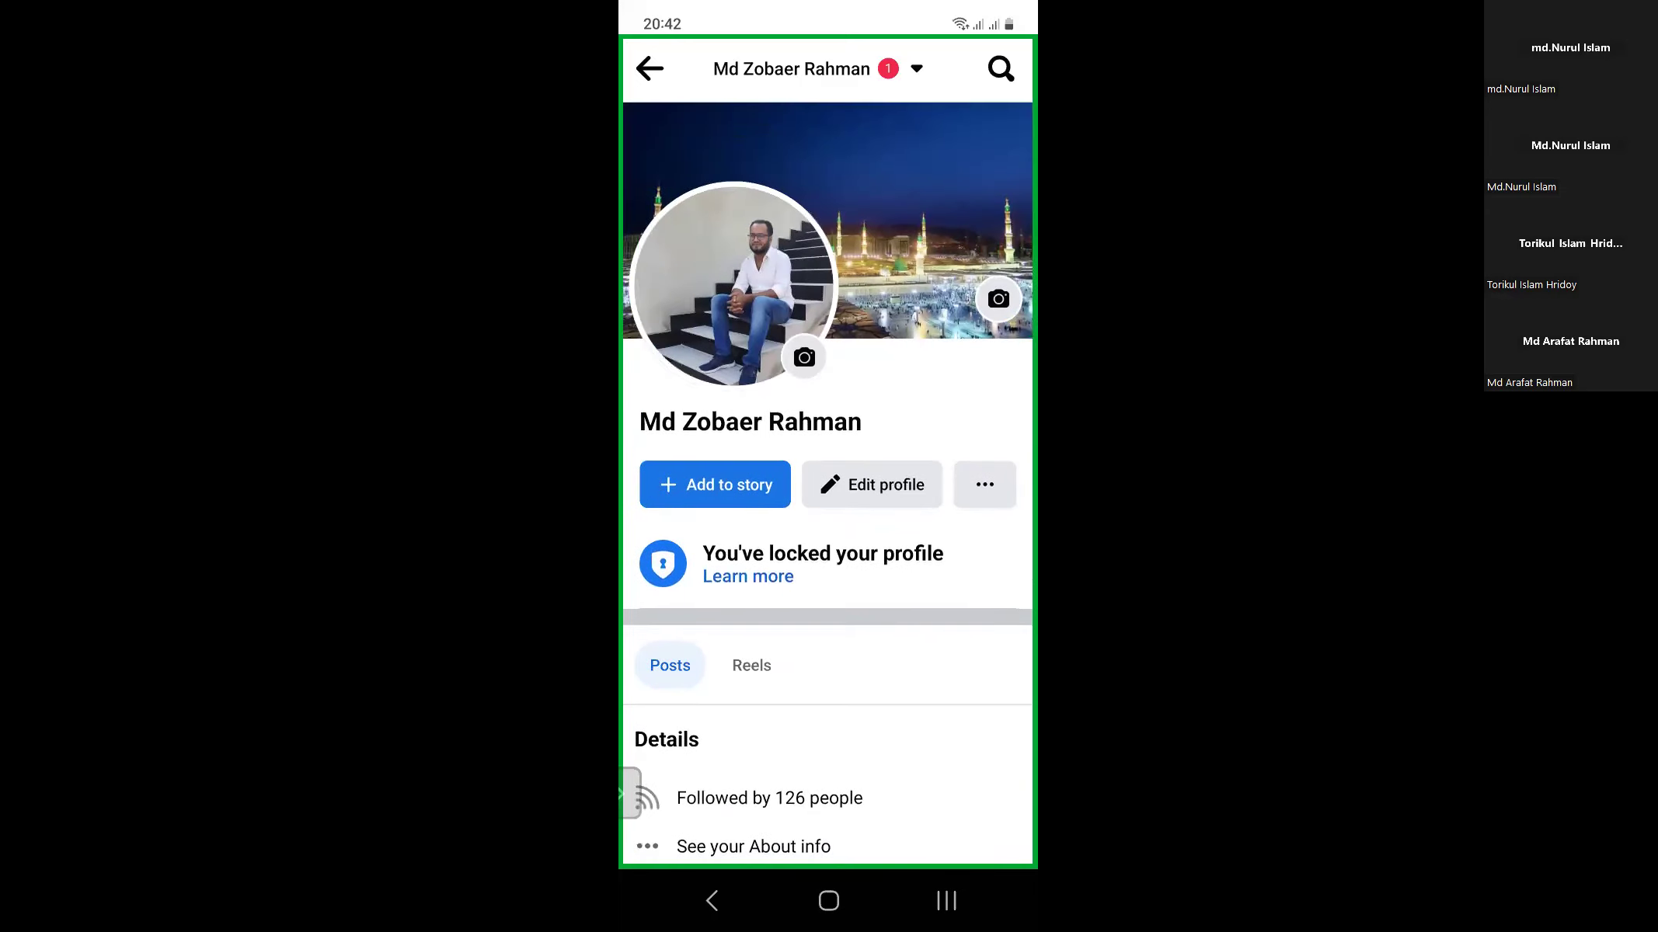
{"action": "scroll", "coordinate": [827, 481], "scroll_direction": "down", "scroll_amount": 4}
{"action": "scroll", "coordinate": [827, 482], "scroll_direction": "up", "scroll_amount": 4}
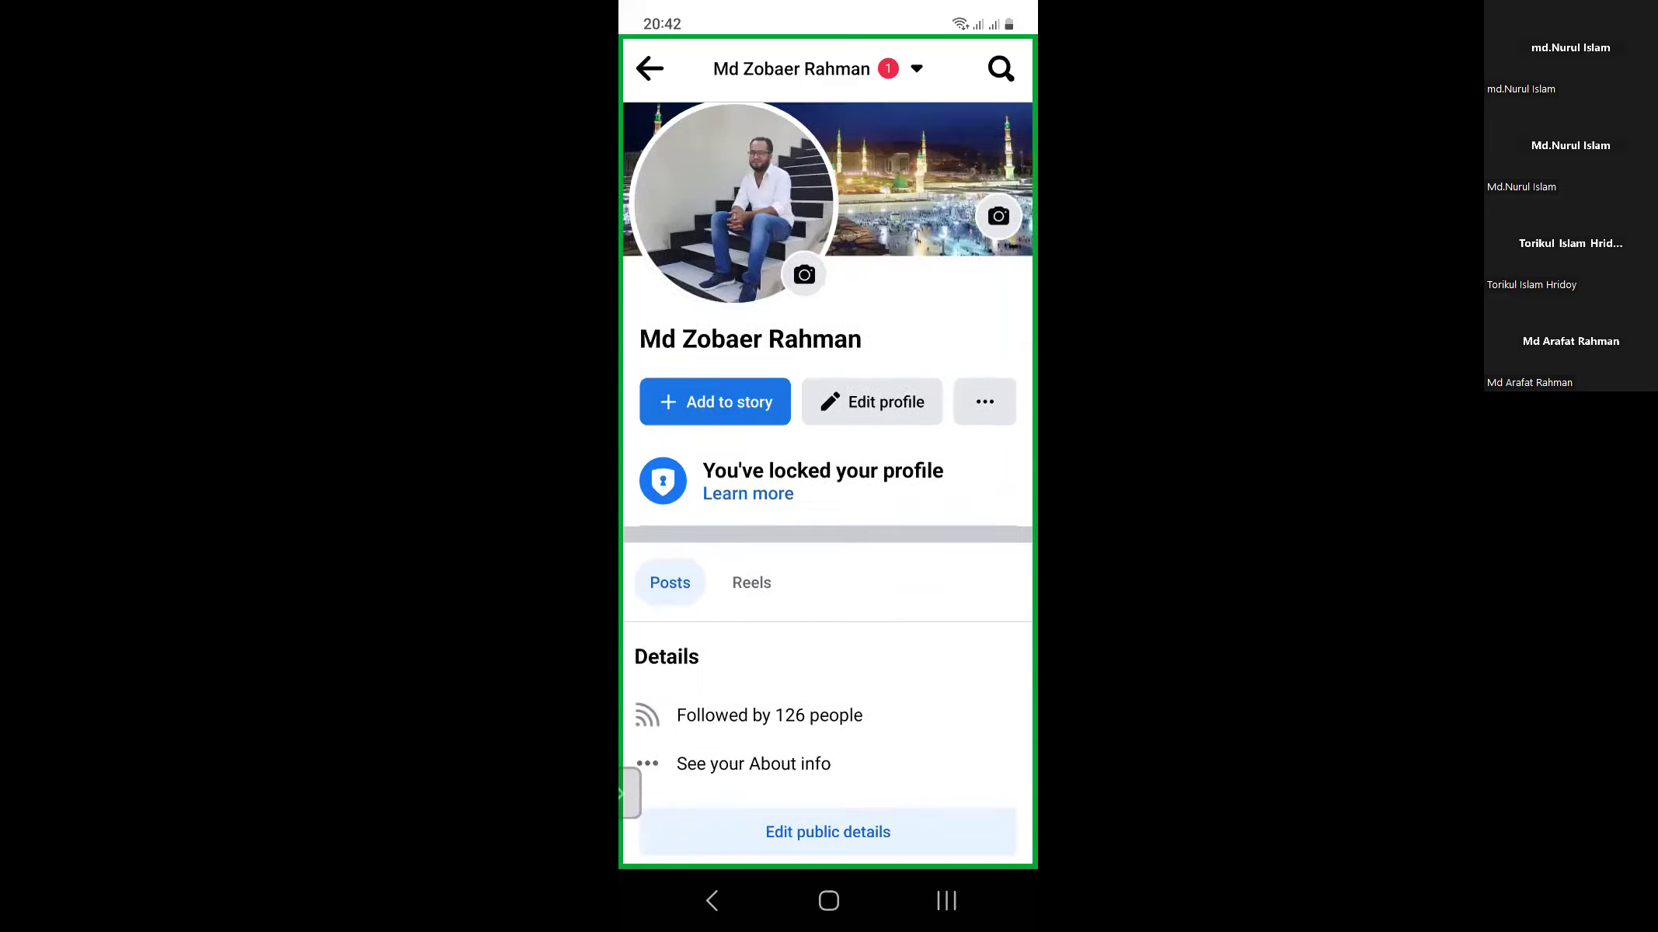
- Return to the home feed and expand Settings & privacy in the account menu
{"action": "left_click", "coordinate": [650, 69]}
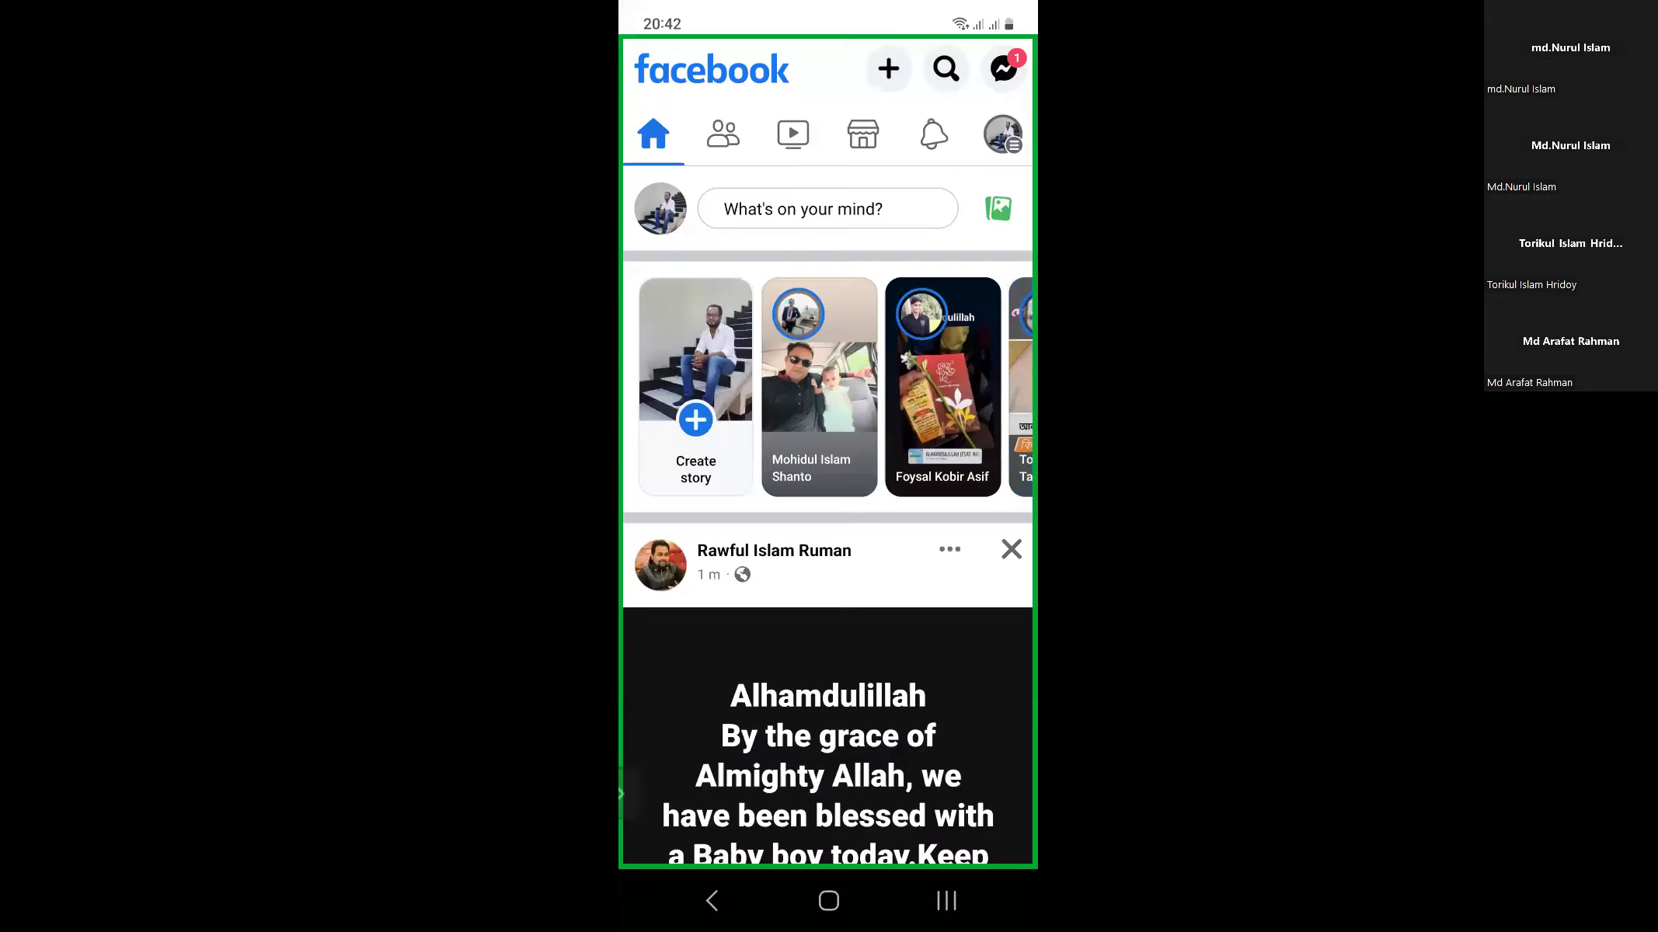
{"action": "left_click", "coordinate": [1002, 134]}
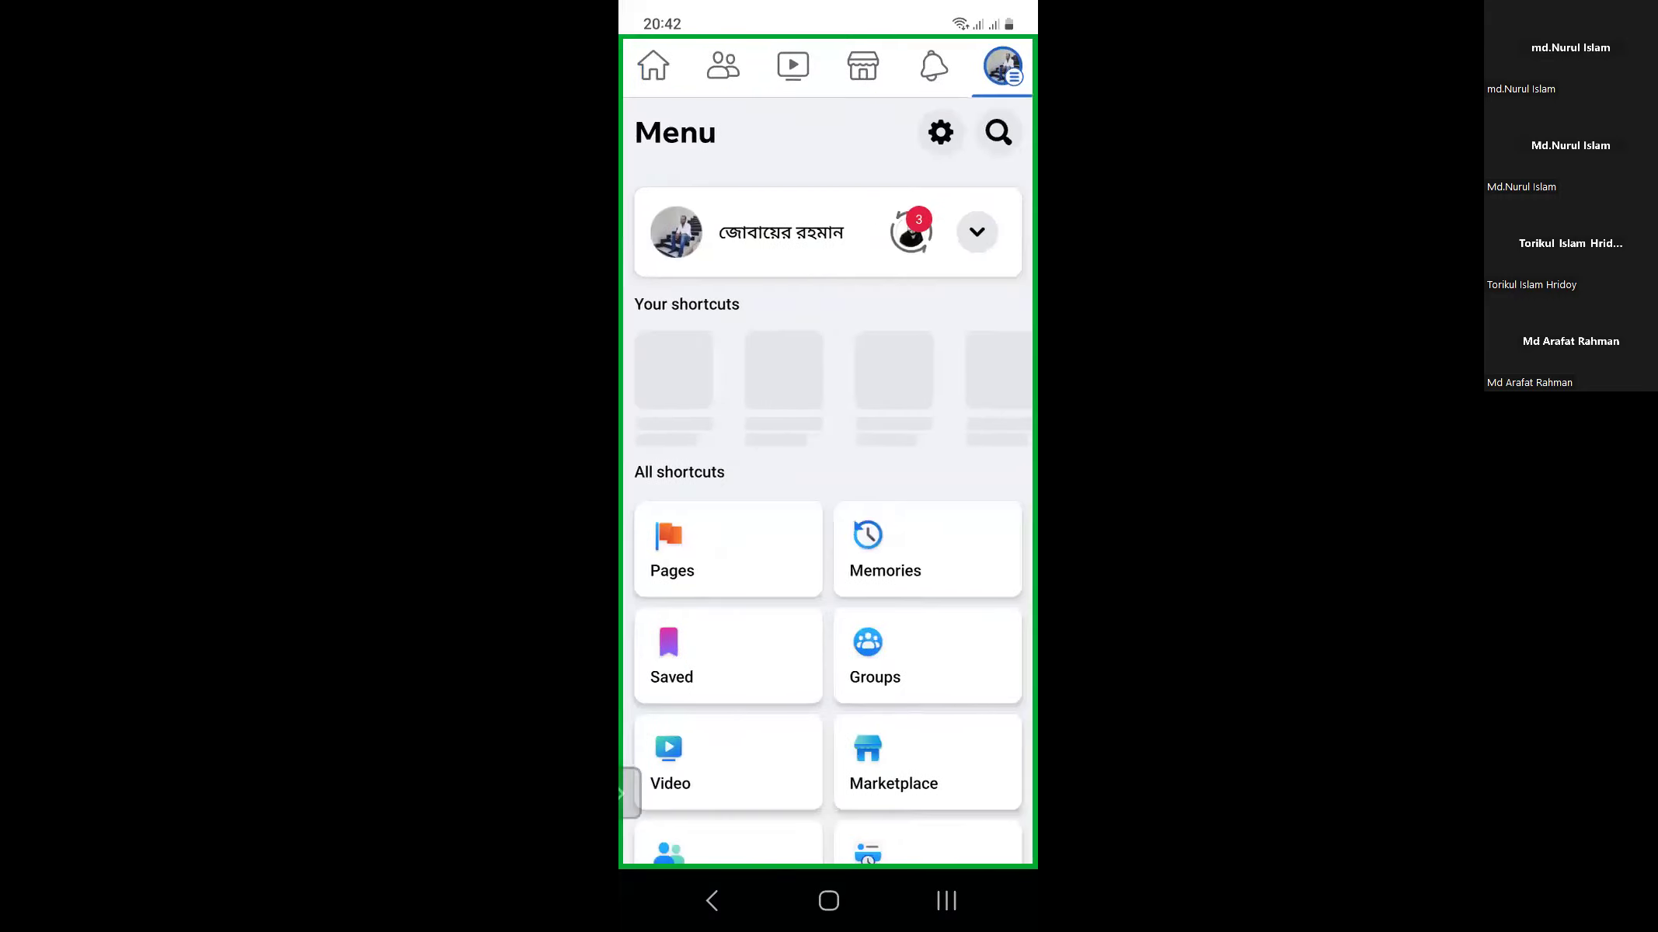
{"action": "scroll", "coordinate": [928, 481], "scroll_direction": "down", "scroll_amount": 1}
{"action": "scroll", "coordinate": [828, 482], "scroll_direction": "down", "scroll_amount": 5}
{"action": "left_click", "coordinate": [769, 747]}
- Open Identity confirmation under Personal and account information and view the social issues ads status
{"action": "left_click", "coordinate": [717, 212]}
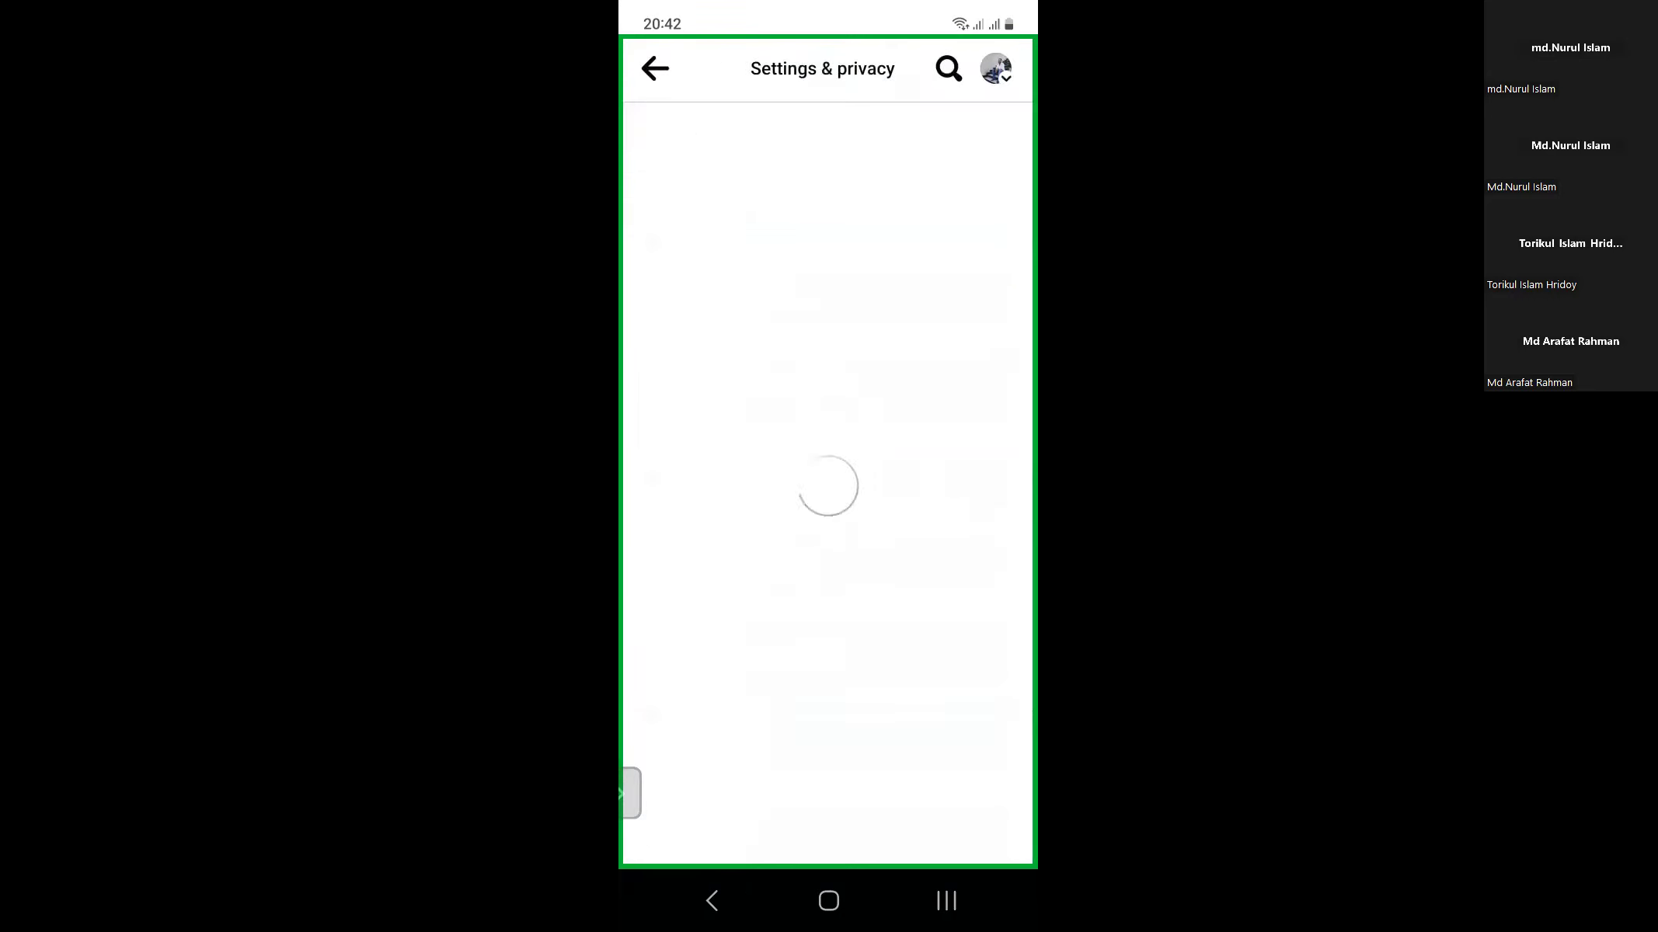
{"action": "left_click", "coordinate": [799, 215]}
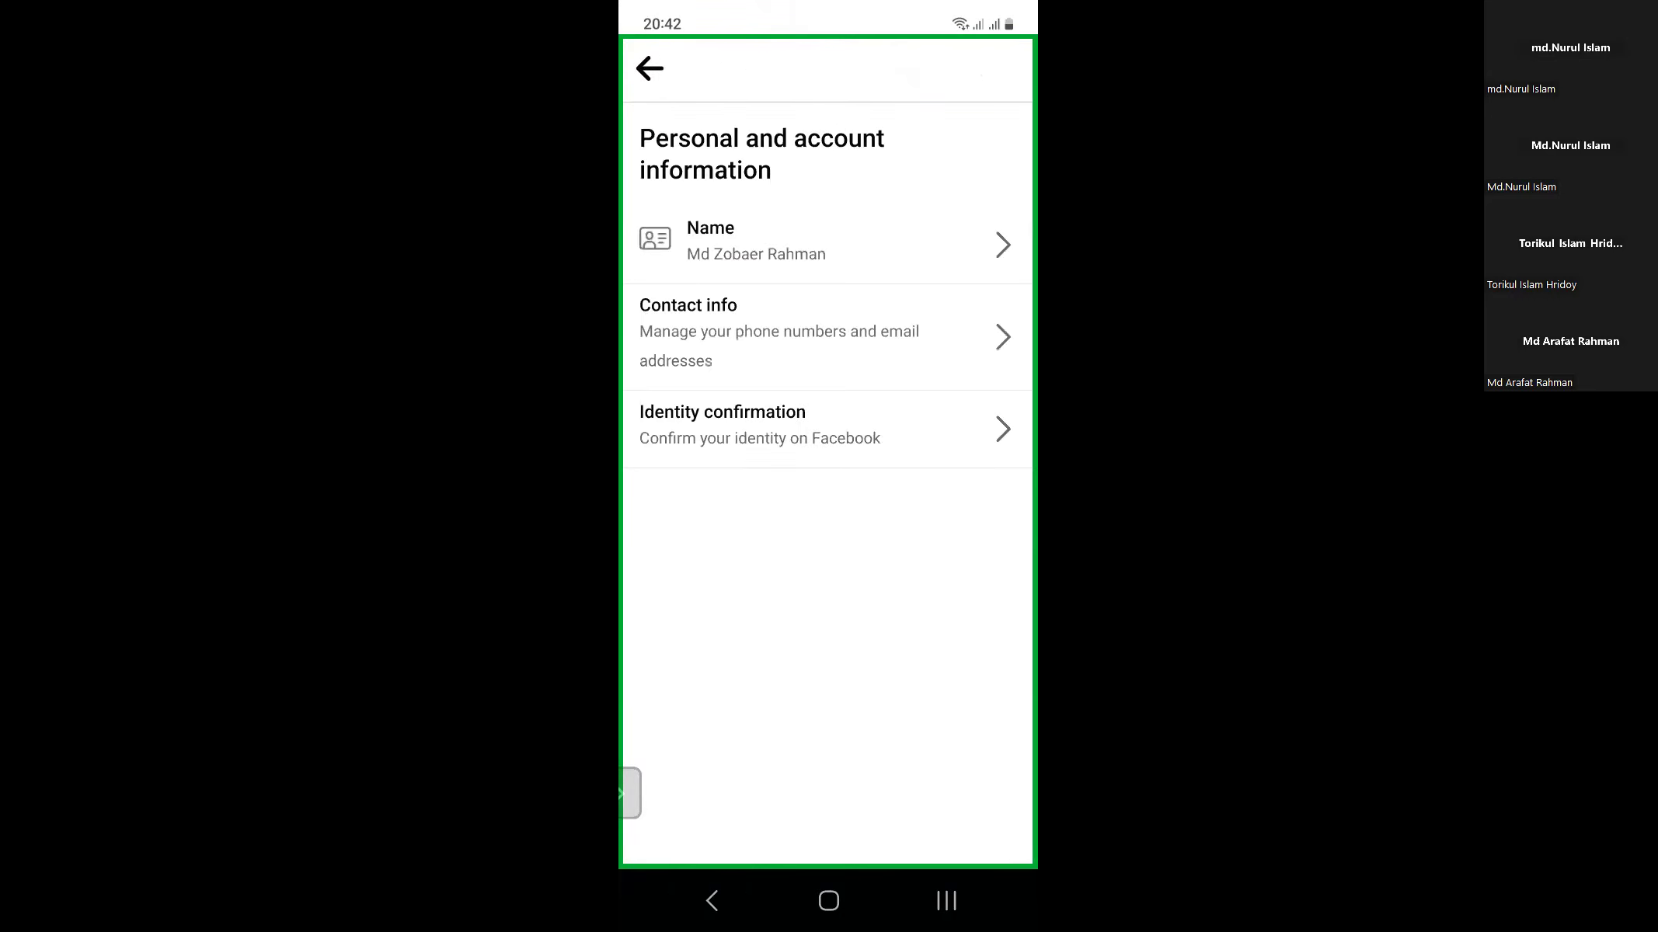
{"action": "left_click", "coordinate": [828, 429]}
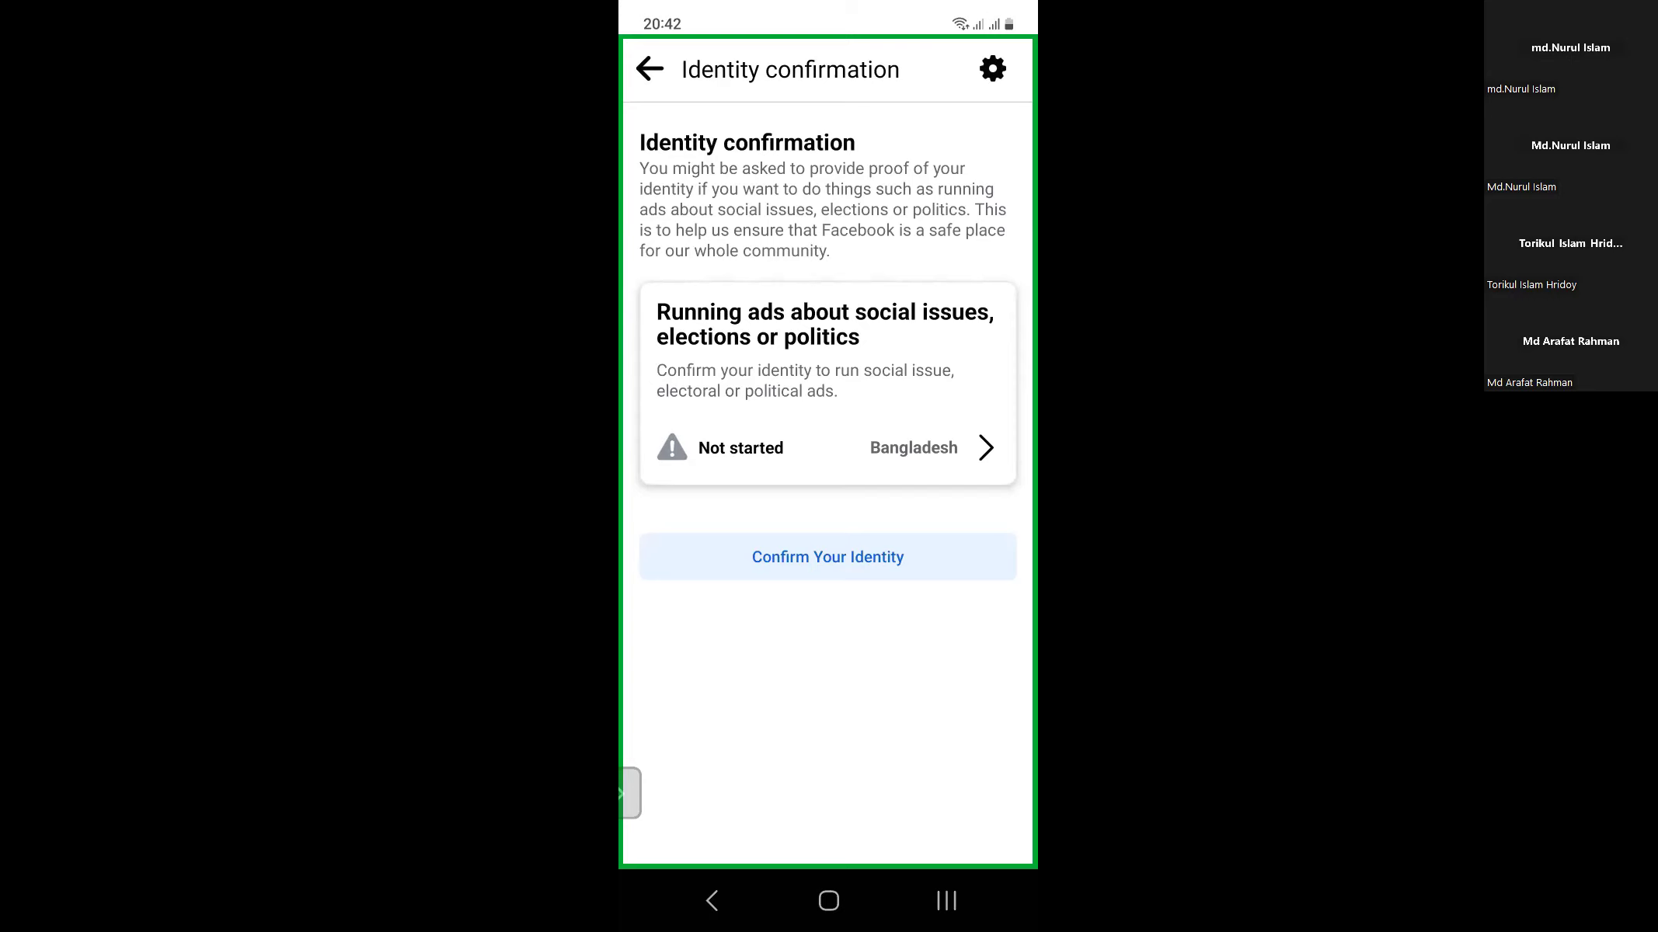
{"action": "left_click", "coordinate": [985, 448]}
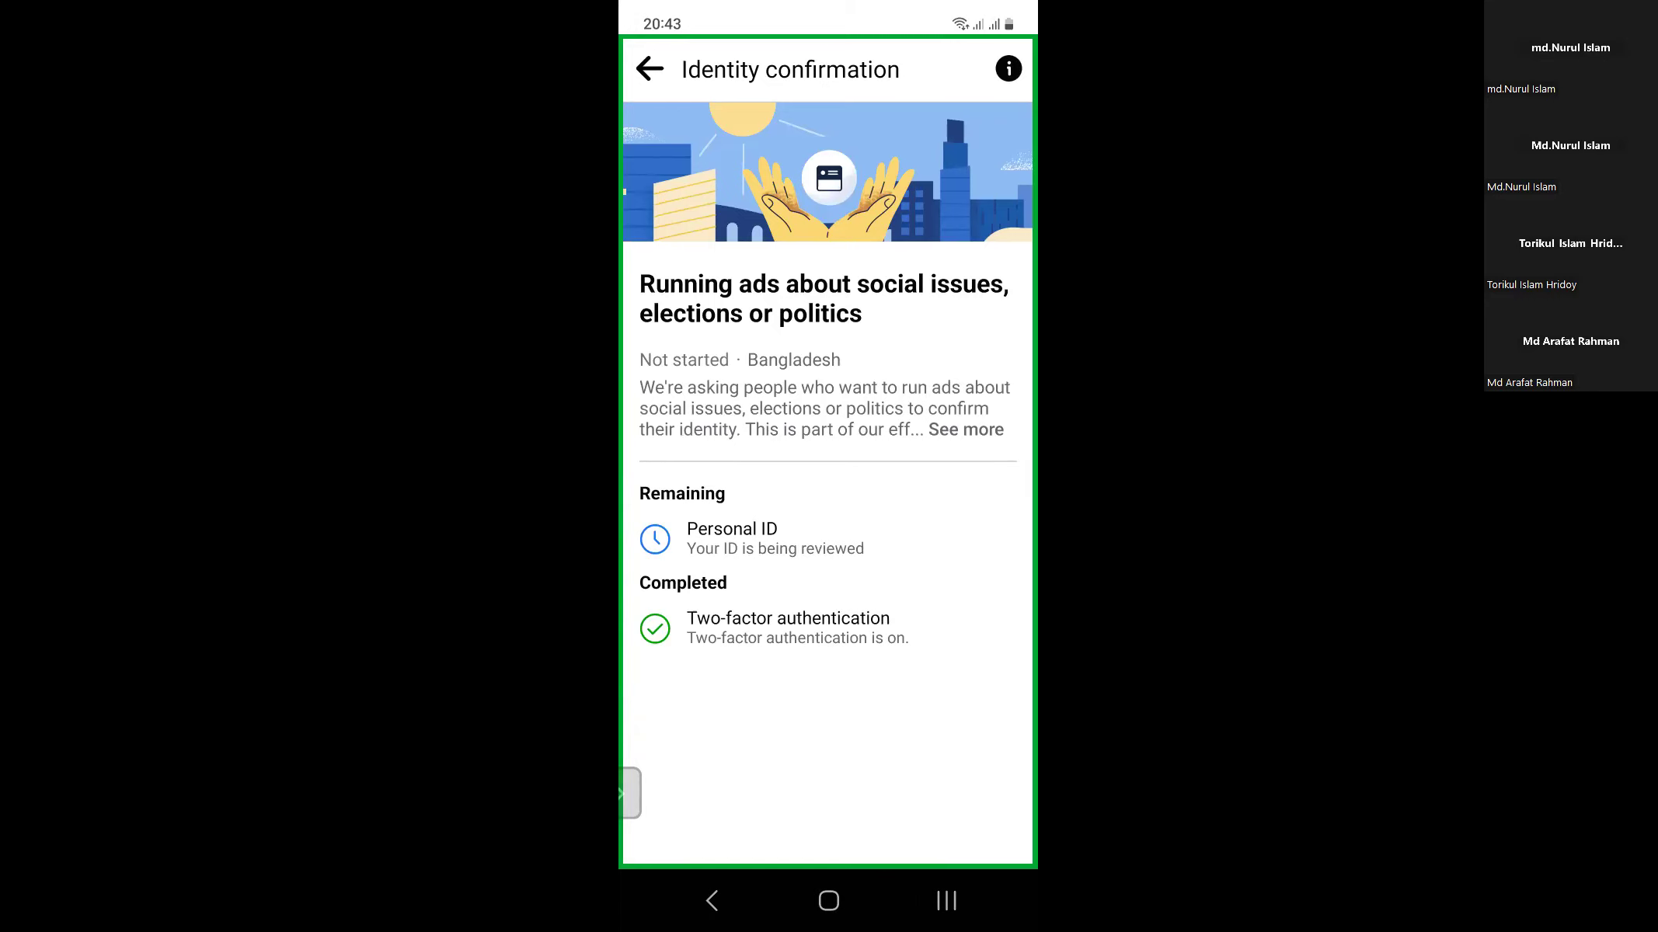
- Back out to the account menu, return to Zoom and stop sharing the phone screen
{"action": "left_click", "coordinate": [711, 901]}
{"action": "left_click", "coordinate": [711, 900]}
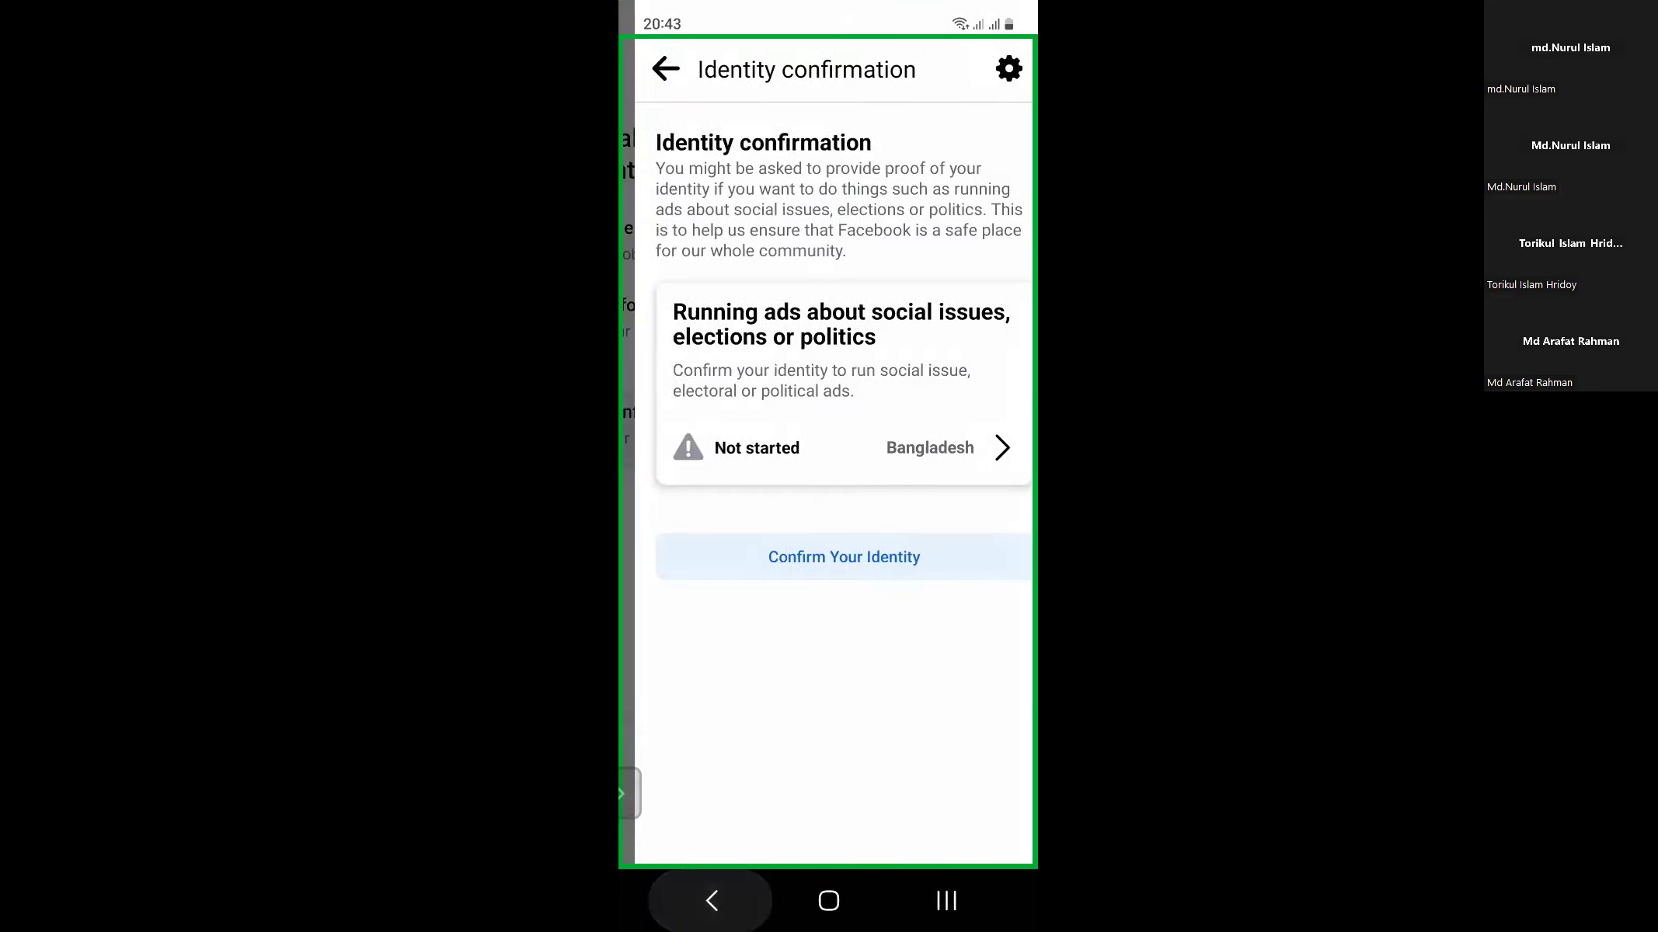
{"action": "left_click", "coordinate": [711, 900]}
{"action": "left_click", "coordinate": [712, 900]}
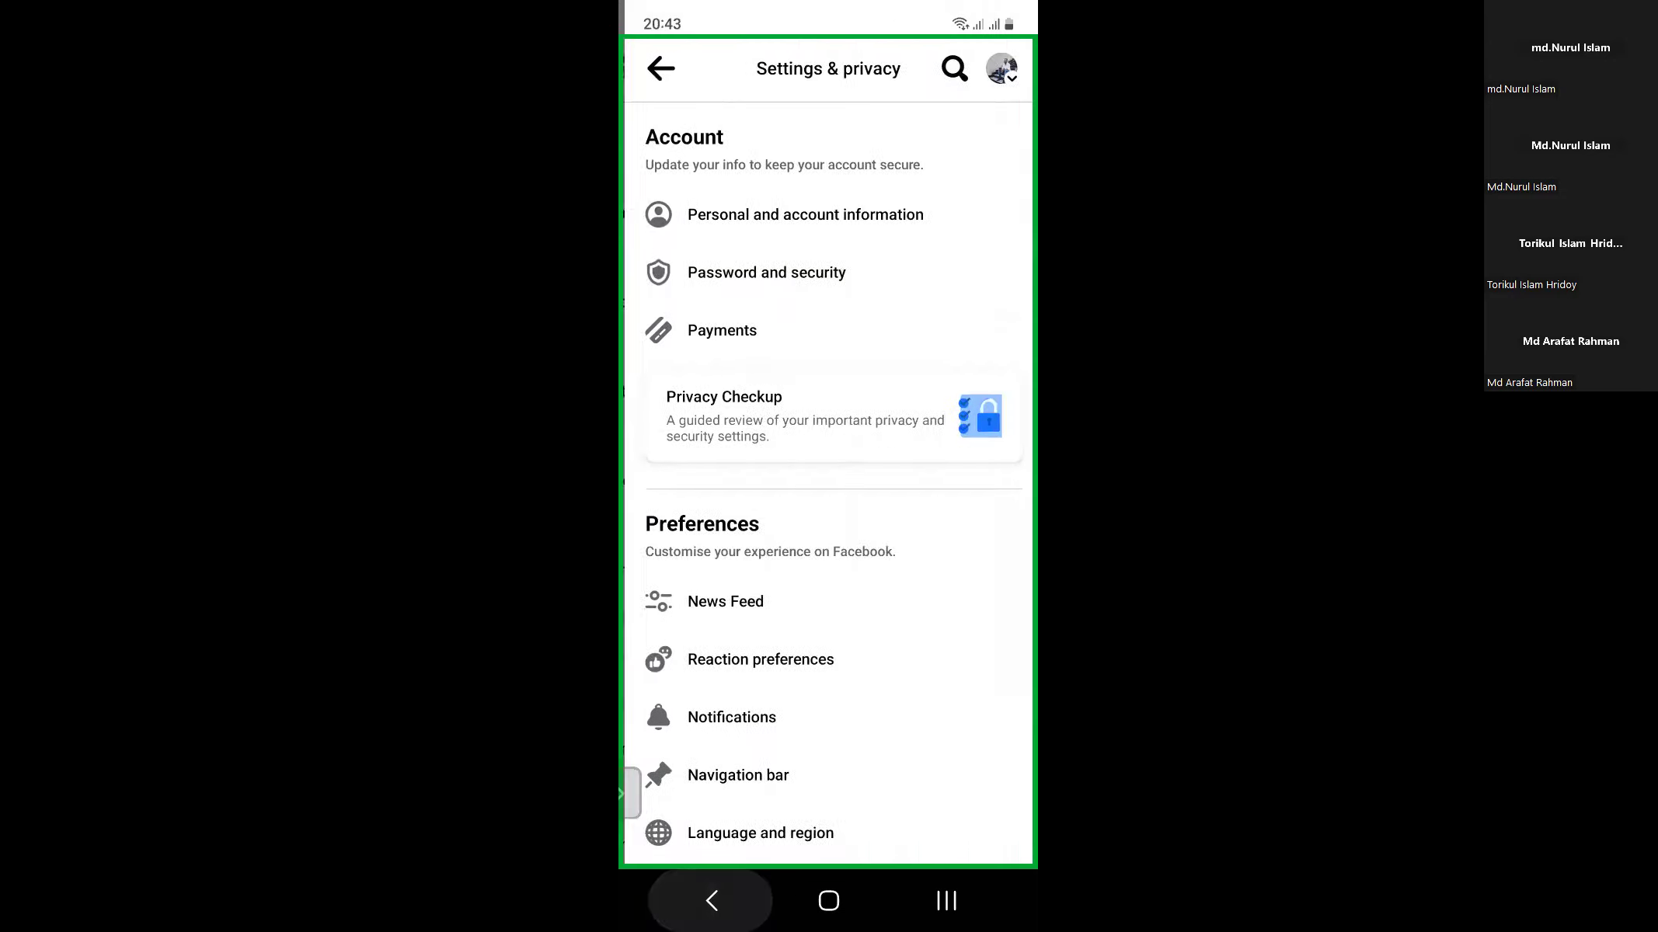
{"action": "left_click", "coordinate": [945, 900]}
{"action": "left_click", "coordinate": [866, 602]}
{"action": "left_click_drag", "start_coordinate": [917, 806], "coordinate": [746, 806]}
{"action": "left_click", "coordinate": [936, 806]}
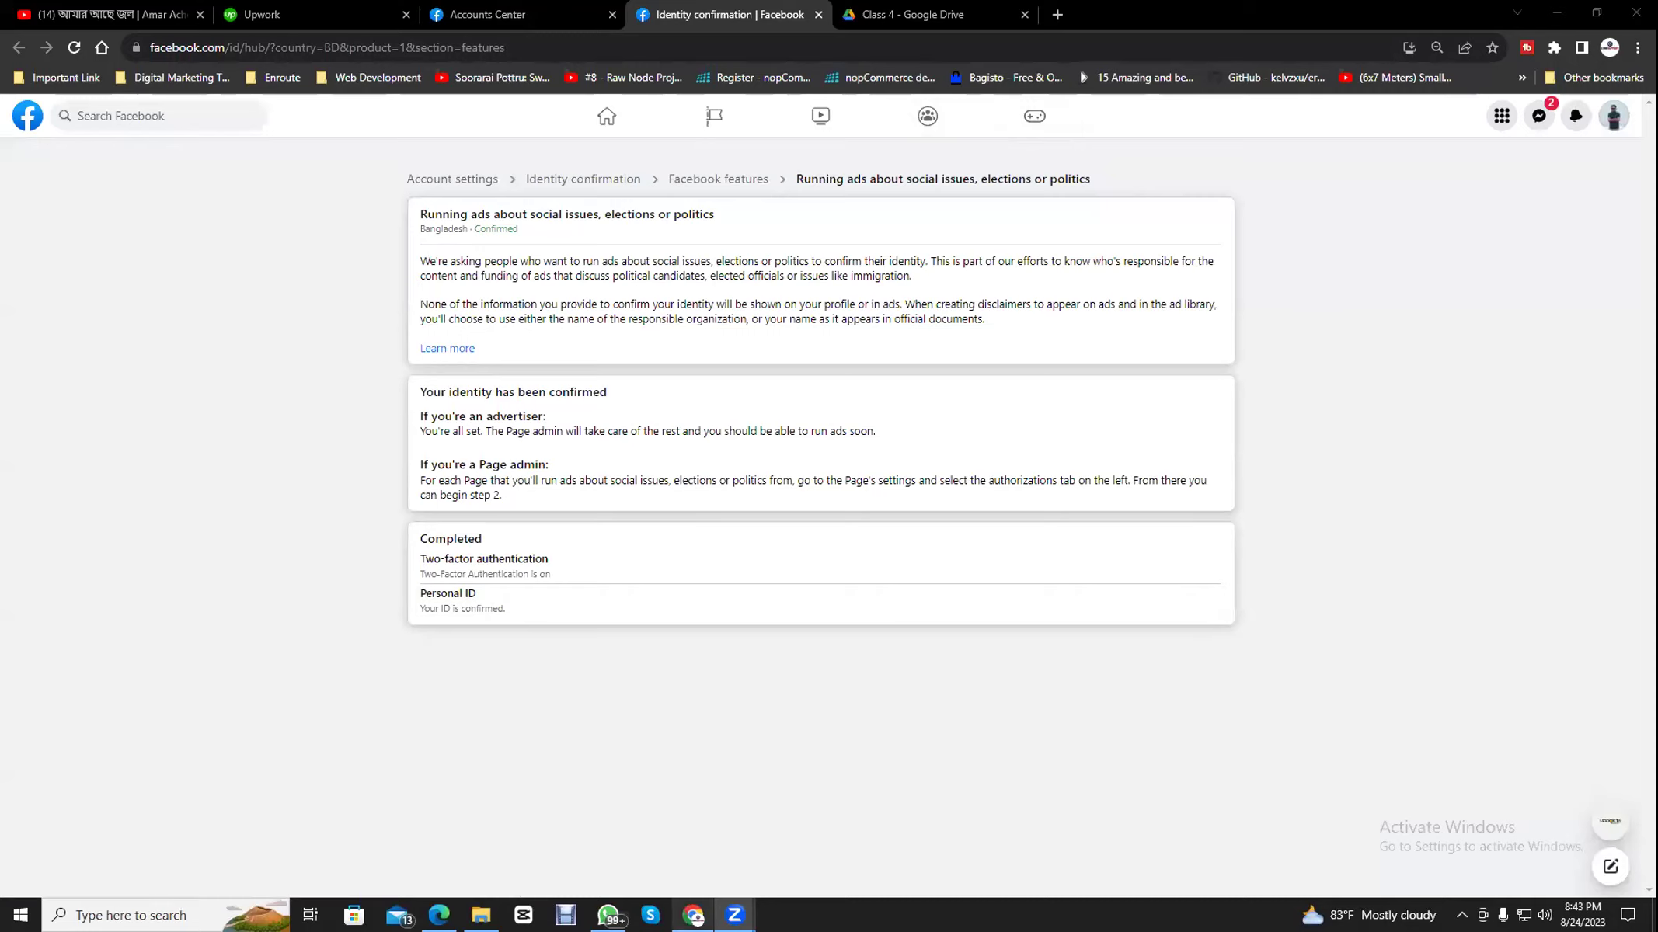
- Alt+Tab over to the Digital-Marketing-1.pdf course outline in Microsoft Edge
{"action": "key", "text": "alt+Tab"}
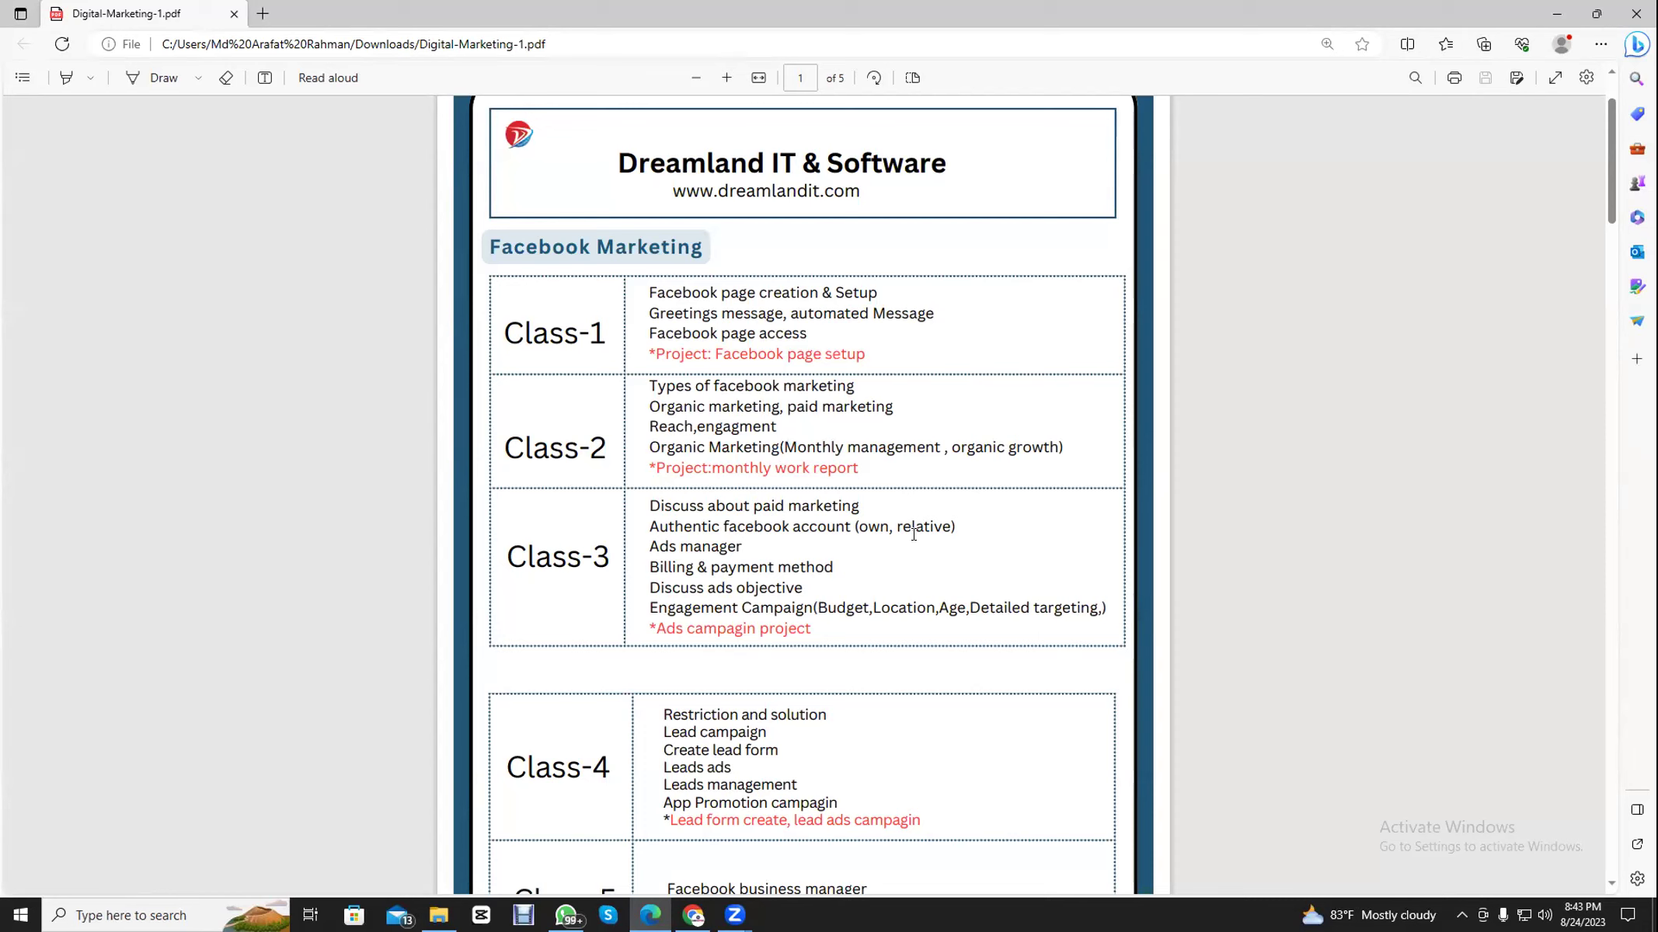
- Highlight the Class-3 'Ads manager' and 'Billing & payment method' lines, then return to the Facebook identity page
{"action": "left_click_drag", "start_coordinate": [650, 548], "coordinate": [766, 553]}
{"action": "left_click", "coordinate": [764, 549]}
{"action": "left_click", "coordinate": [693, 915]}
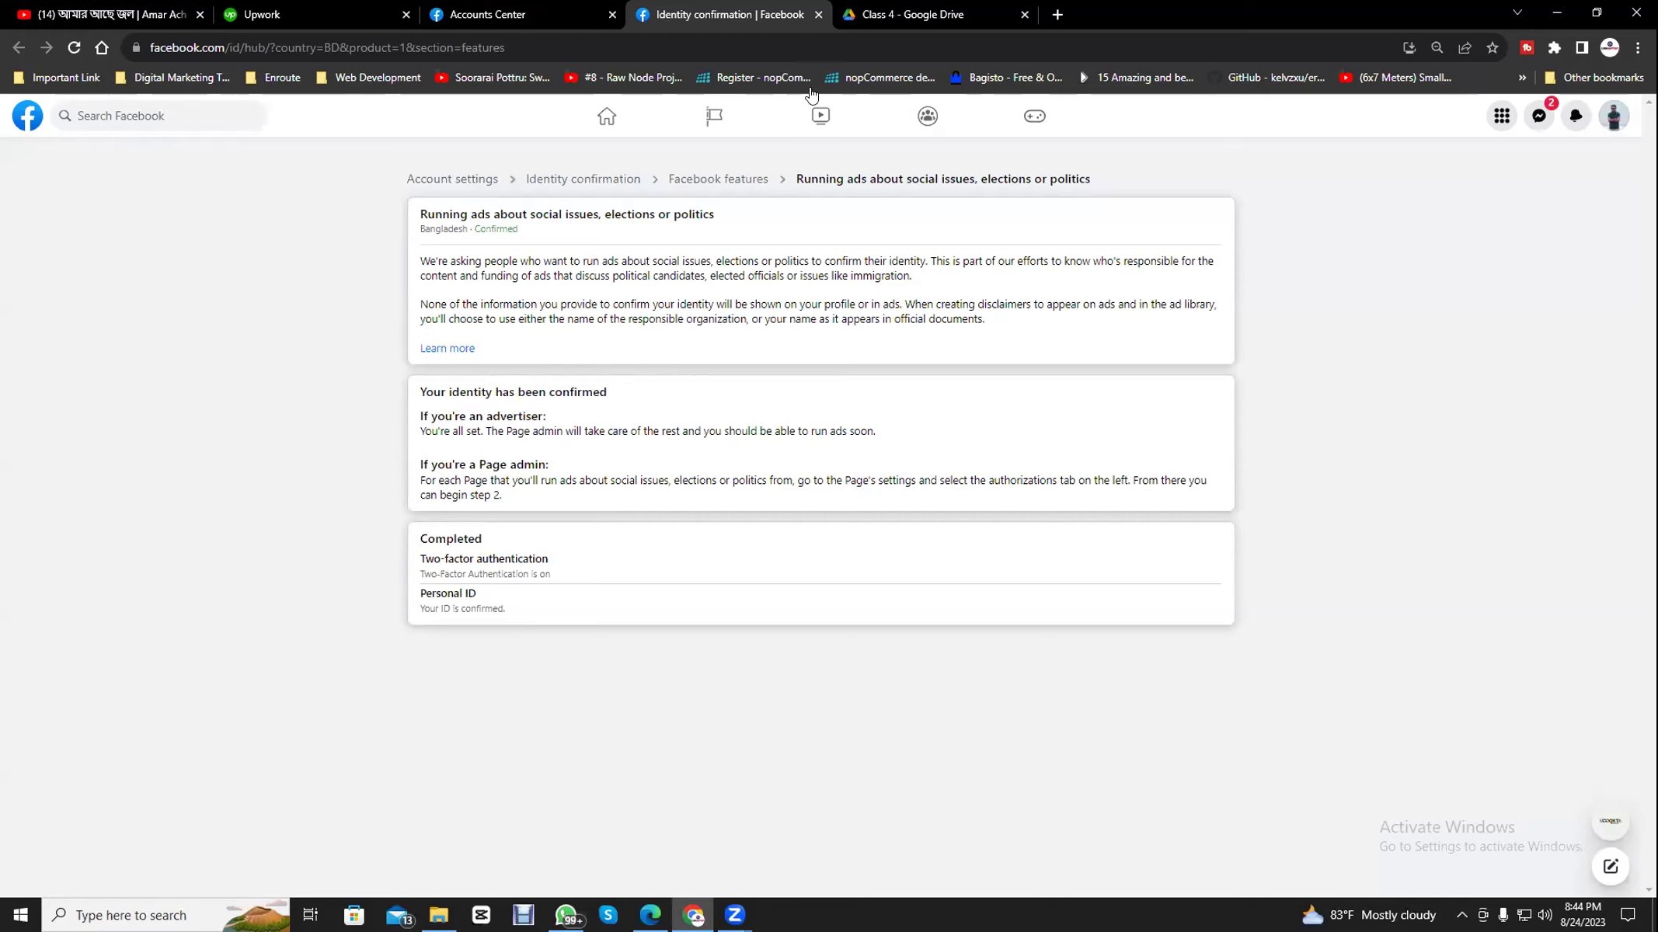
- Search Google for 'facebook ads manager' in a new tab
{"action": "left_click", "coordinate": [1056, 12]}
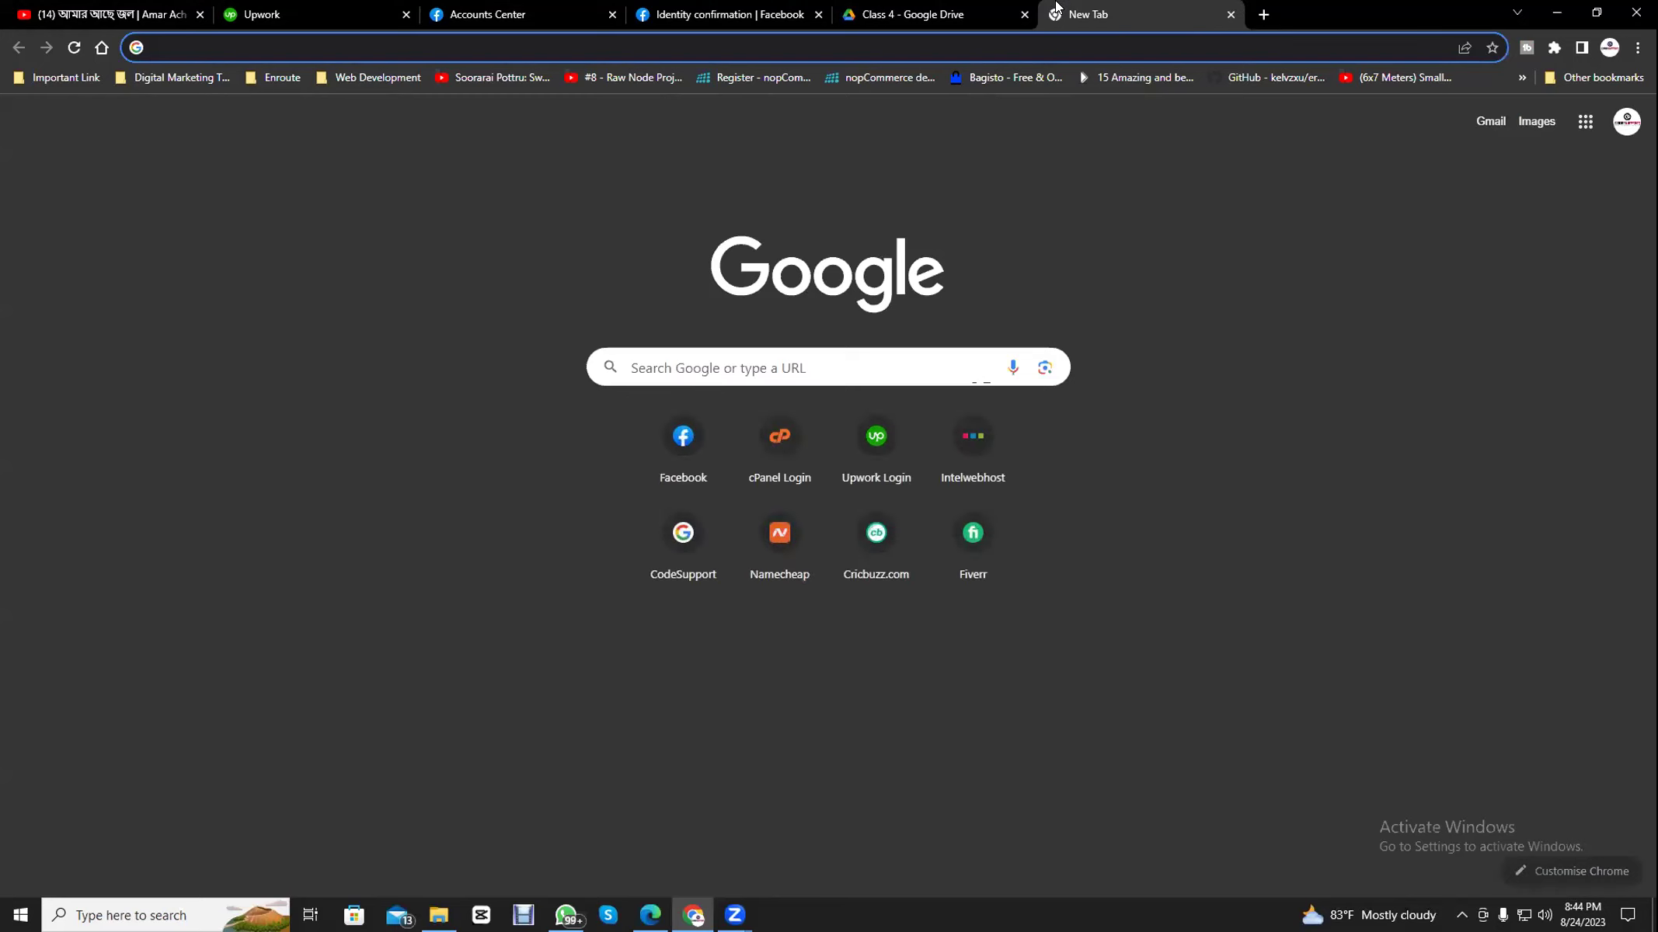
{"action": "type", "text": "ad"}
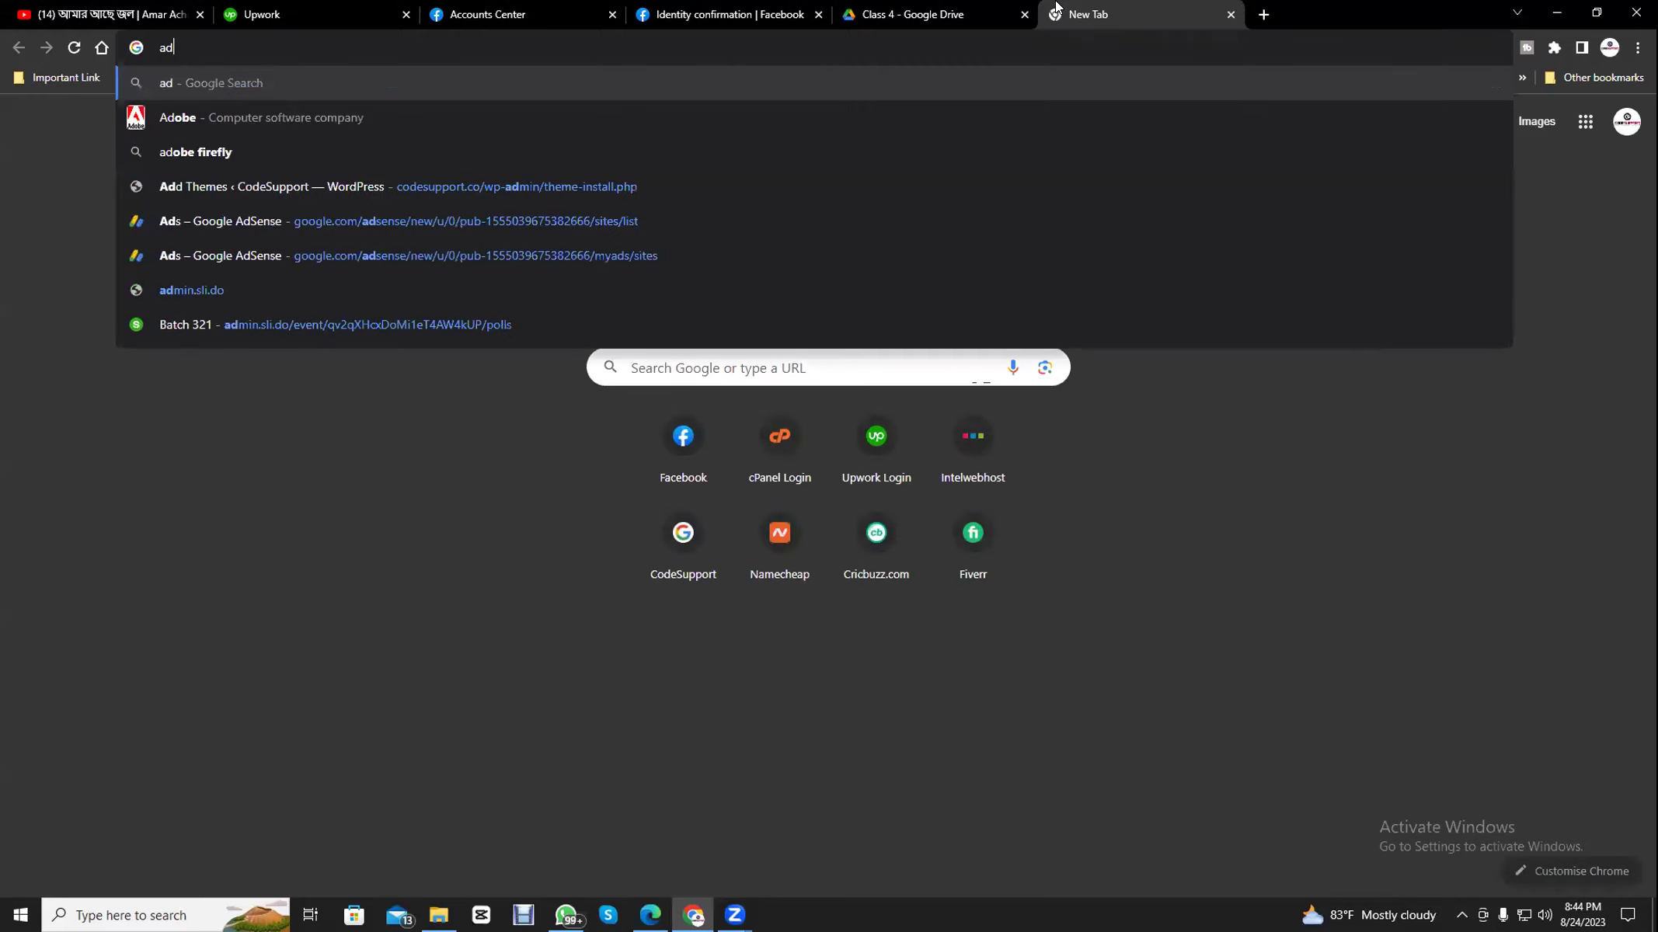
{"action": "key", "text": "BackSpace"}
{"action": "key", "text": "BackSpace"}
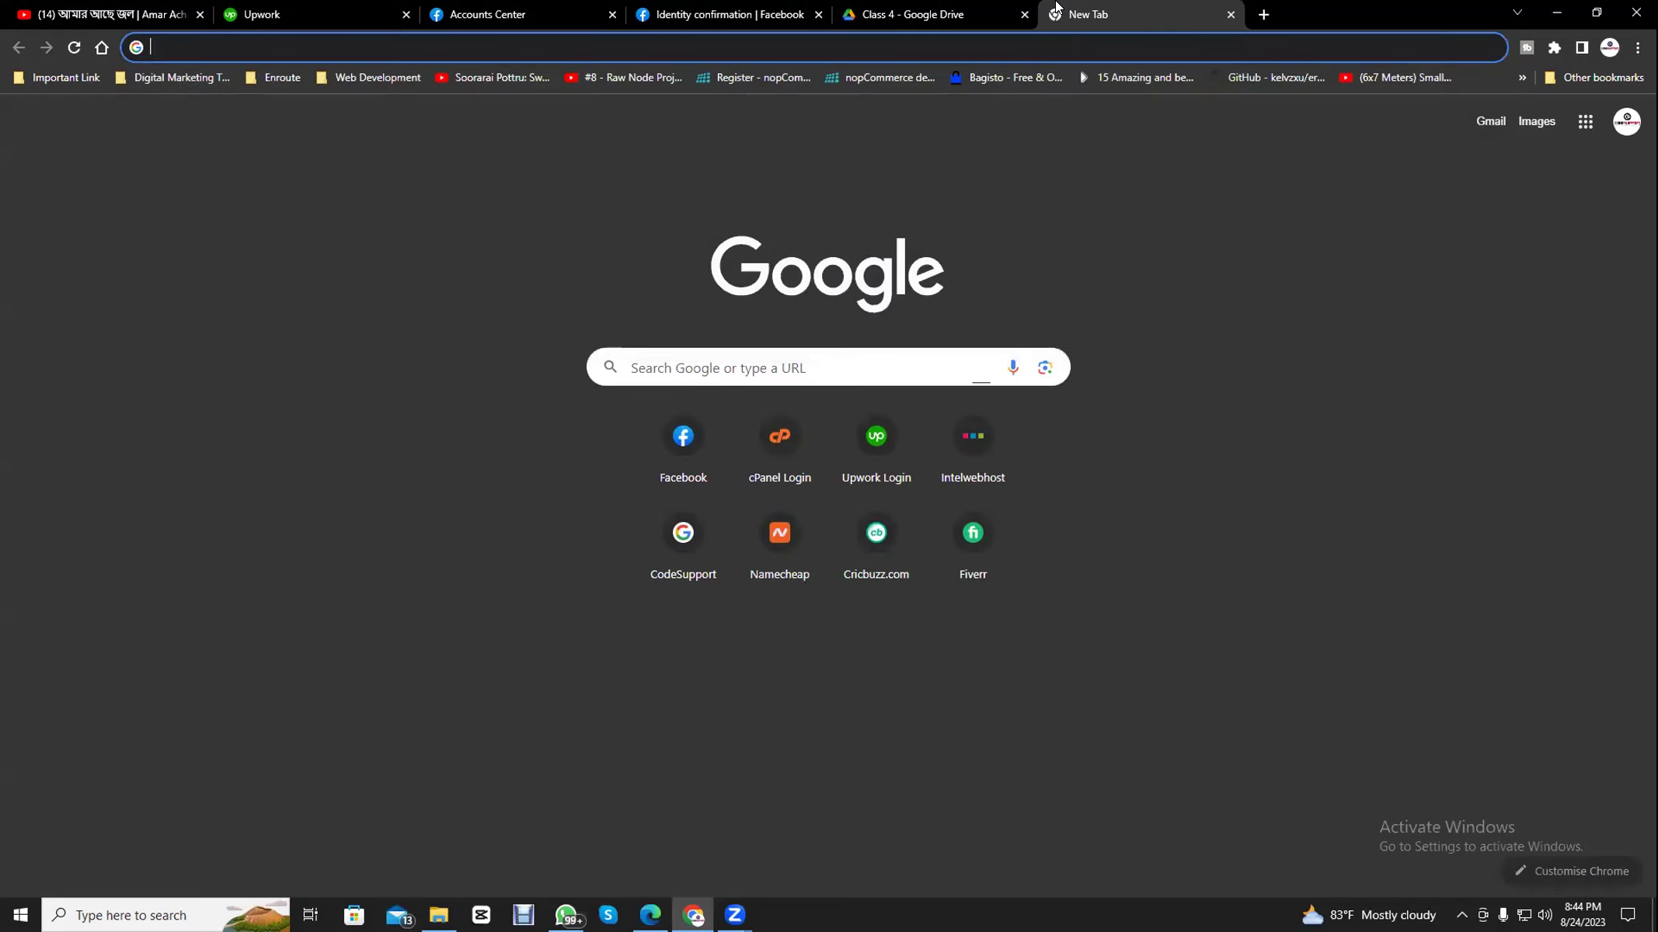
{"action": "type", "text": "face"}
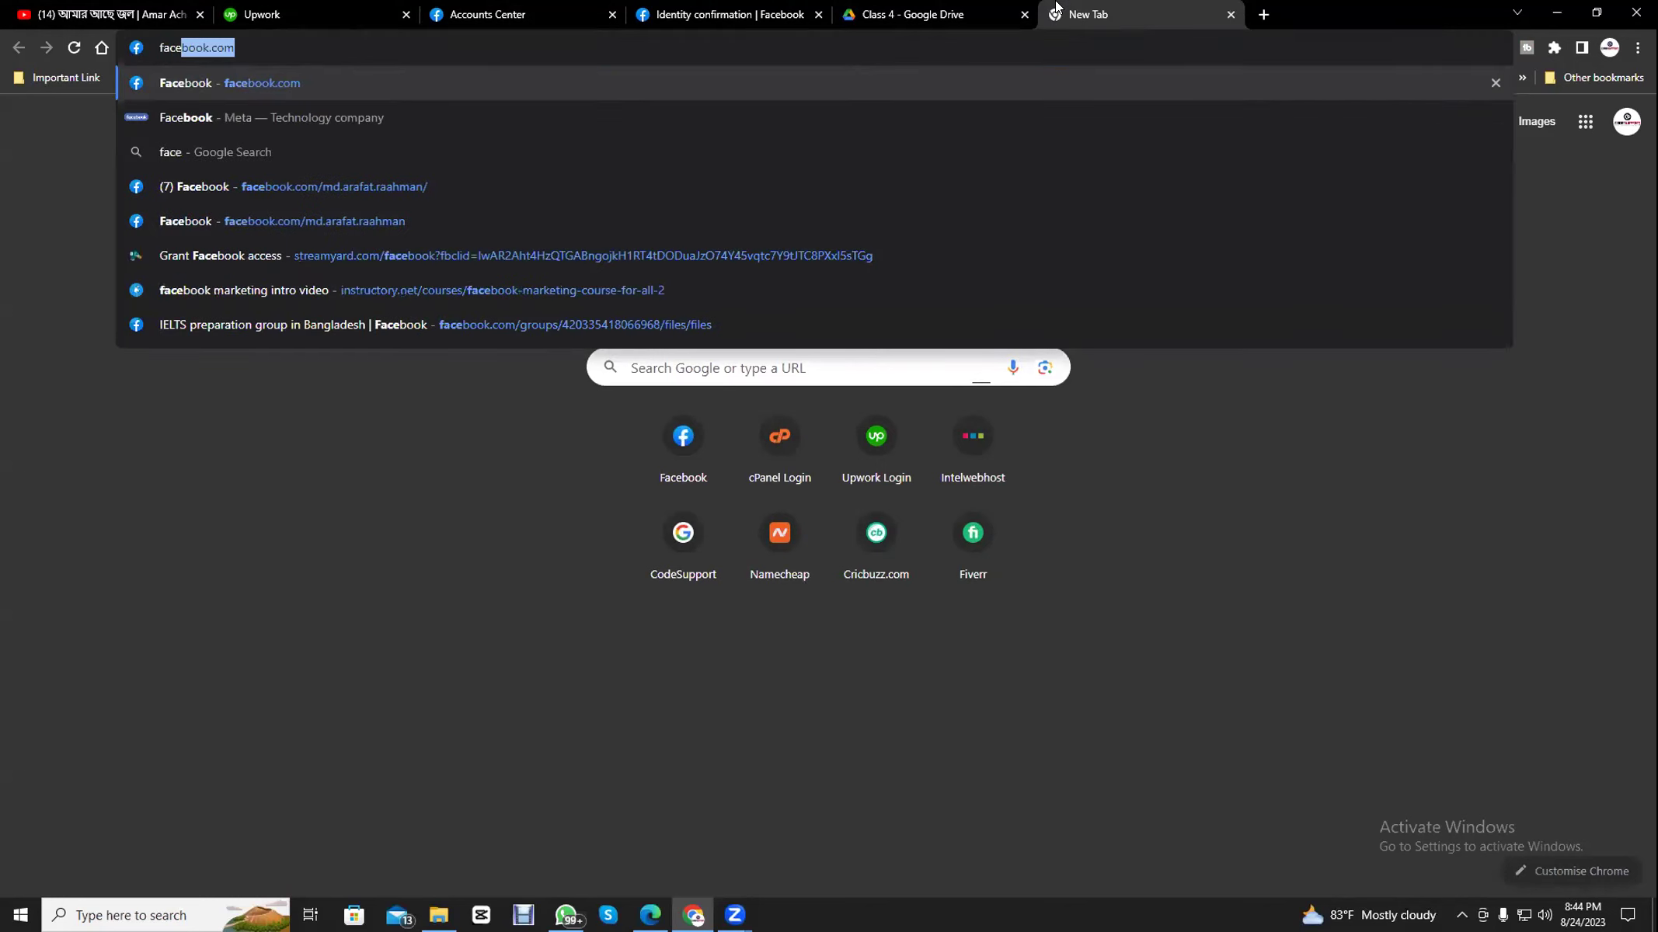
{"action": "type", "text": "book ads manager"}
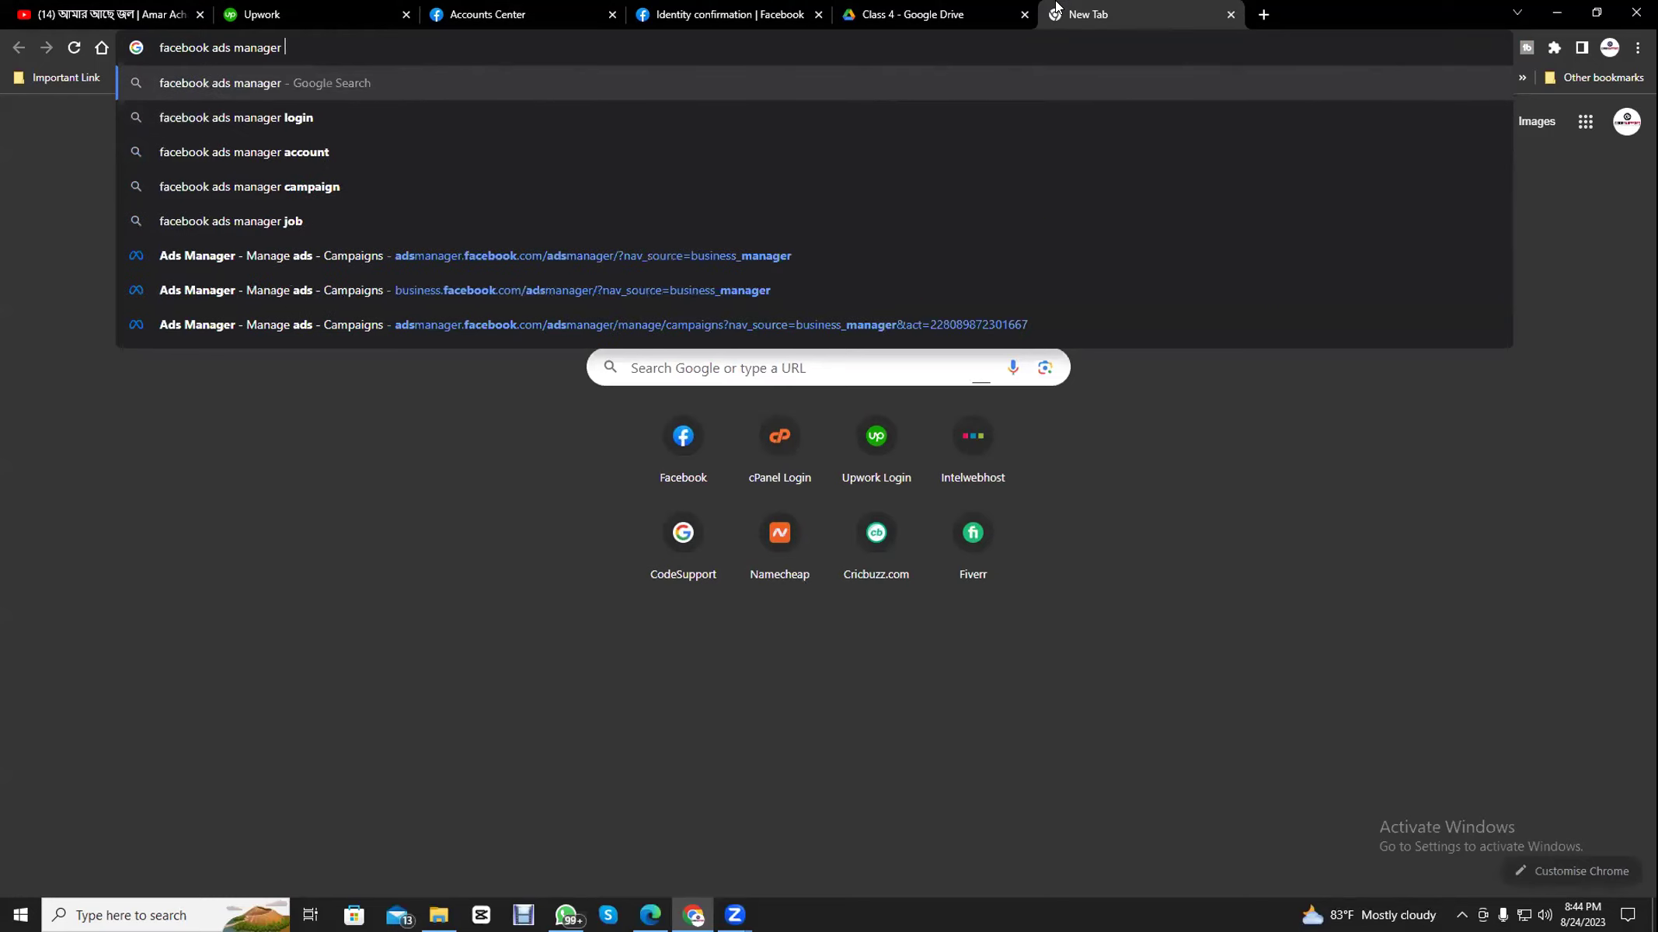
{"action": "key", "text": "Return"}
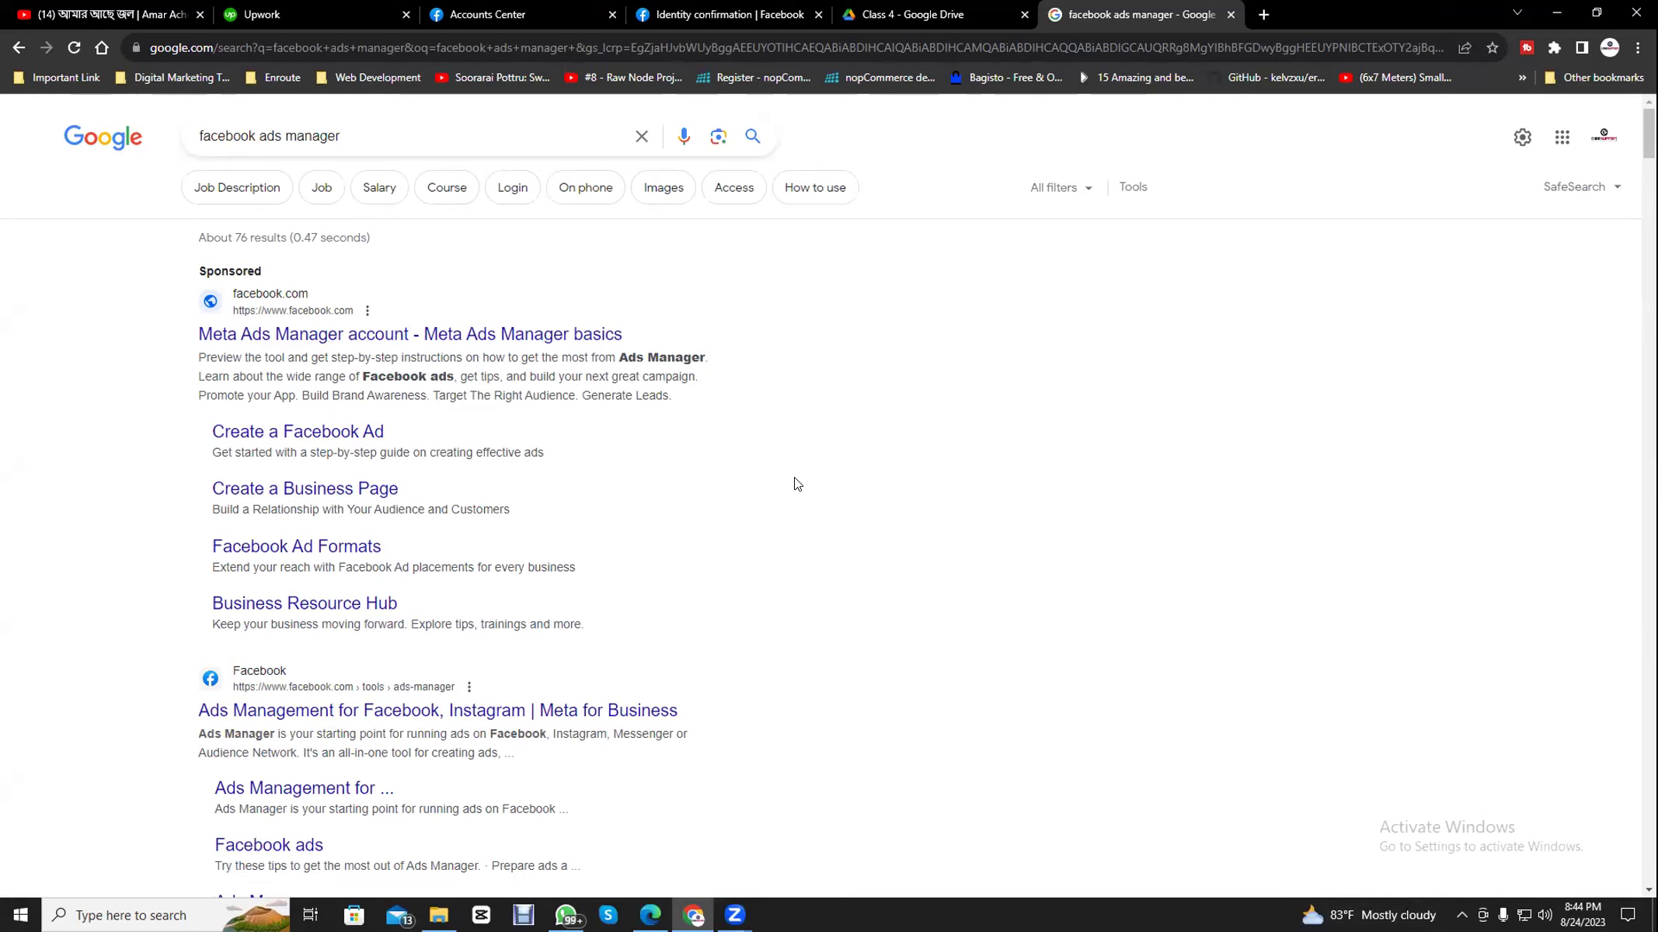
- Start a screenshot capture framing the Ads Management for Facebook result
{"action": "scroll", "coordinate": [792, 474], "scroll_direction": "down", "scroll_amount": 4}
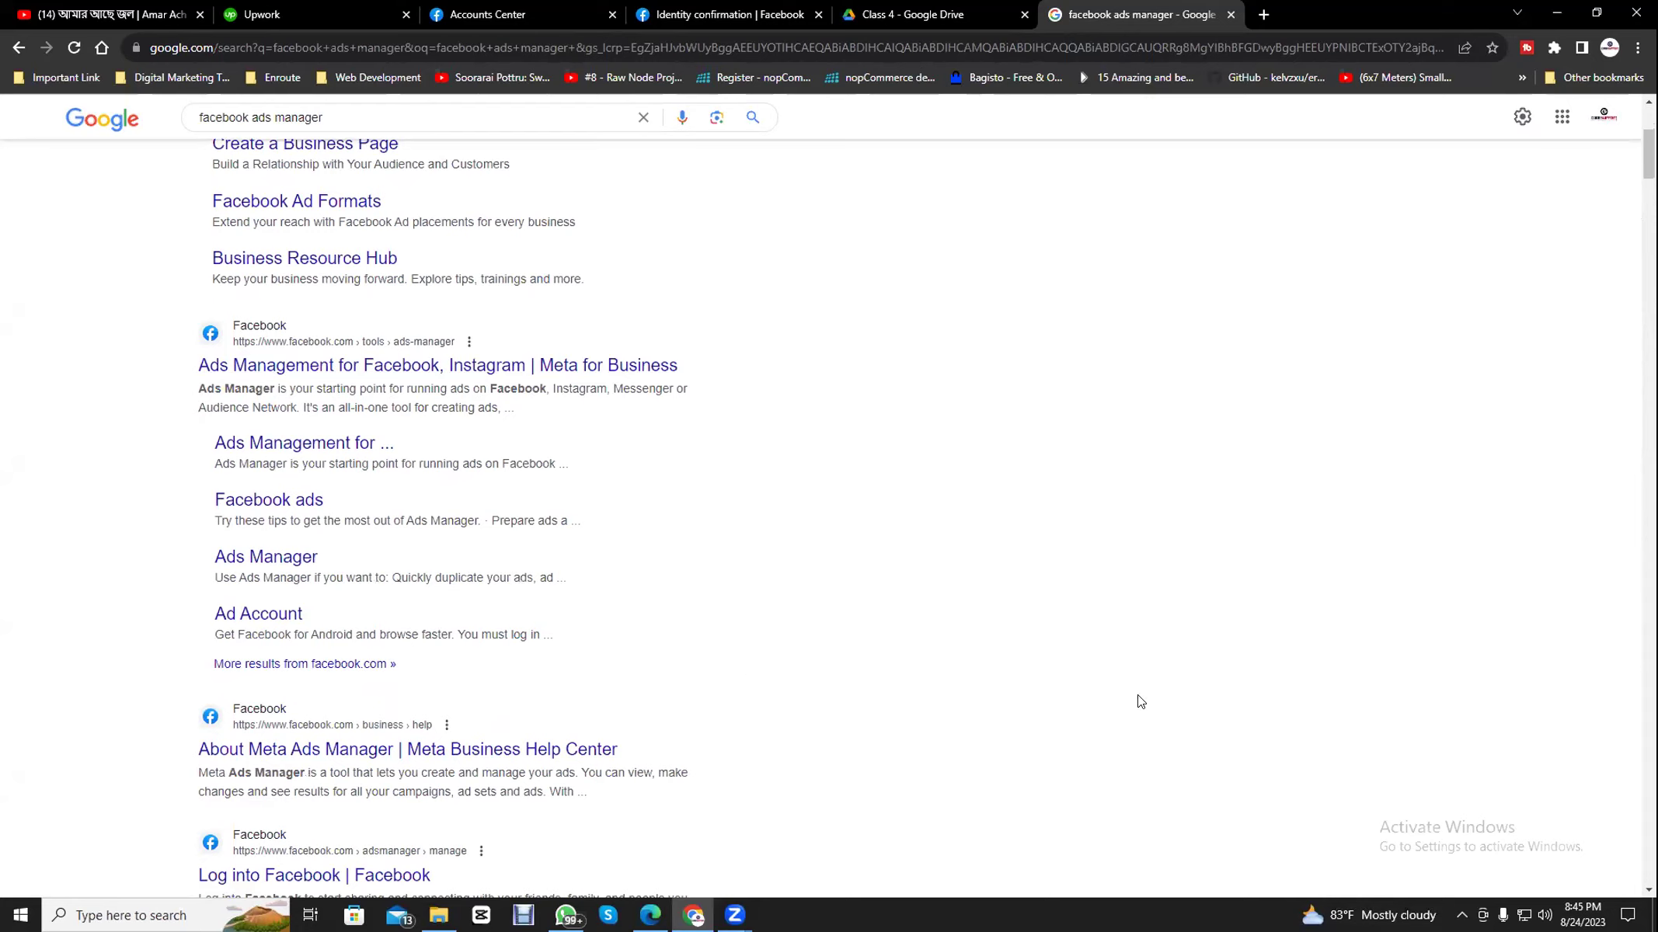
{"action": "key", "text": "Print"}
{"action": "mouse_move", "coordinate": [165, 282]}
{"action": "left_mouse_down"}
{"action": "mouse_move", "coordinate": [619, 616]}
{"action": "mouse_move", "coordinate": [766, 640]}
{"action": "mouse_move", "coordinate": [792, 691]}
{"action": "mouse_move", "coordinate": [687, 679]}
{"action": "left_mouse_up"}
- Box the Ads Management result title, 'Meta for Business' and the Ads Manager sitelink in red, then close the capture
{"action": "left_click", "coordinate": [769, 604]}
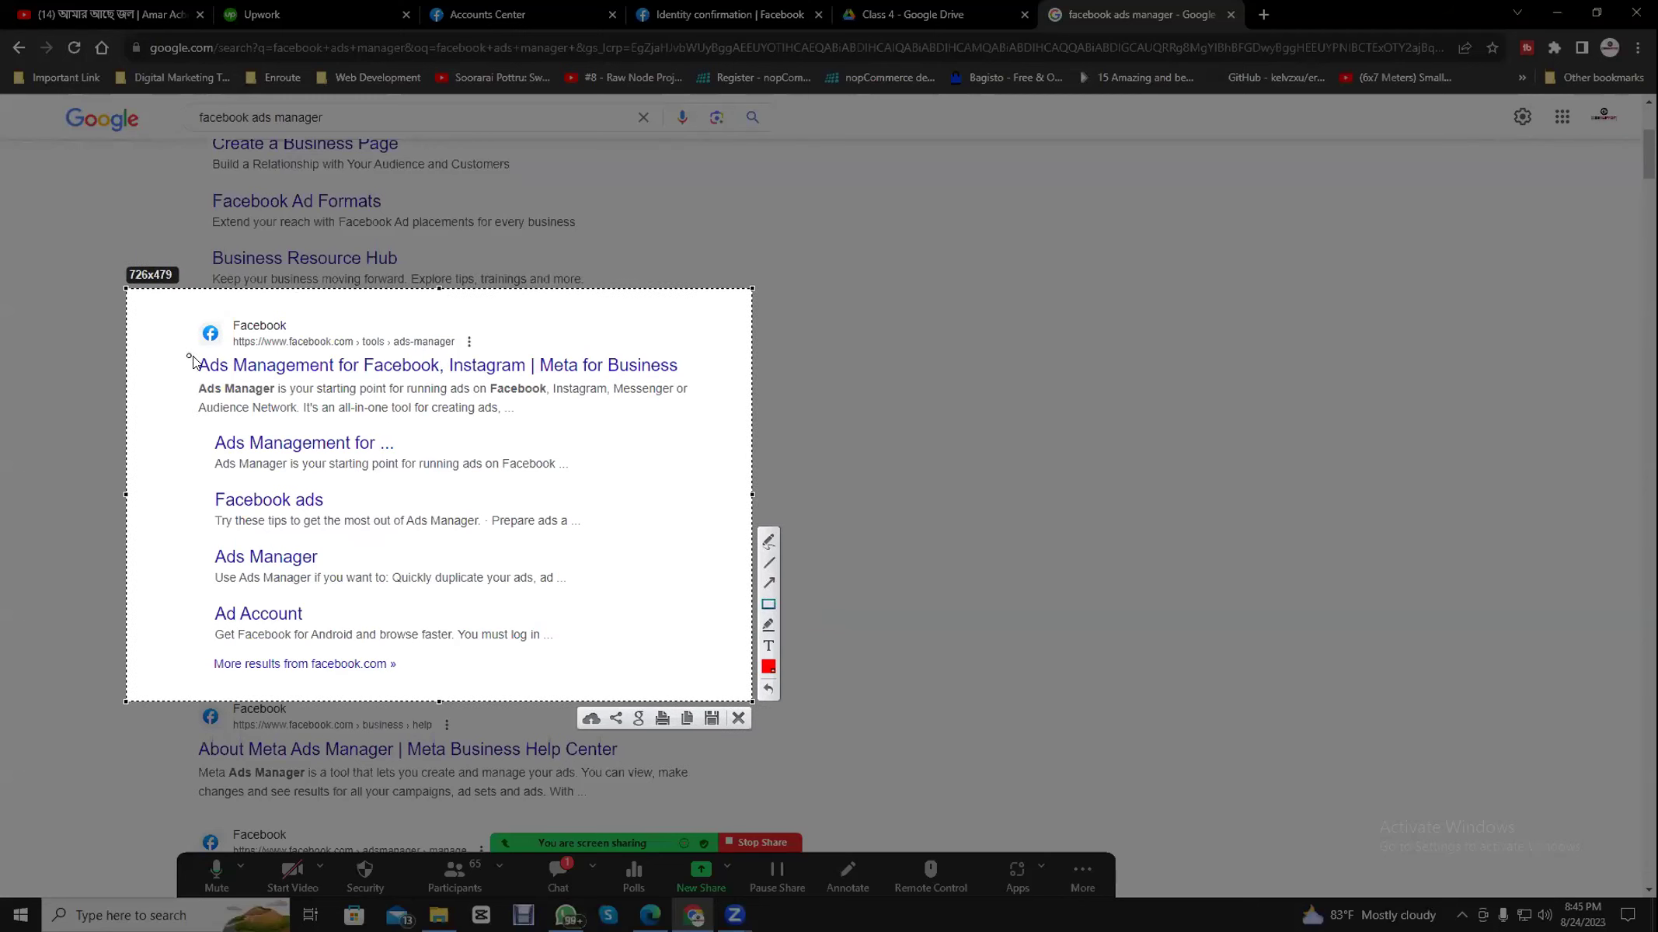
{"action": "mouse_move", "coordinate": [191, 355]}
{"action": "left_mouse_down"}
{"action": "mouse_move", "coordinate": [256, 379]}
{"action": "mouse_move", "coordinate": [528, 376]}
{"action": "left_mouse_up"}
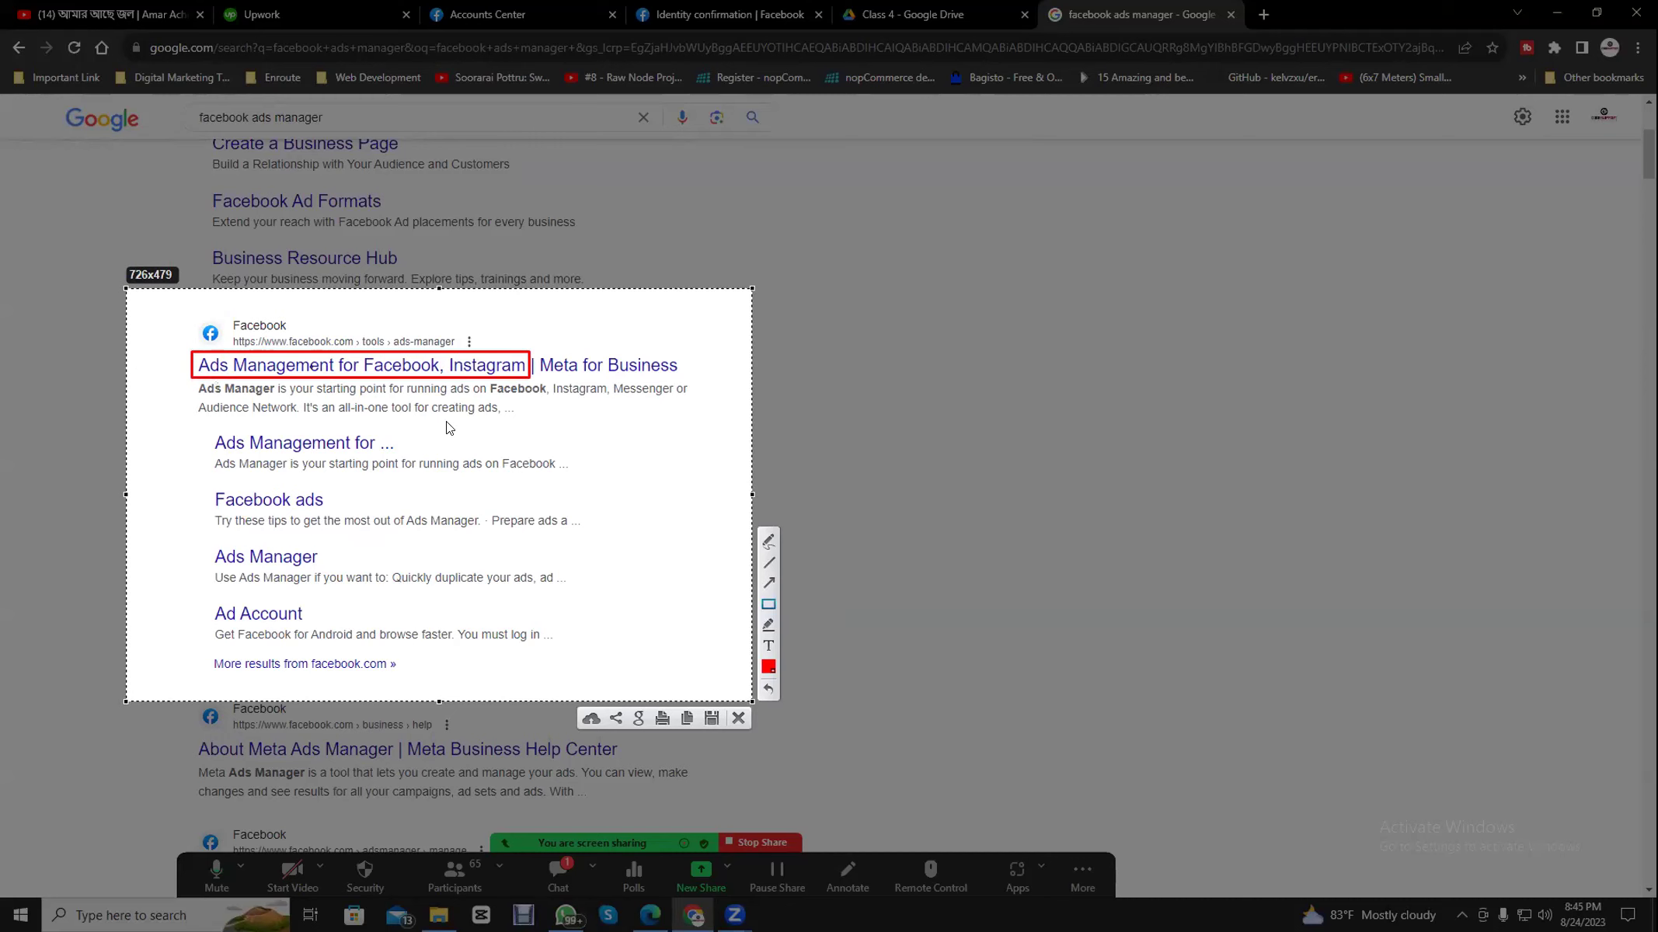
{"action": "mouse_move", "coordinate": [537, 351]}
{"action": "left_mouse_down"}
{"action": "mouse_move", "coordinate": [575, 383]}
{"action": "mouse_move", "coordinate": [682, 377]}
{"action": "left_mouse_up"}
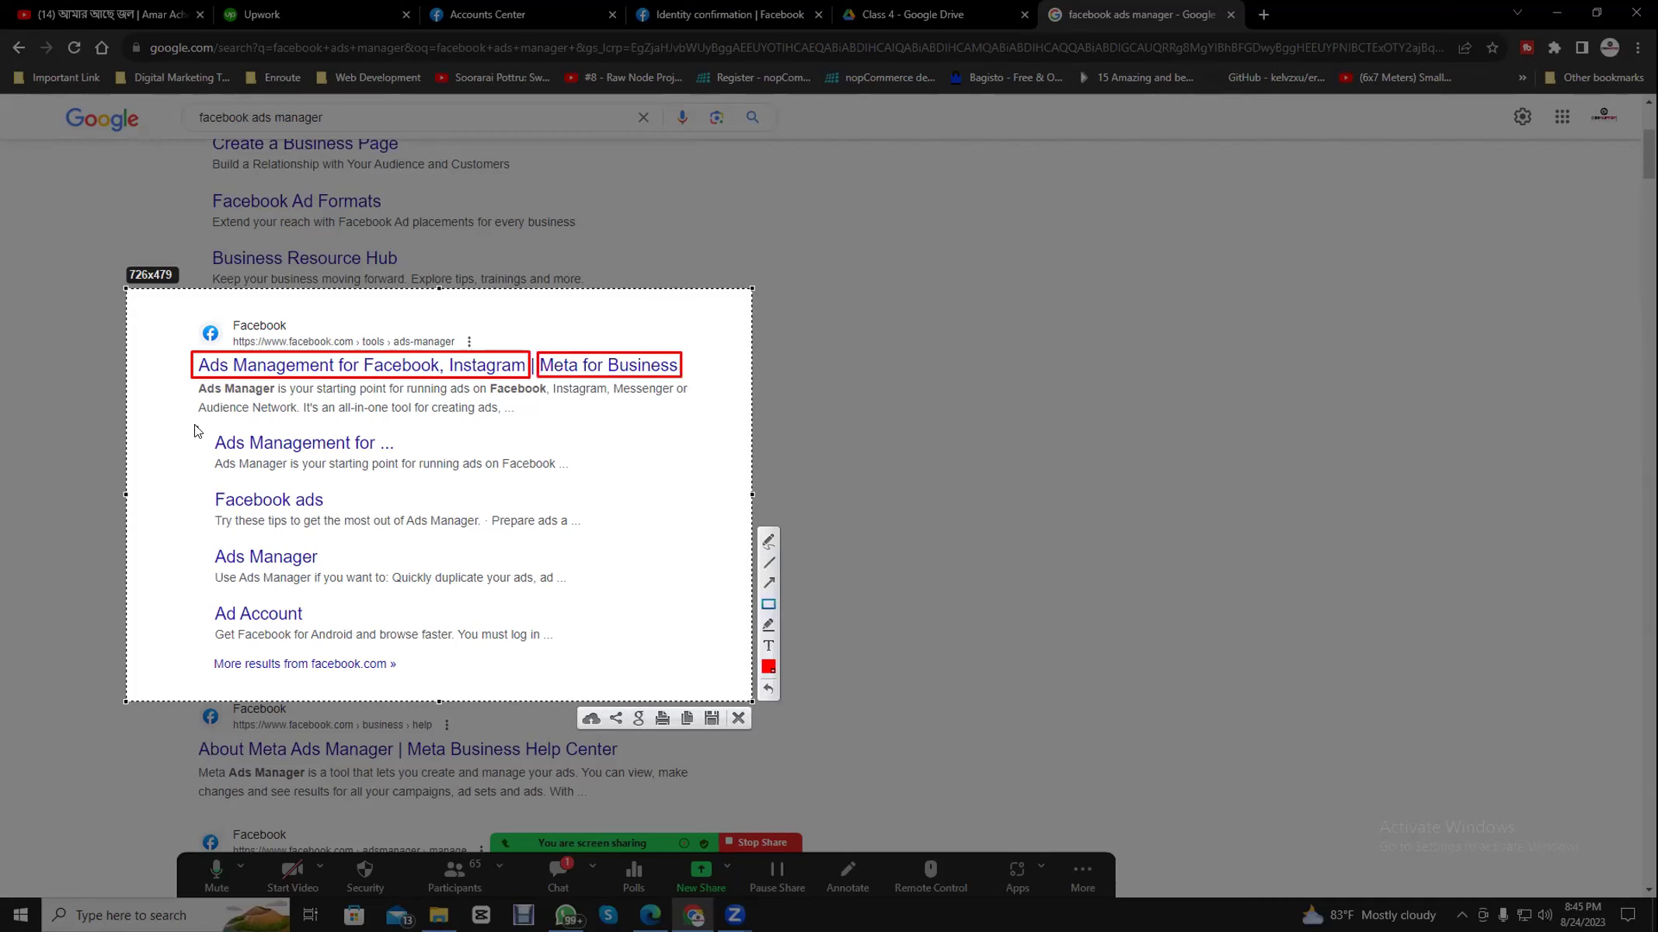
{"action": "left_click_drag", "start_coordinate": [194, 533], "coordinate": [346, 574]}
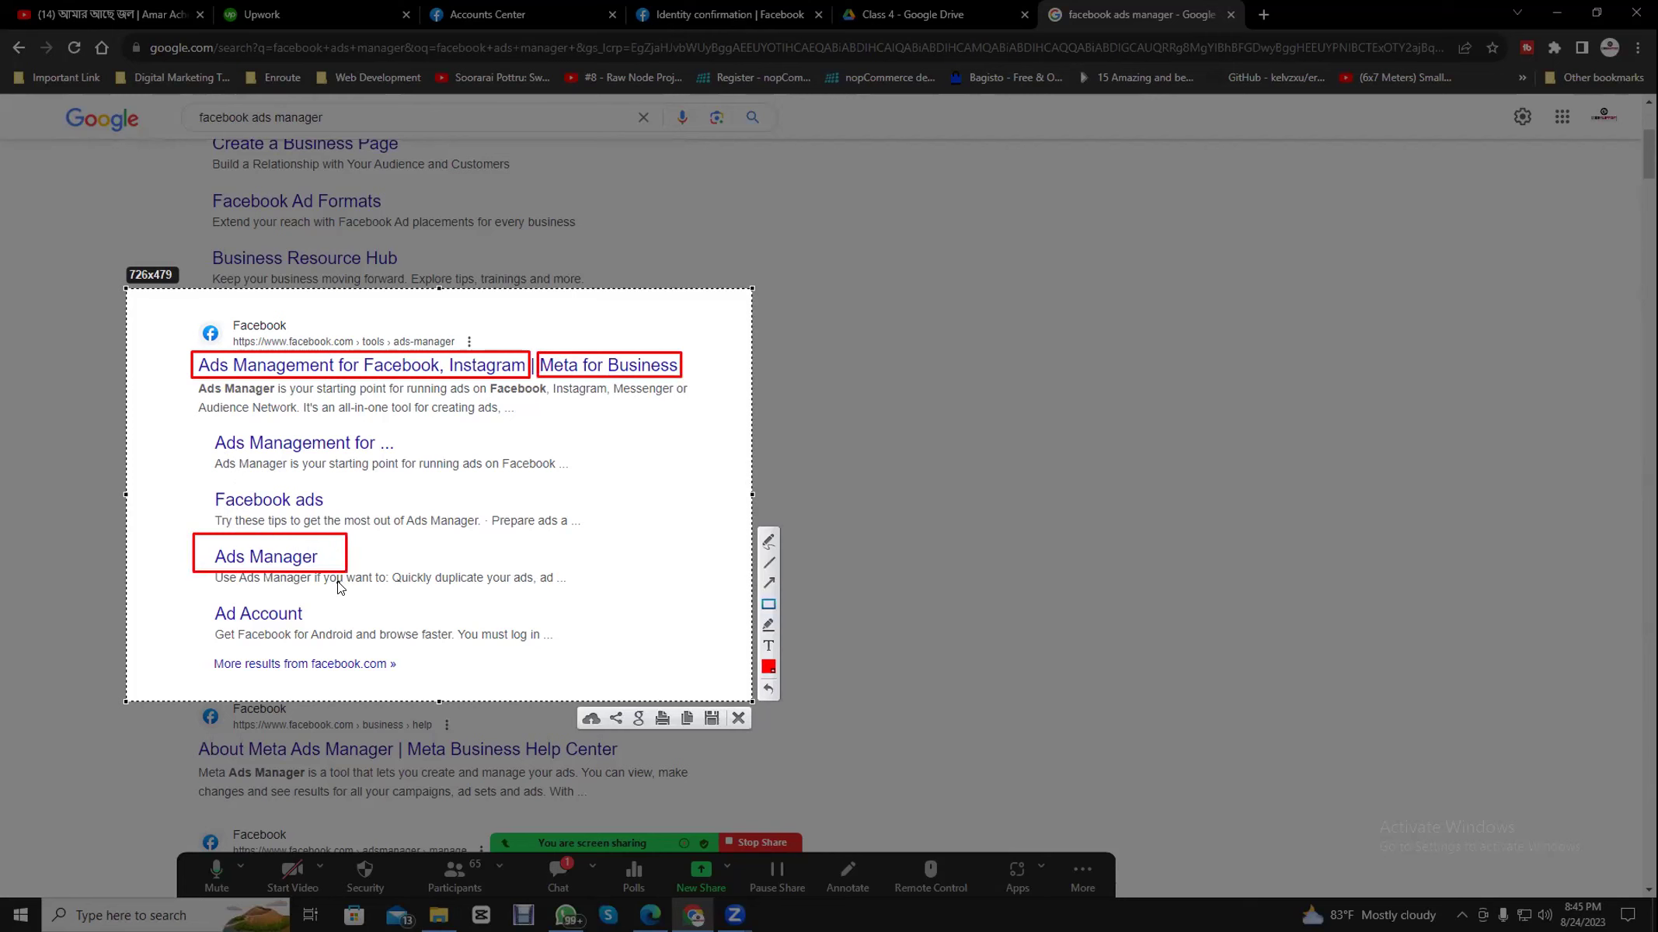
{"action": "left_click", "coordinate": [738, 719]}
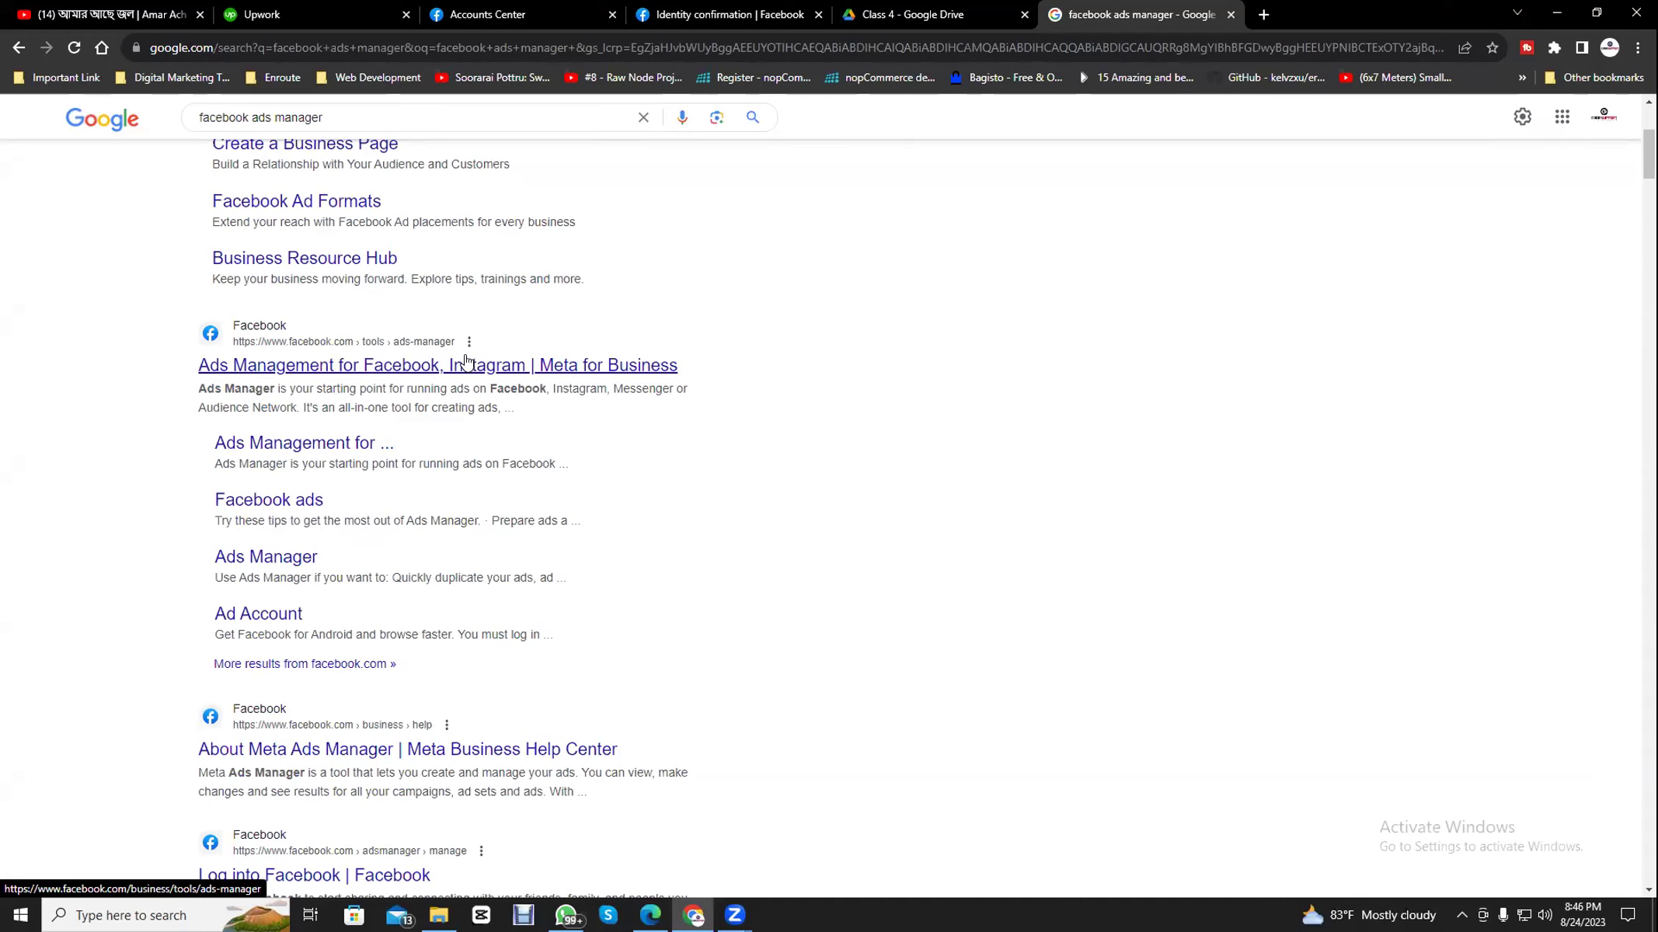
- Open the Ads Management for Facebook result and dismiss the payment issue and preset ads popups
{"action": "left_click", "coordinate": [466, 361]}
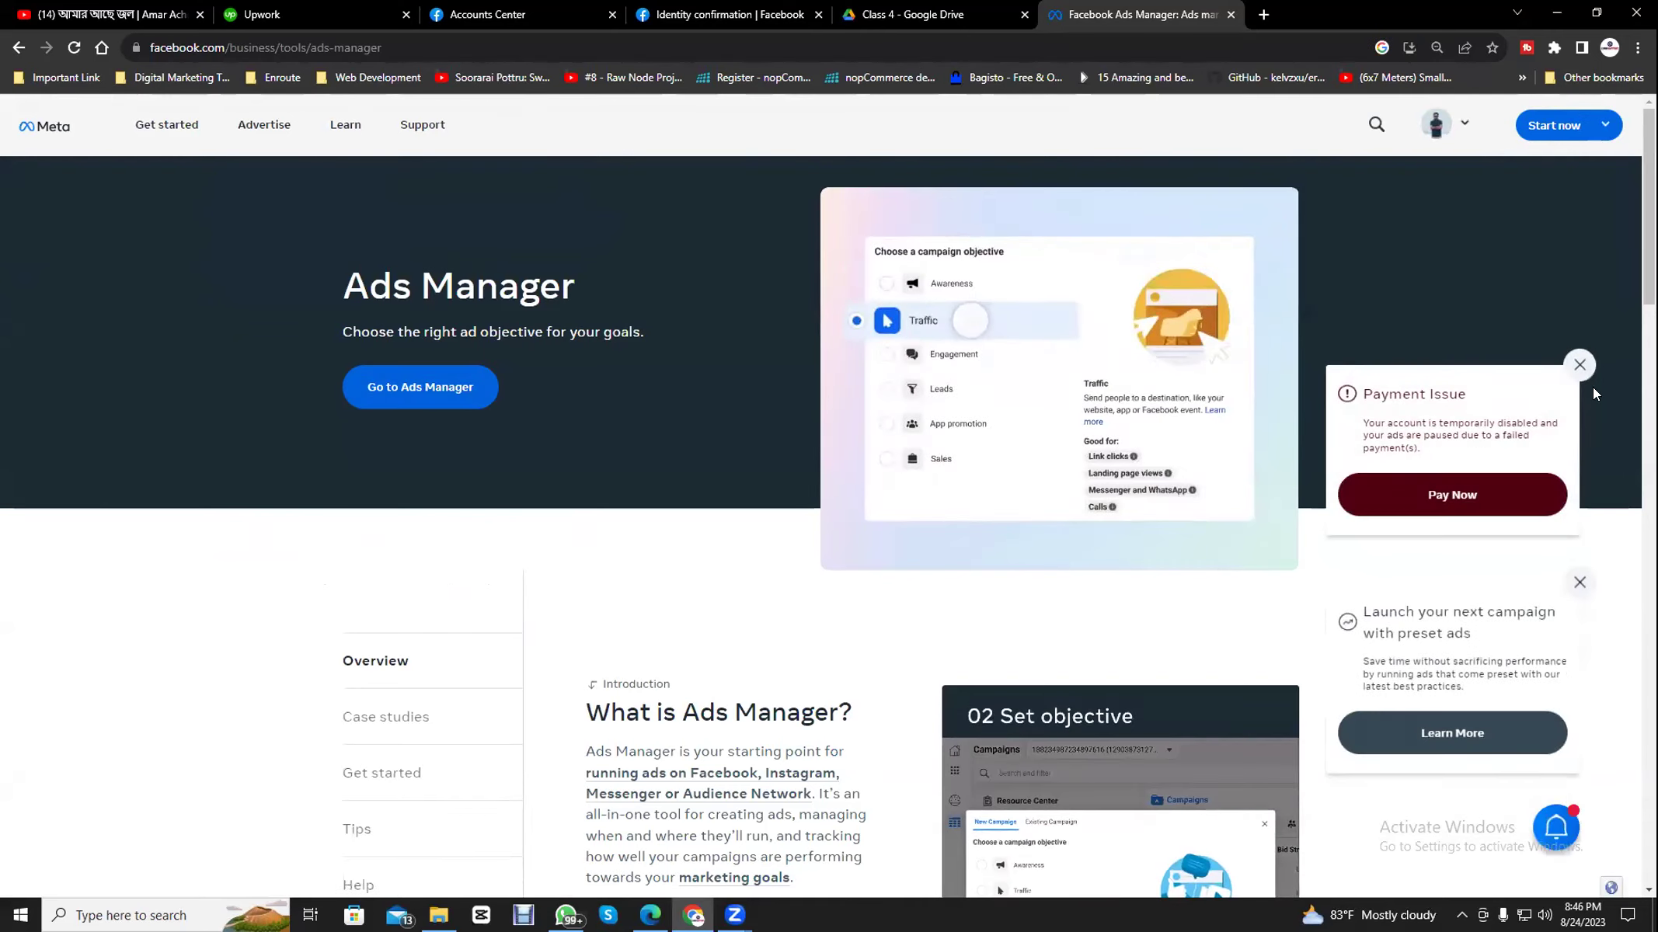
{"action": "left_click", "coordinate": [1578, 366]}
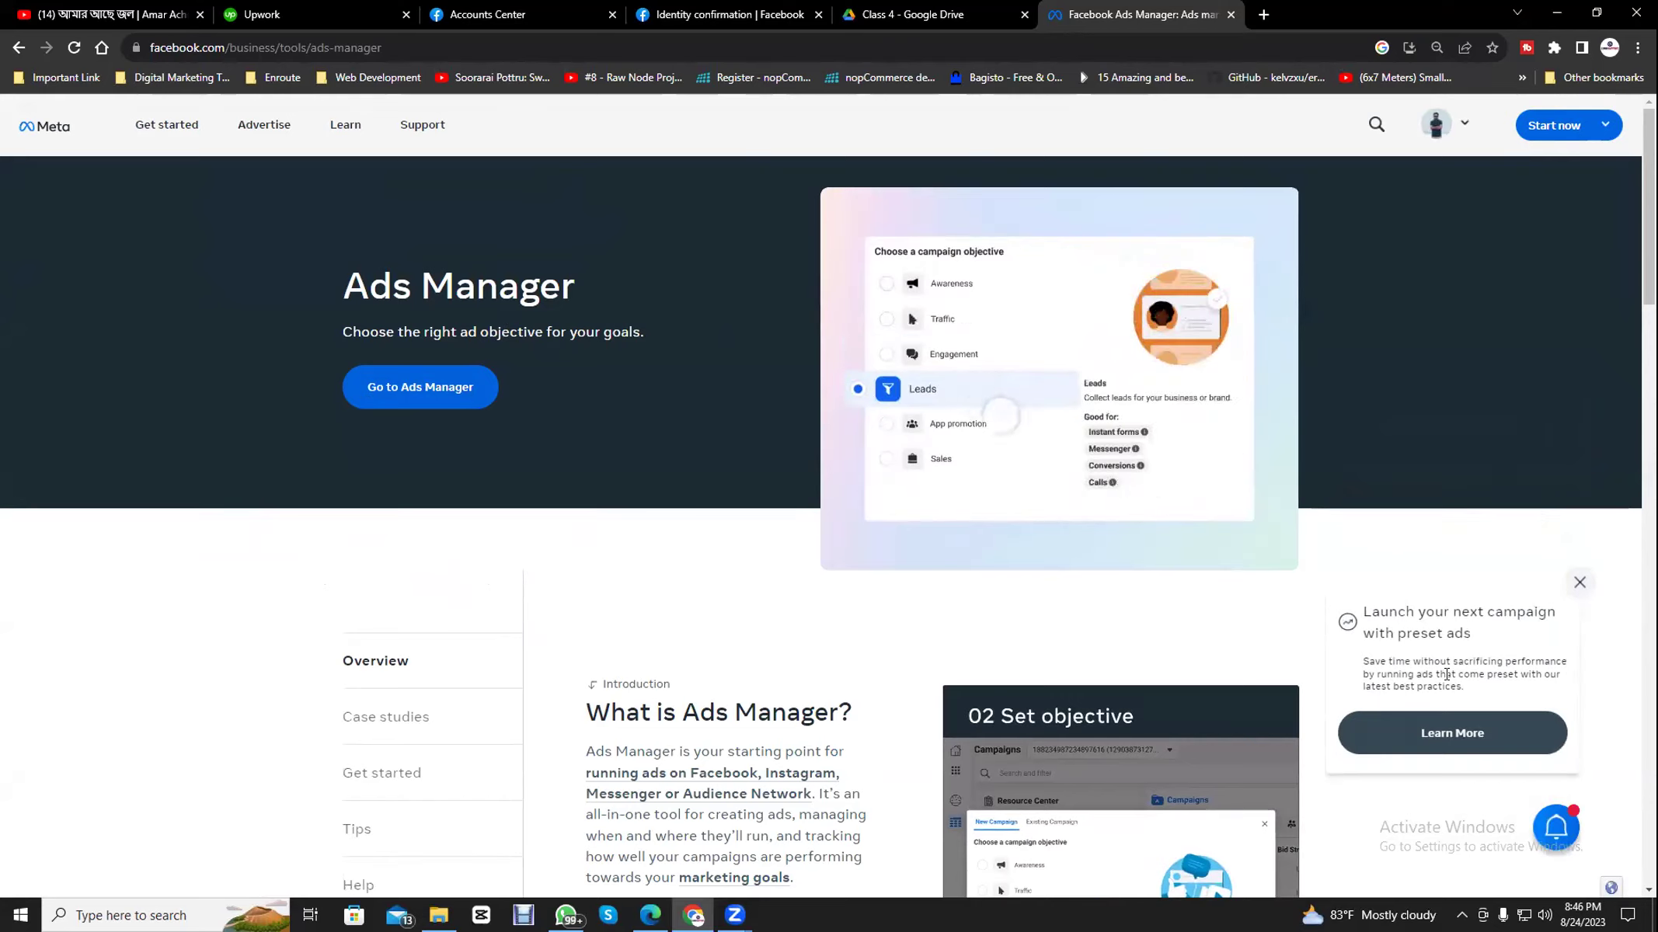
{"action": "left_click", "coordinate": [1578, 582]}
{"action": "scroll", "coordinate": [1566, 579], "scroll_direction": "down", "scroll_amount": 10}
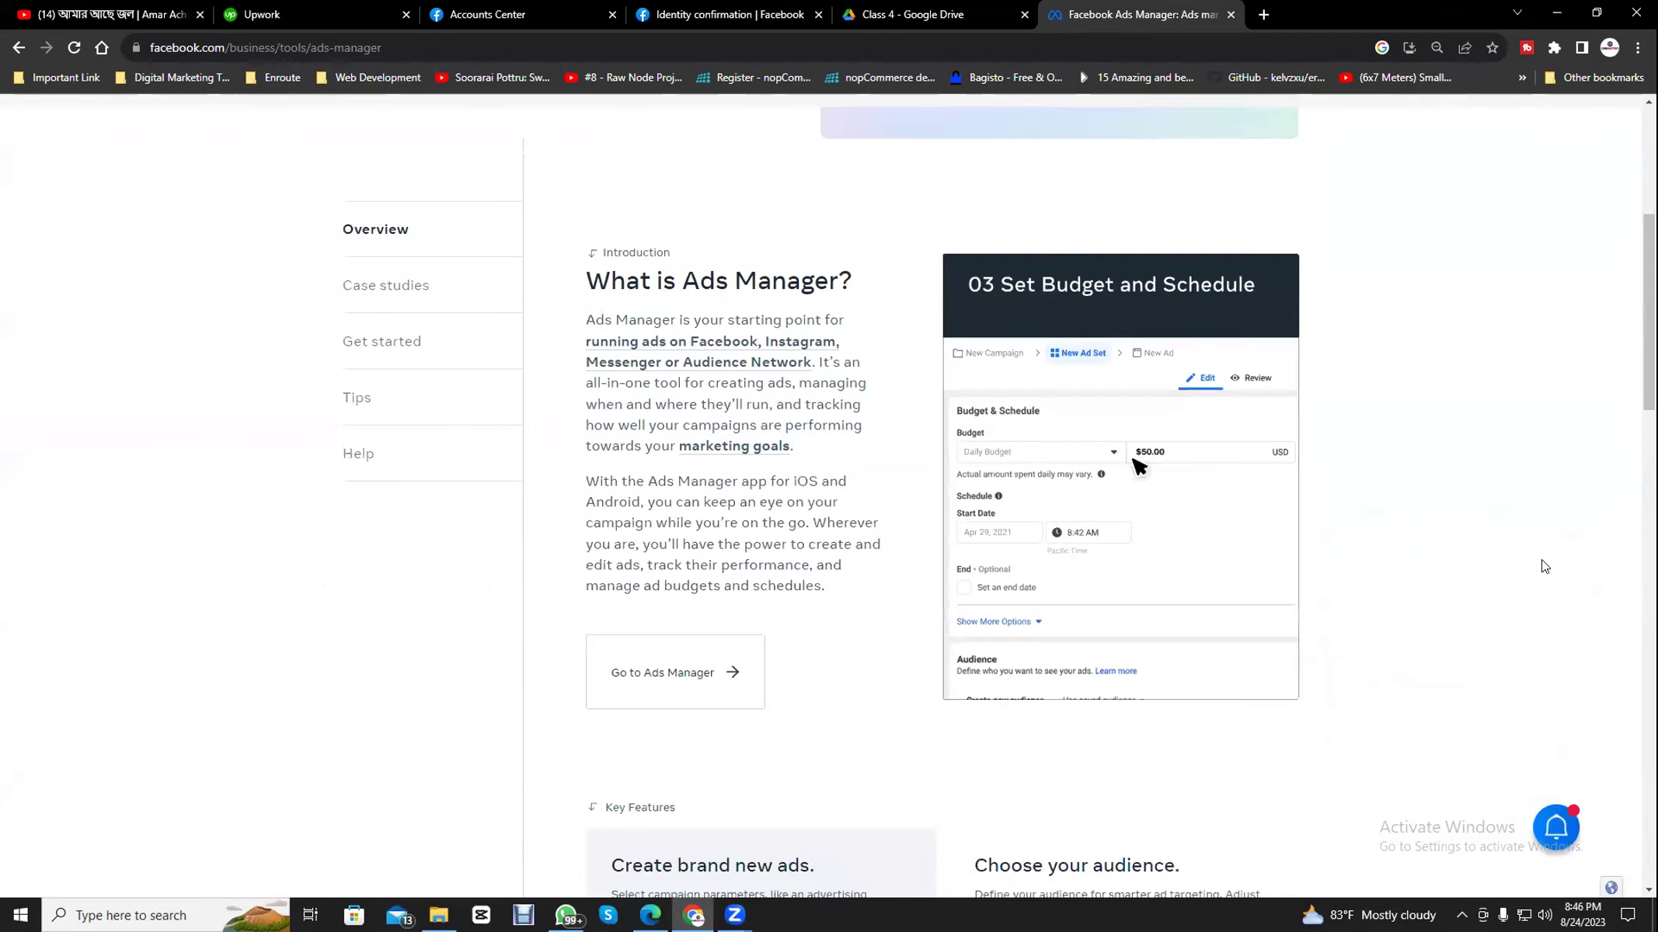
{"action": "scroll", "coordinate": [1539, 562], "scroll_direction": "up", "scroll_amount": 5}
{"action": "scroll", "coordinate": [1521, 552], "scroll_direction": "up", "scroll_amount": 6}
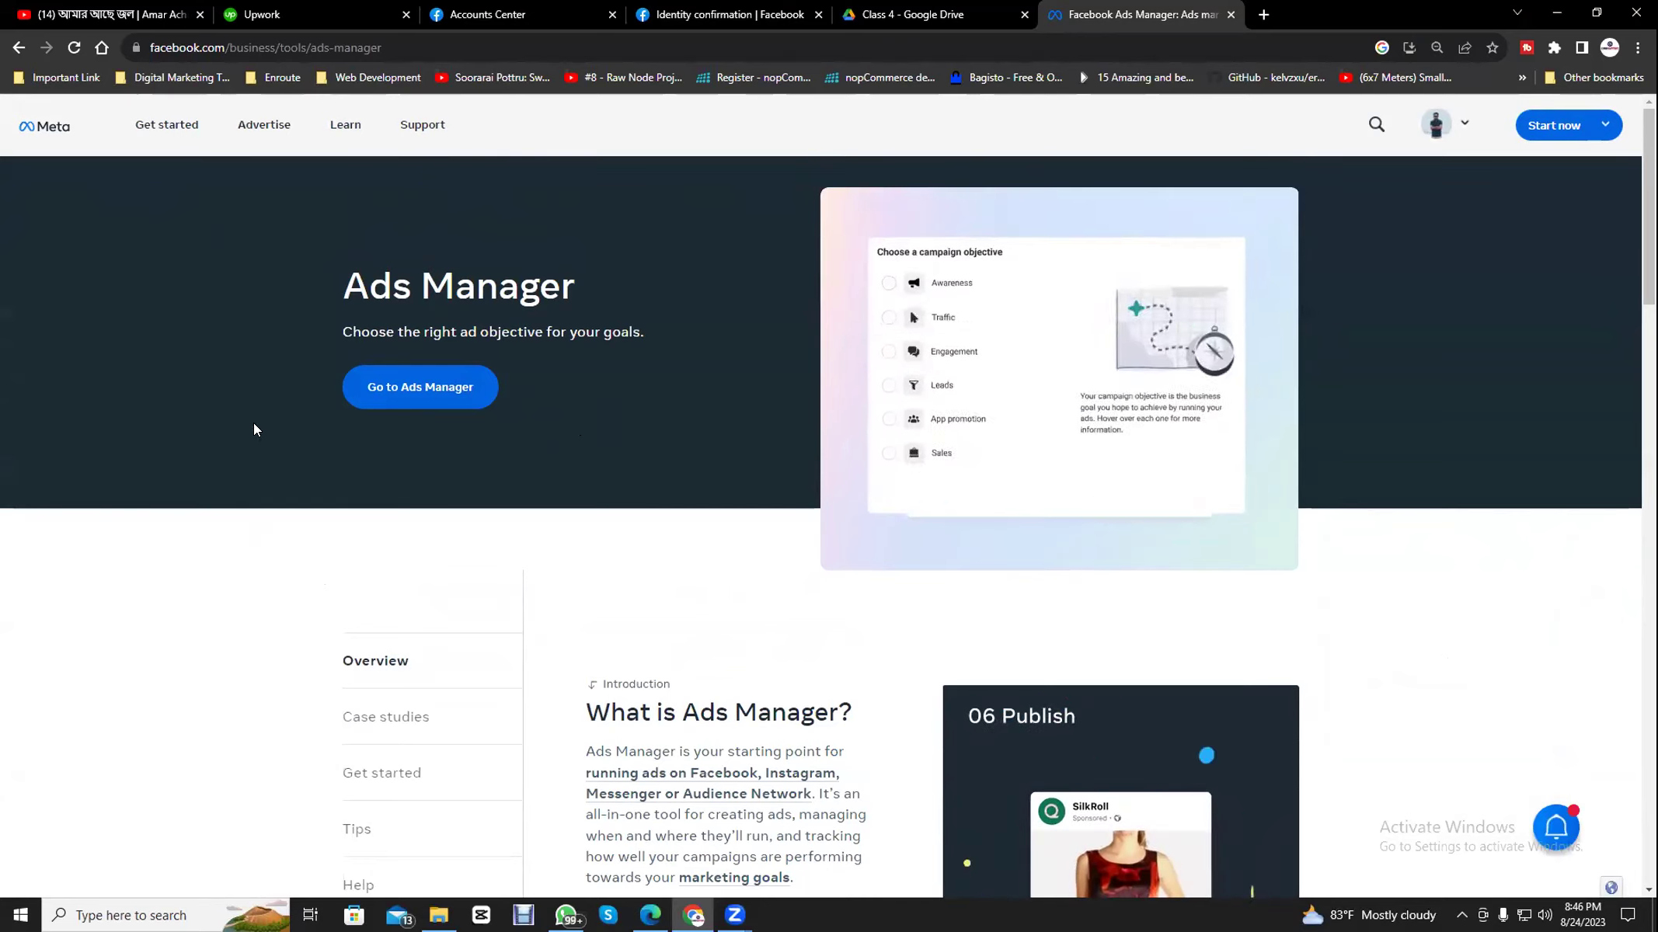
- Go into Ads Manager to reach the CodeSupport ad accounts page showing $63.22 owed
{"action": "left_click", "coordinate": [1568, 124]}
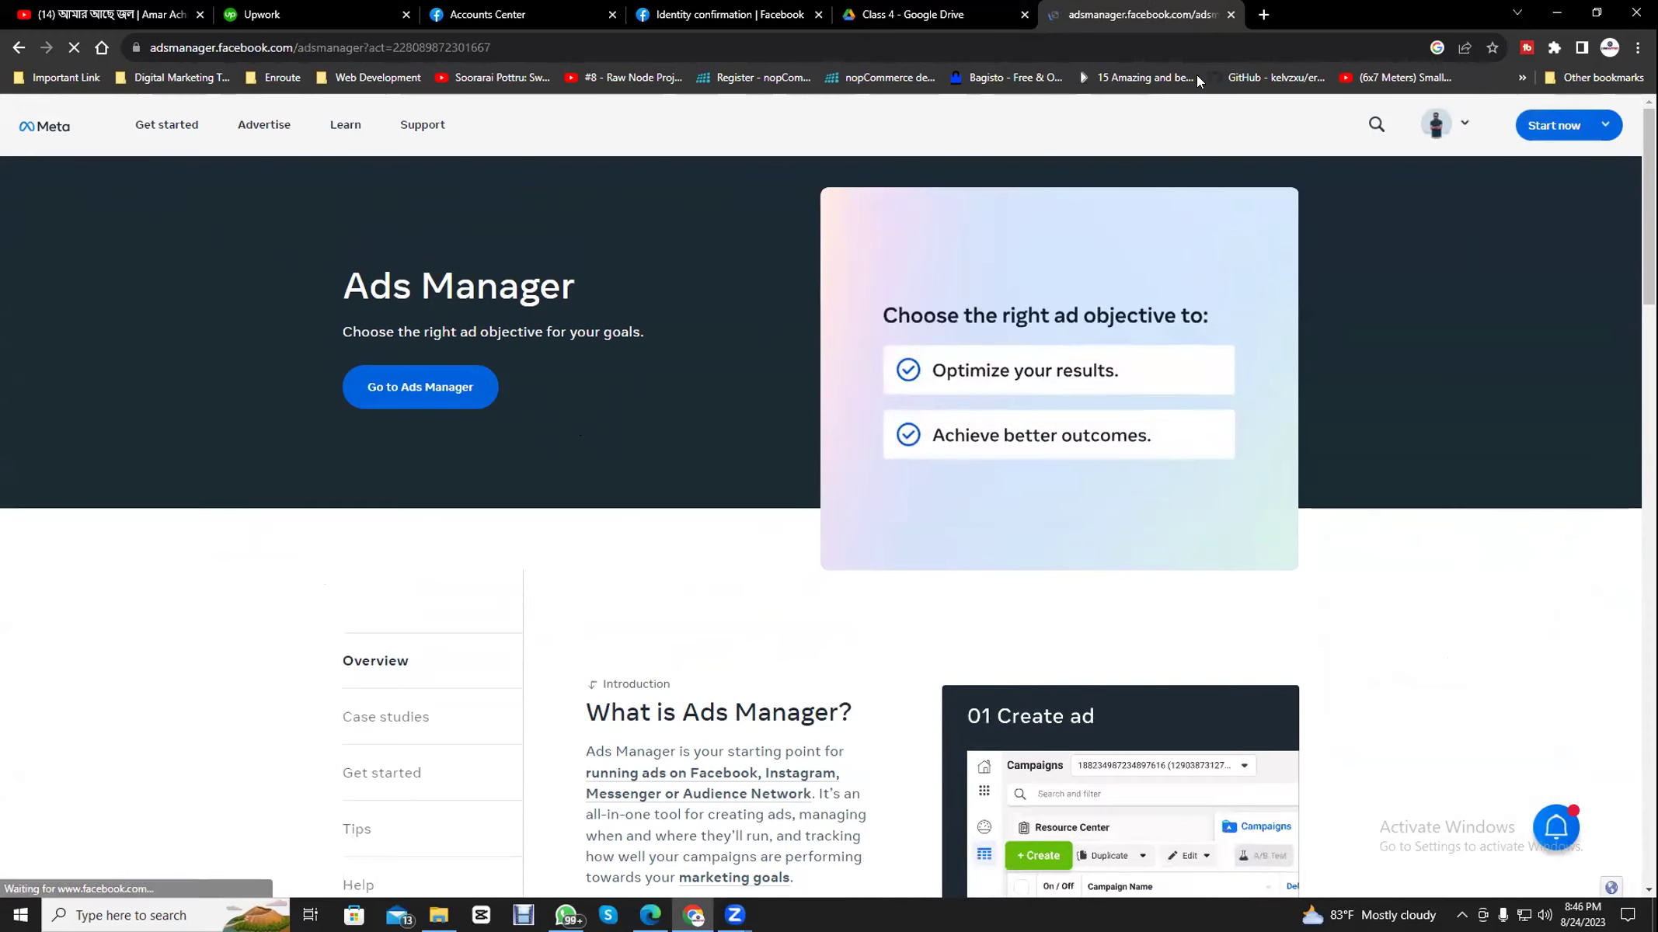
{"action": "left_click", "coordinate": [17, 47]}
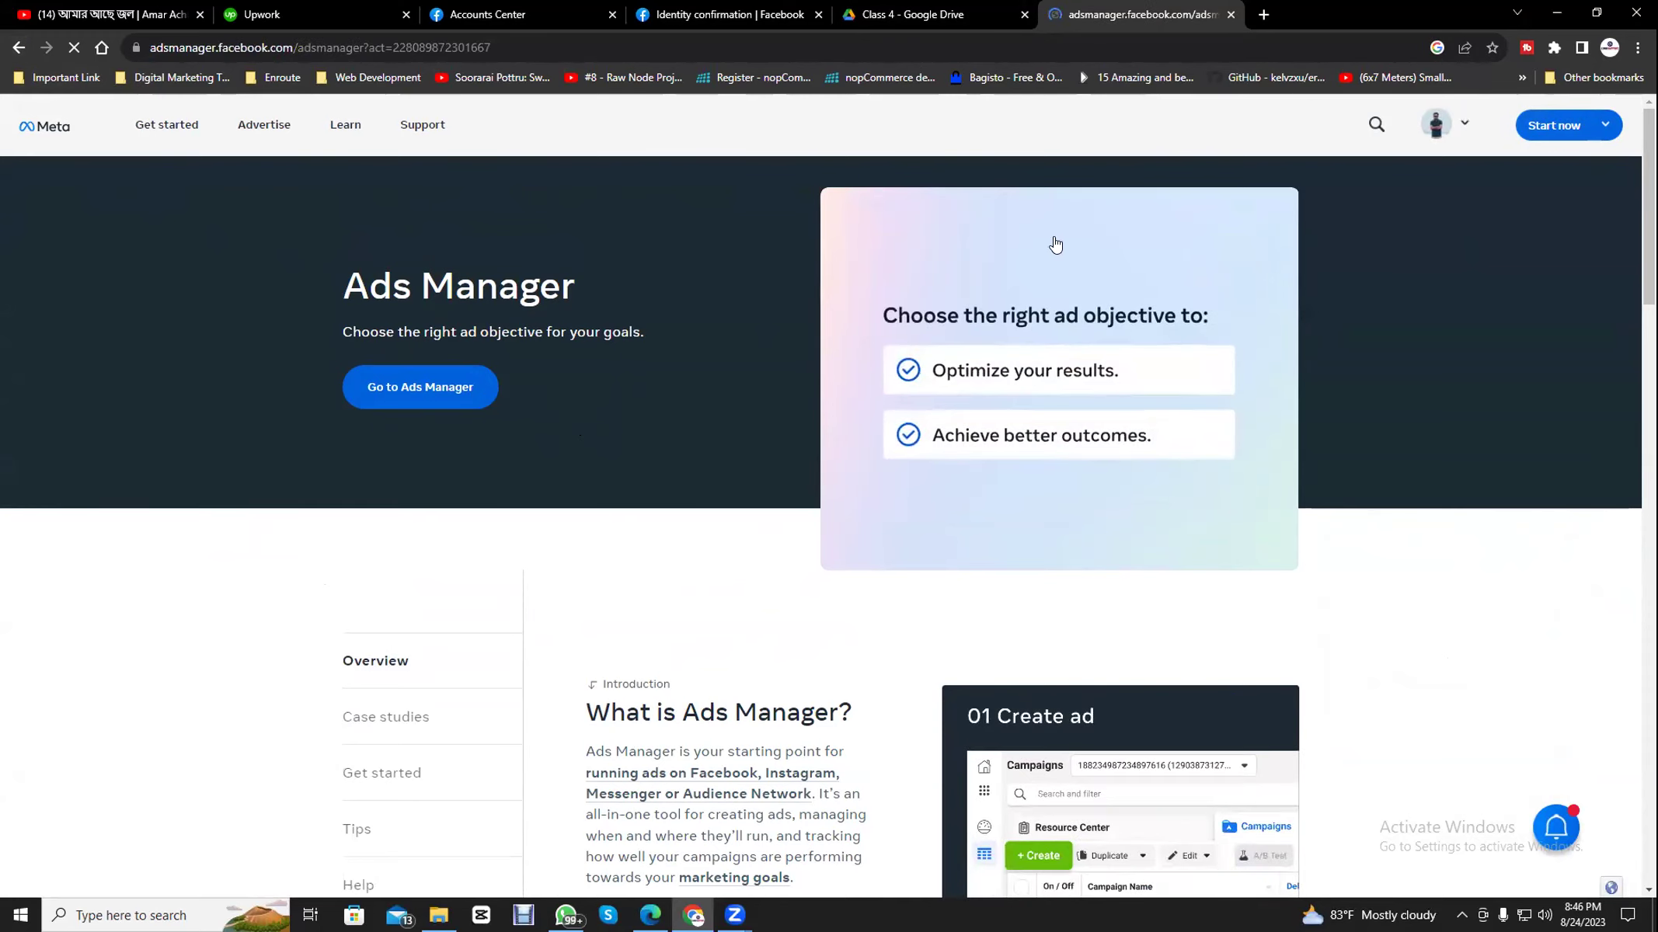
{"action": "left_click", "coordinate": [1606, 126]}
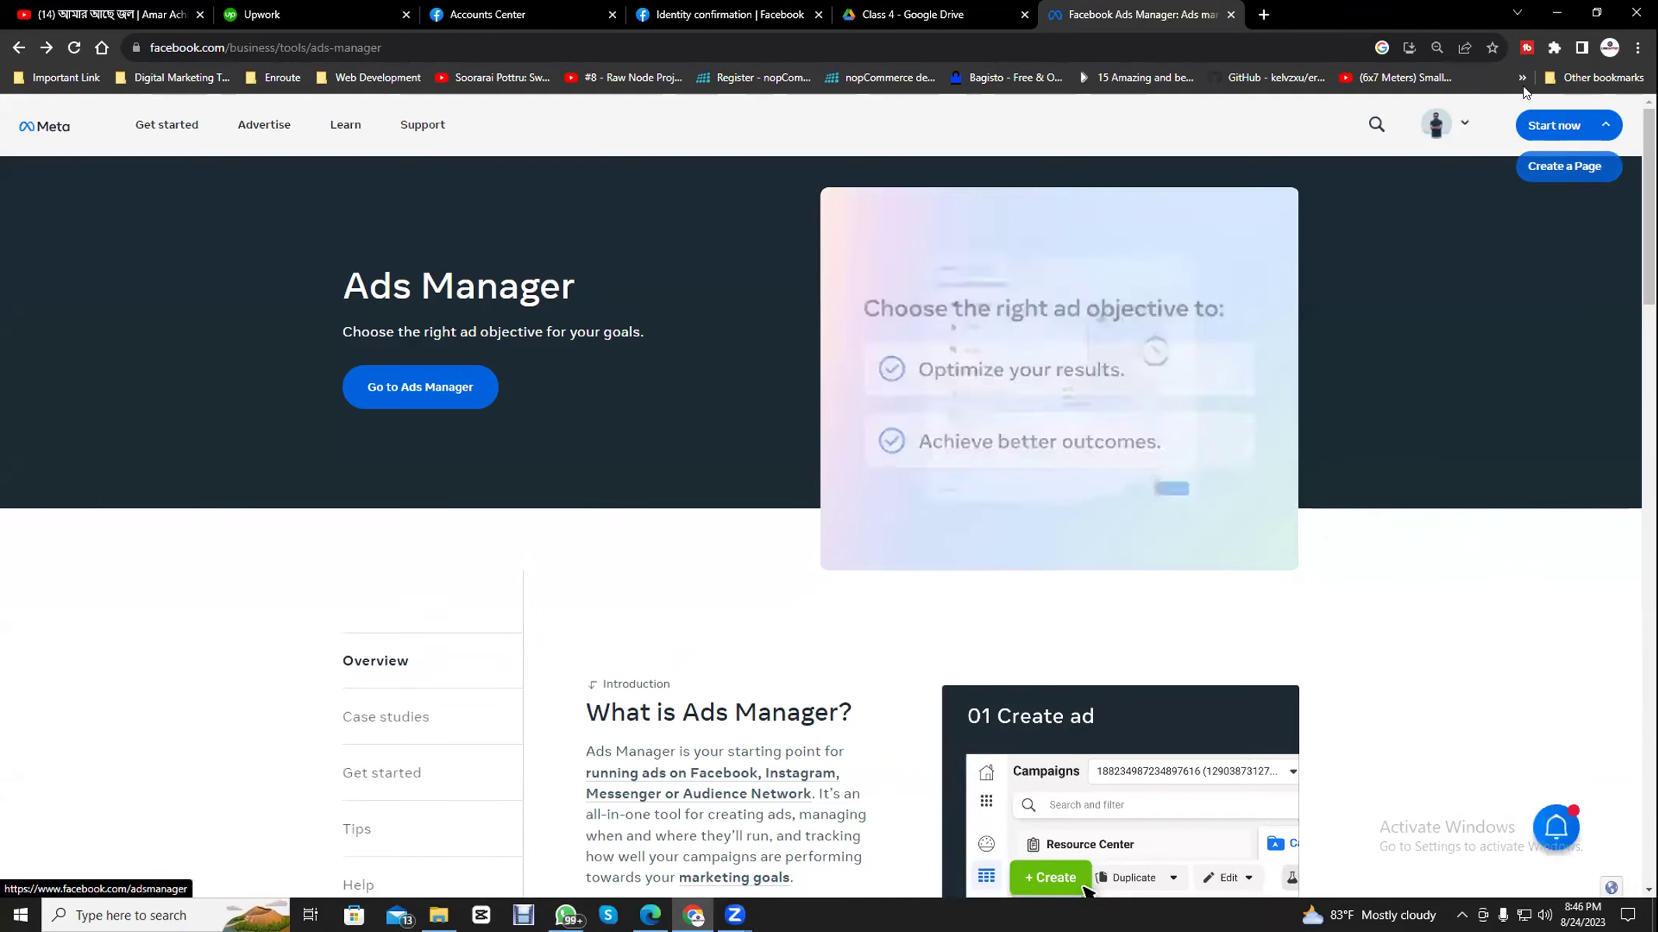
{"action": "left_click", "coordinate": [420, 399]}
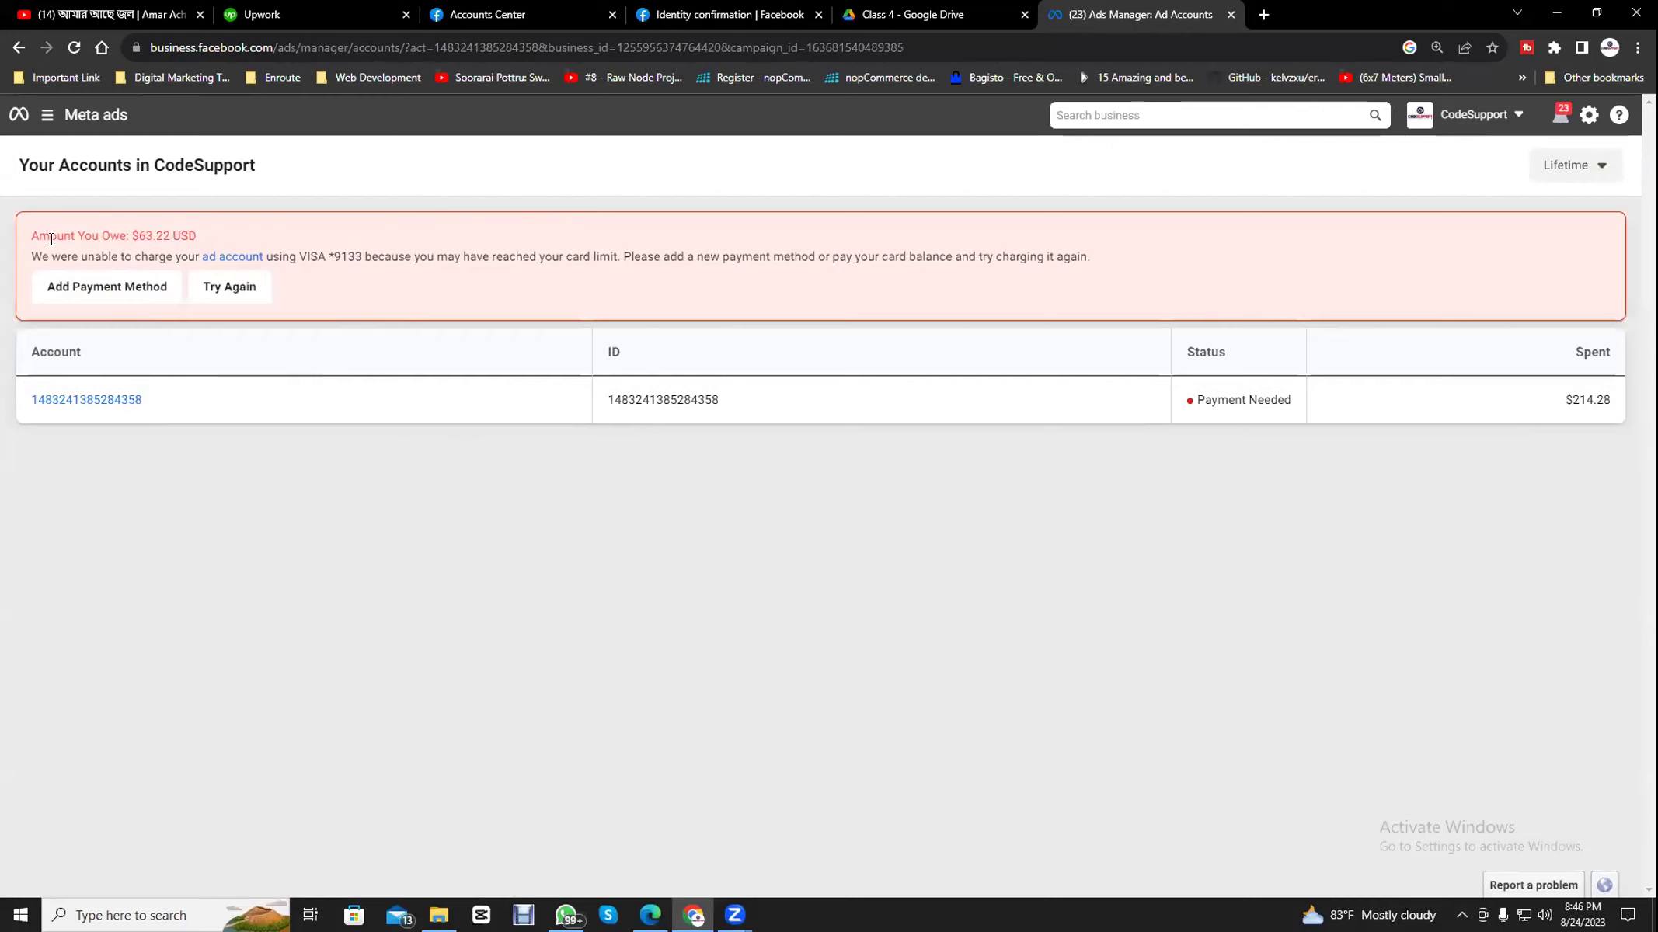
- Highlight 'Amount You Owe' and the CodeSupport accounts title, then open the Lifetime date range picker
{"action": "left_click_drag", "start_coordinate": [35, 234], "coordinate": [132, 235]}
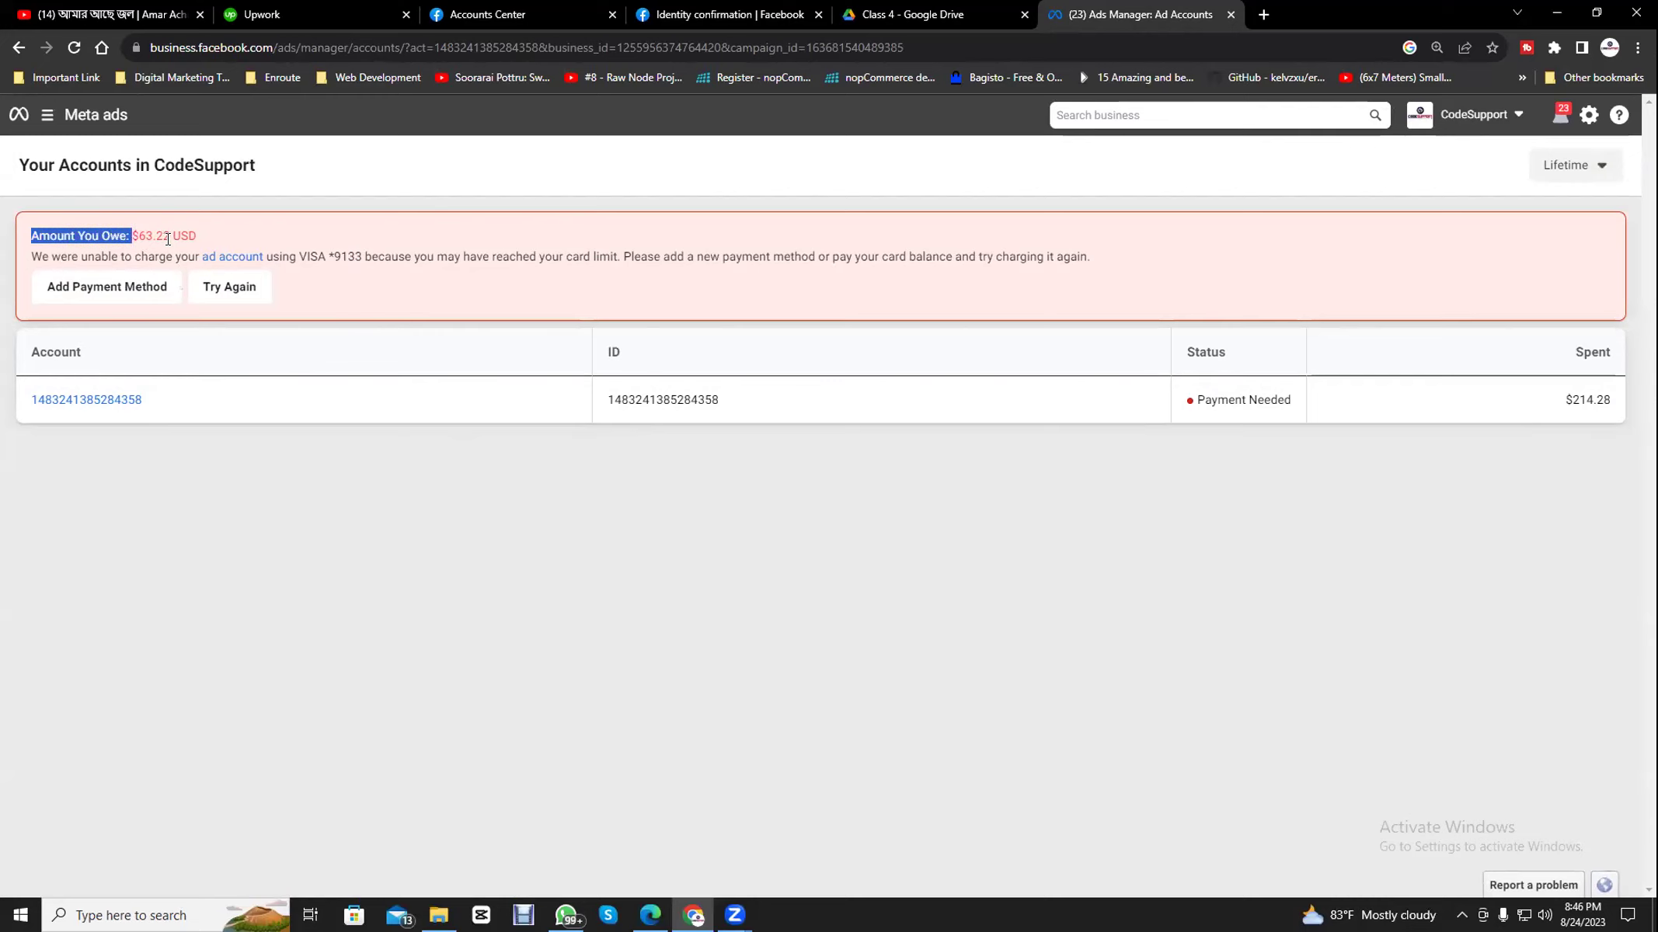
{"action": "left_click", "coordinate": [144, 232]}
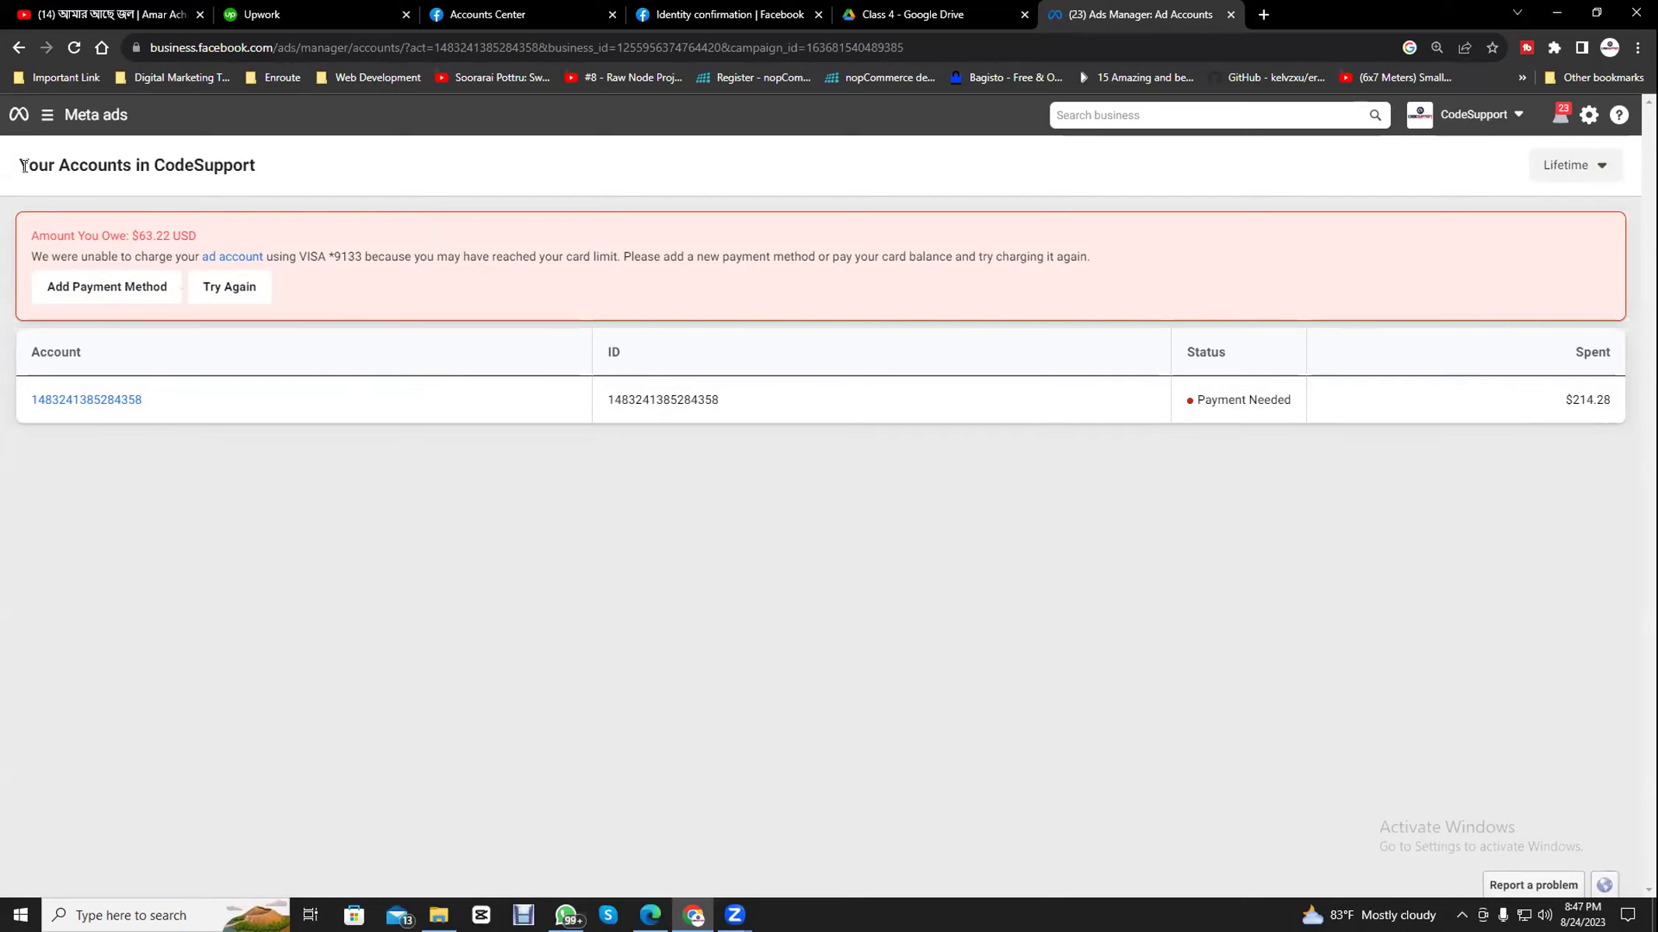
{"action": "left_click_drag", "start_coordinate": [21, 165], "coordinate": [264, 151]}
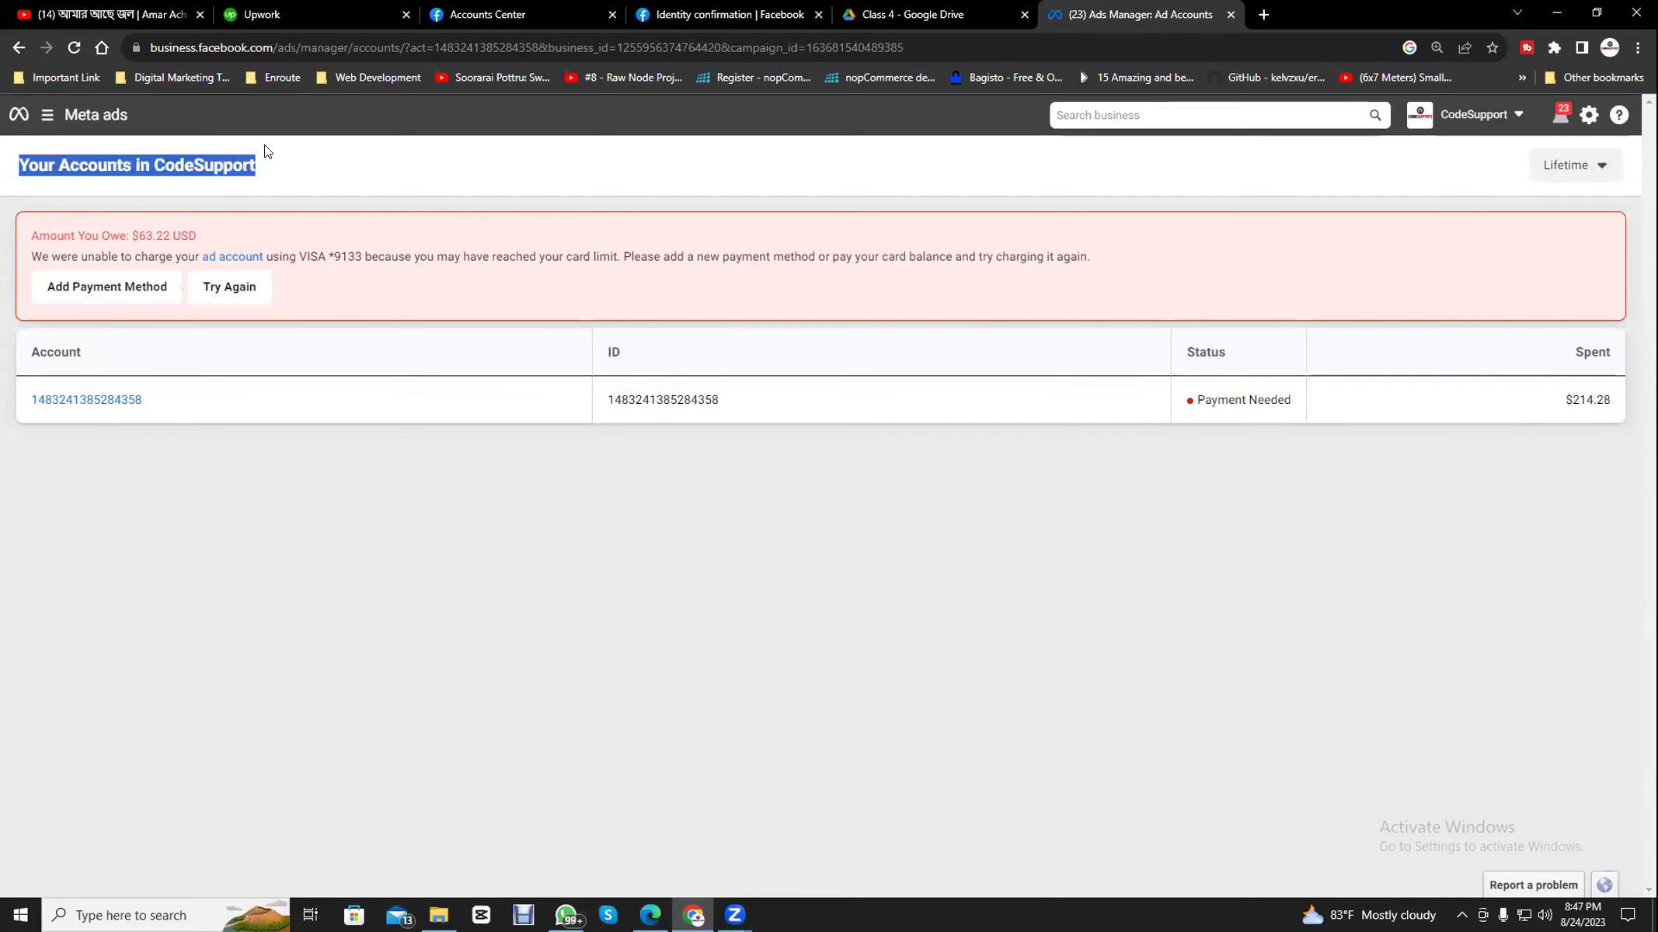
{"action": "left_click", "coordinate": [1588, 151]}
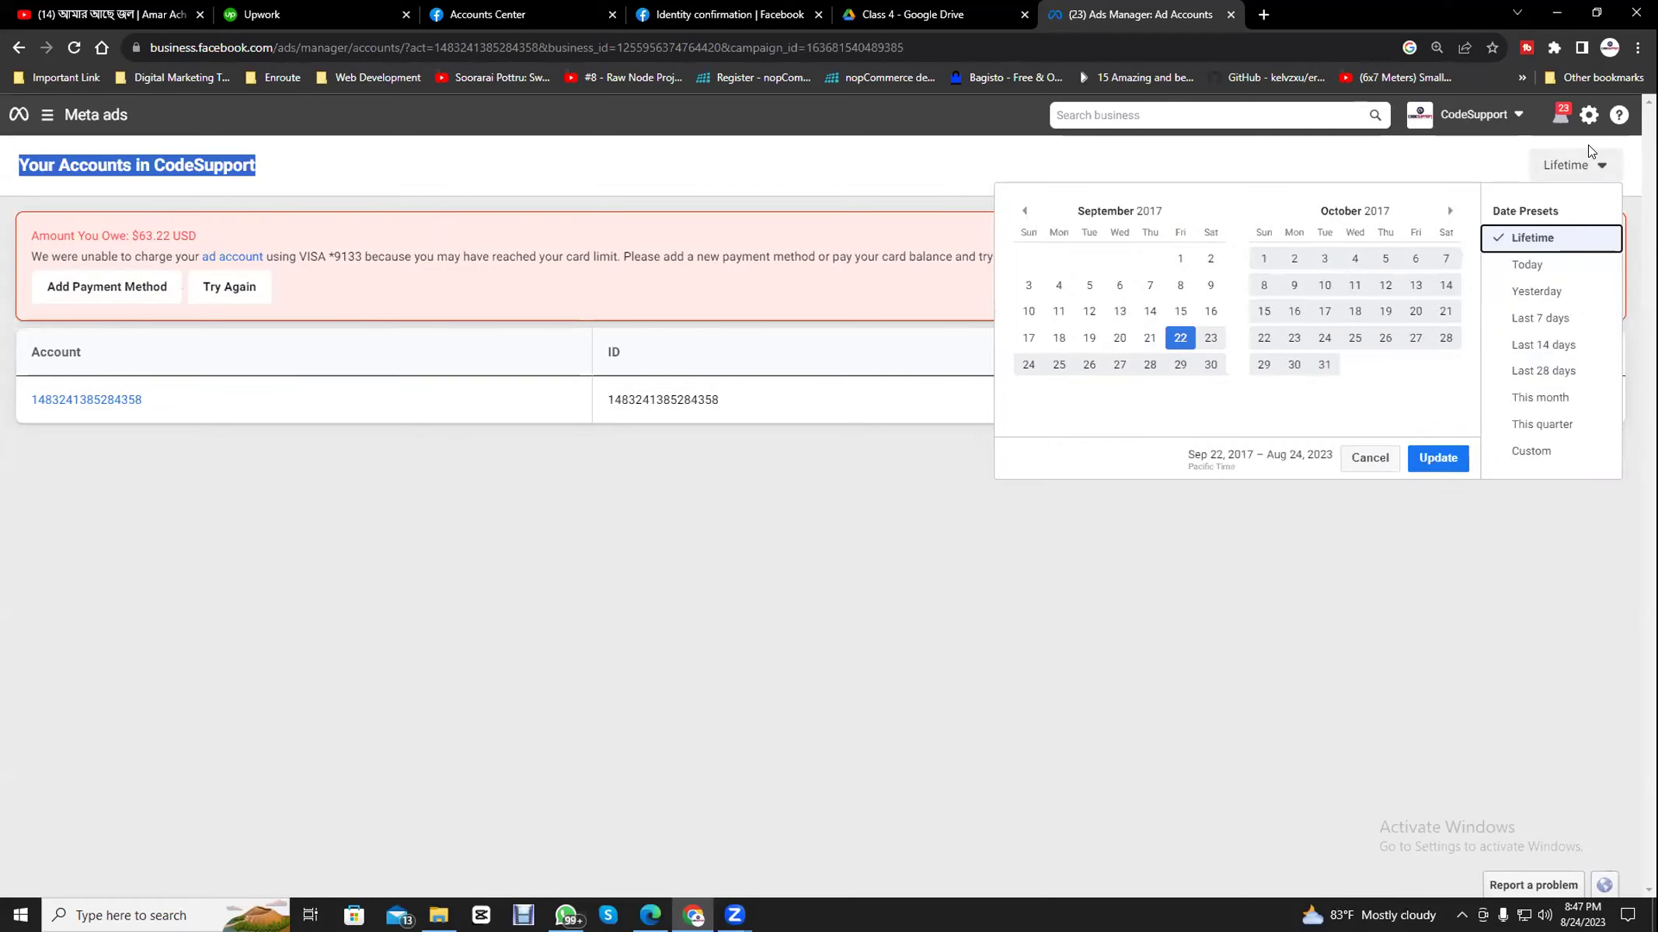
- Close the date picker unchanged and view the business switcher (BuyDo, CodeSupport, personal) without switching
{"action": "left_click", "coordinate": [1284, 547]}
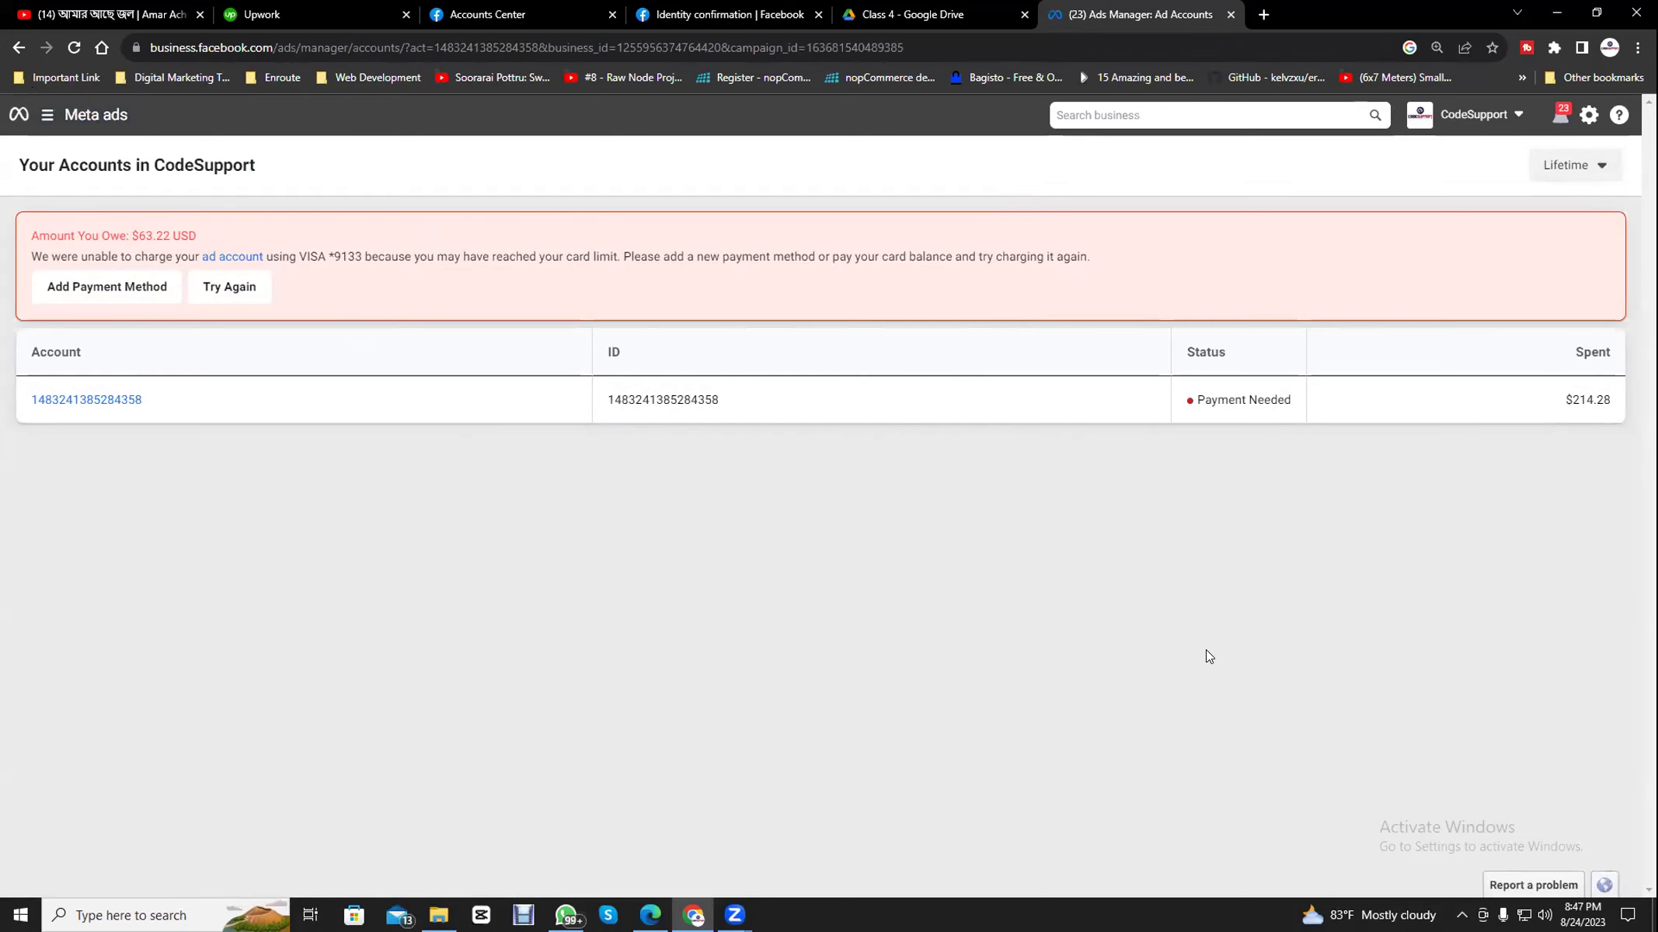
{"action": "left_click", "coordinate": [1498, 116]}
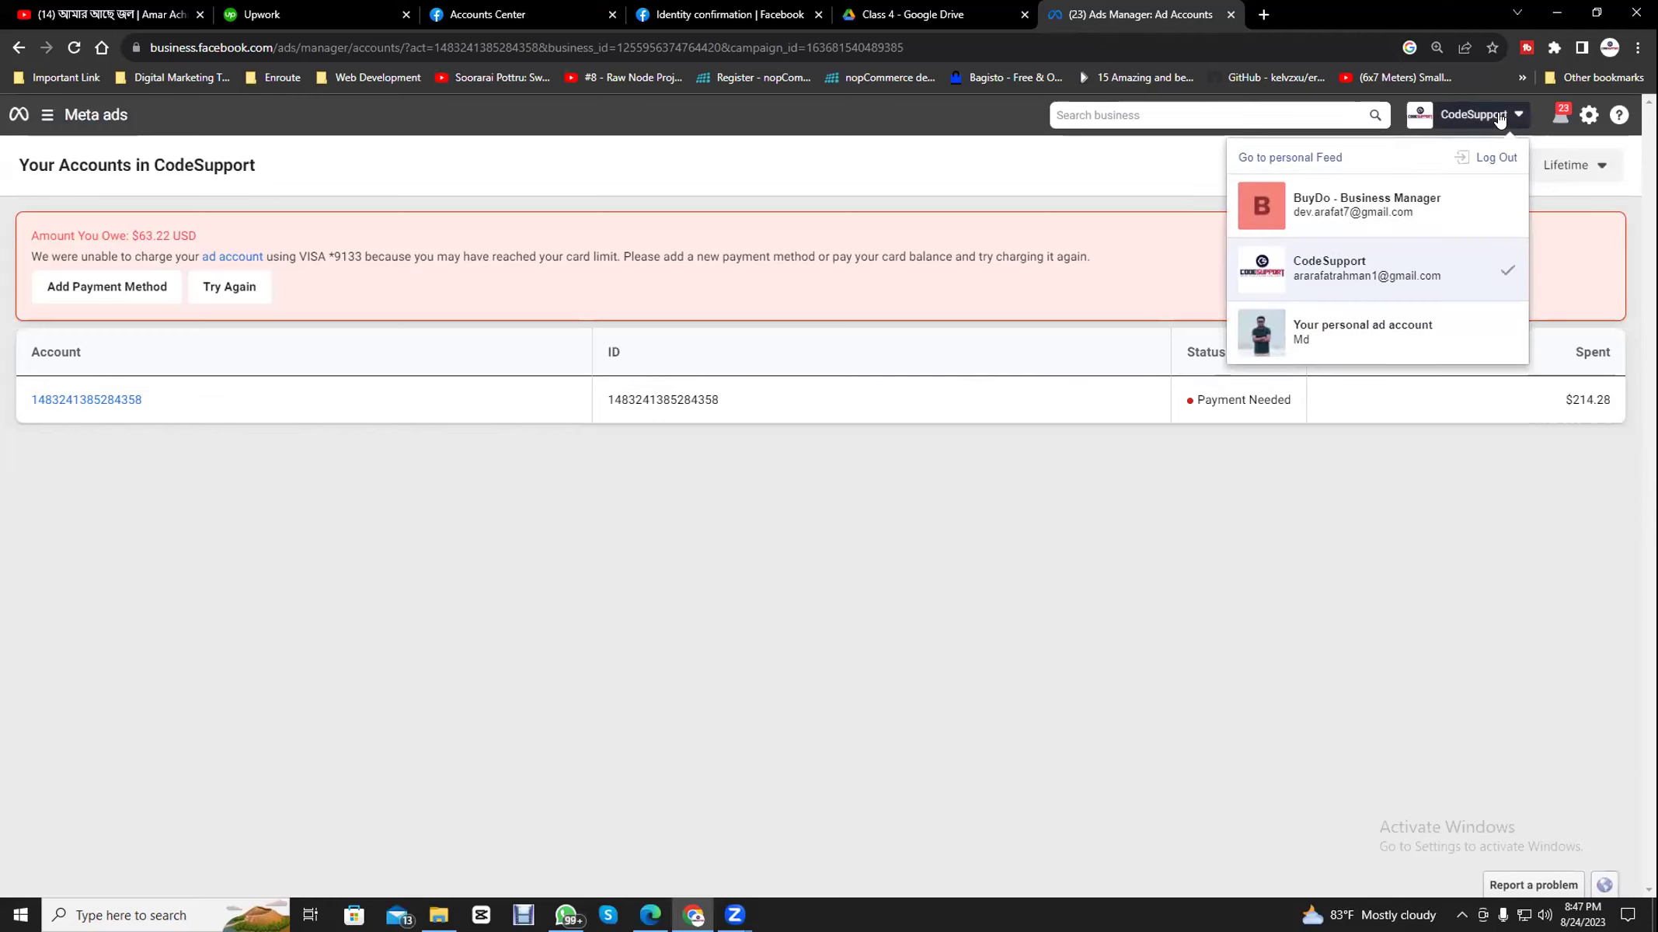
{"action": "left_click", "coordinate": [1308, 765]}
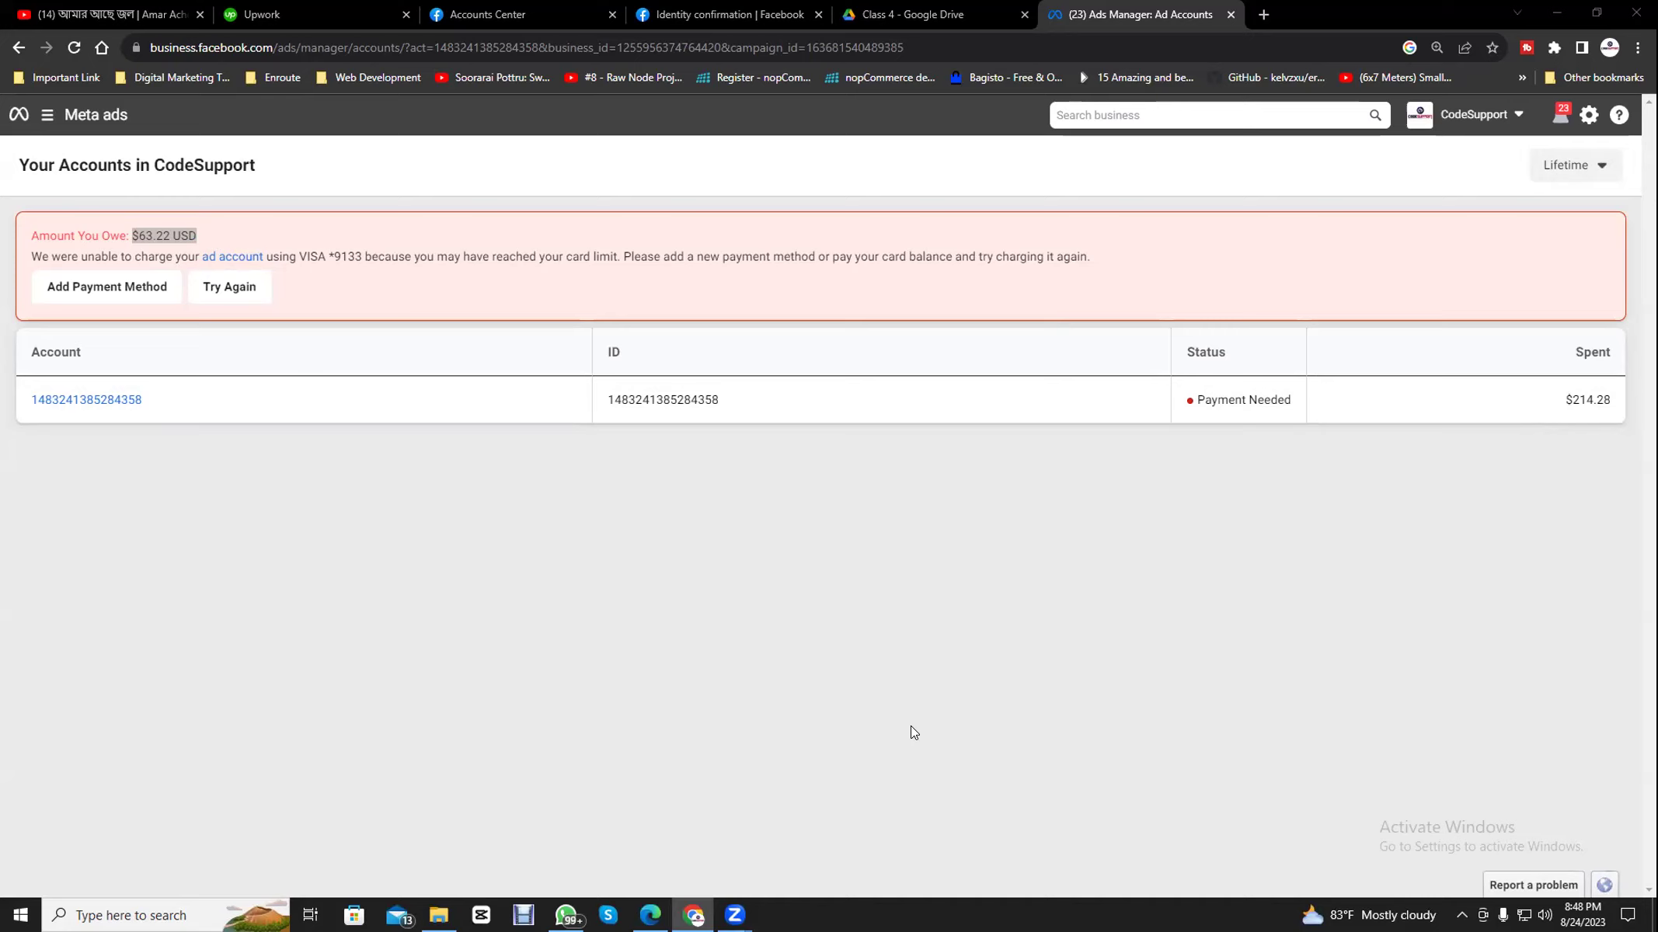
{"action": "left_click", "coordinate": [975, 480]}
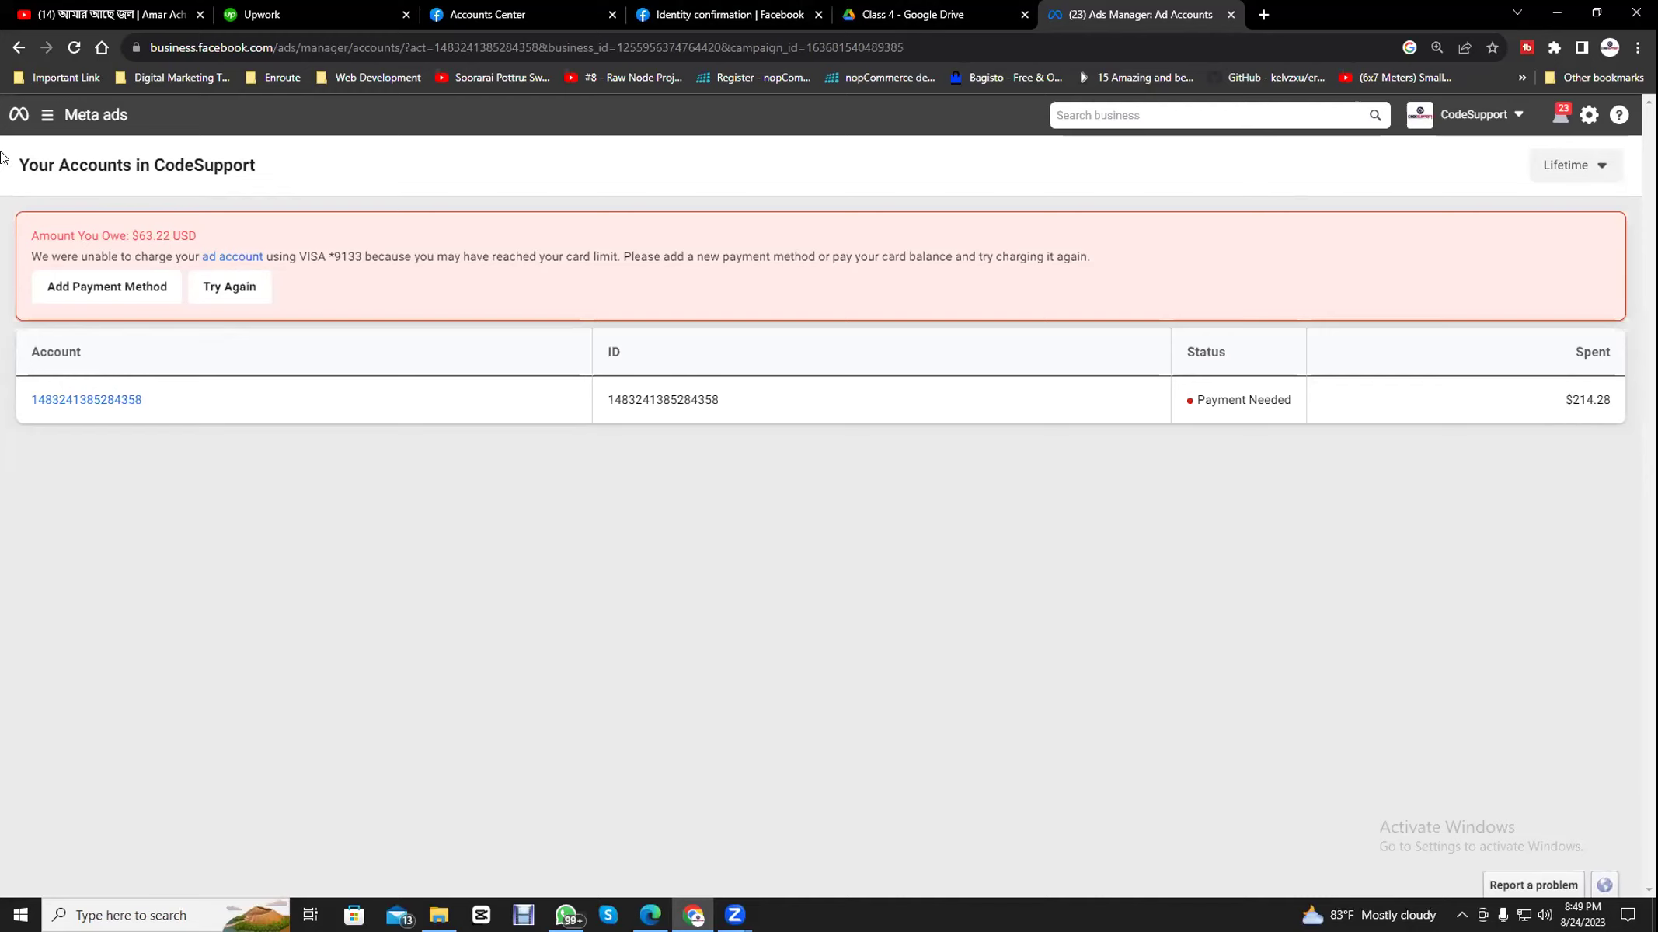
- Close the Ads Manager tab and type 'busin' in a new tab, accepting business.facebook.com
{"action": "left_click", "coordinate": [1229, 15]}
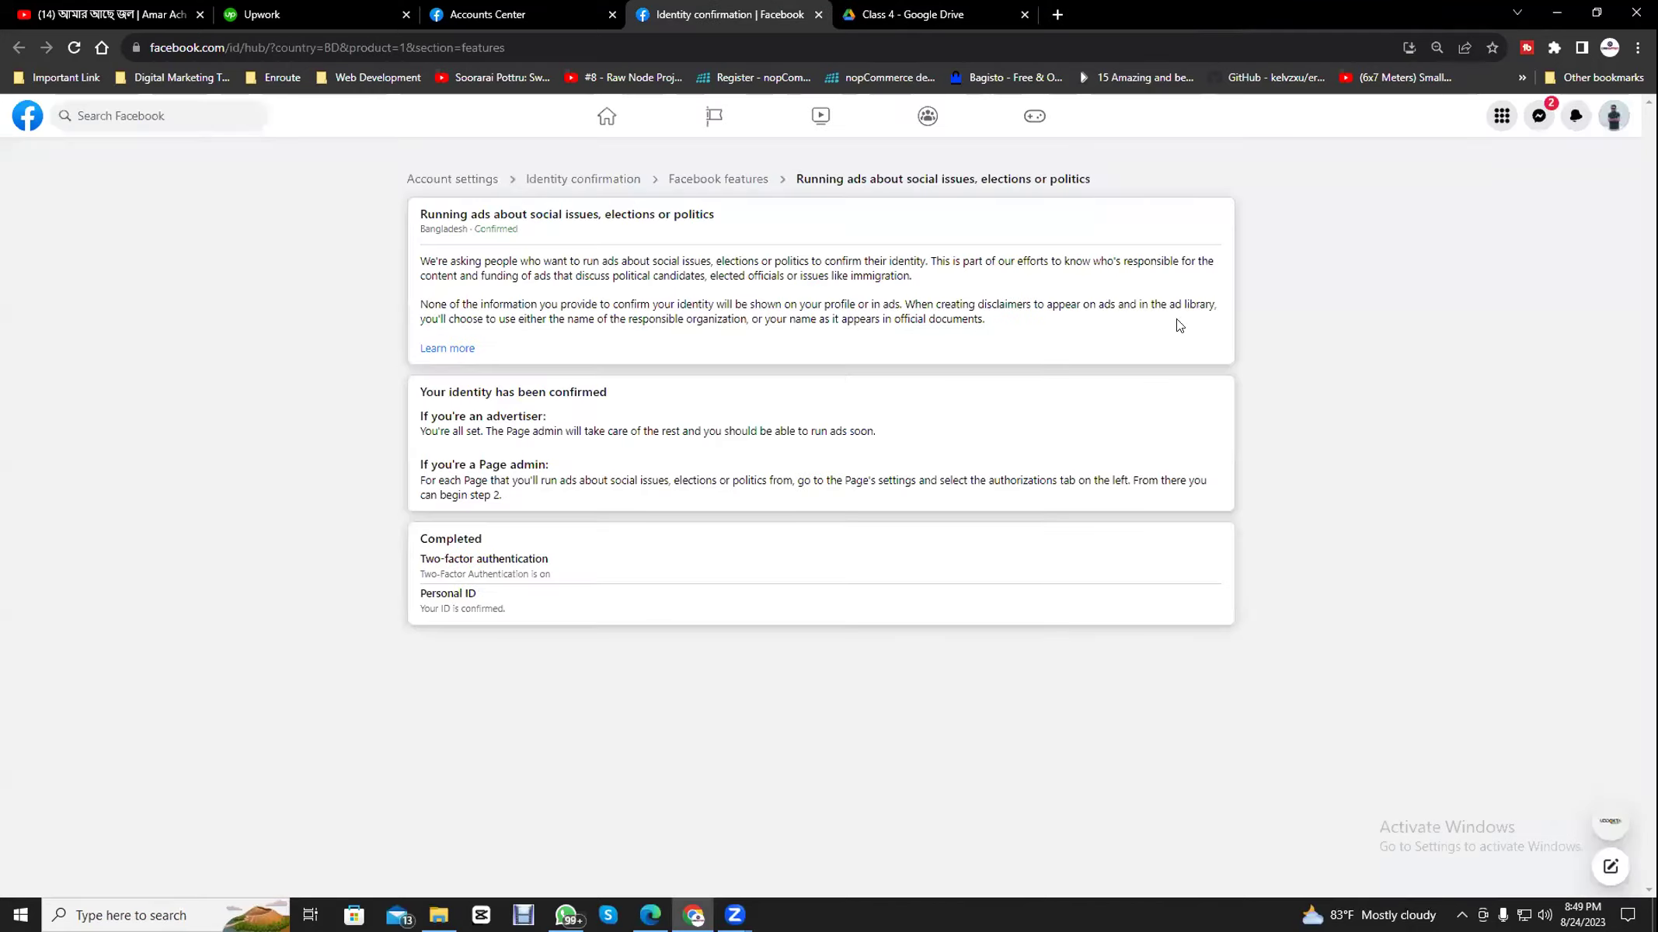
{"action": "left_click", "coordinate": [1059, 13]}
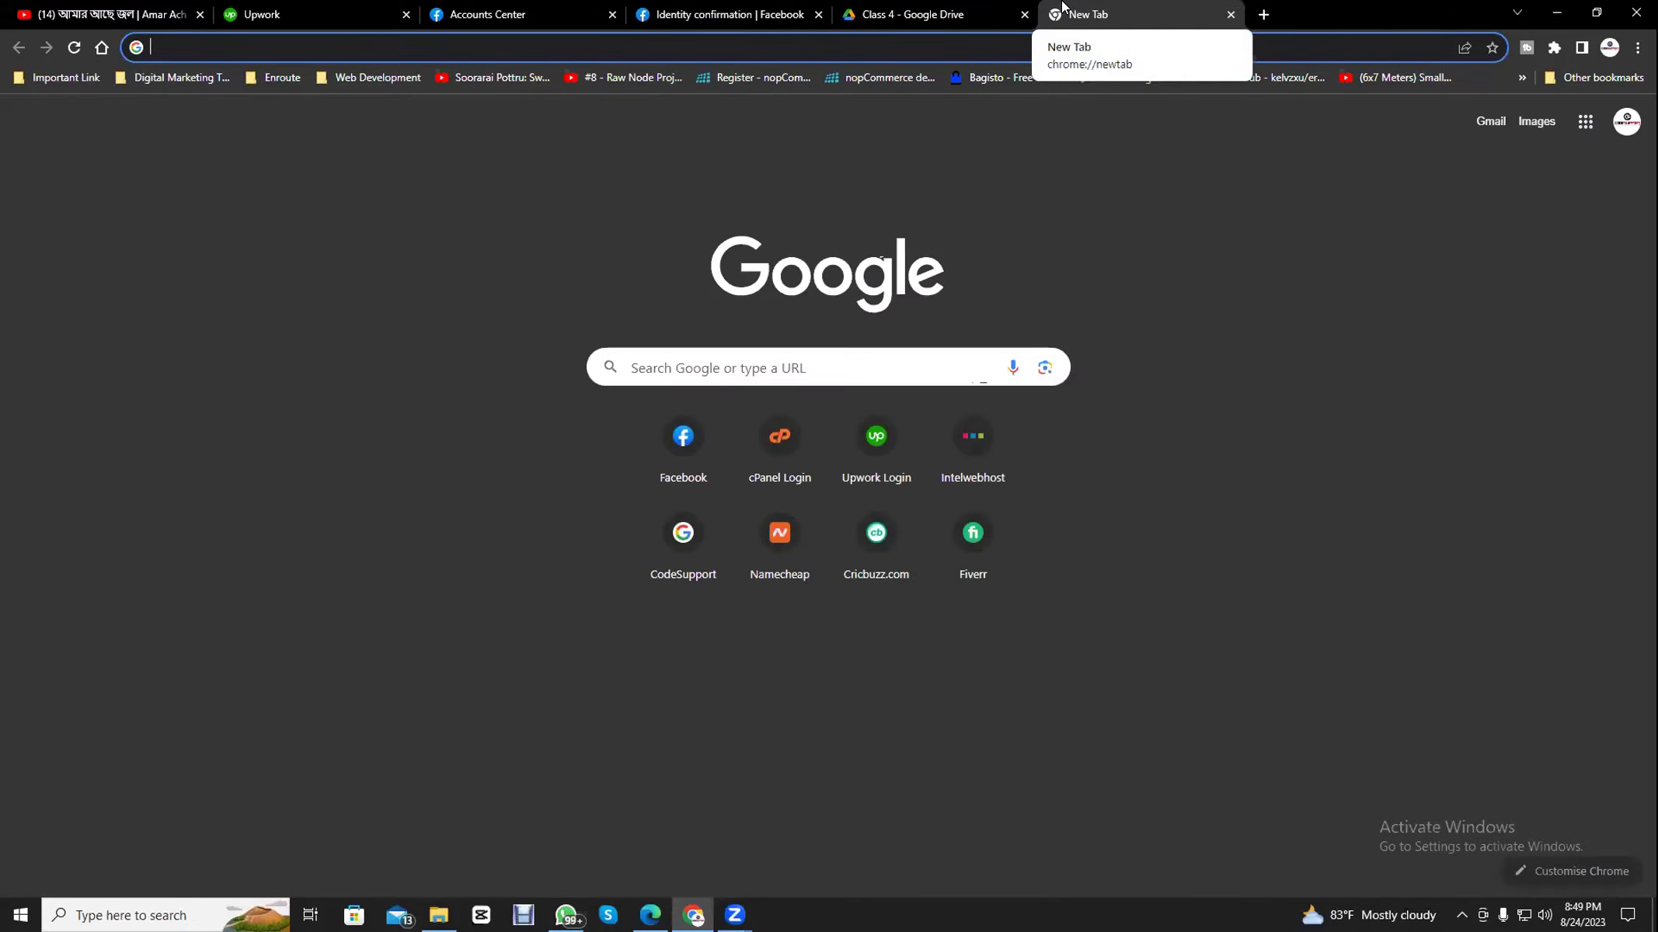
{"action": "type", "text": "business.facebook.com"}
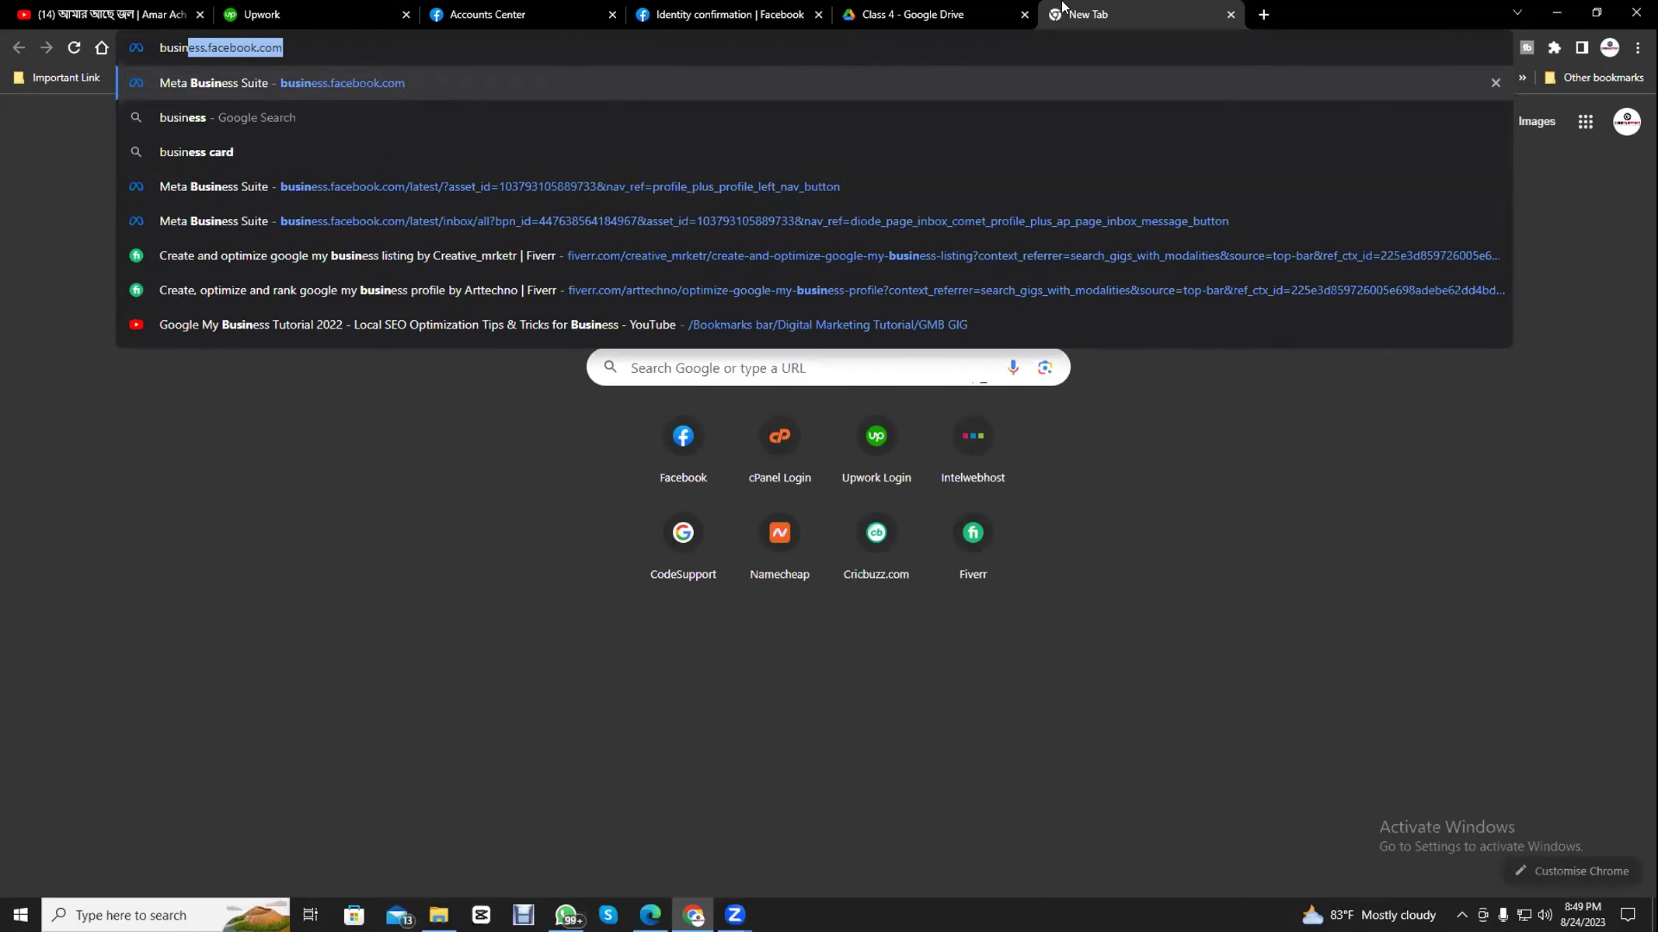
{"action": "key", "text": "Right"}
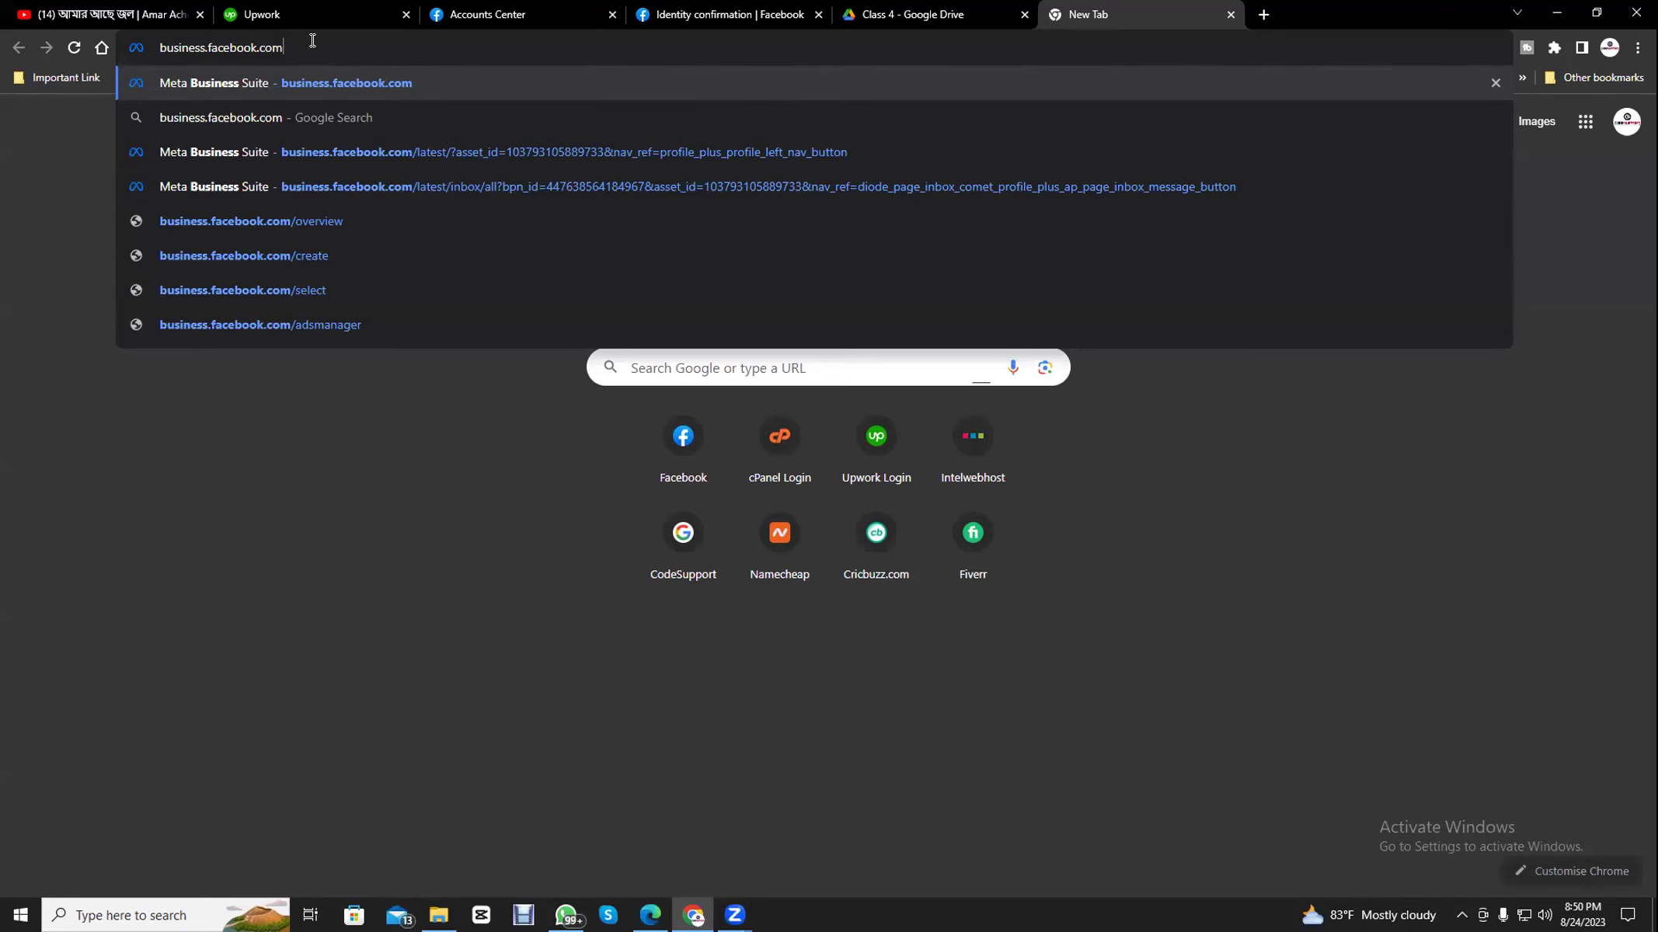
- Adjust the page zoom and confirm the full business.facebook.com address
{"action": "key", "text": "Escape"}
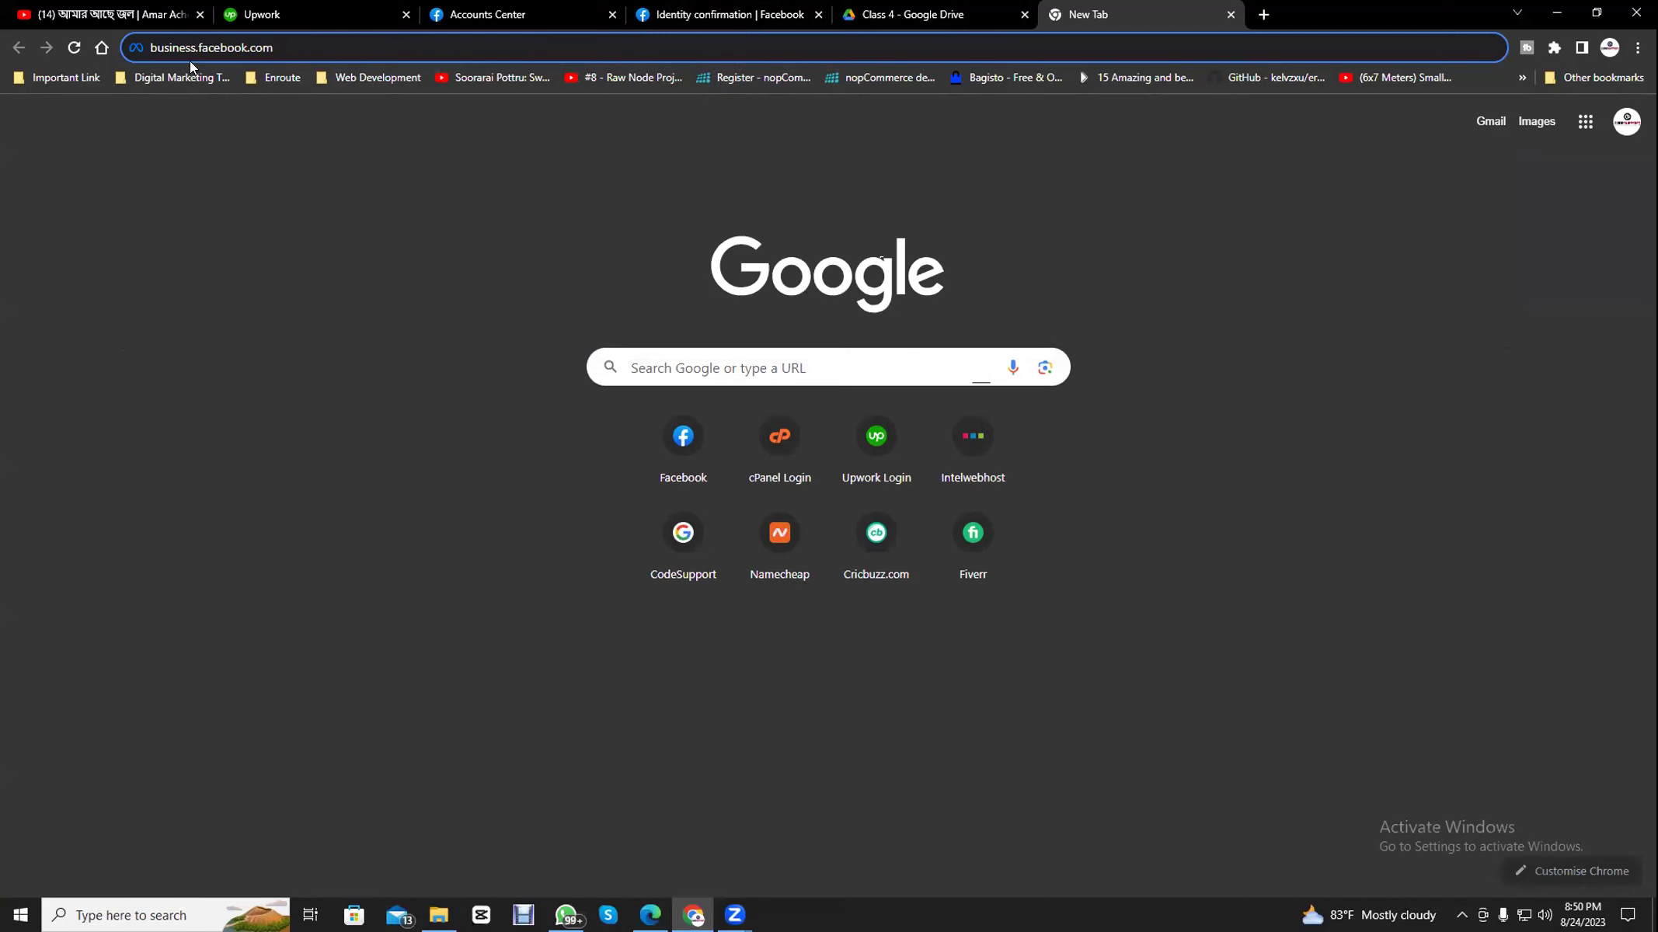
{"action": "left_click_drag", "start_coordinate": [192, 47], "coordinate": [312, 51]}
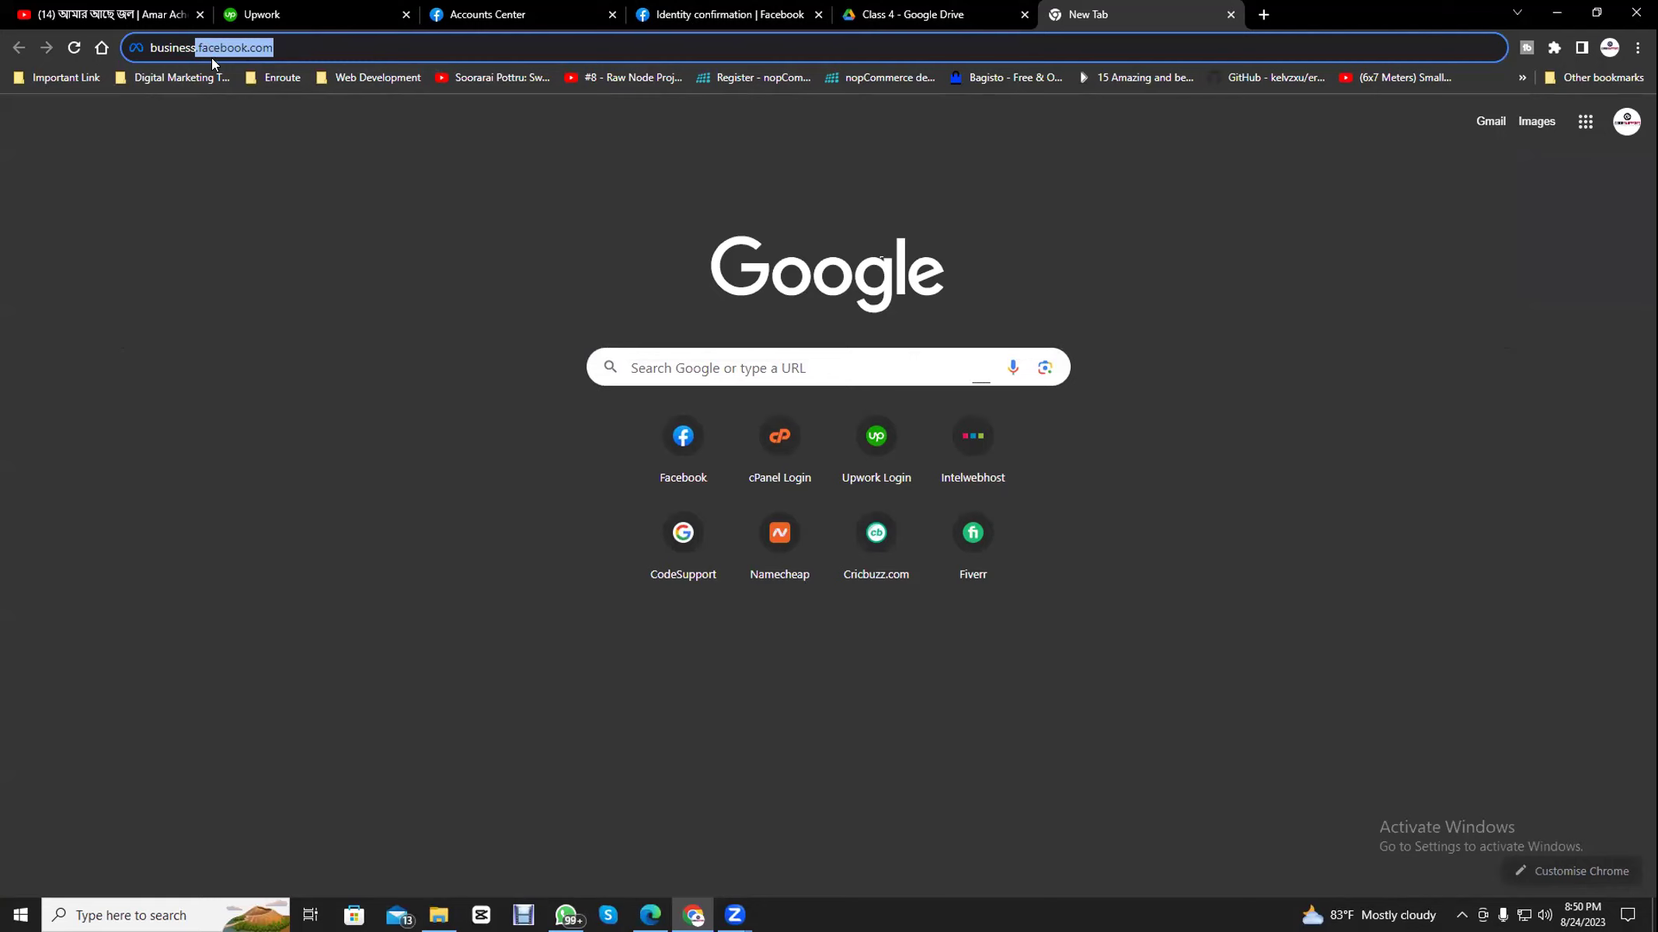
{"action": "left_click", "coordinate": [973, 13]}
{"action": "left_click", "coordinate": [1101, 10]}
{"action": "key", "text": "ctrl+plus"}
{"action": "key", "text": "ctrl+plus"}
{"action": "key", "text": "ctrl+plus"}
{"action": "key", "text": "ctrl+minus"}
{"action": "key", "text": "ctrl+minus"}
{"action": "key", "text": "ctrl+minus"}
{"action": "key", "text": "ctrl+plus"}
{"action": "left_click", "coordinate": [297, 36]}
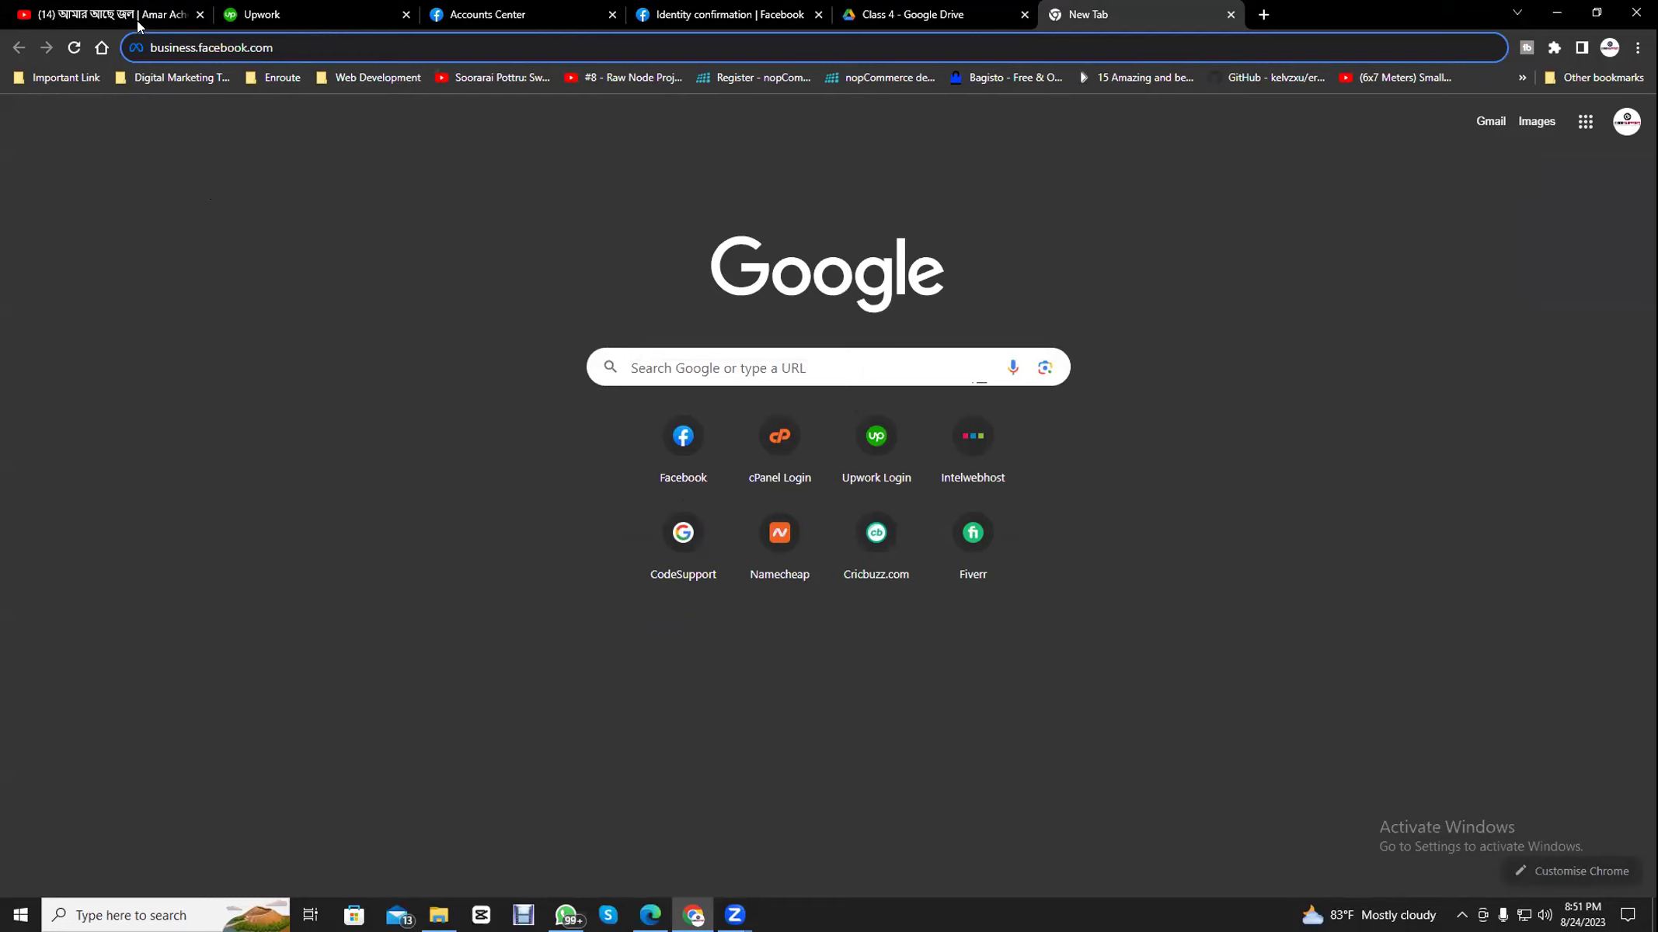
- Enter business.facebook.com into the Google search box
{"action": "scroll", "coordinate": [301, 406], "scroll_direction": "up", "scroll_amount": 5}
{"action": "scroll", "coordinate": [313, 384], "scroll_direction": "down", "scroll_amount": 7}
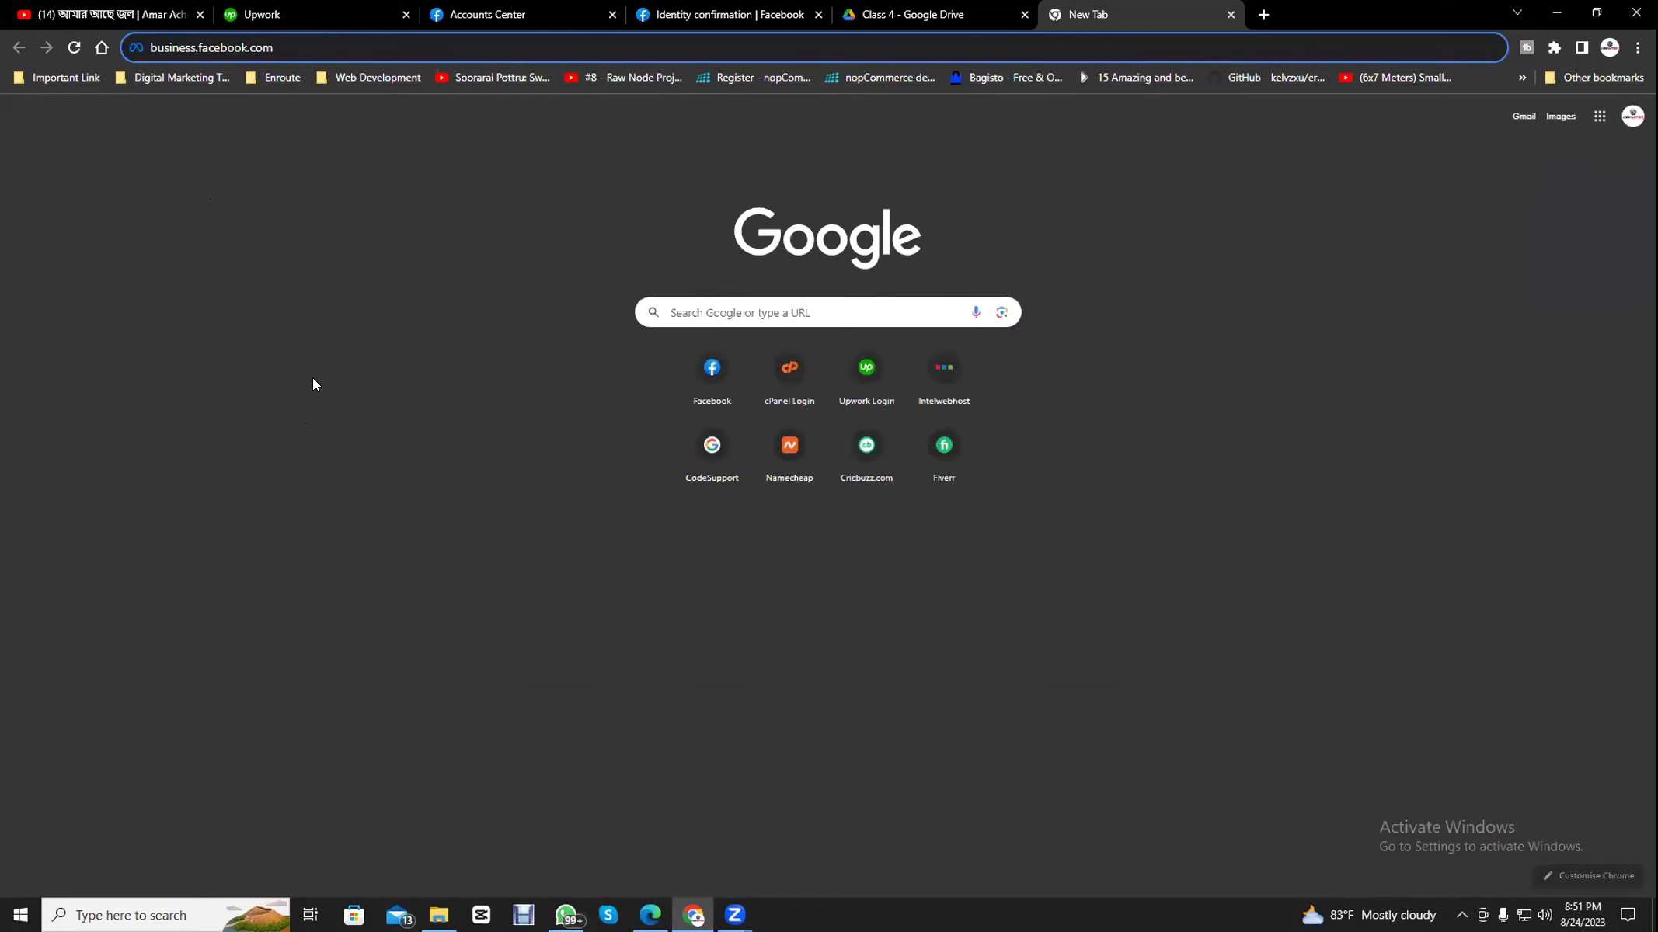
{"action": "scroll", "coordinate": [400, 427], "scroll_direction": "up", "scroll_amount": 2}
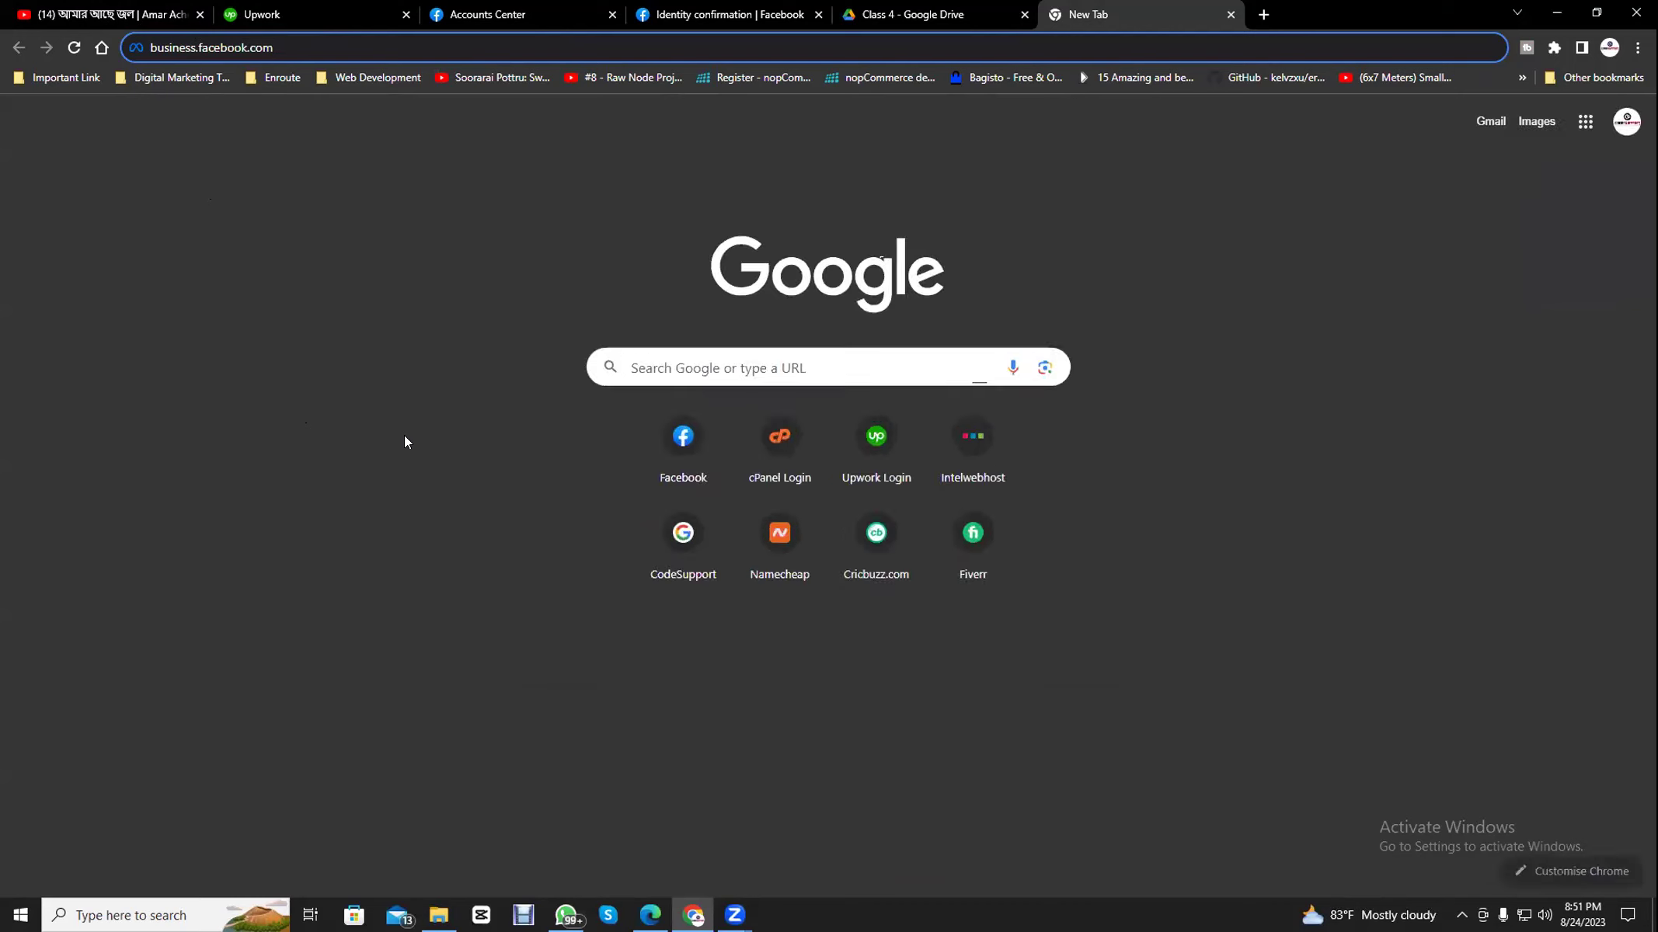
{"action": "left_click", "coordinate": [784, 369]}
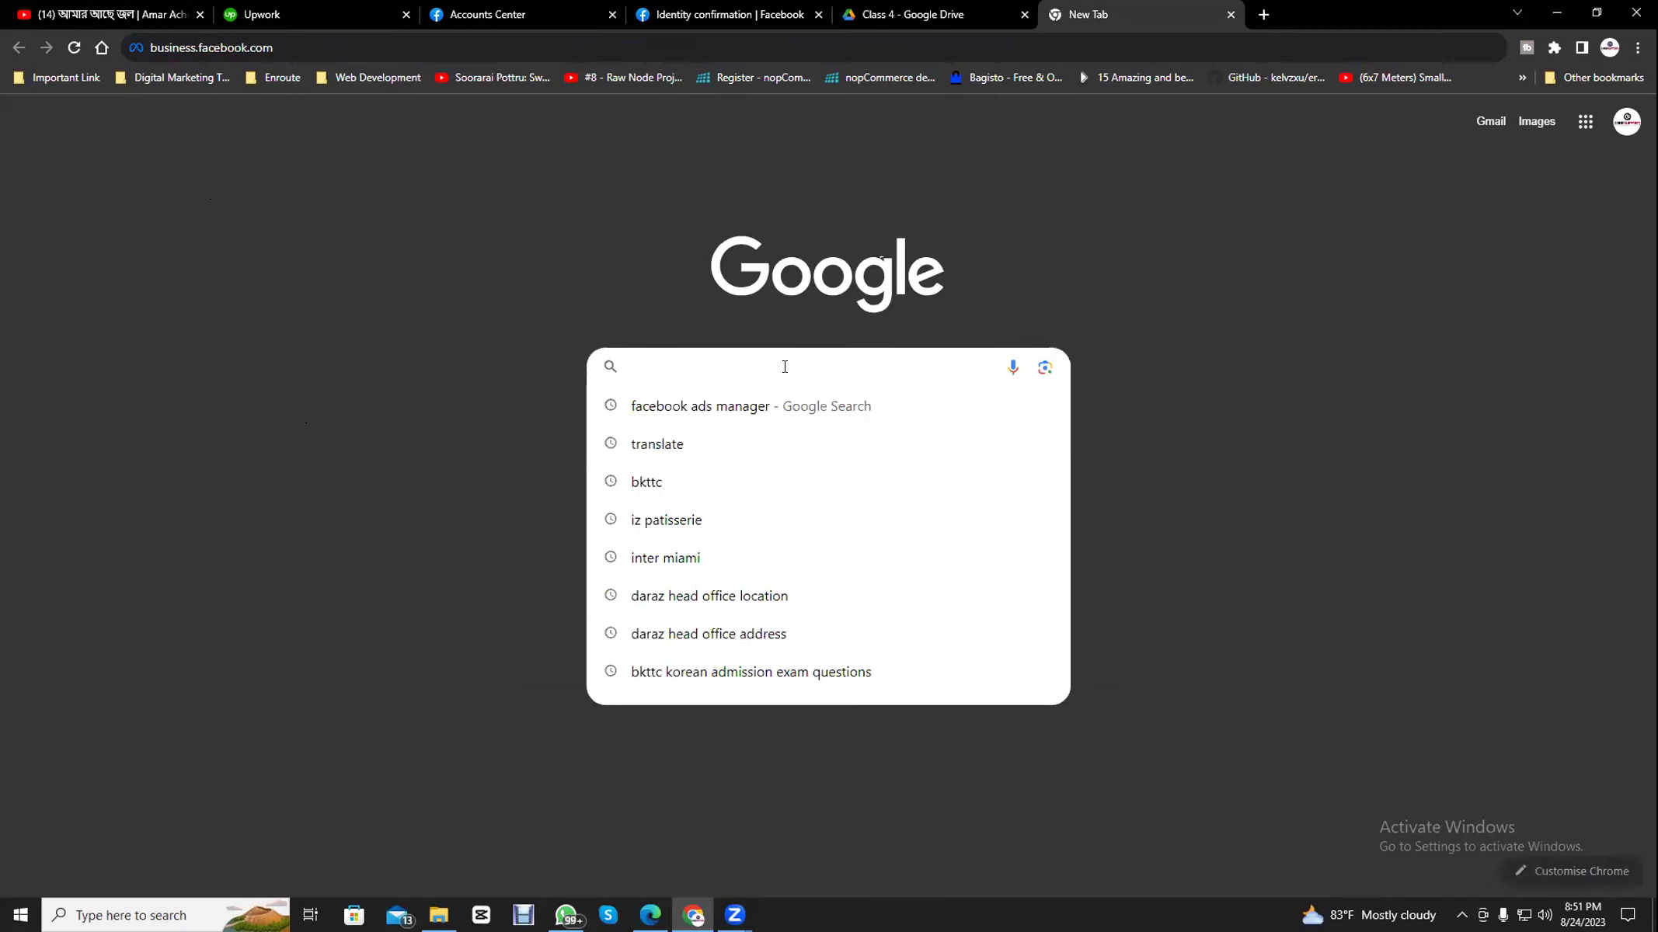
{"action": "type", "text": "busi"}
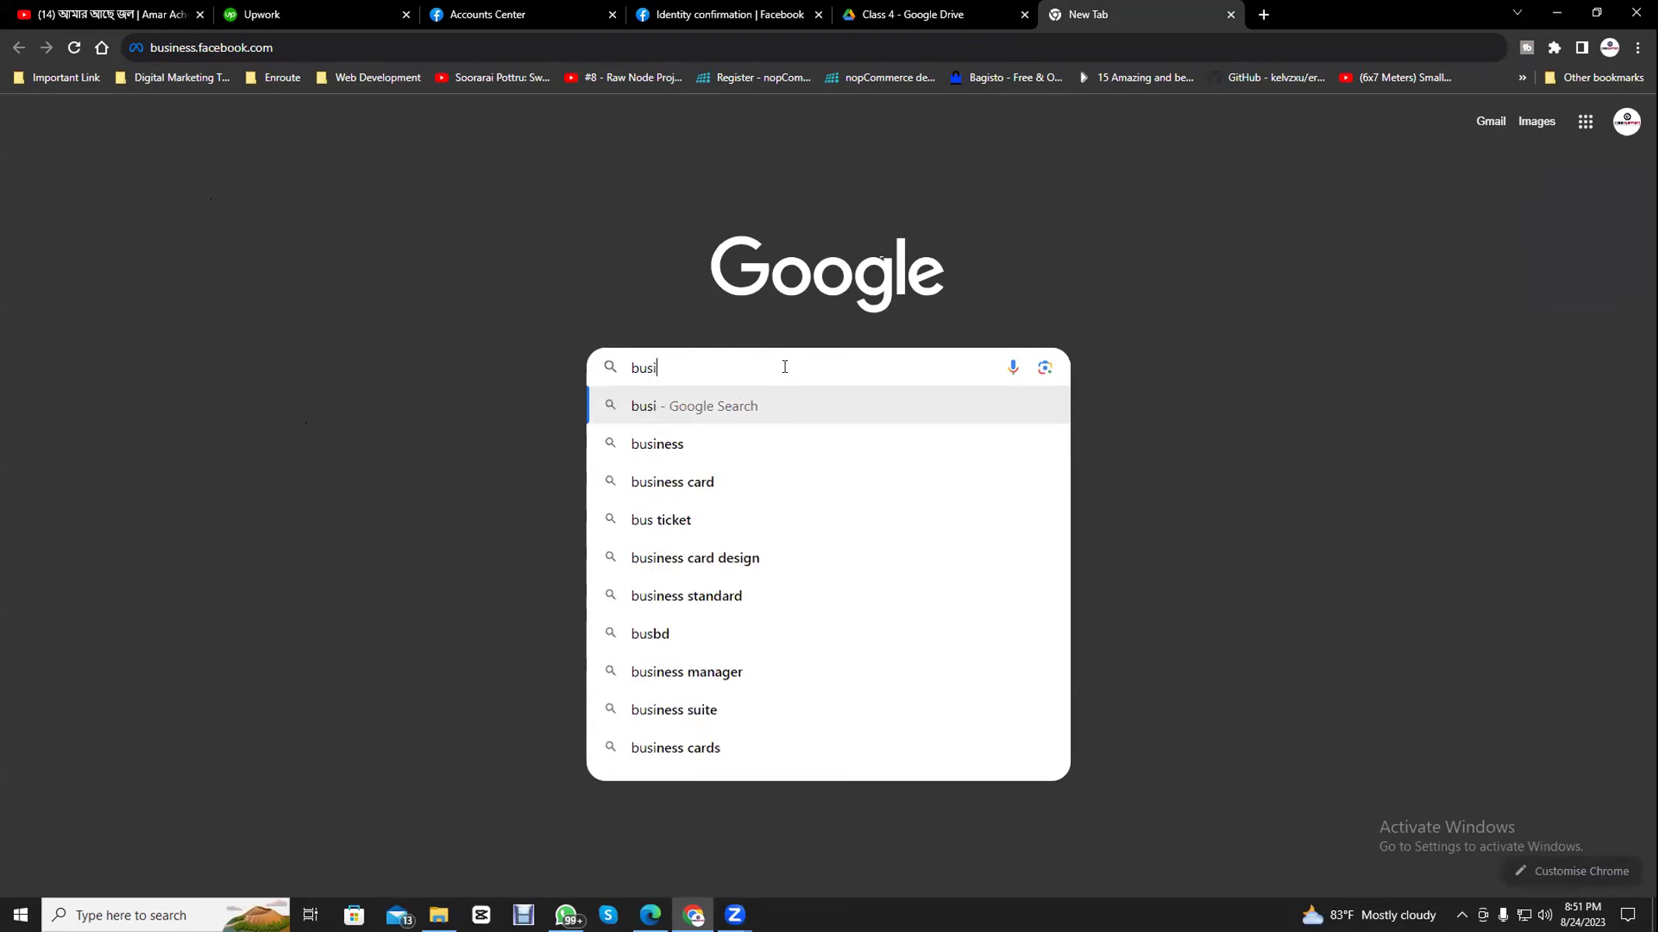
{"action": "type", "text": "ness"}
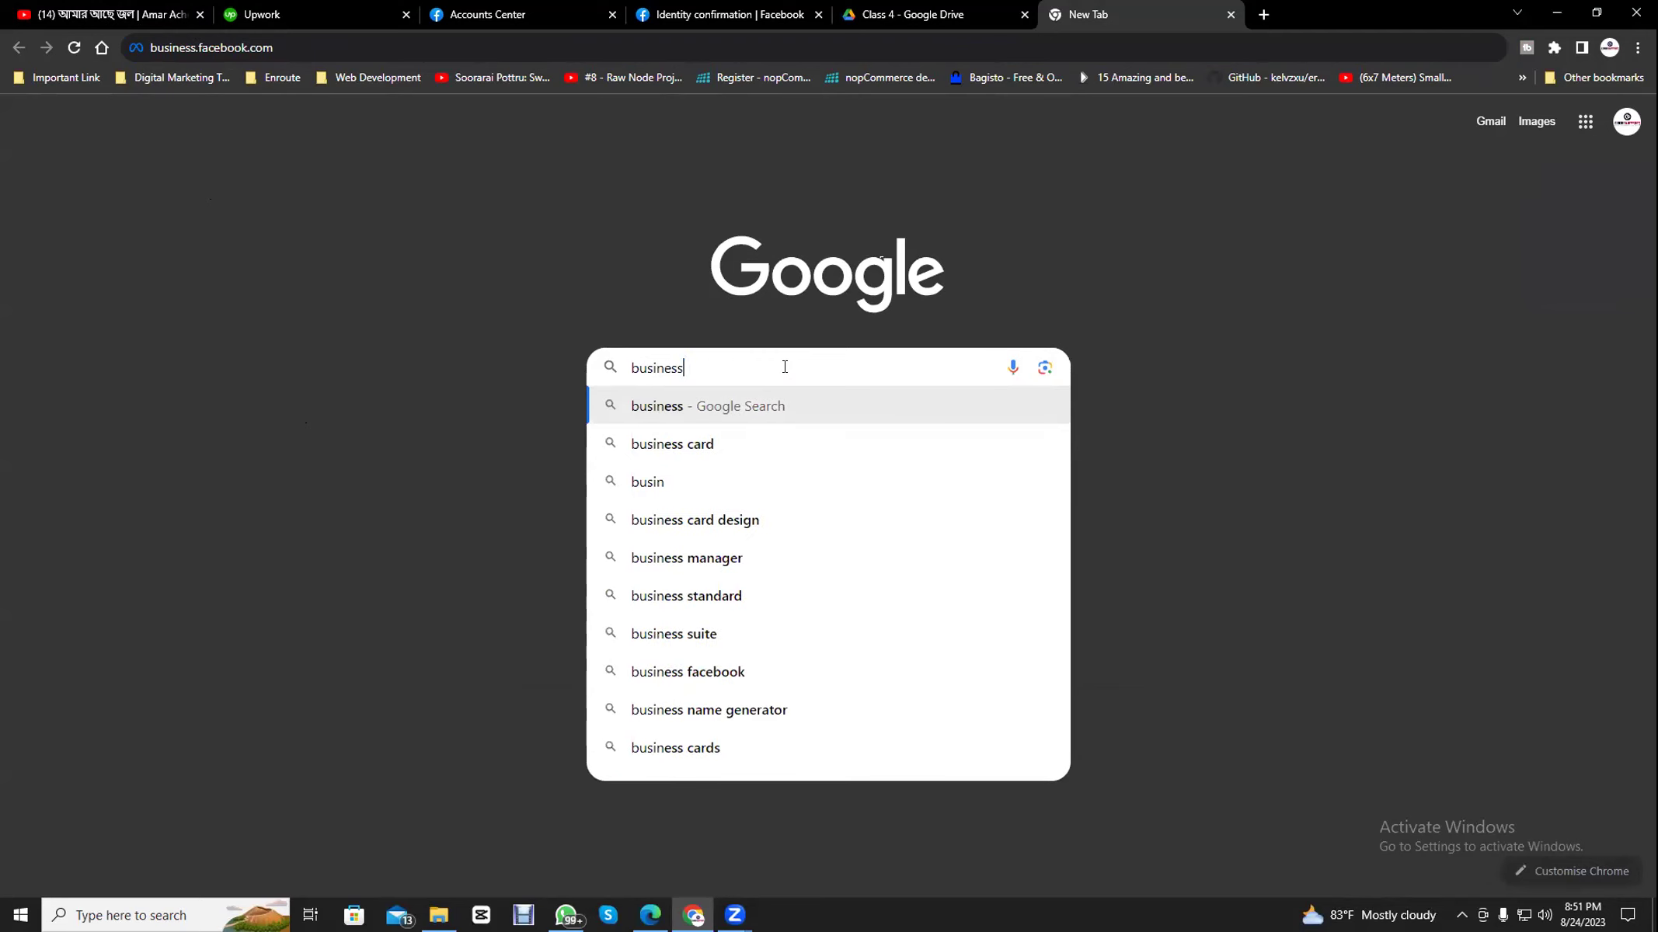
{"action": "type", "text": ".facebook"}
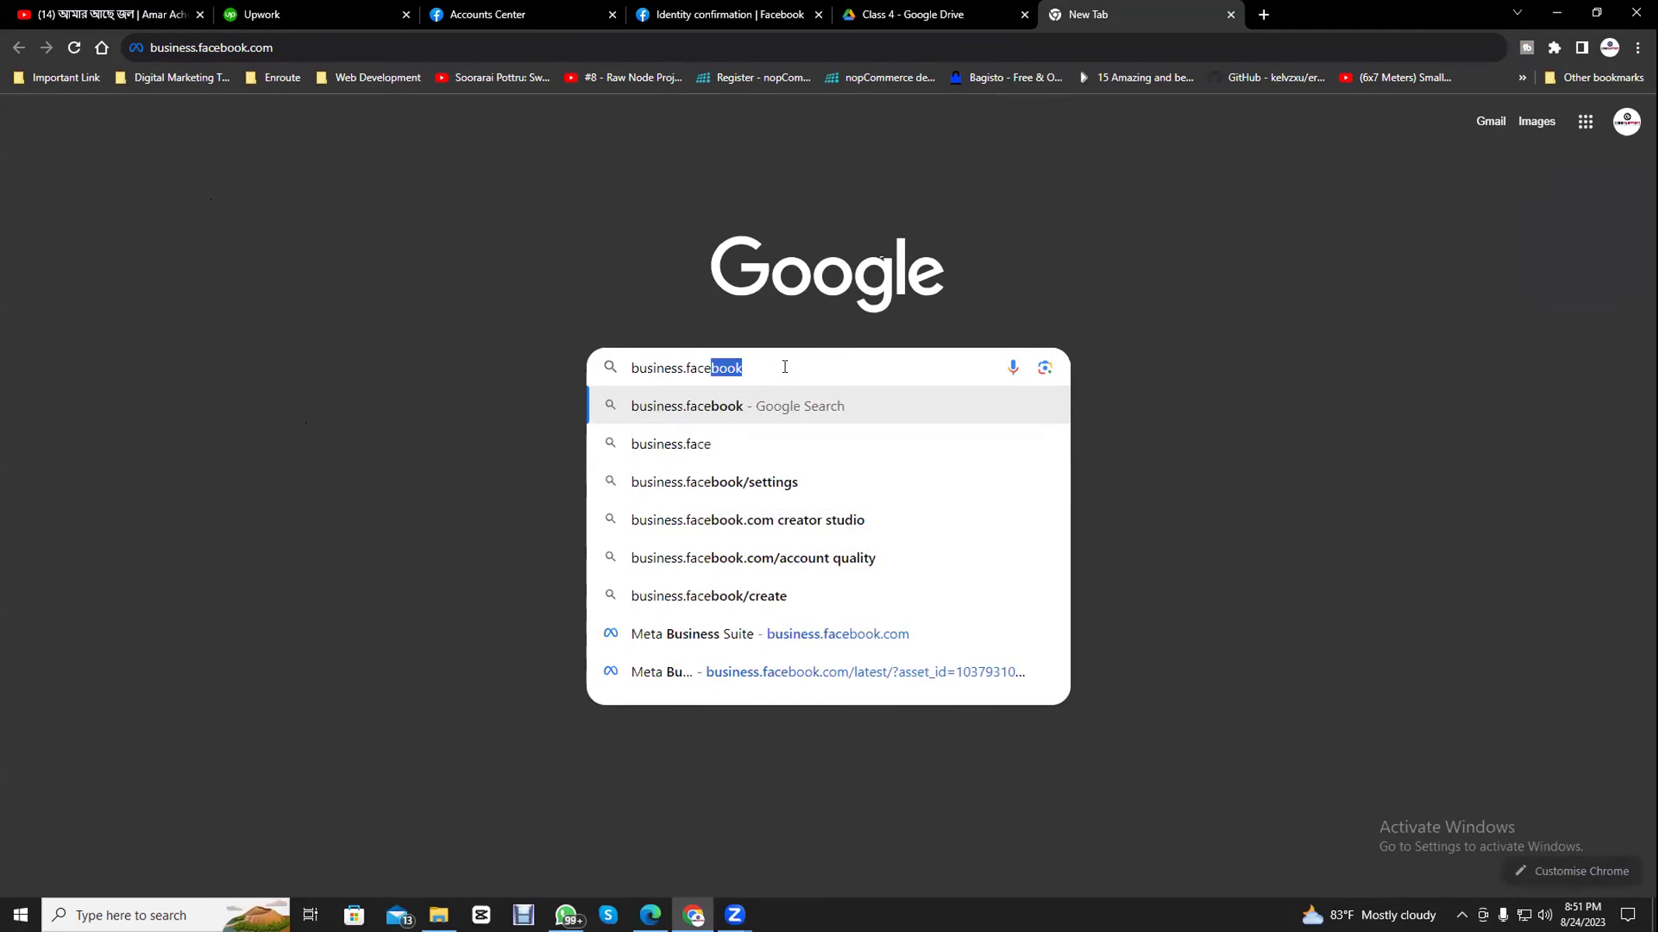
{"action": "type", "text": ".com"}
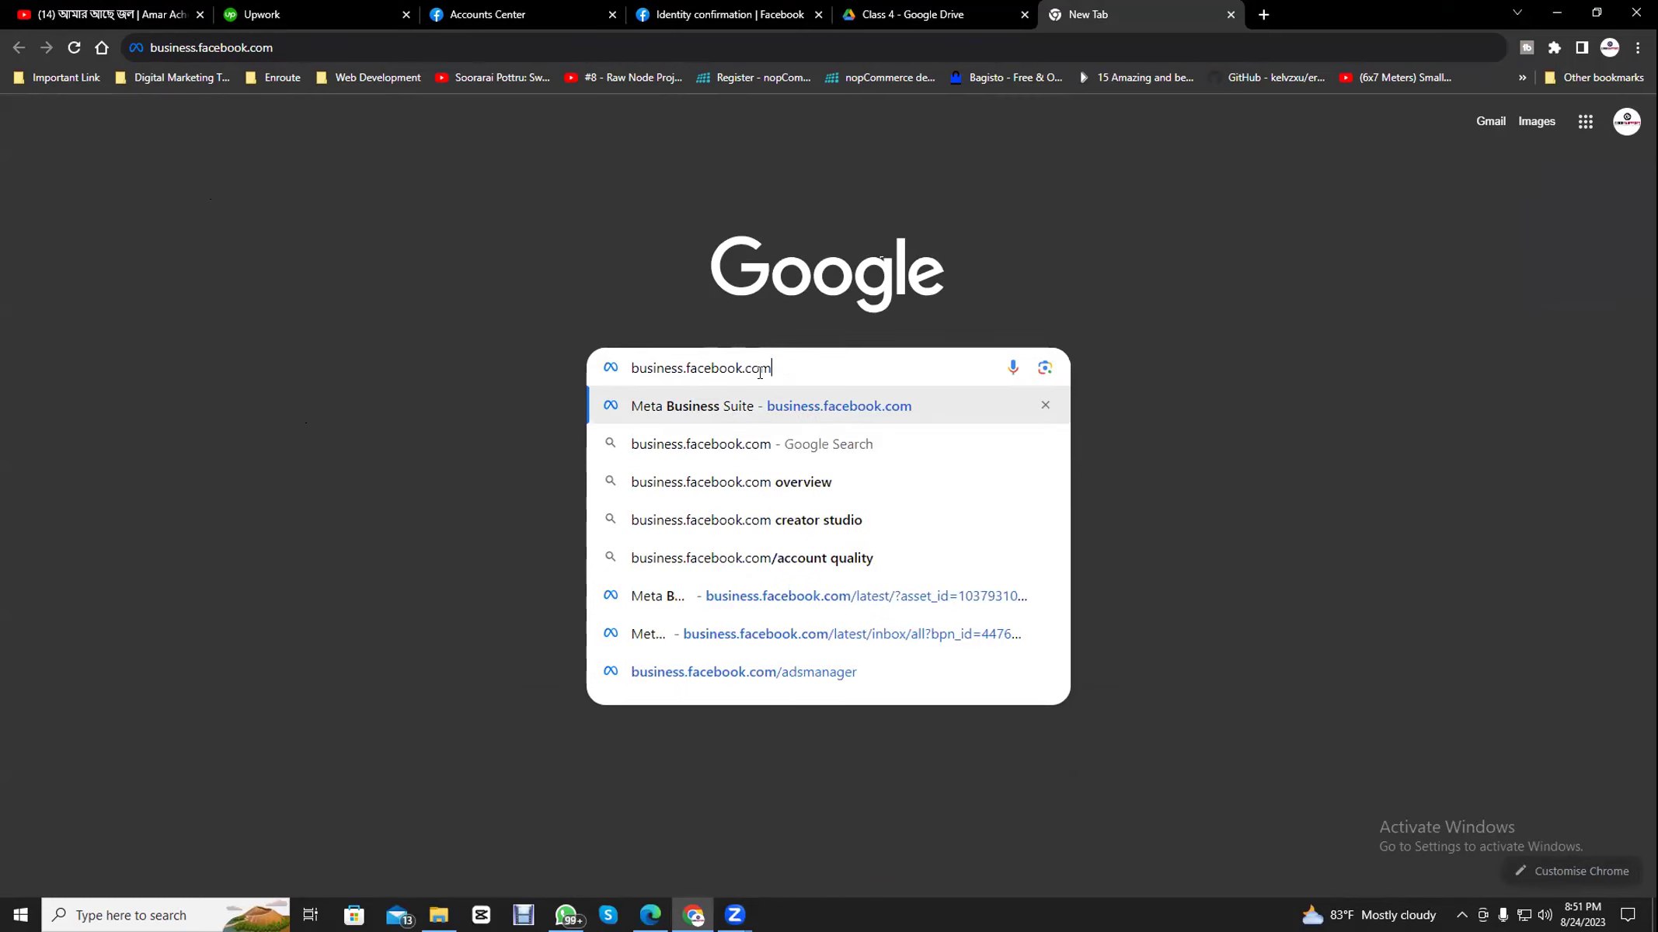
- Take a Lightshot capture outlining the typed address and Meta Business Suite suggestion in red
{"action": "scroll", "coordinate": [760, 373], "scroll_direction": "up", "scroll_amount": 4}
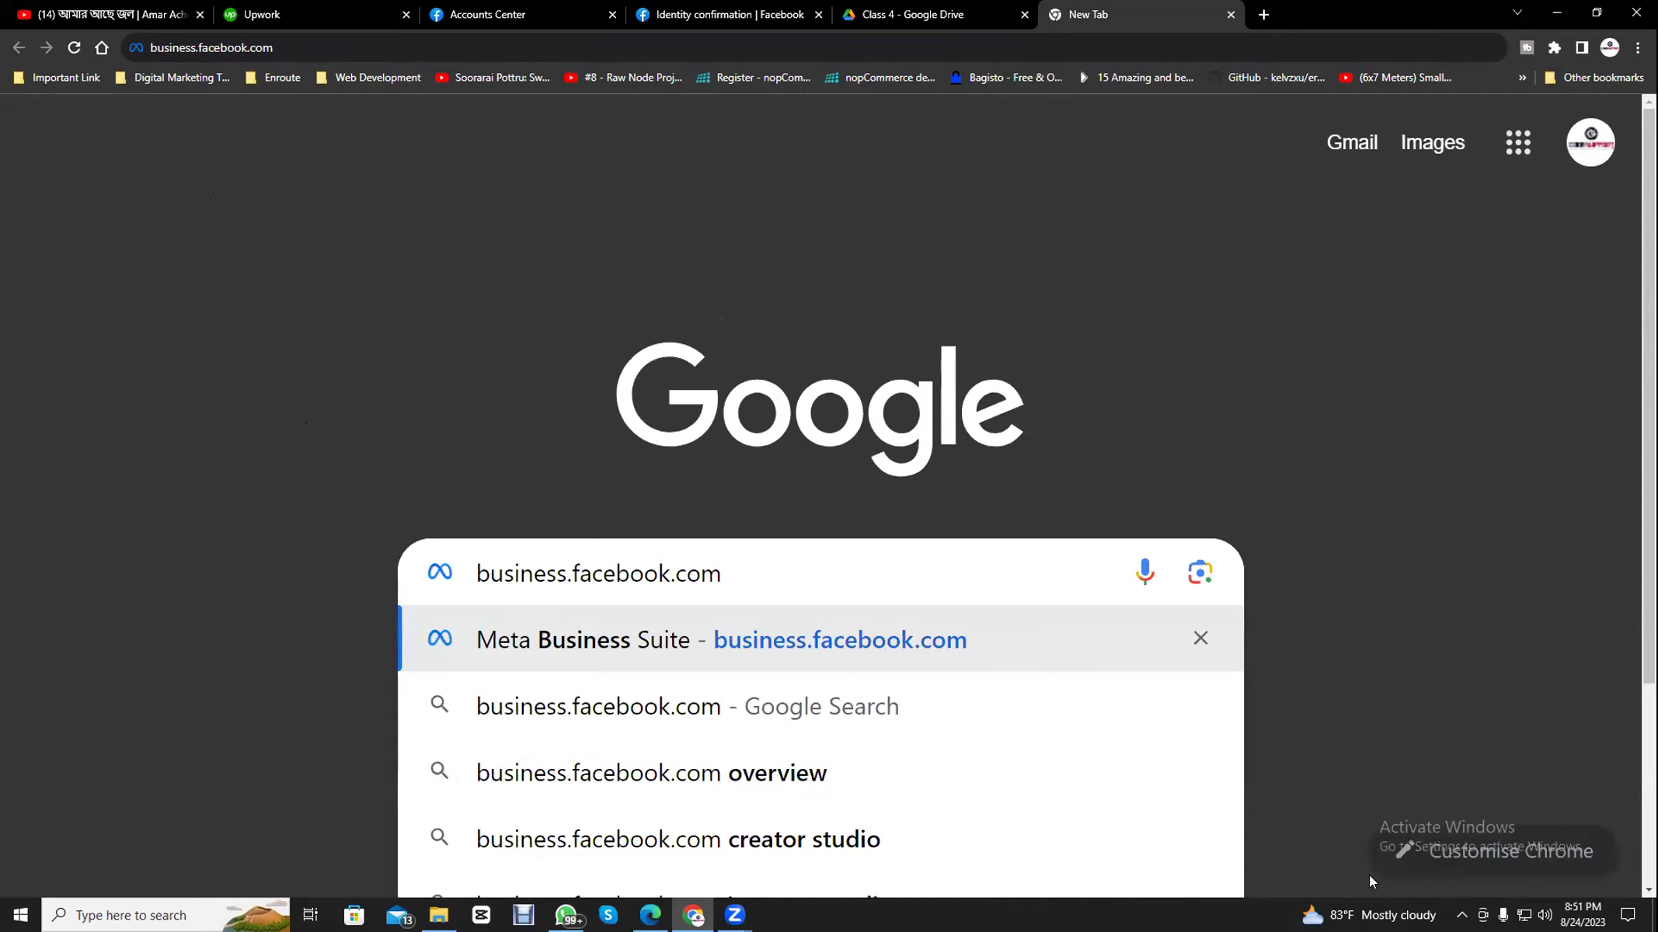
{"action": "key", "text": "alt+shift+t"}
{"action": "mouse_move", "coordinate": [365, 472]}
{"action": "left_mouse_down"}
{"action": "mouse_move", "coordinate": [724, 647]}
{"action": "mouse_move", "coordinate": [976, 700]}
{"action": "left_mouse_up"}
{"action": "left_click", "coordinate": [992, 603]}
{"action": "mouse_move", "coordinate": [466, 557]}
{"action": "left_mouse_down"}
{"action": "mouse_move", "coordinate": [545, 598]}
{"action": "mouse_move", "coordinate": [740, 593]}
{"action": "left_mouse_up"}
{"action": "mouse_move", "coordinate": [458, 617]}
{"action": "left_mouse_down"}
{"action": "mouse_move", "coordinate": [609, 665]}
{"action": "mouse_move", "coordinate": [696, 664]}
{"action": "left_mouse_up"}
{"action": "left_click", "coordinate": [961, 717]}
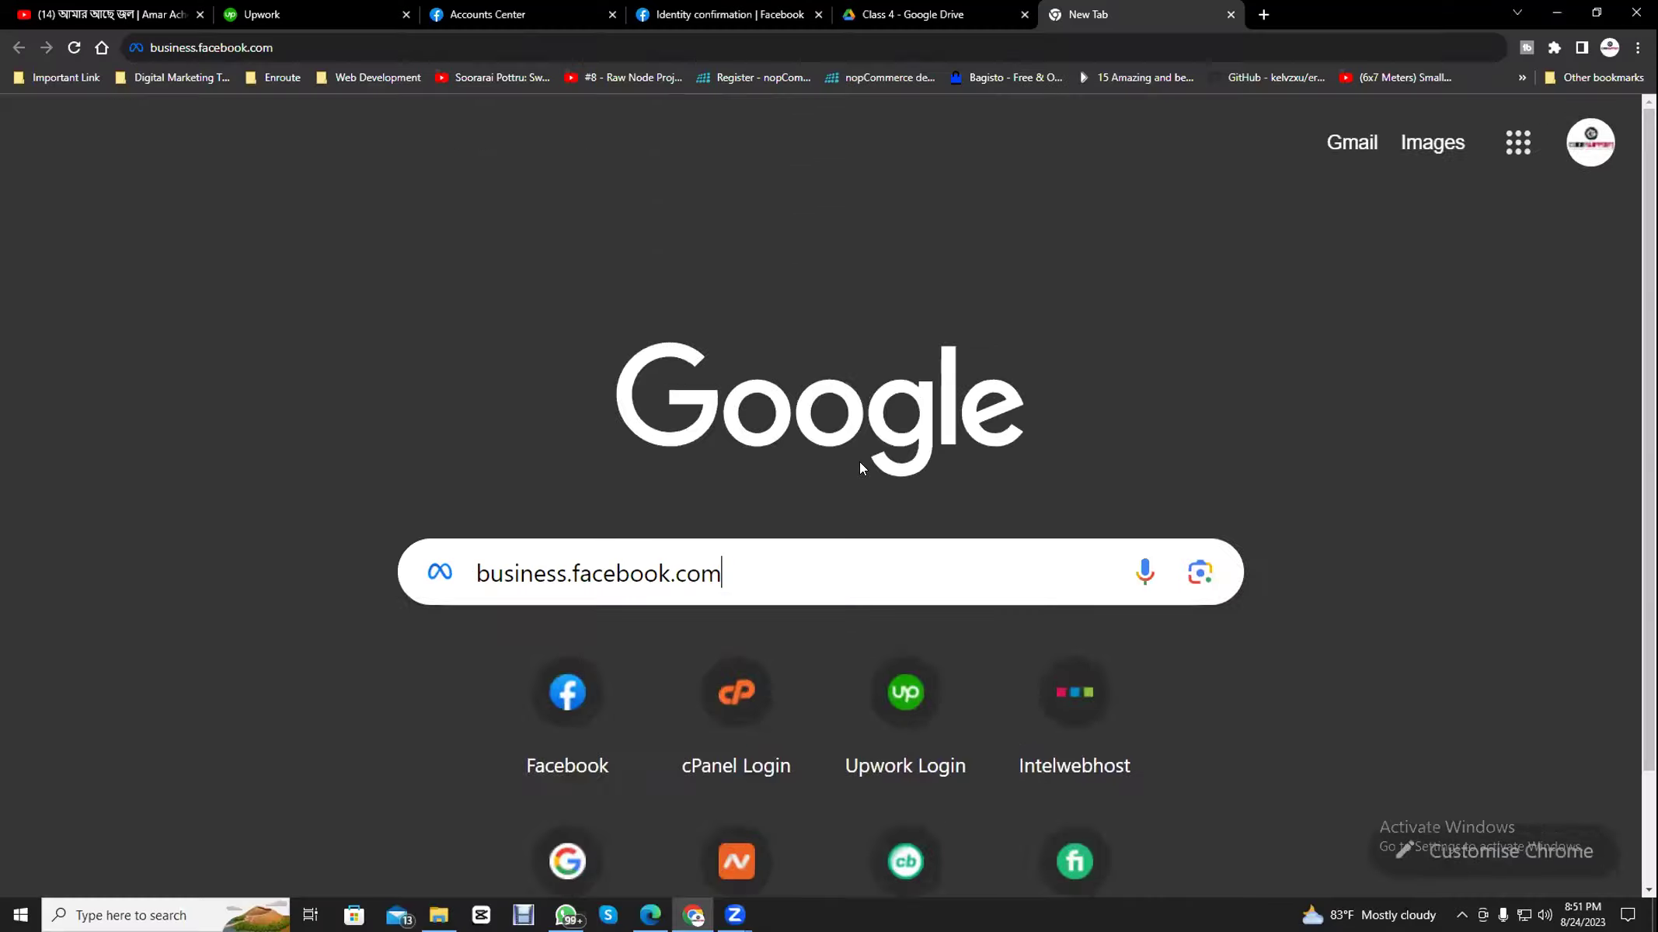
- Reset the page zoom and load business.facebook.com from the address bar
{"action": "key", "text": "ctrl+0"}
{"action": "key", "text": "ctrl+plus"}
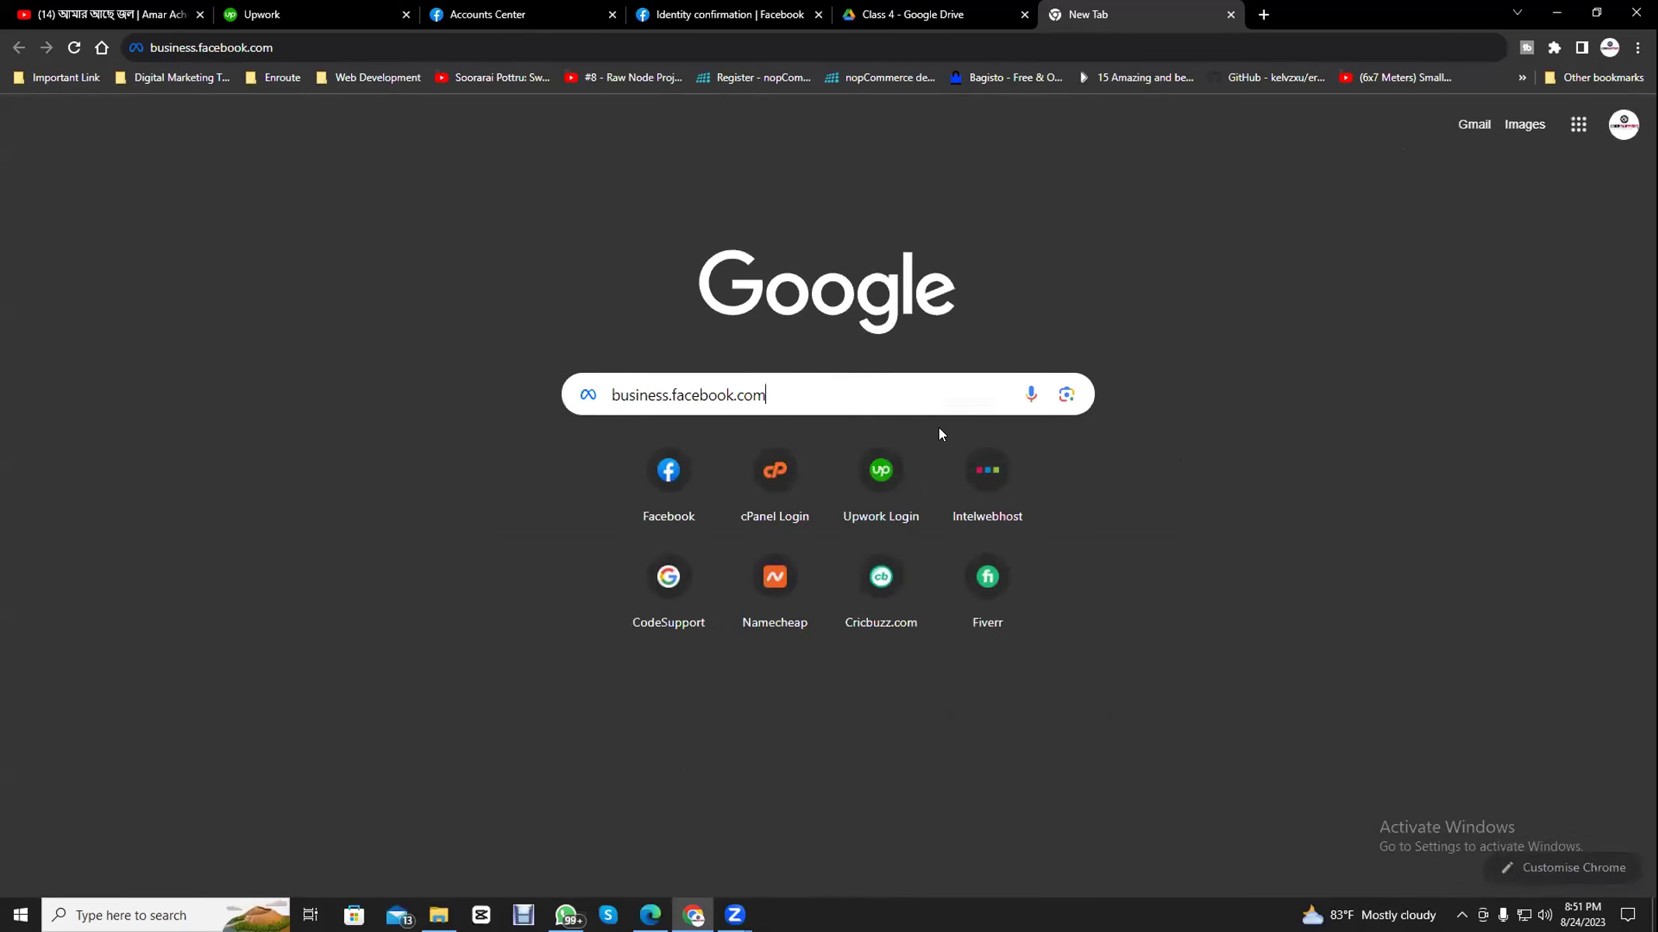
{"action": "left_click", "coordinate": [497, 45]}
{"action": "key", "text": "Return"}
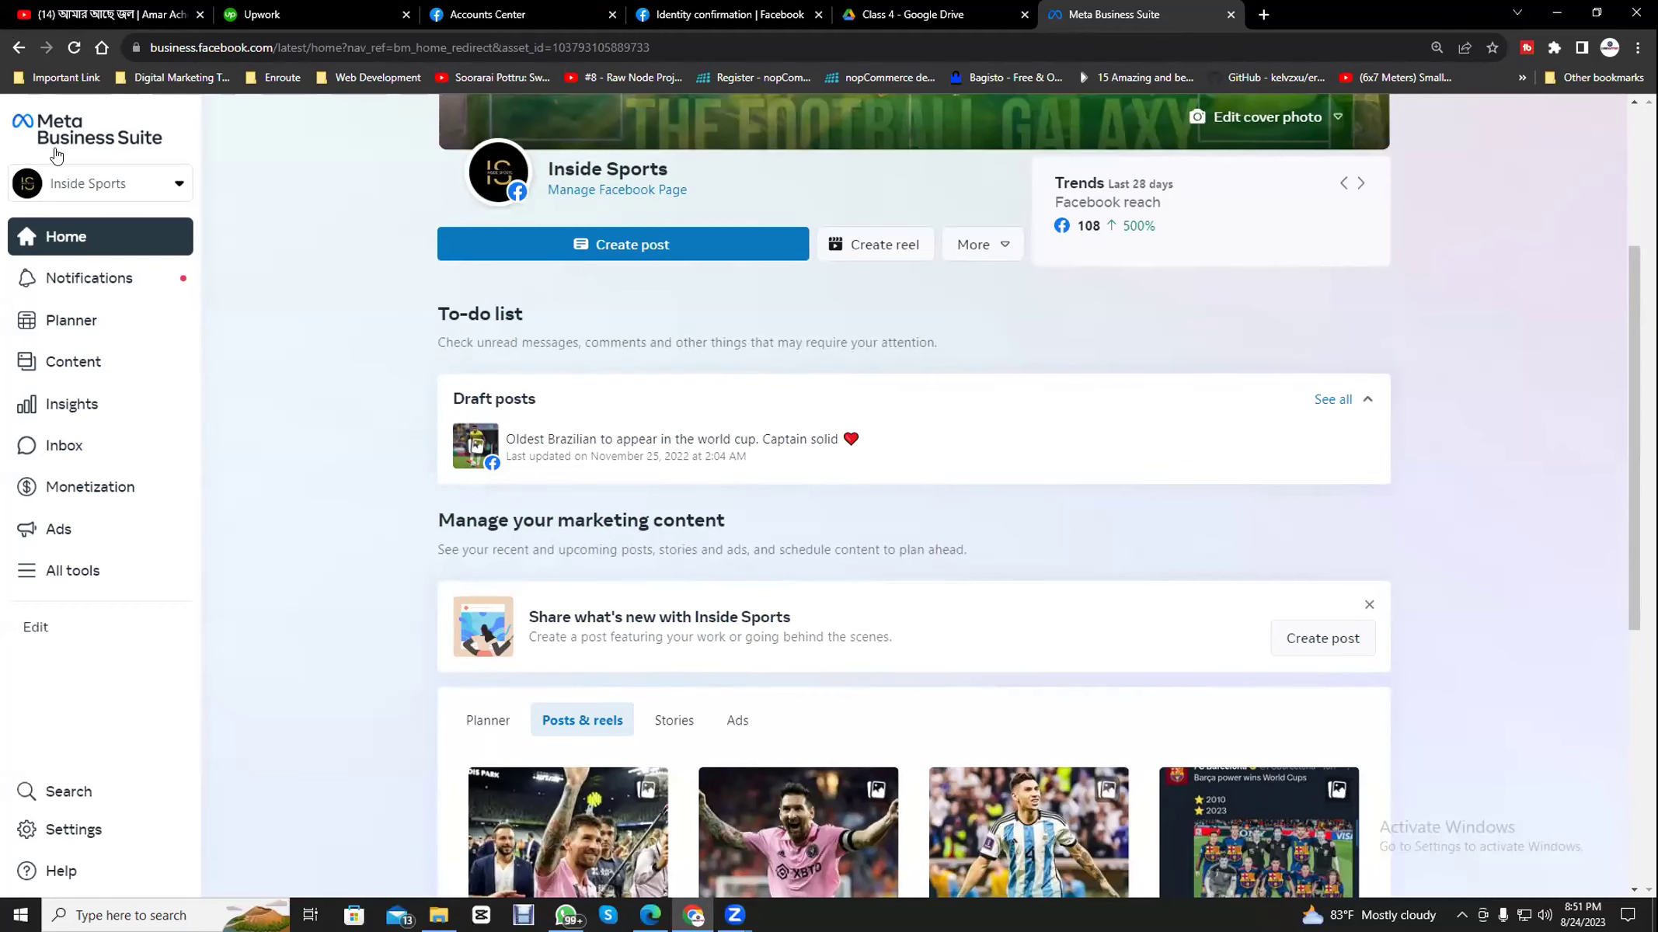
- Scroll through the Inside Sports home page, with 5.1K followers and one draft post, and back up
{"action": "scroll", "coordinate": [310, 432], "scroll_direction": "up", "scroll_amount": 4}
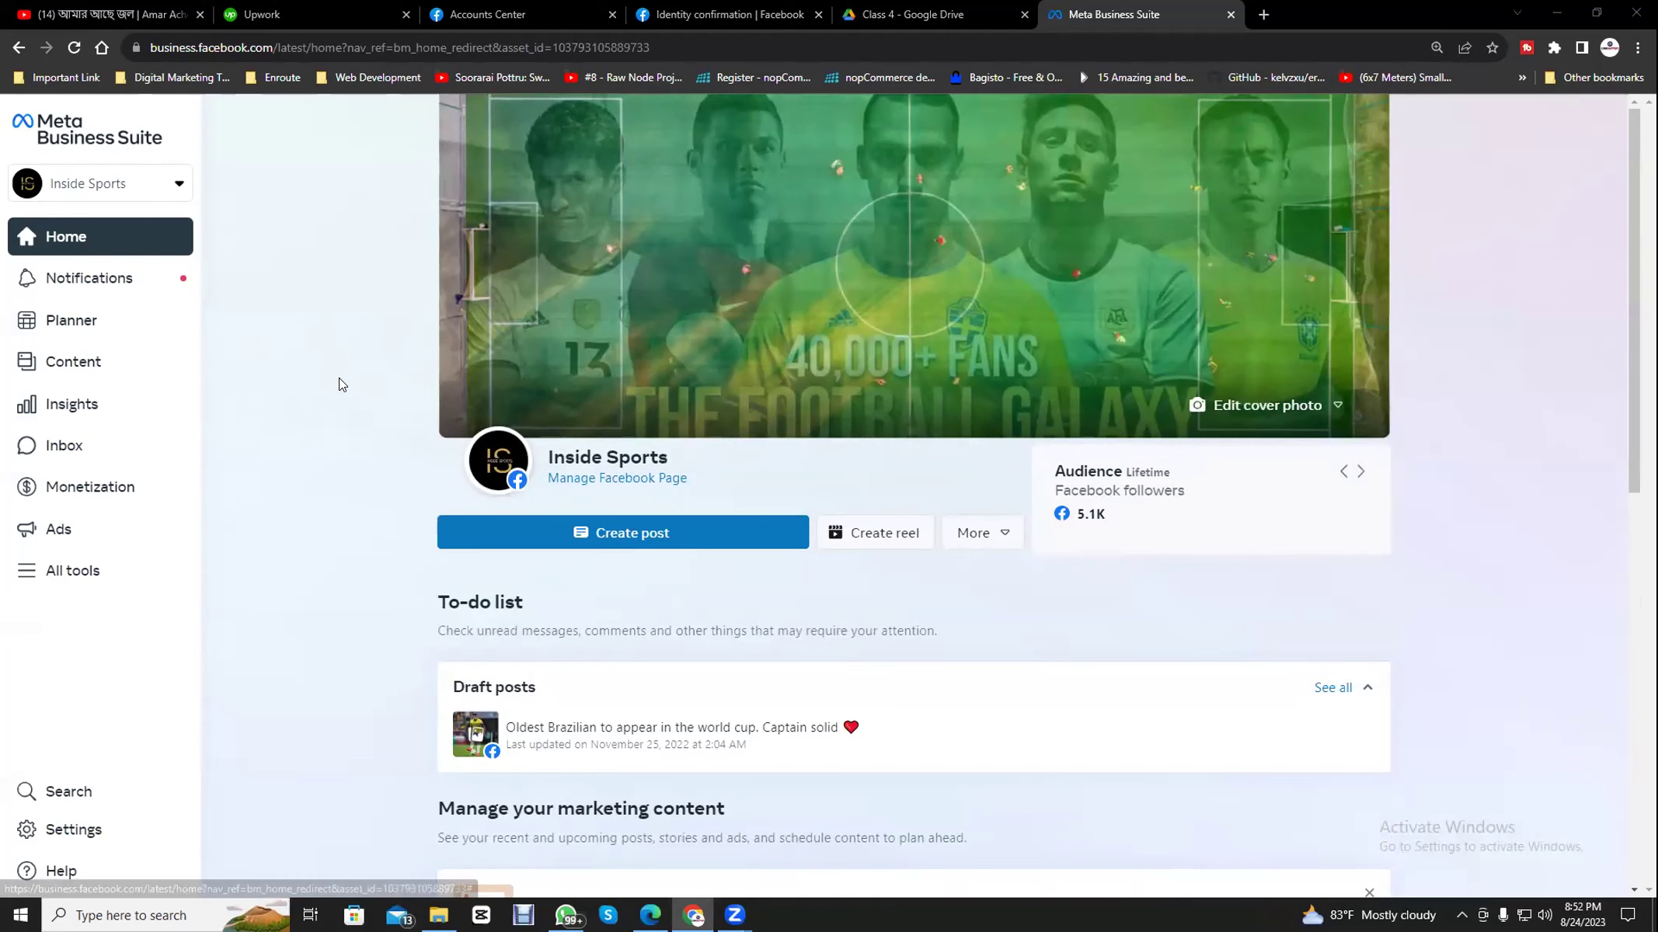
{"action": "scroll", "coordinate": [924, 656], "scroll_direction": "down", "scroll_amount": 7}
{"action": "scroll", "coordinate": [1032, 629], "scroll_direction": "down", "scroll_amount": 3}
{"action": "scroll", "coordinate": [1587, 765], "scroll_direction": "up", "scroll_amount": 6}
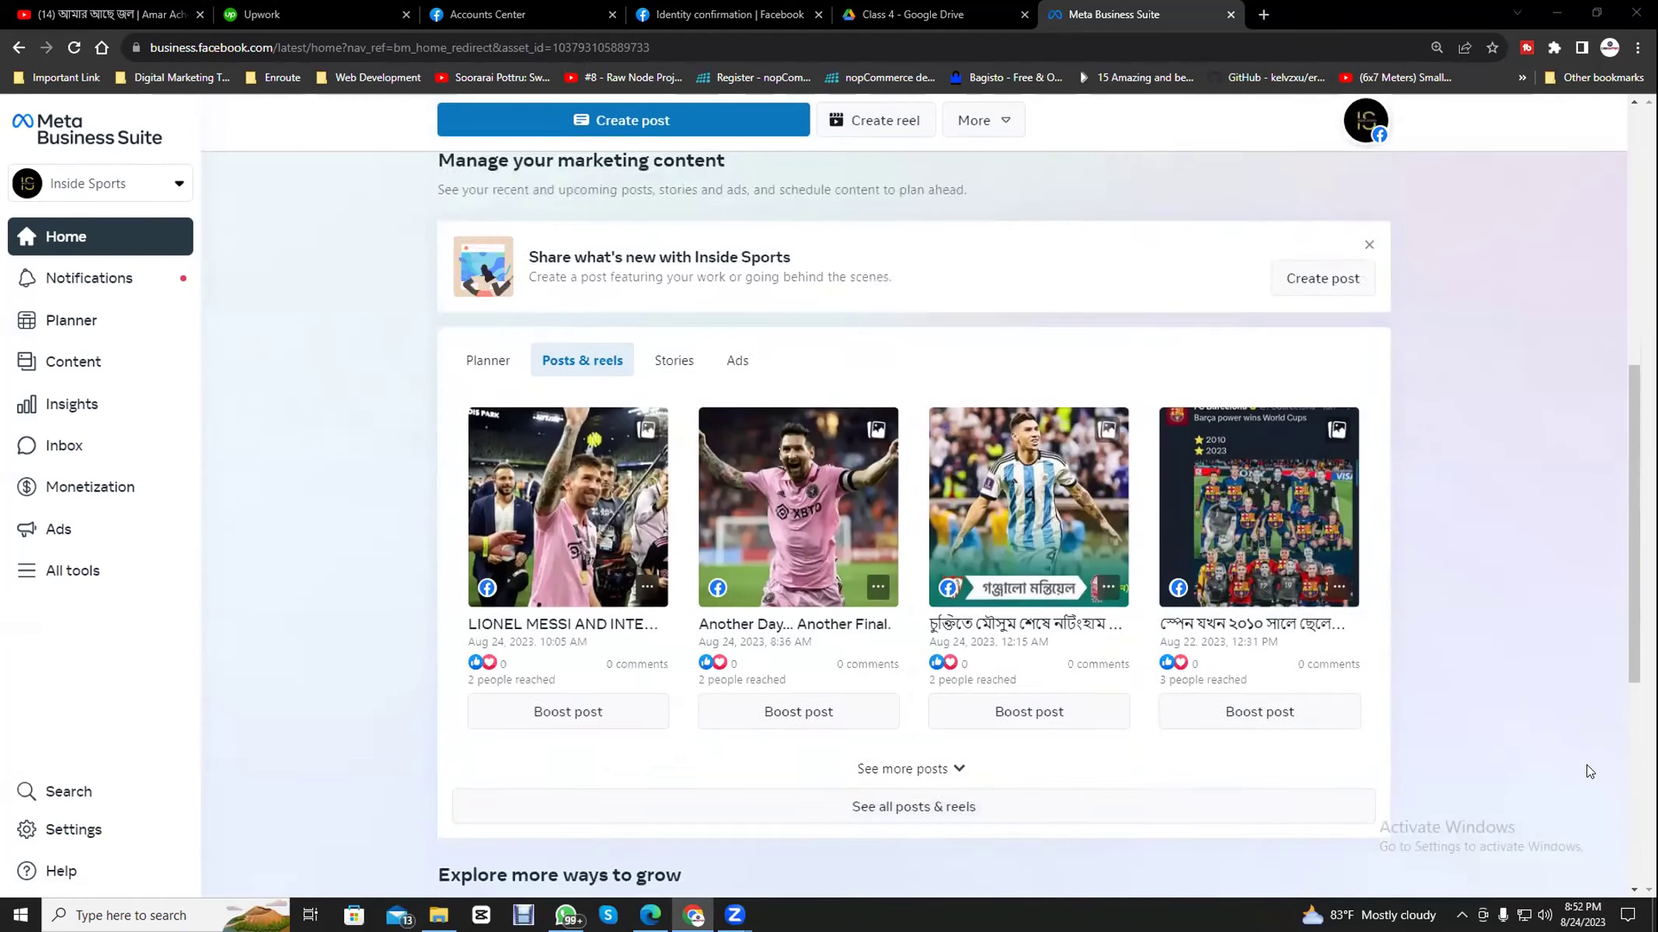
{"action": "scroll", "coordinate": [1588, 765], "scroll_direction": "down", "scroll_amount": 10}
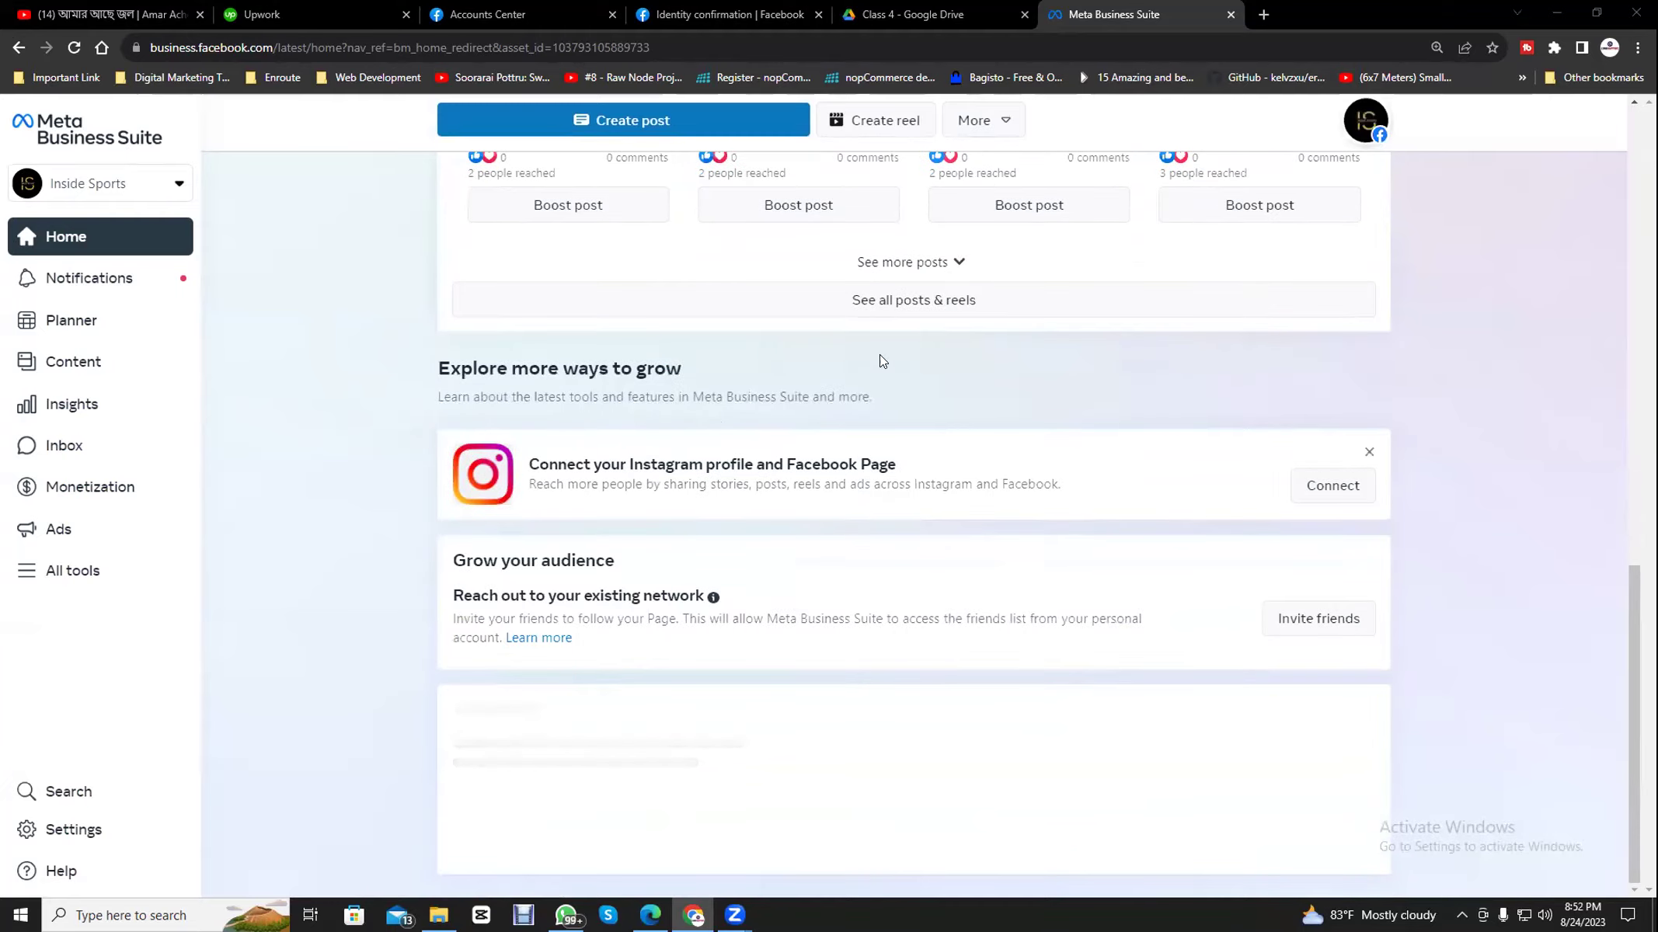
{"action": "scroll", "coordinate": [1034, 595], "scroll_direction": "up", "scroll_amount": 12}
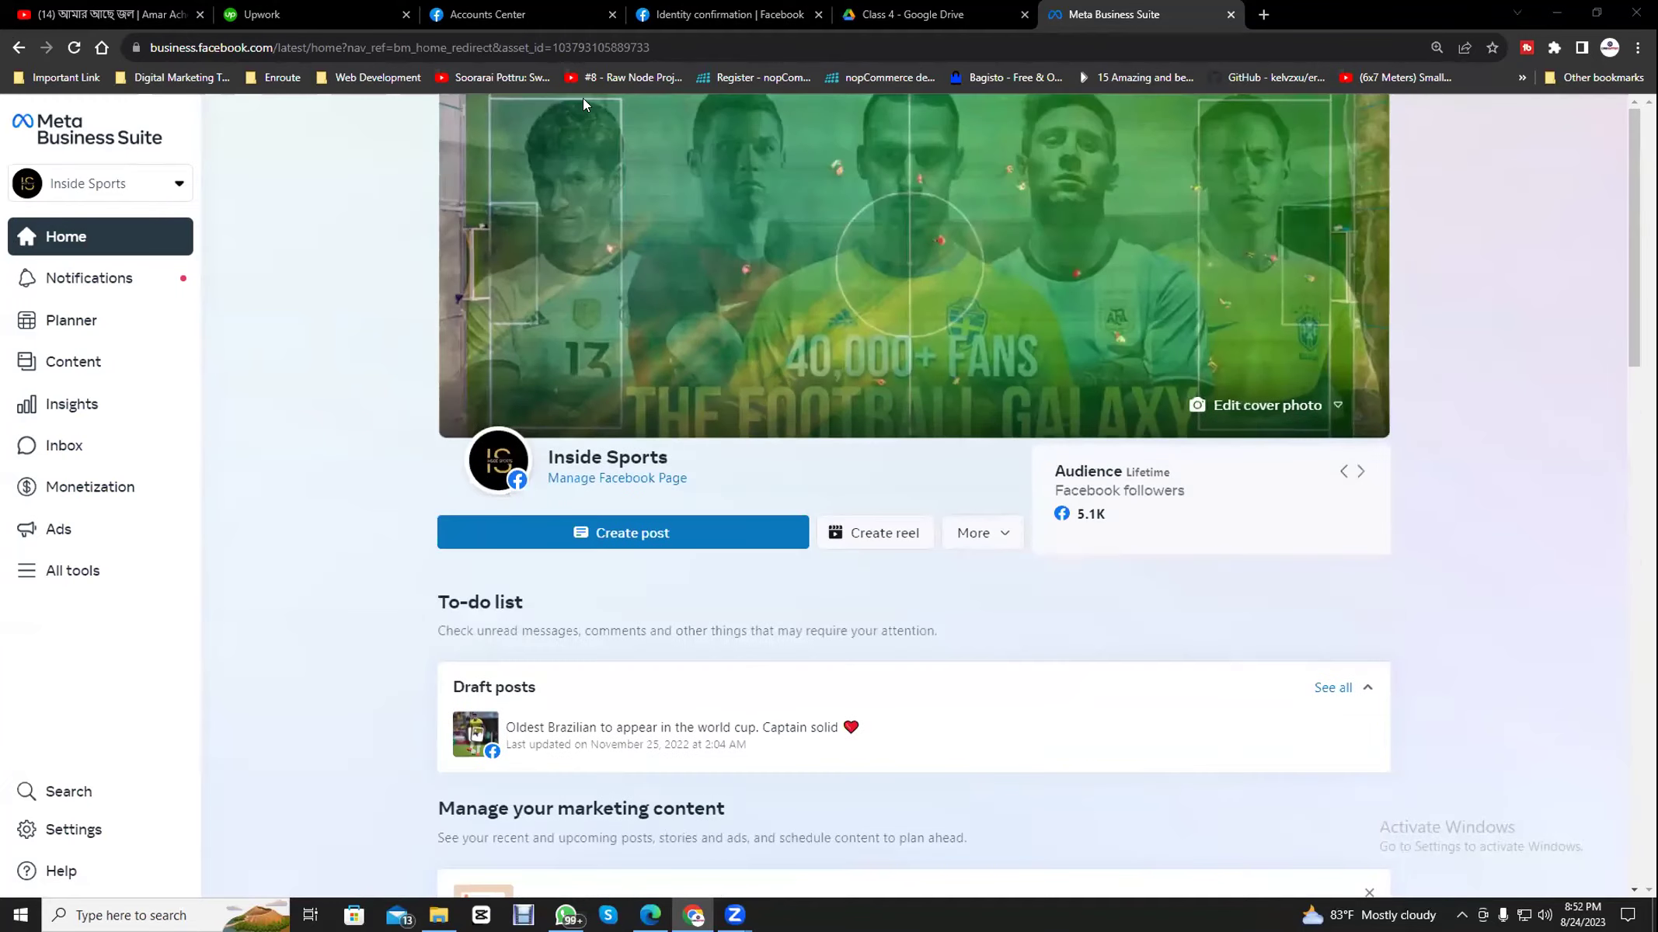
{"action": "scroll", "coordinate": [1017, 680], "scroll_direction": "down", "scroll_amount": 6}
{"action": "scroll", "coordinate": [234, 295], "scroll_direction": "up", "scroll_amount": 4}
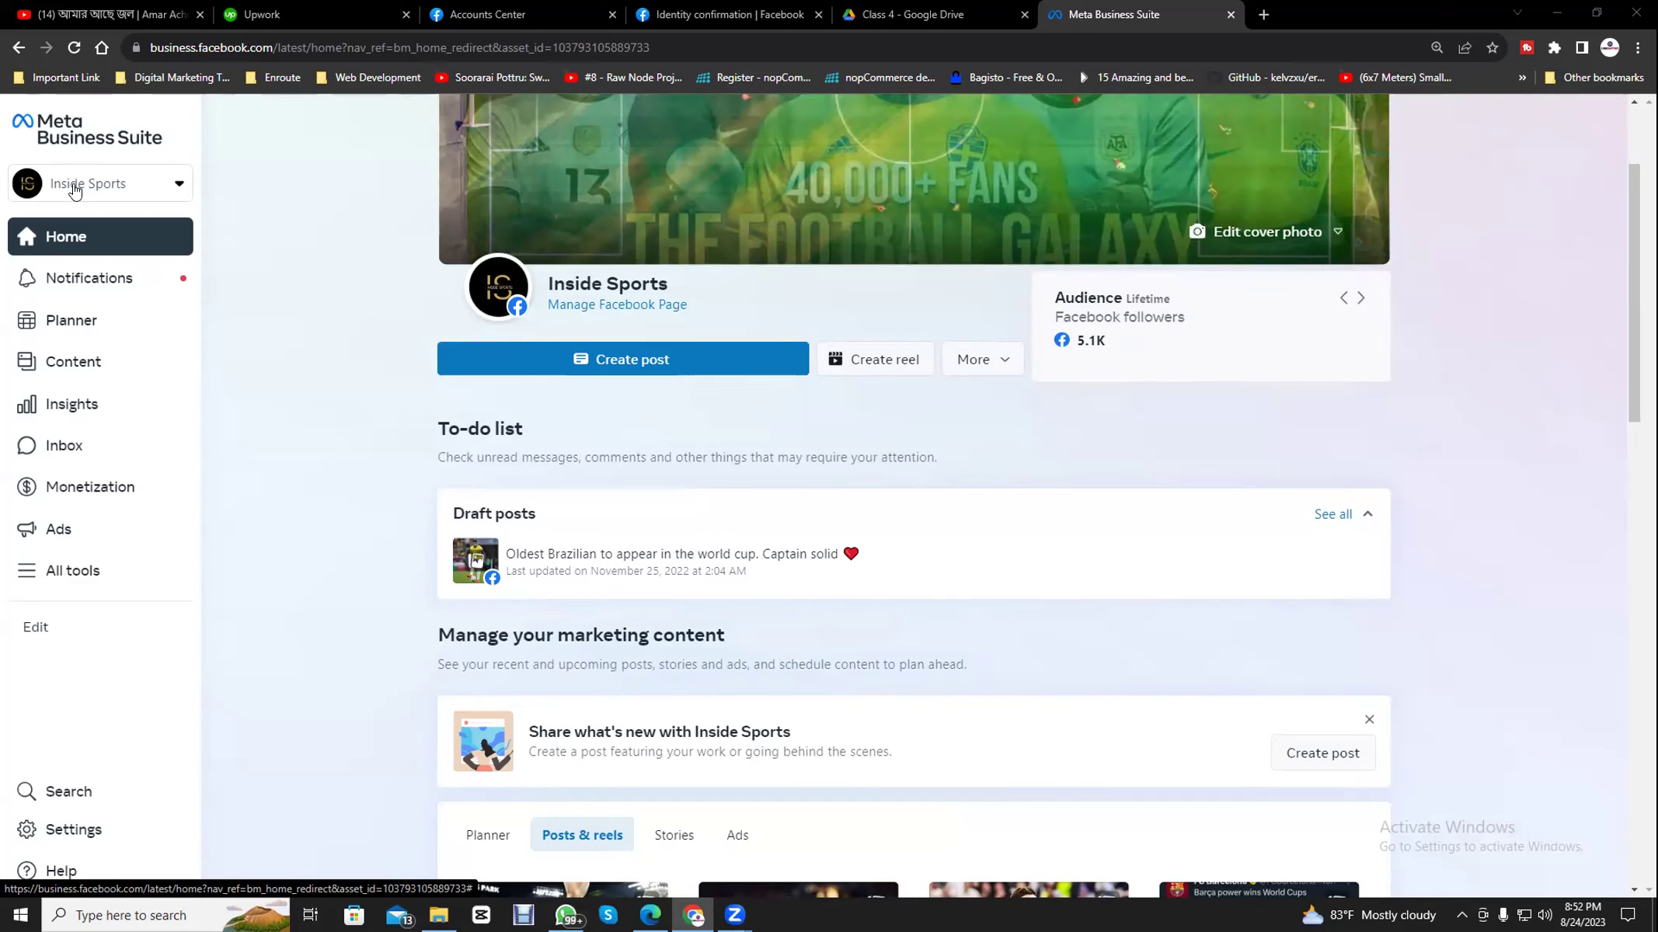
- Open the Inside Sports asset selector and expand it to all 12 assets
{"action": "left_click", "coordinate": [74, 186]}
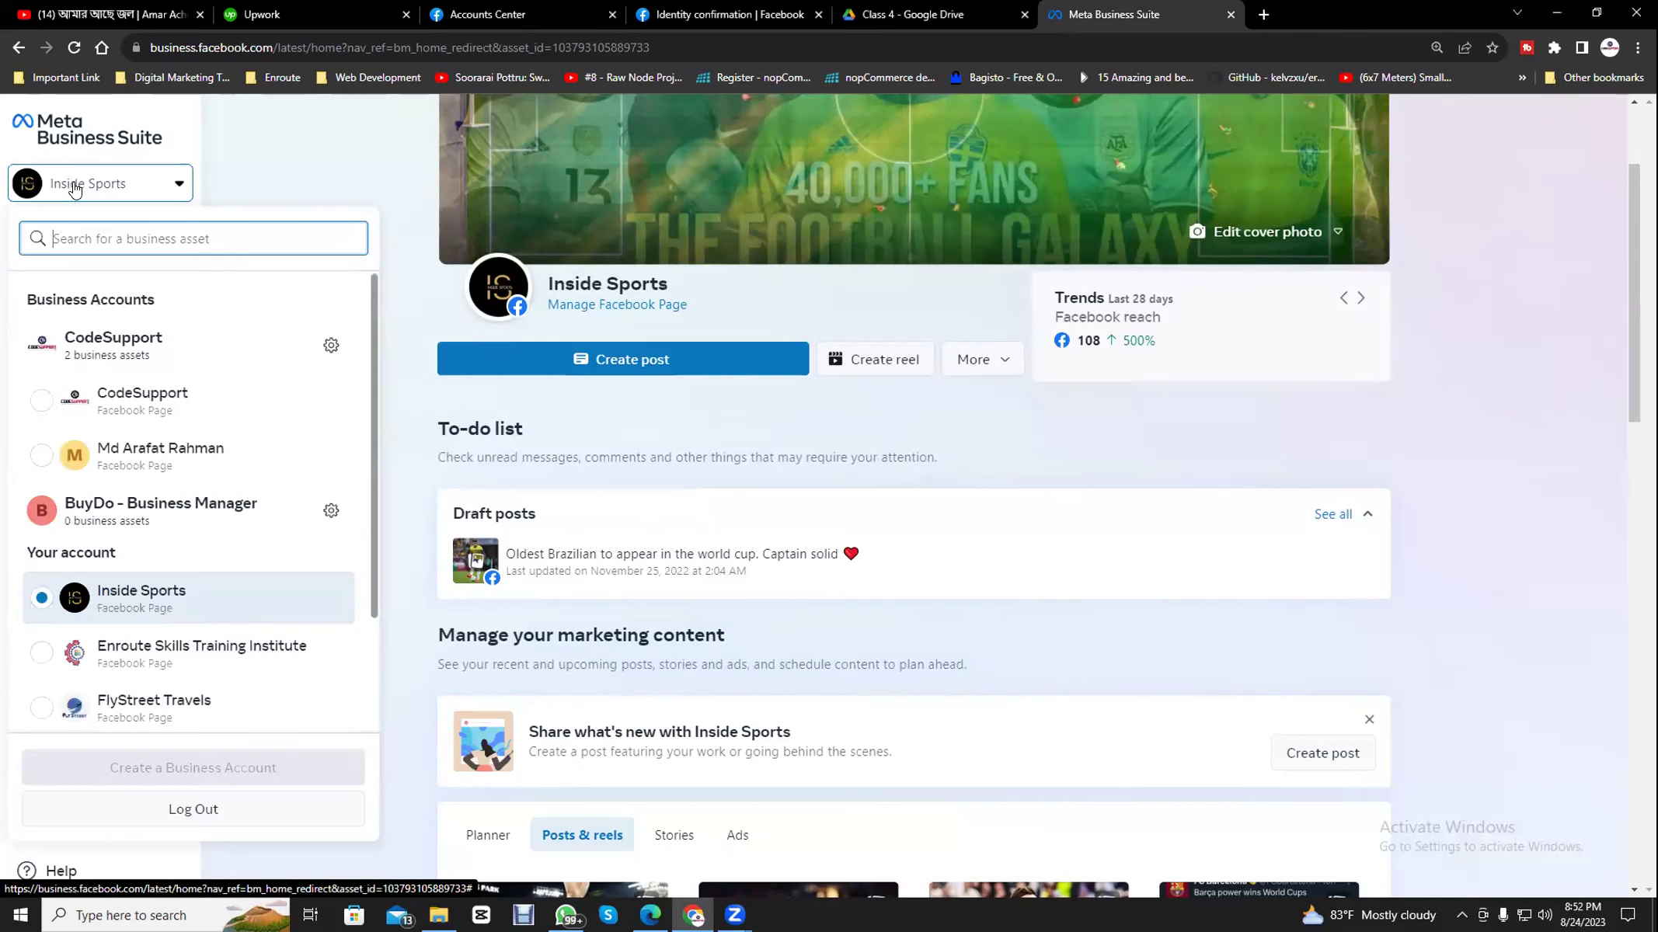
{"action": "scroll", "coordinate": [214, 528], "scroll_direction": "down", "scroll_amount": 2}
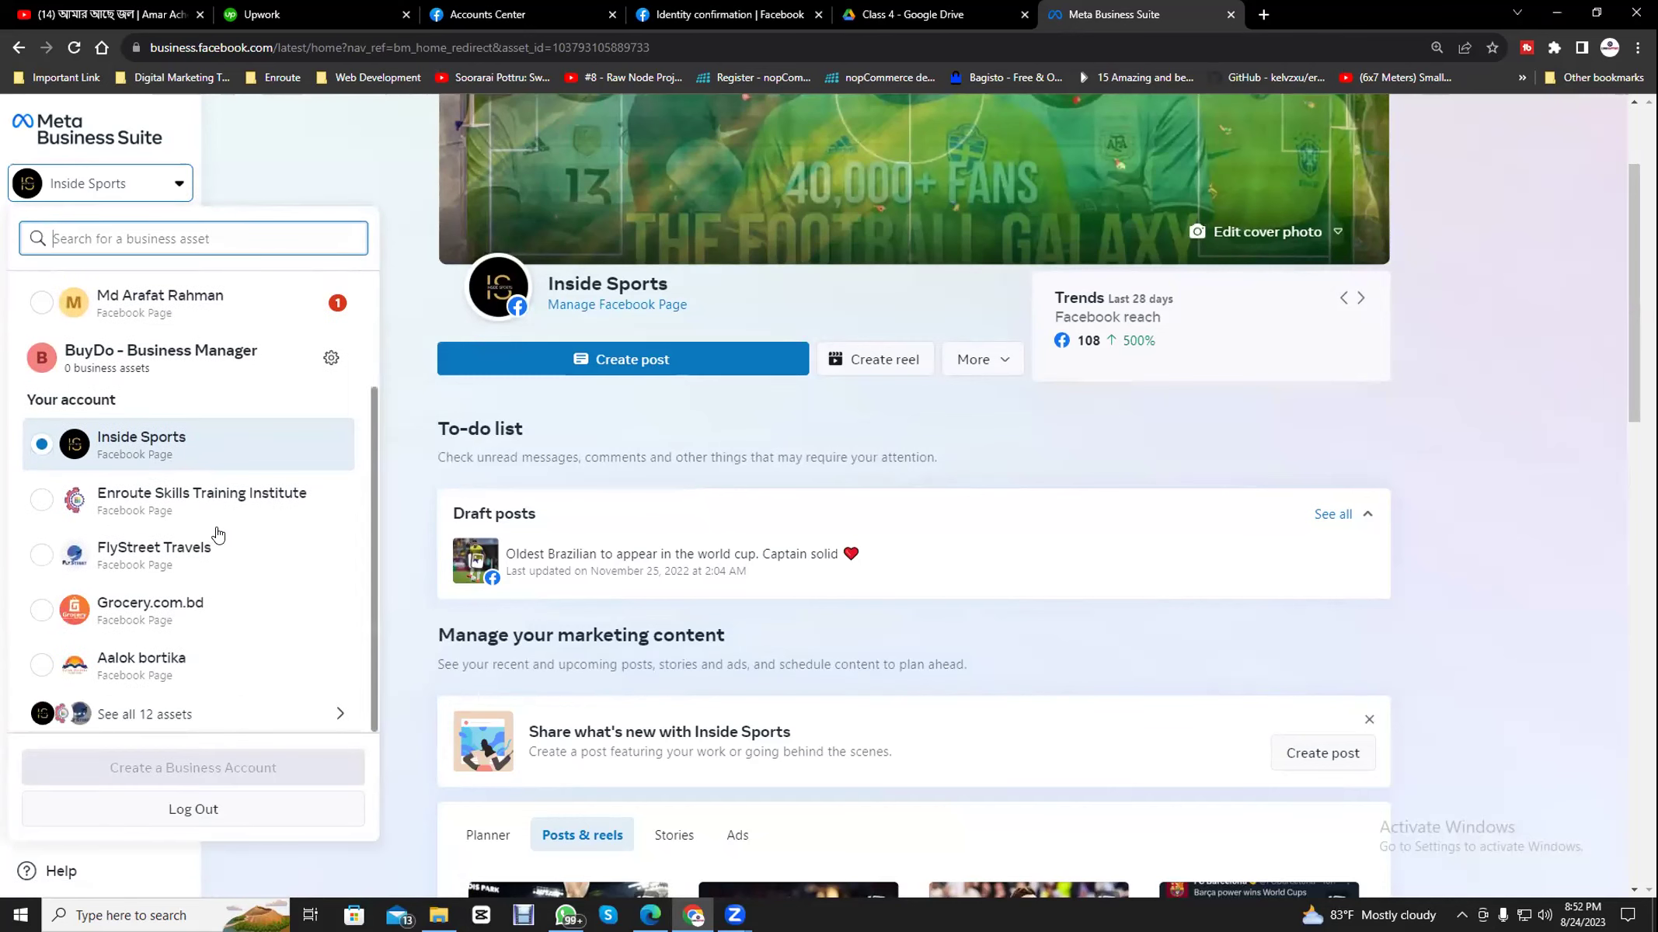
{"action": "left_click", "coordinate": [144, 714]}
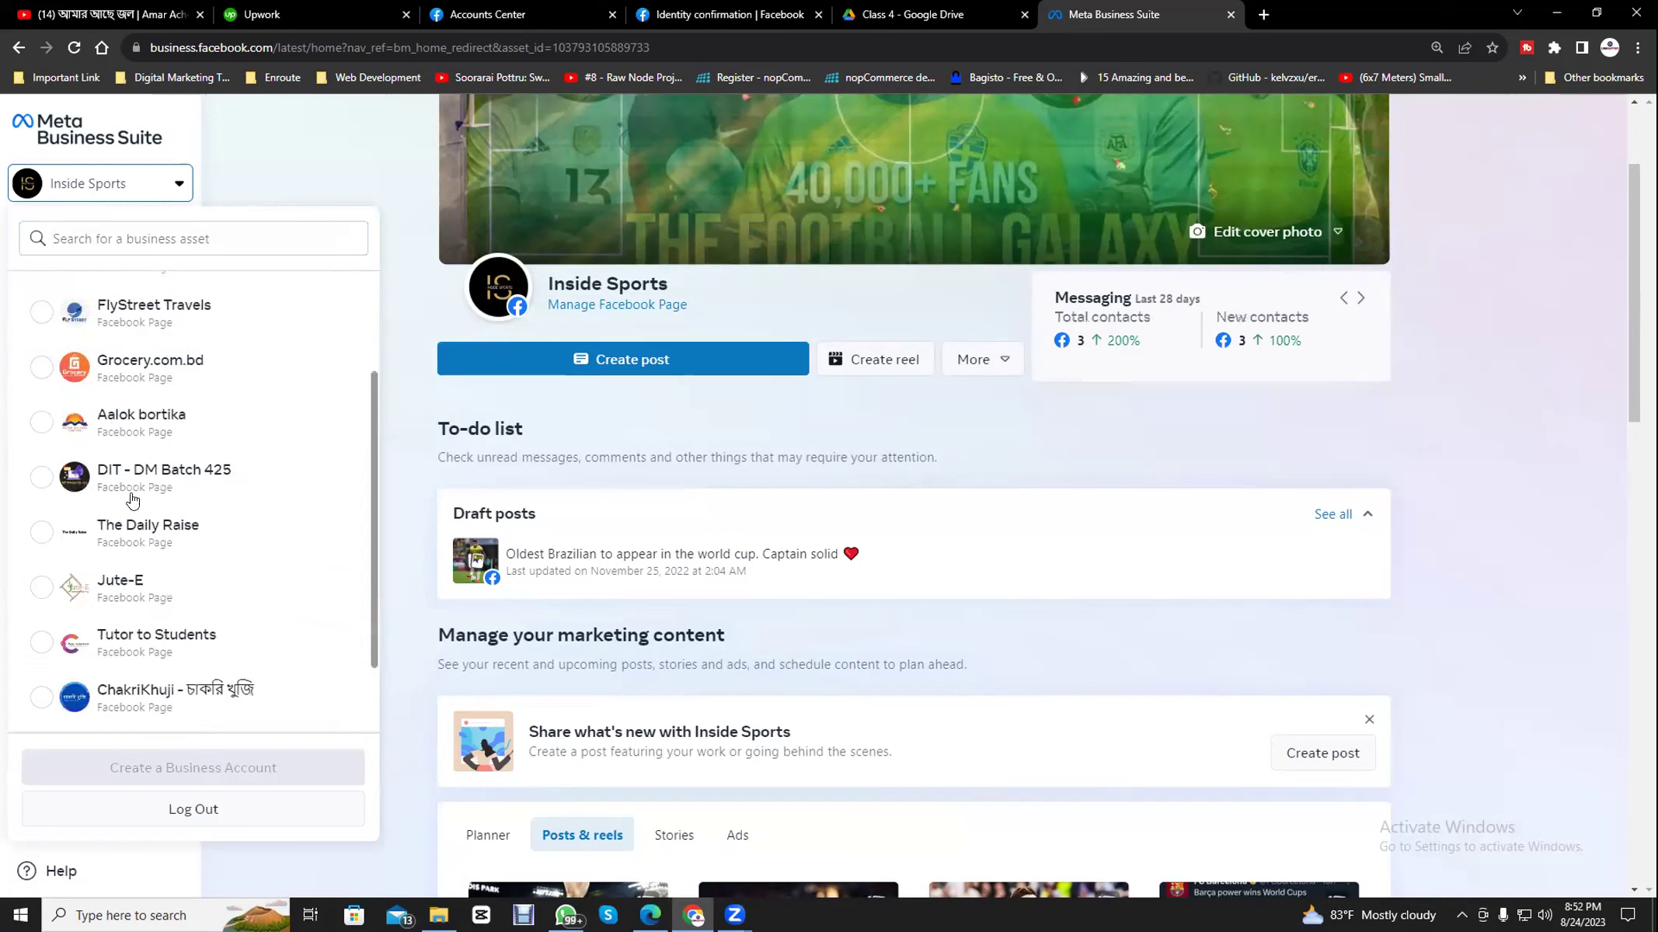
{"action": "scroll", "coordinate": [132, 500], "scroll_direction": "down", "scroll_amount": 1}
- Browse the CodeSupport, BuyDo, Inside Sports, Enroute and FlyStreet entries, then pick CodeSupport
{"action": "mouse_move", "coordinate": [113, 698]}
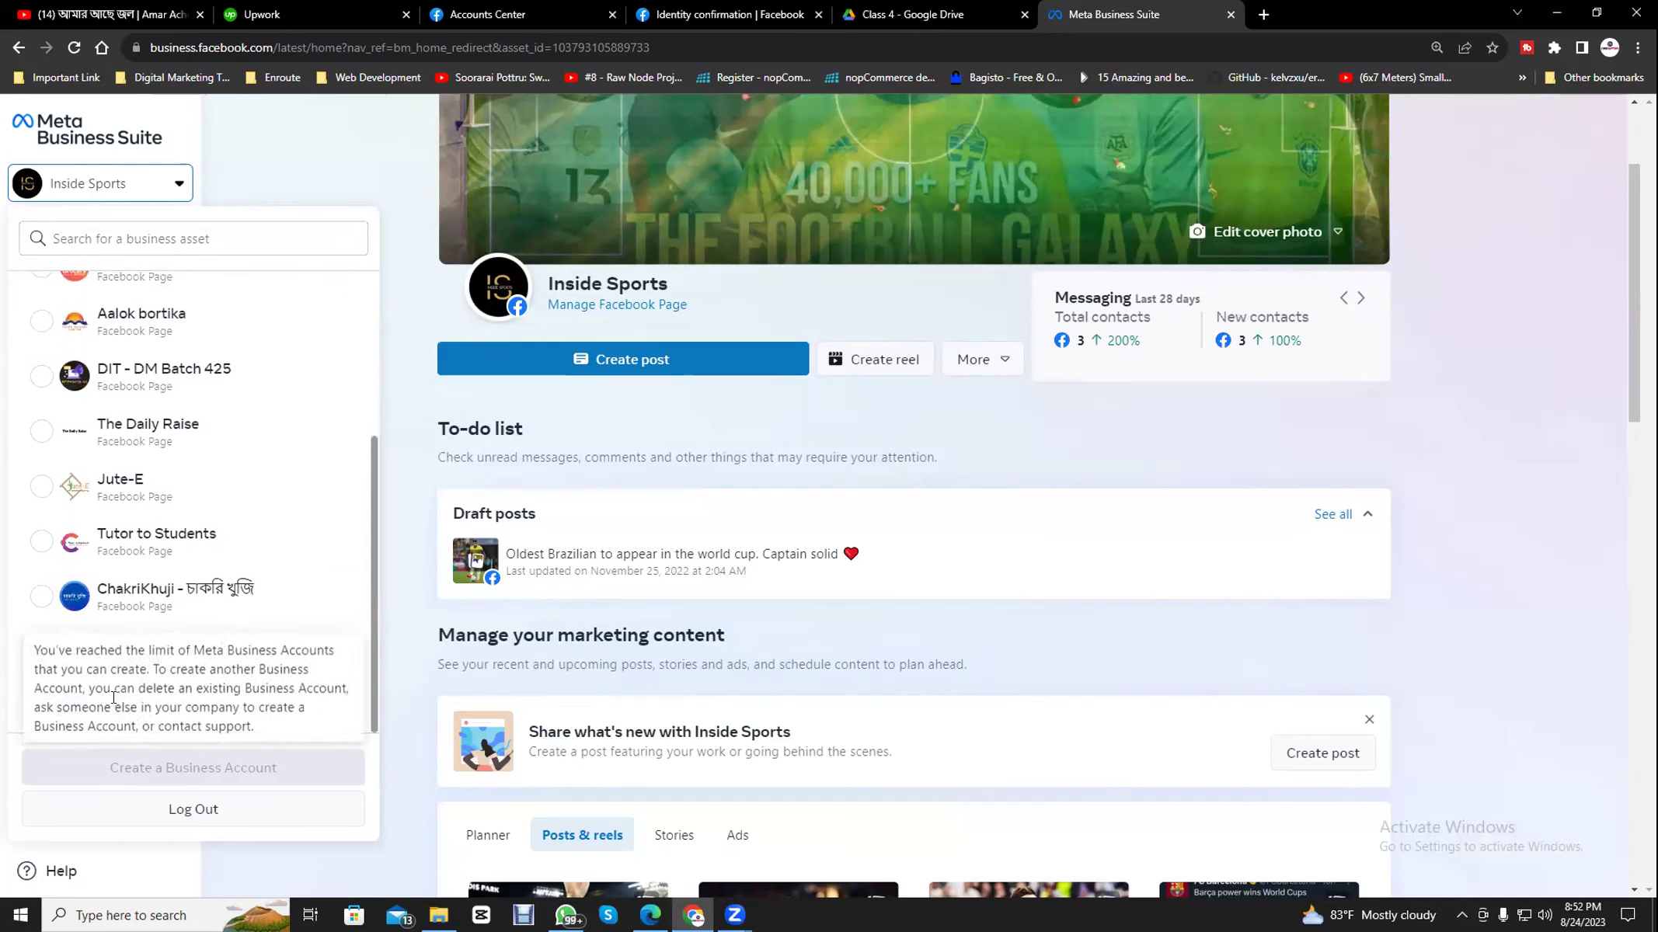
{"action": "scroll", "coordinate": [146, 684], "scroll_direction": "up", "scroll_amount": 3}
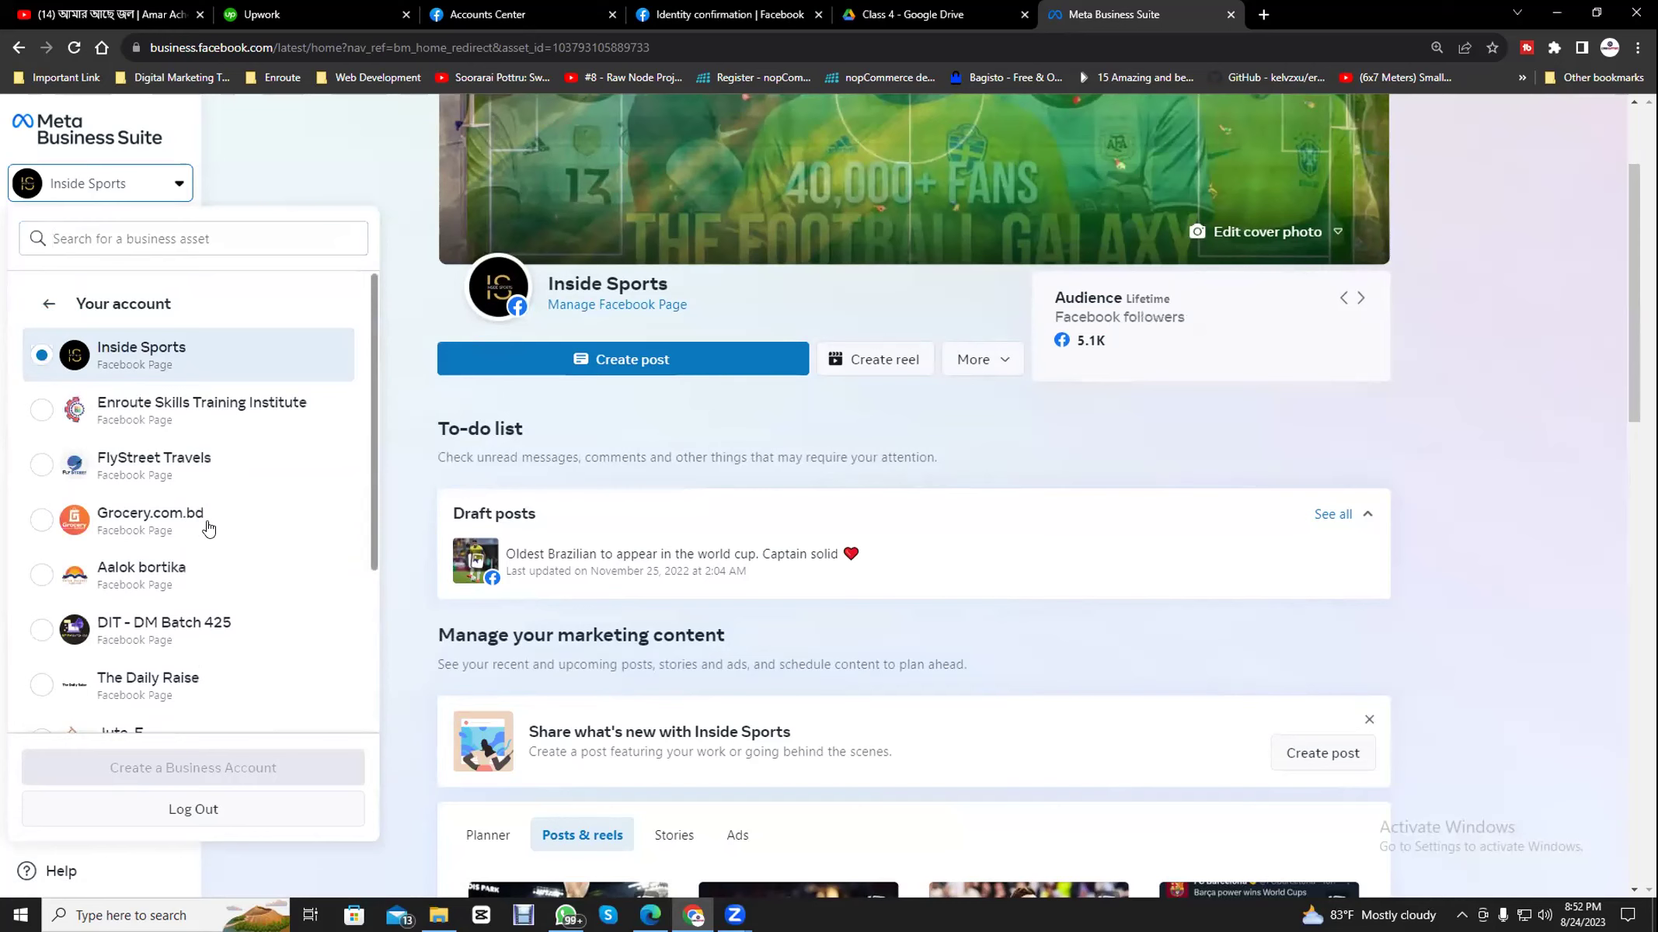
{"action": "scroll", "coordinate": [167, 626], "scroll_direction": "down", "scroll_amount": 2}
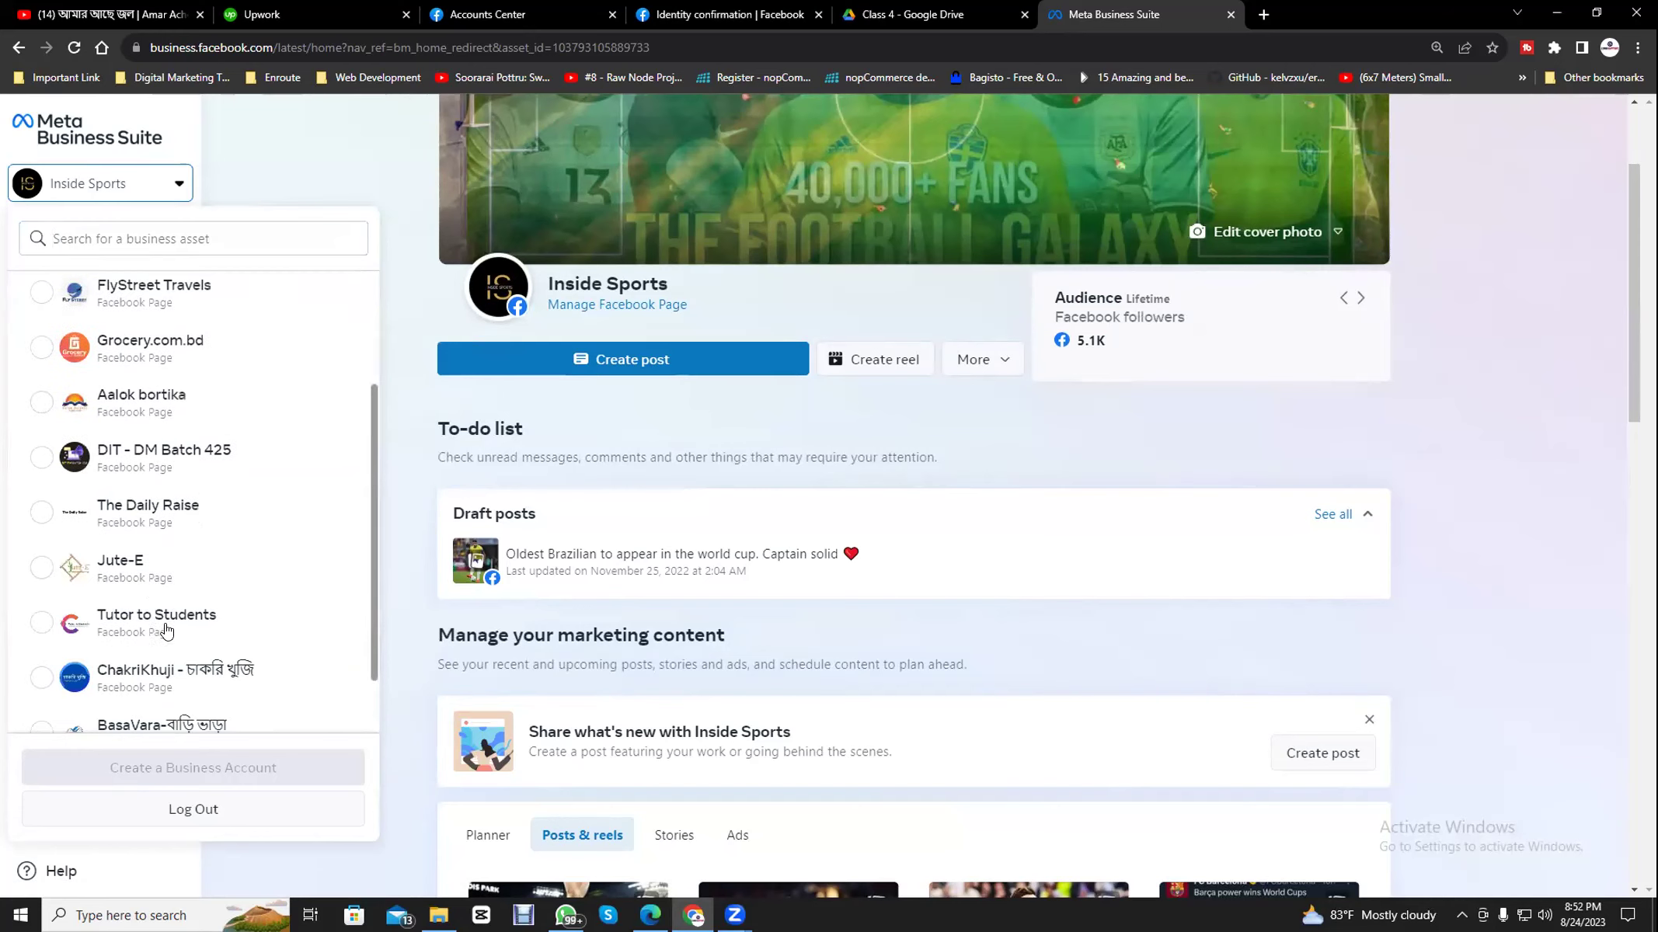
{"action": "scroll", "coordinate": [167, 633], "scroll_direction": "down", "scroll_amount": 1}
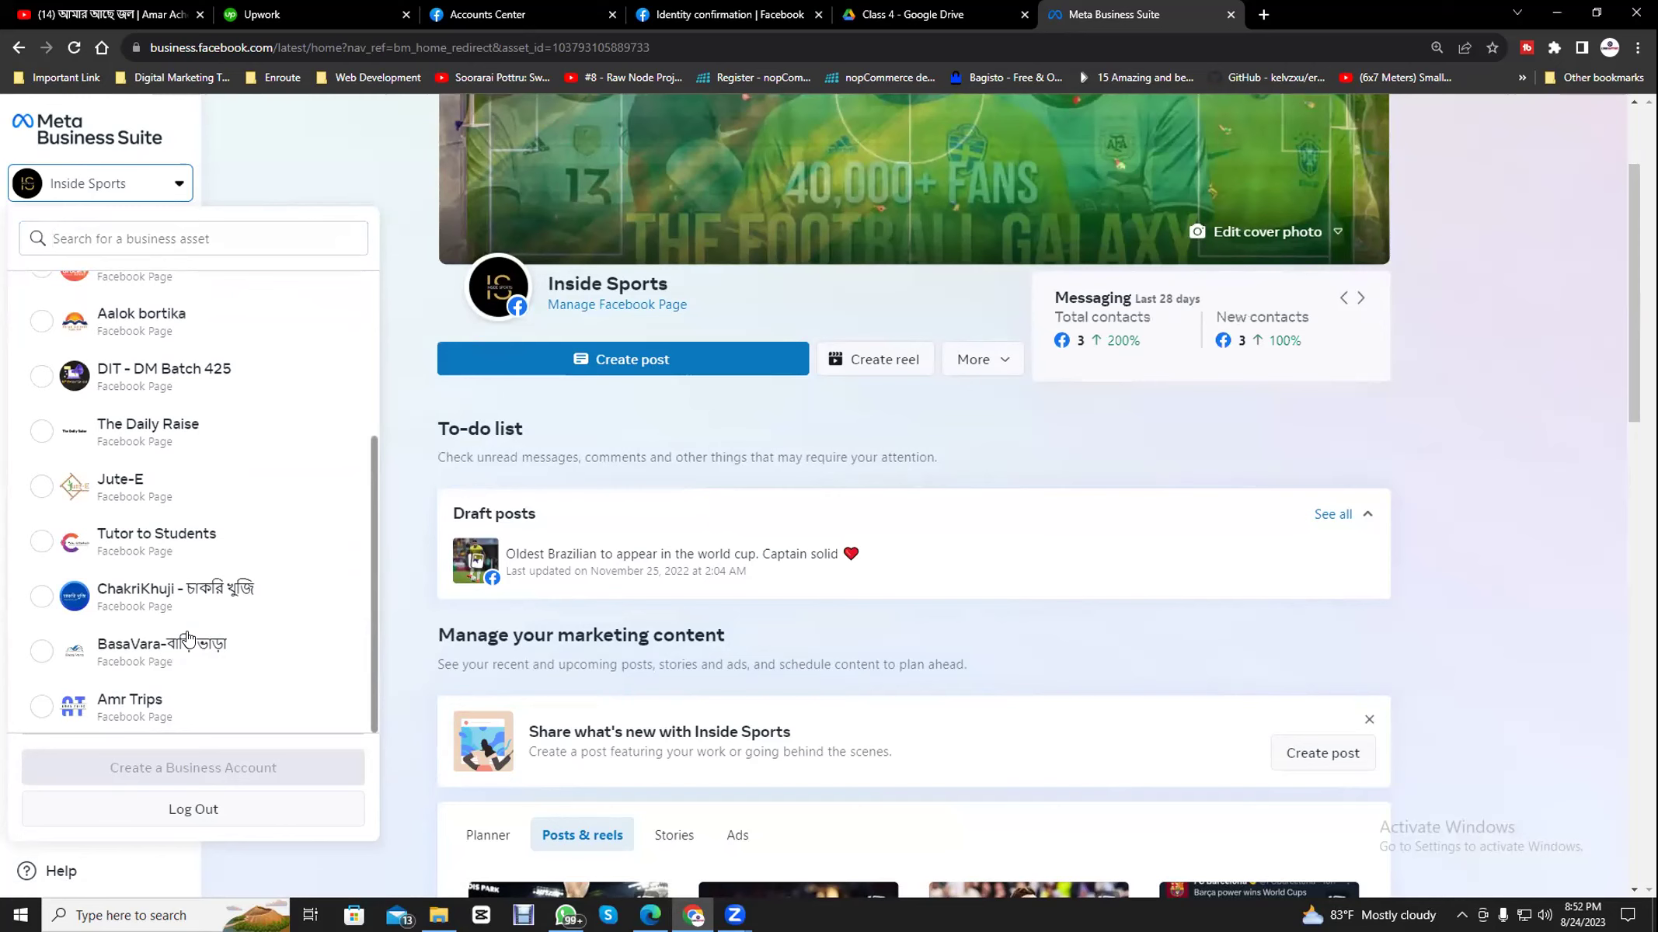
{"action": "scroll", "coordinate": [240, 399], "scroll_direction": "up", "scroll_amount": 3}
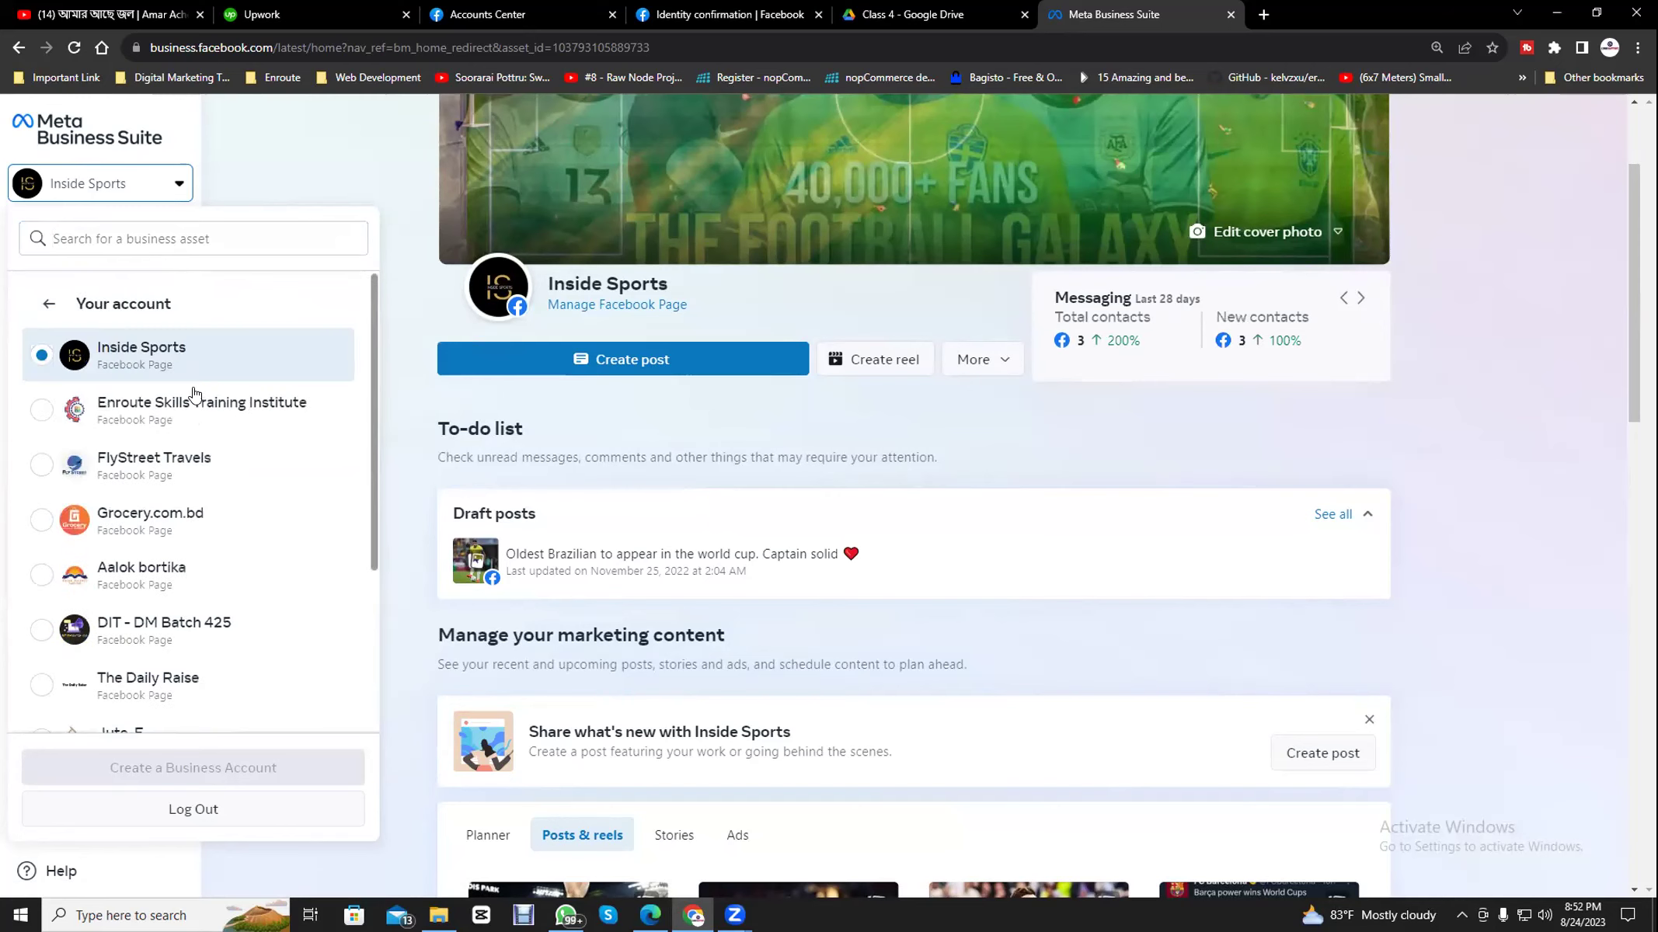
{"action": "scroll", "coordinate": [204, 470], "scroll_direction": "down", "scroll_amount": 4}
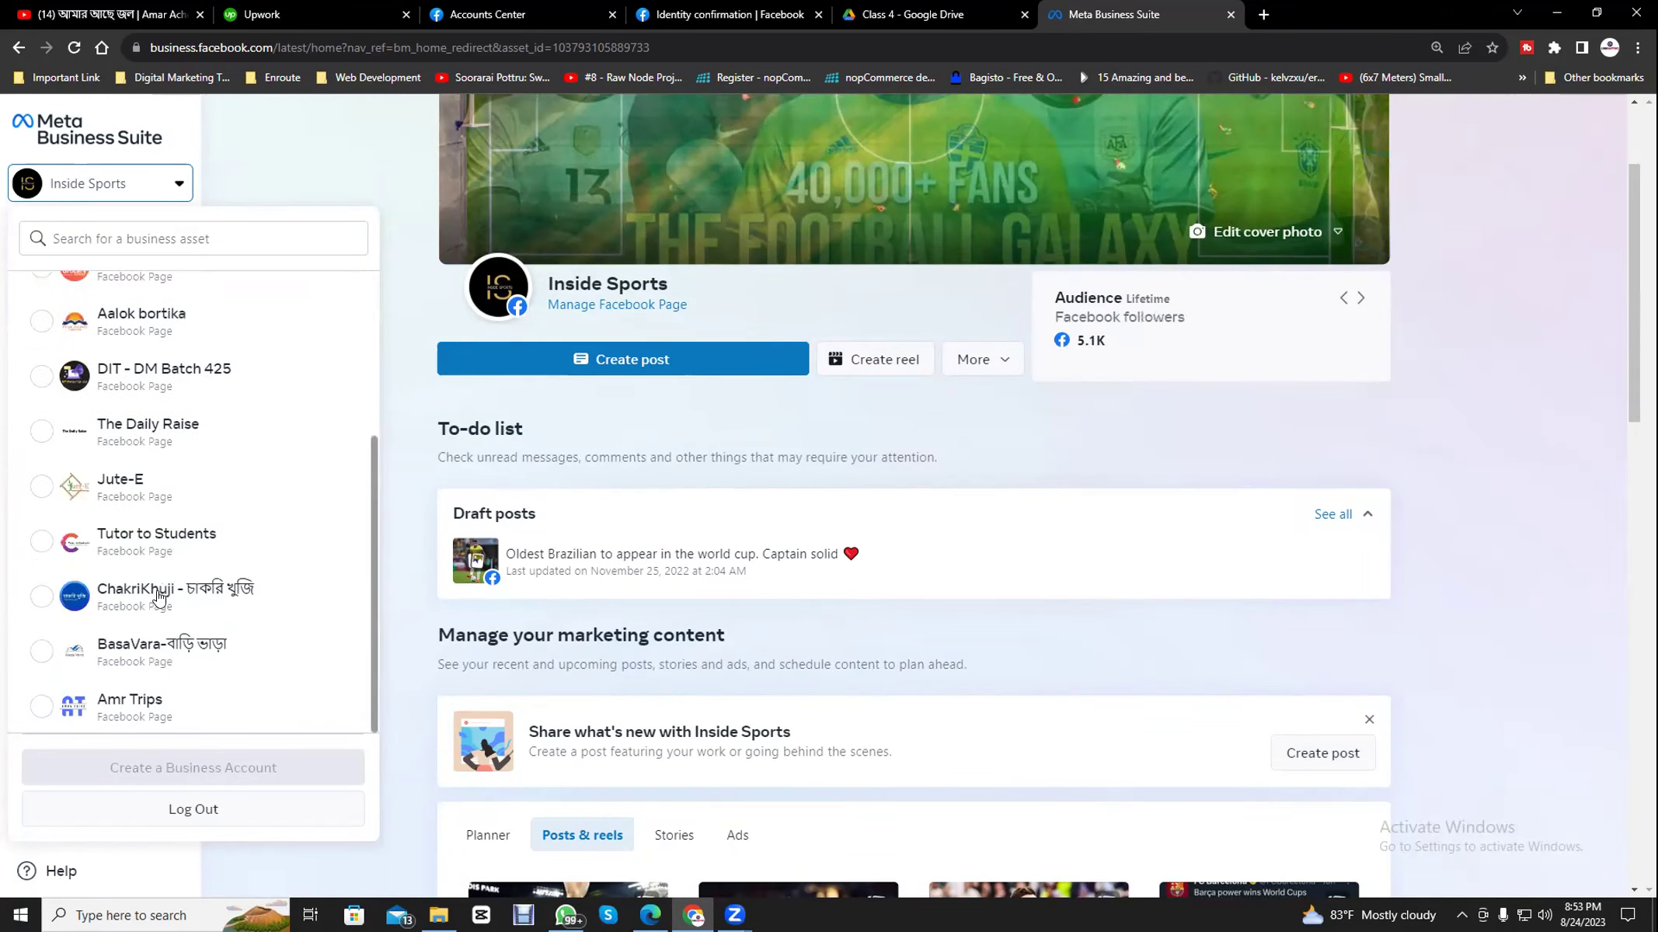
{"action": "scroll", "coordinate": [150, 652], "scroll_direction": "up", "scroll_amount": 4}
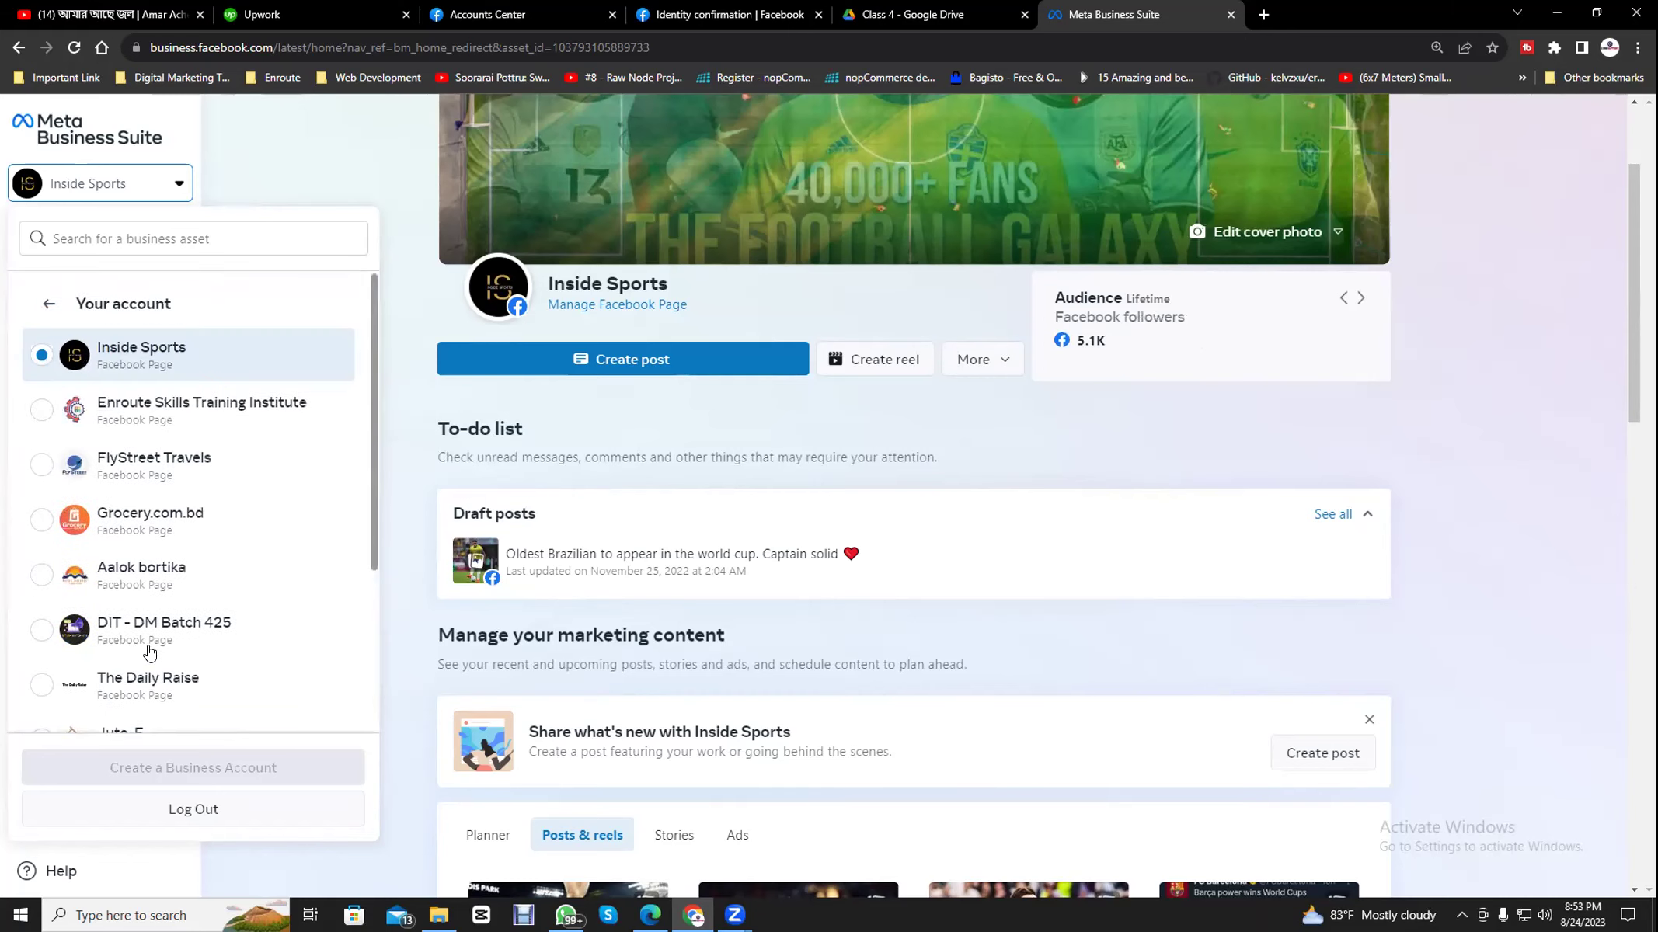
{"action": "scroll", "coordinate": [49, 318], "scroll_direction": "up", "scroll_amount": 3}
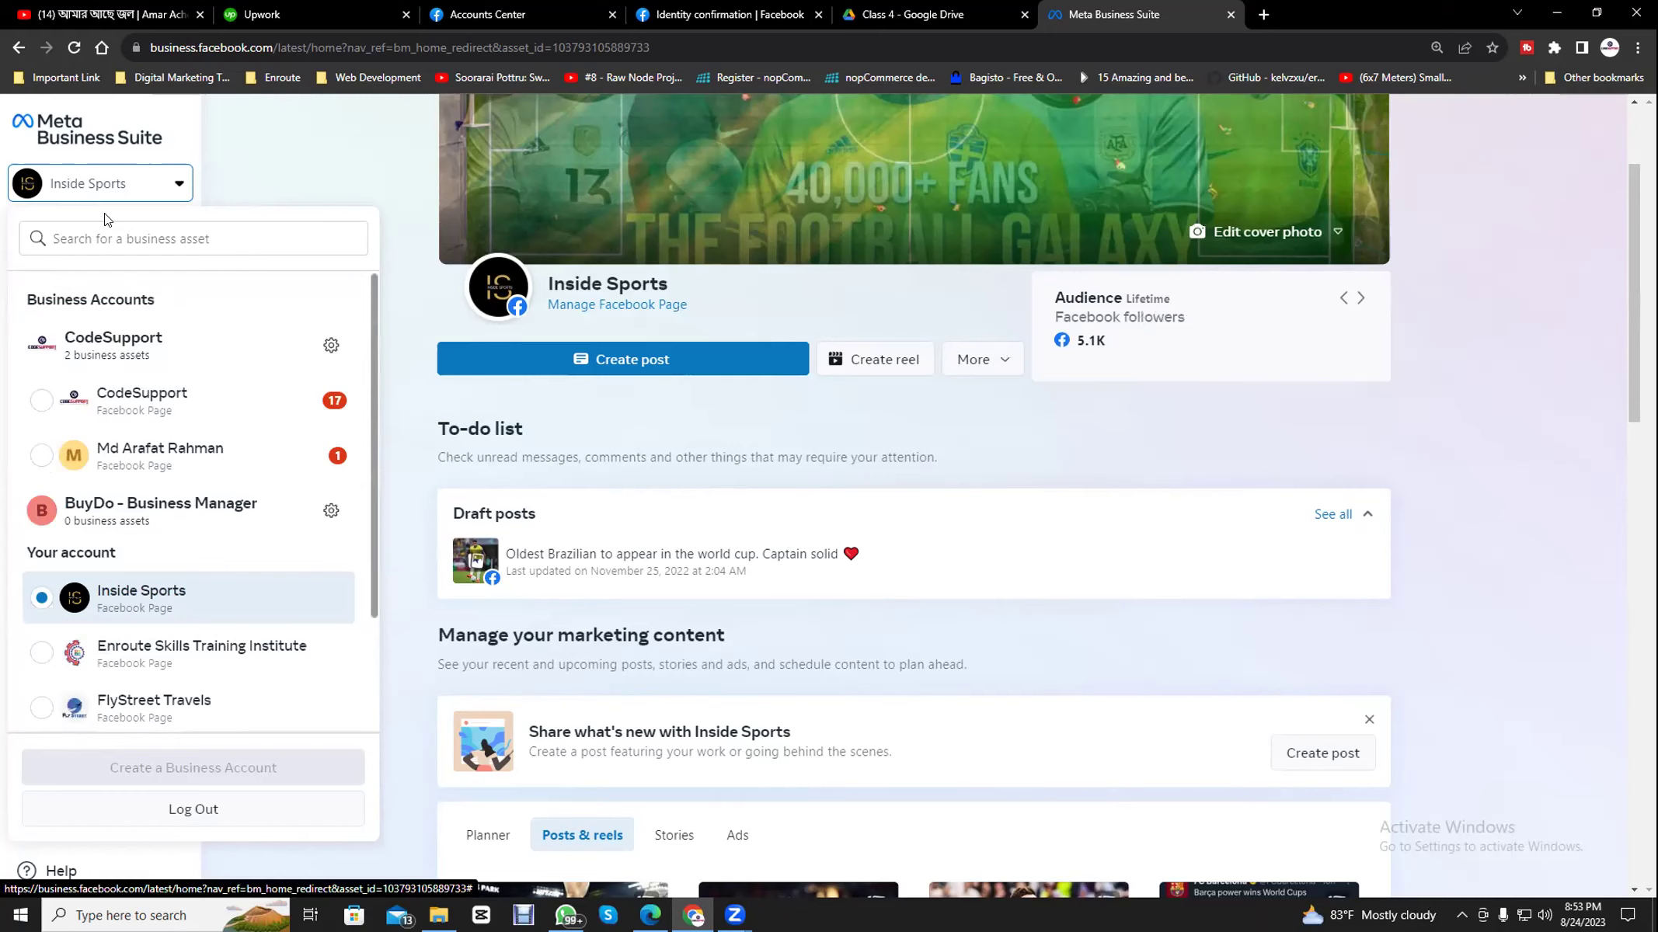
{"action": "left_click", "coordinate": [42, 401]}
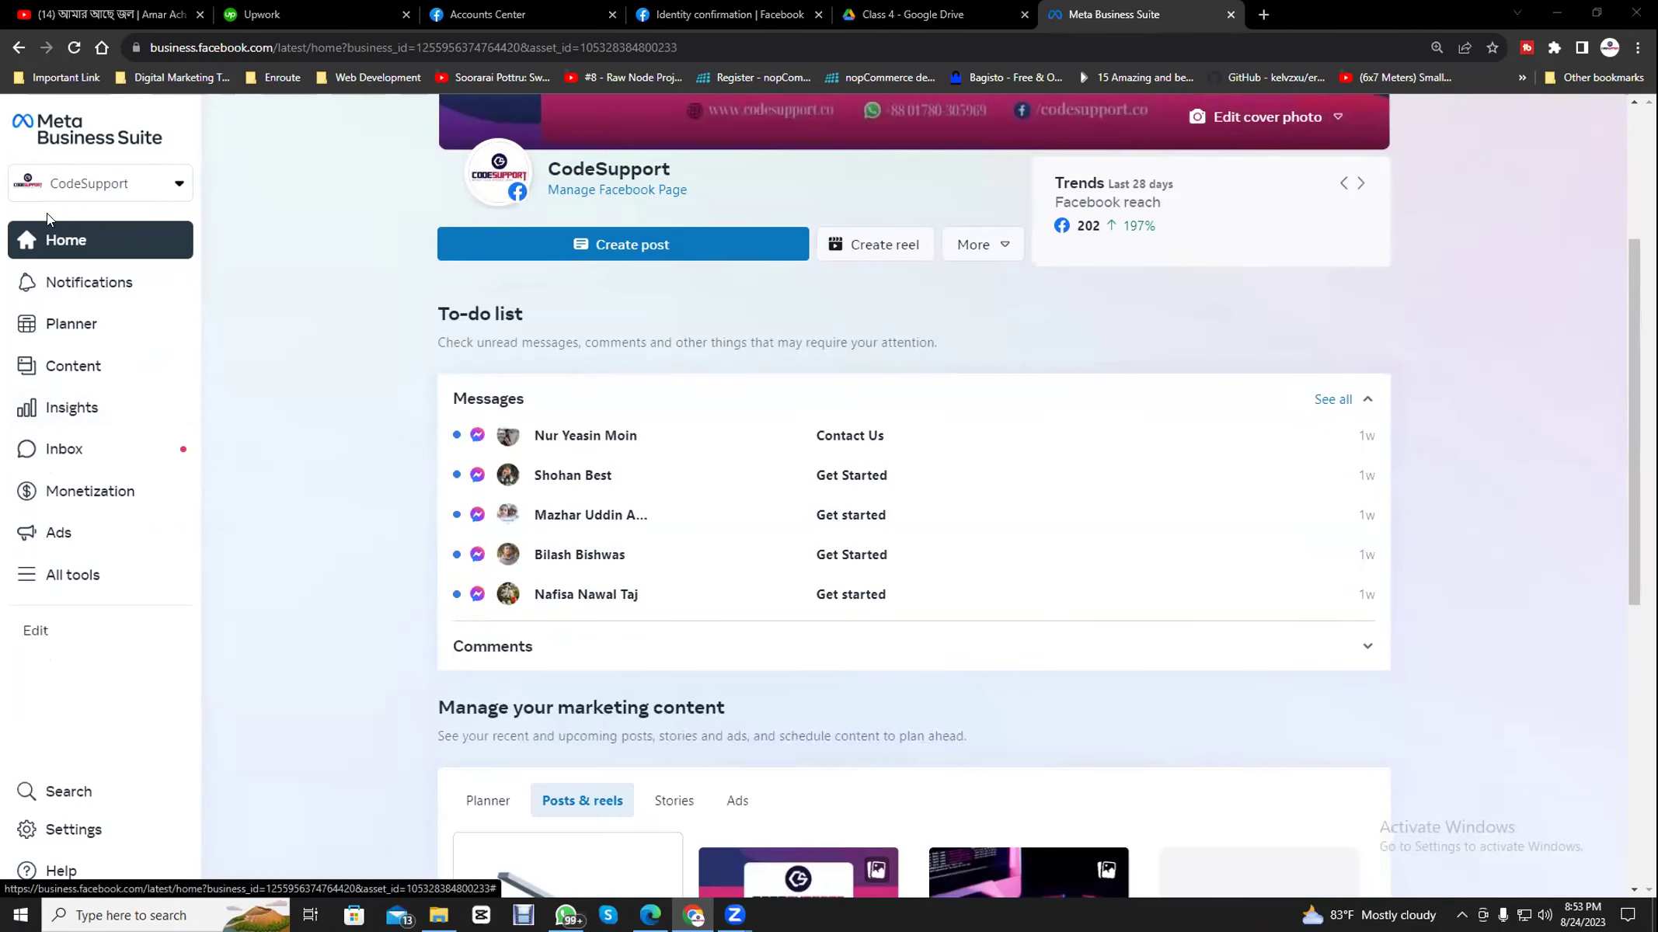
- Reopen and close the asset switcher on the CodeSupport home page
{"action": "left_click", "coordinate": [138, 193]}
{"action": "left_click", "coordinate": [132, 194]}
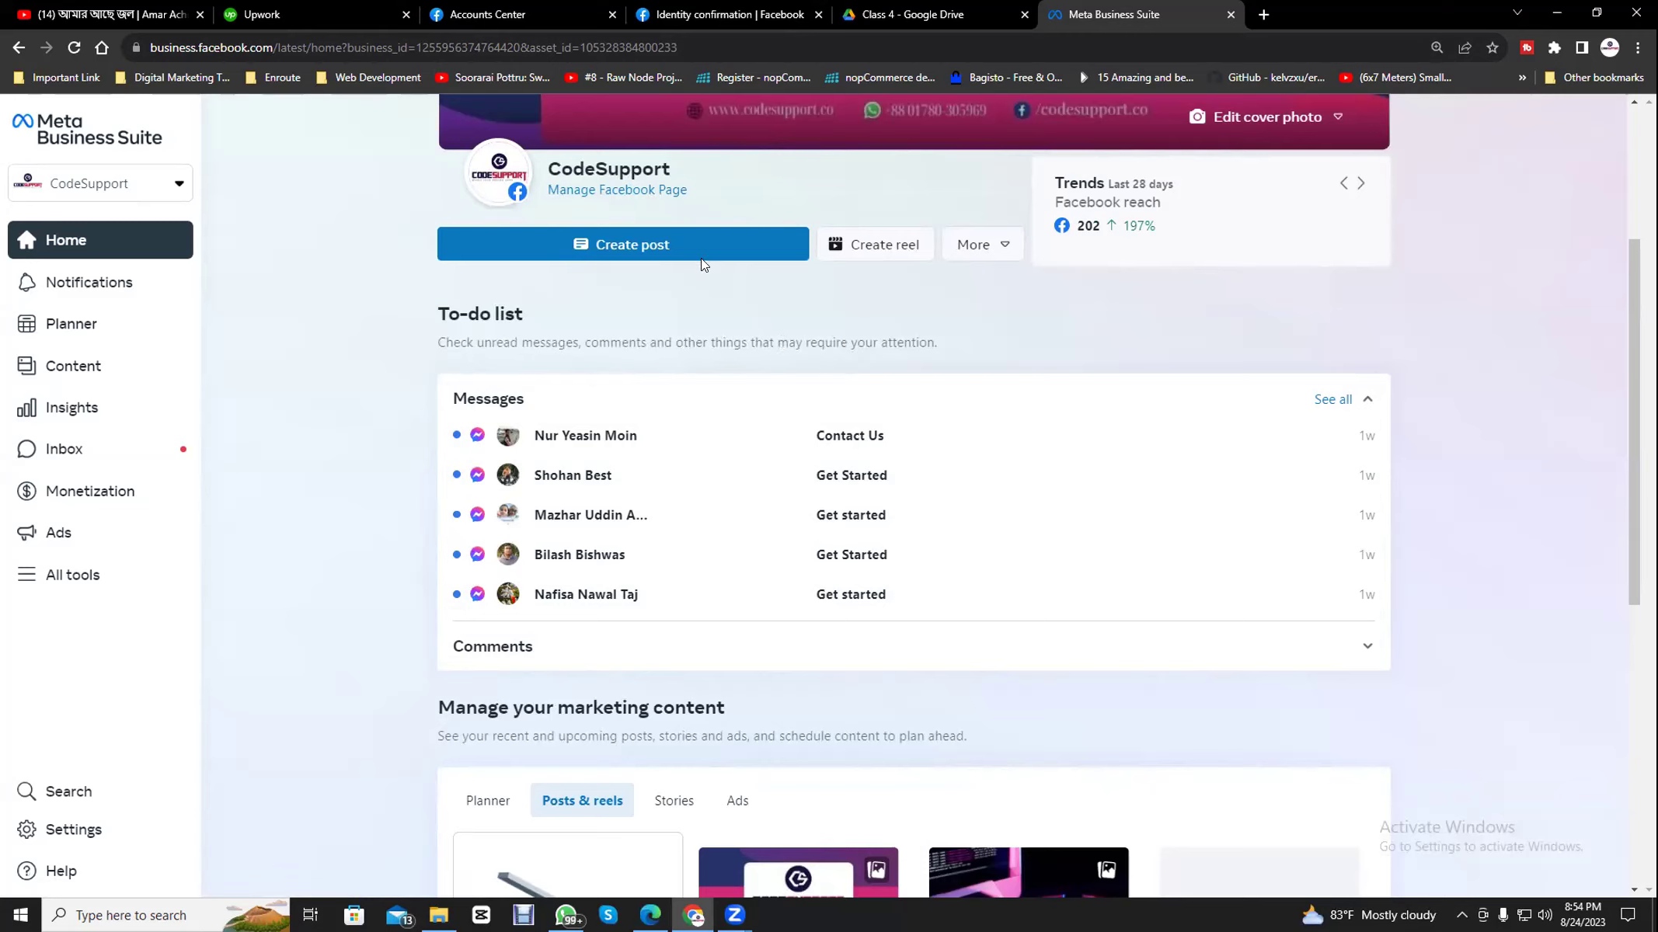
{"action": "left_click_drag", "start_coordinate": [439, 342], "coordinate": [995, 306]}
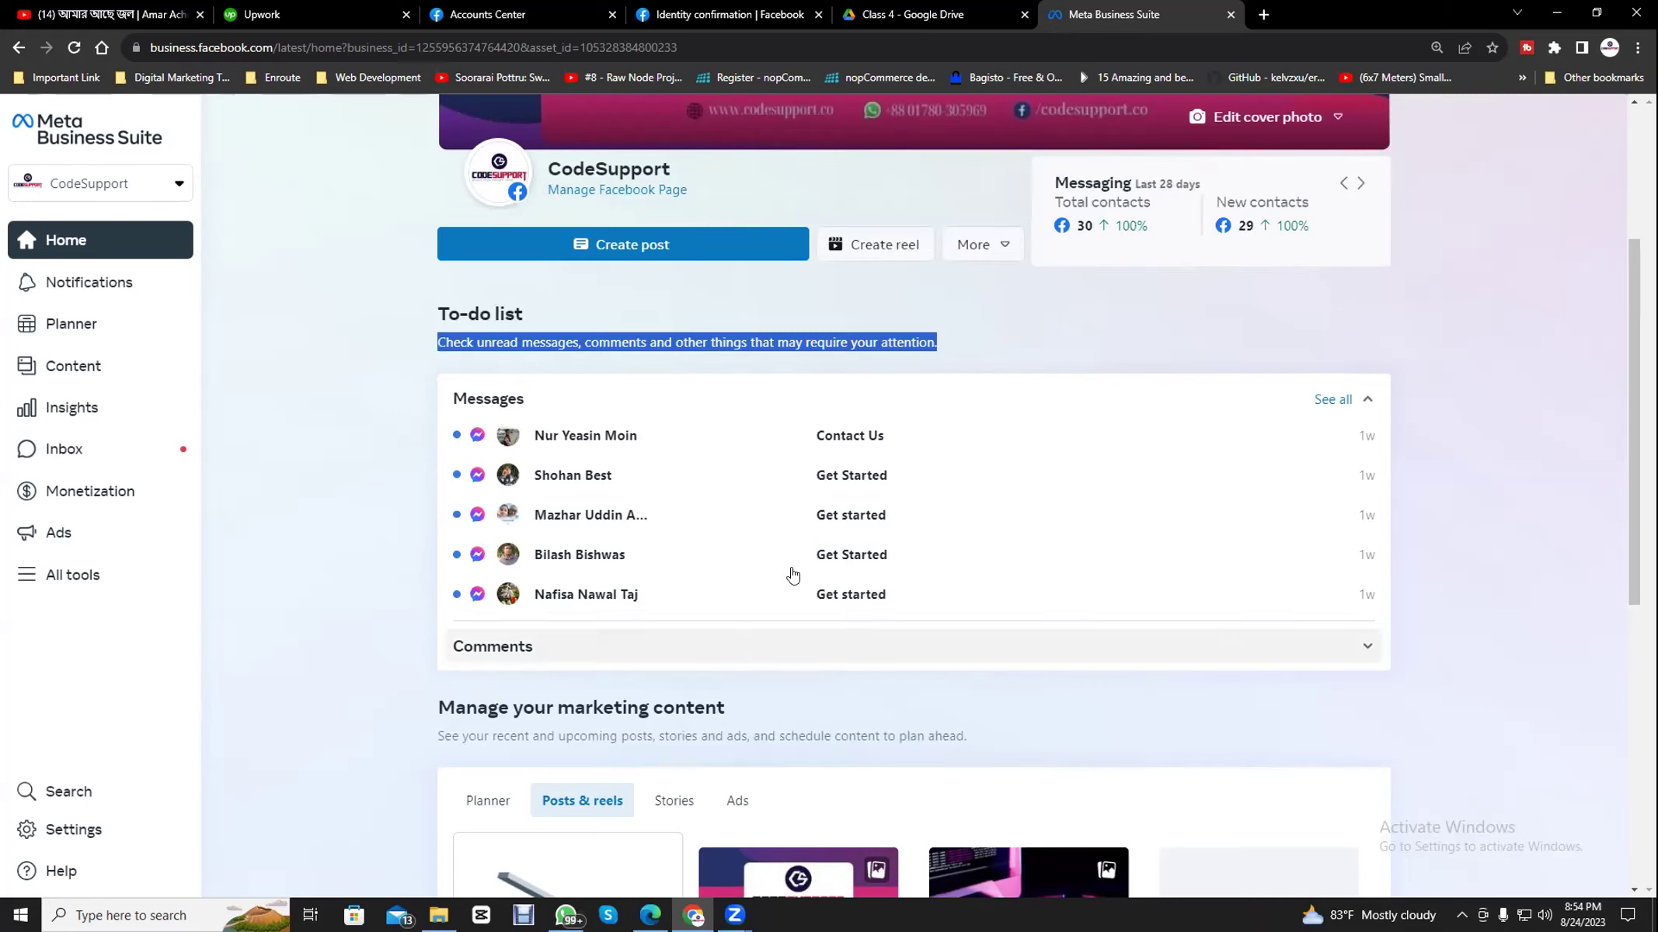
{"action": "left_click", "coordinate": [956, 345]}
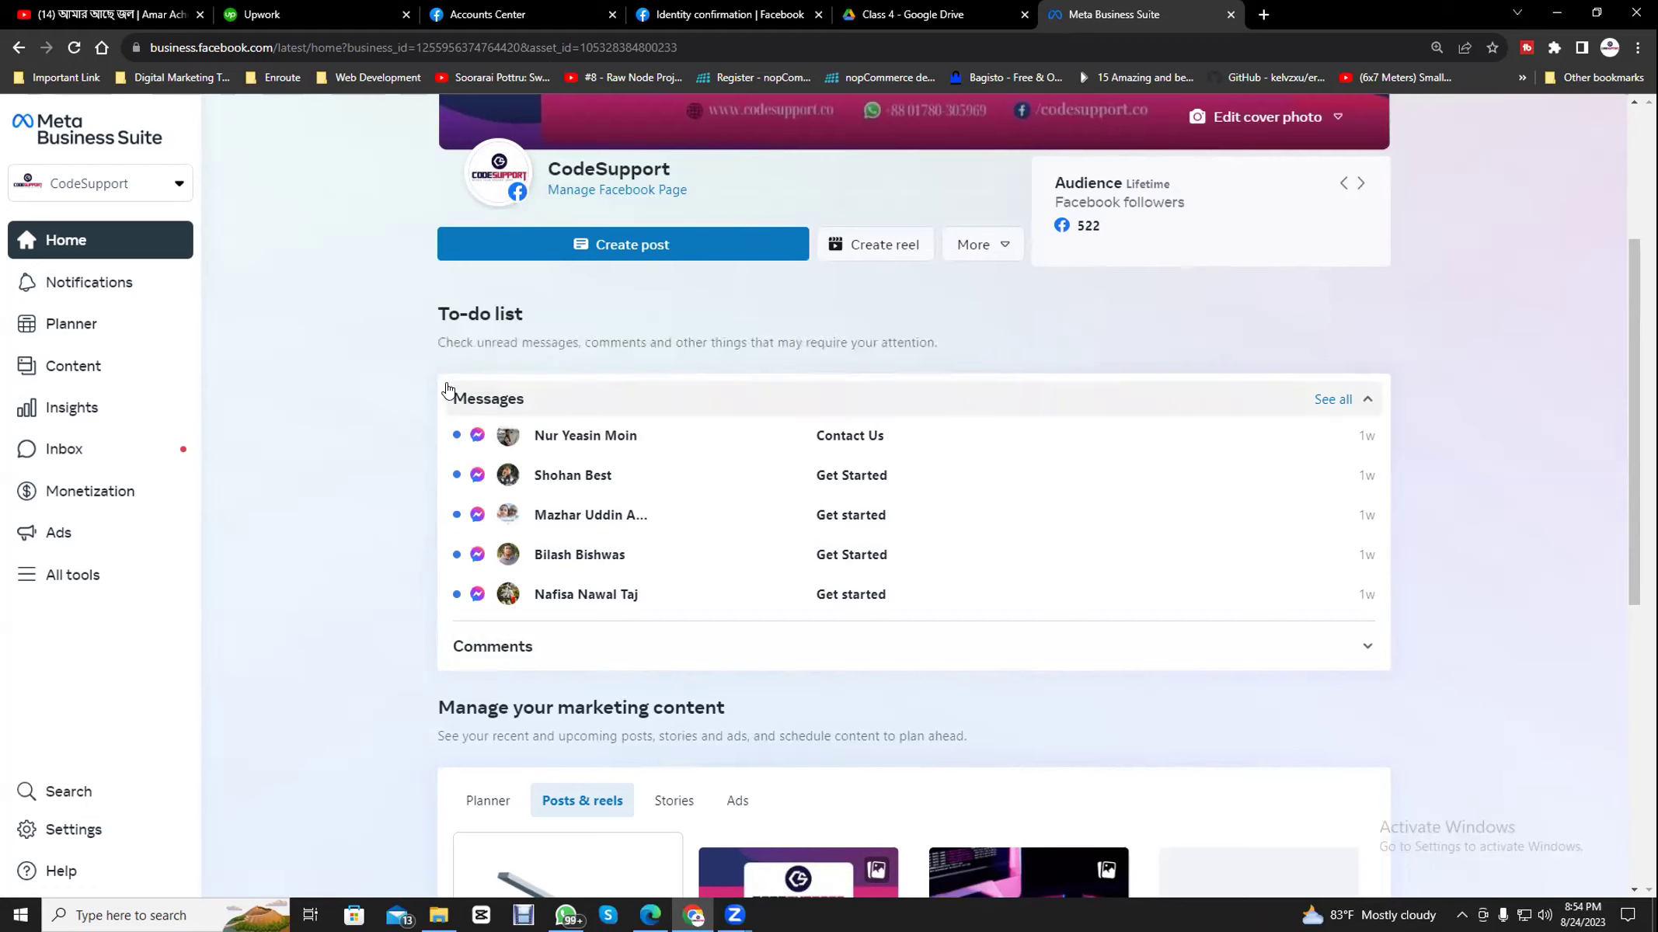
{"action": "triple_click", "coordinate": [436, 336]}
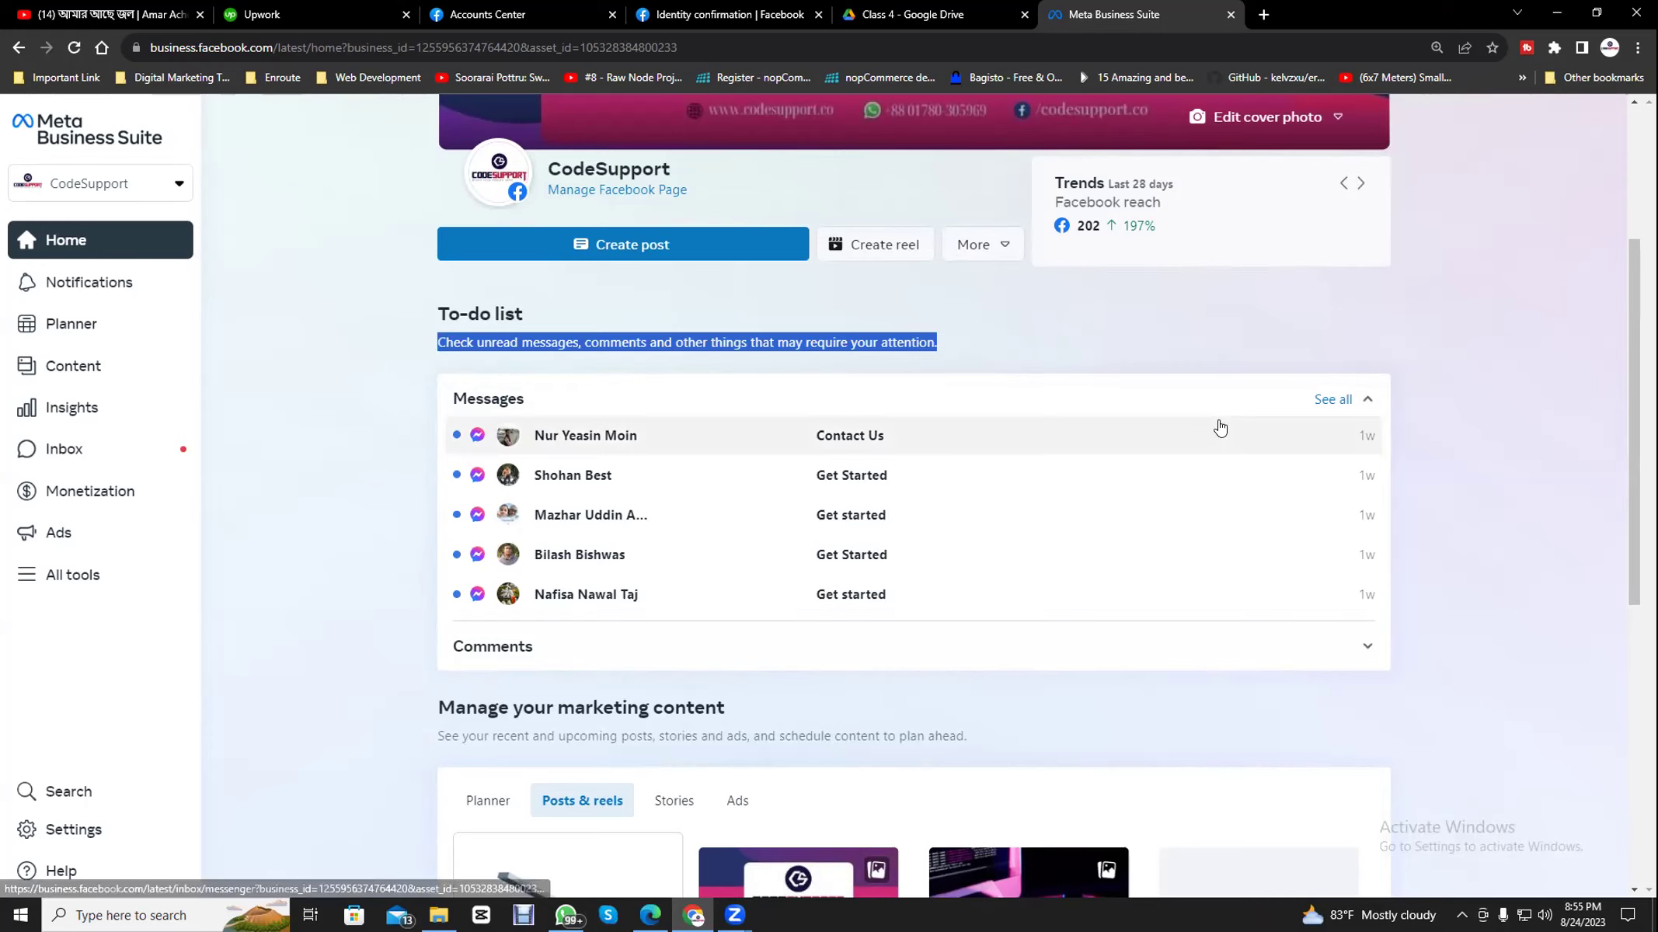
{"action": "left_click", "coordinate": [970, 317]}
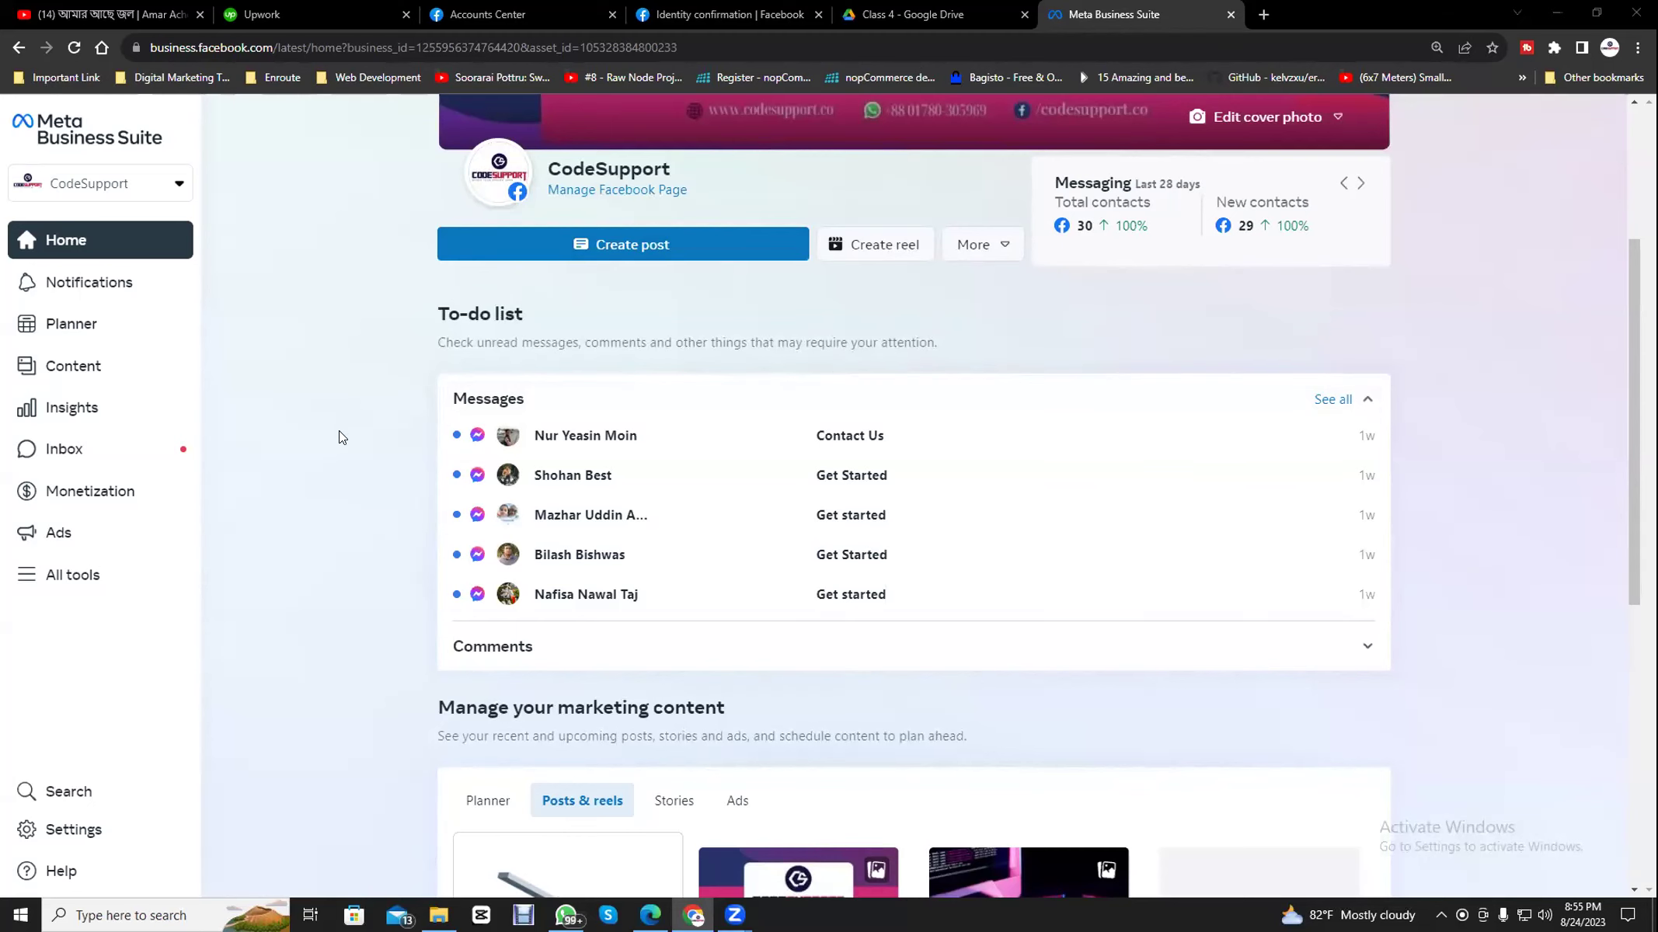
{"action": "scroll", "coordinate": [340, 431], "scroll_direction": "up", "scroll_amount": 4}
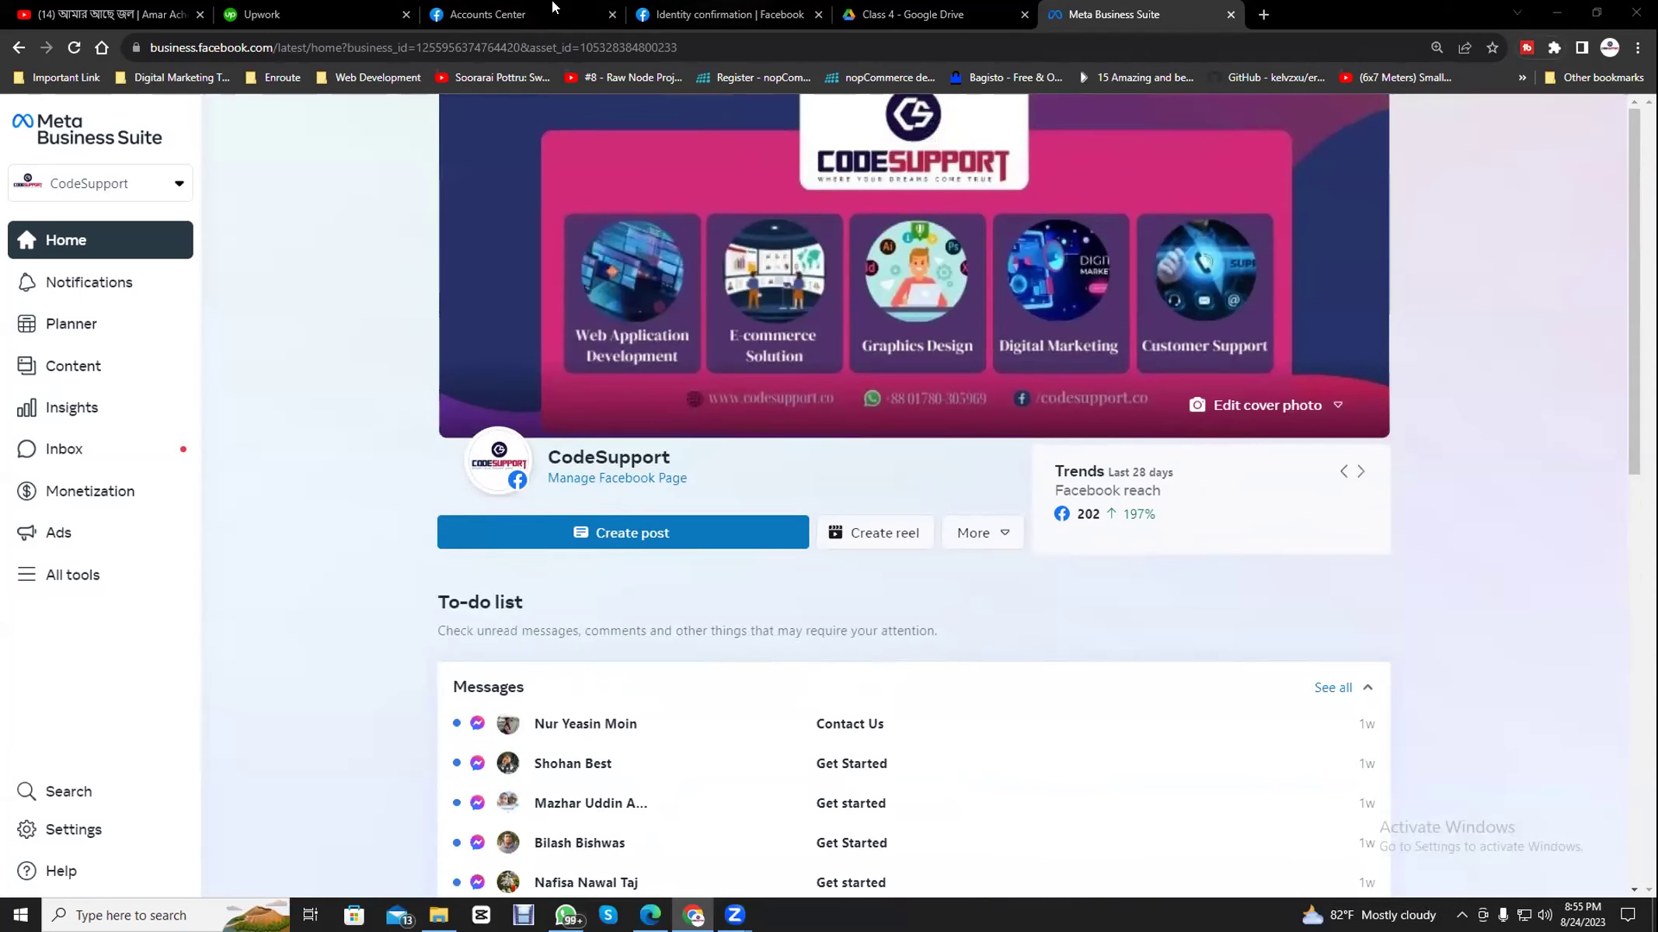
{"action": "left_click", "coordinate": [1263, 14]}
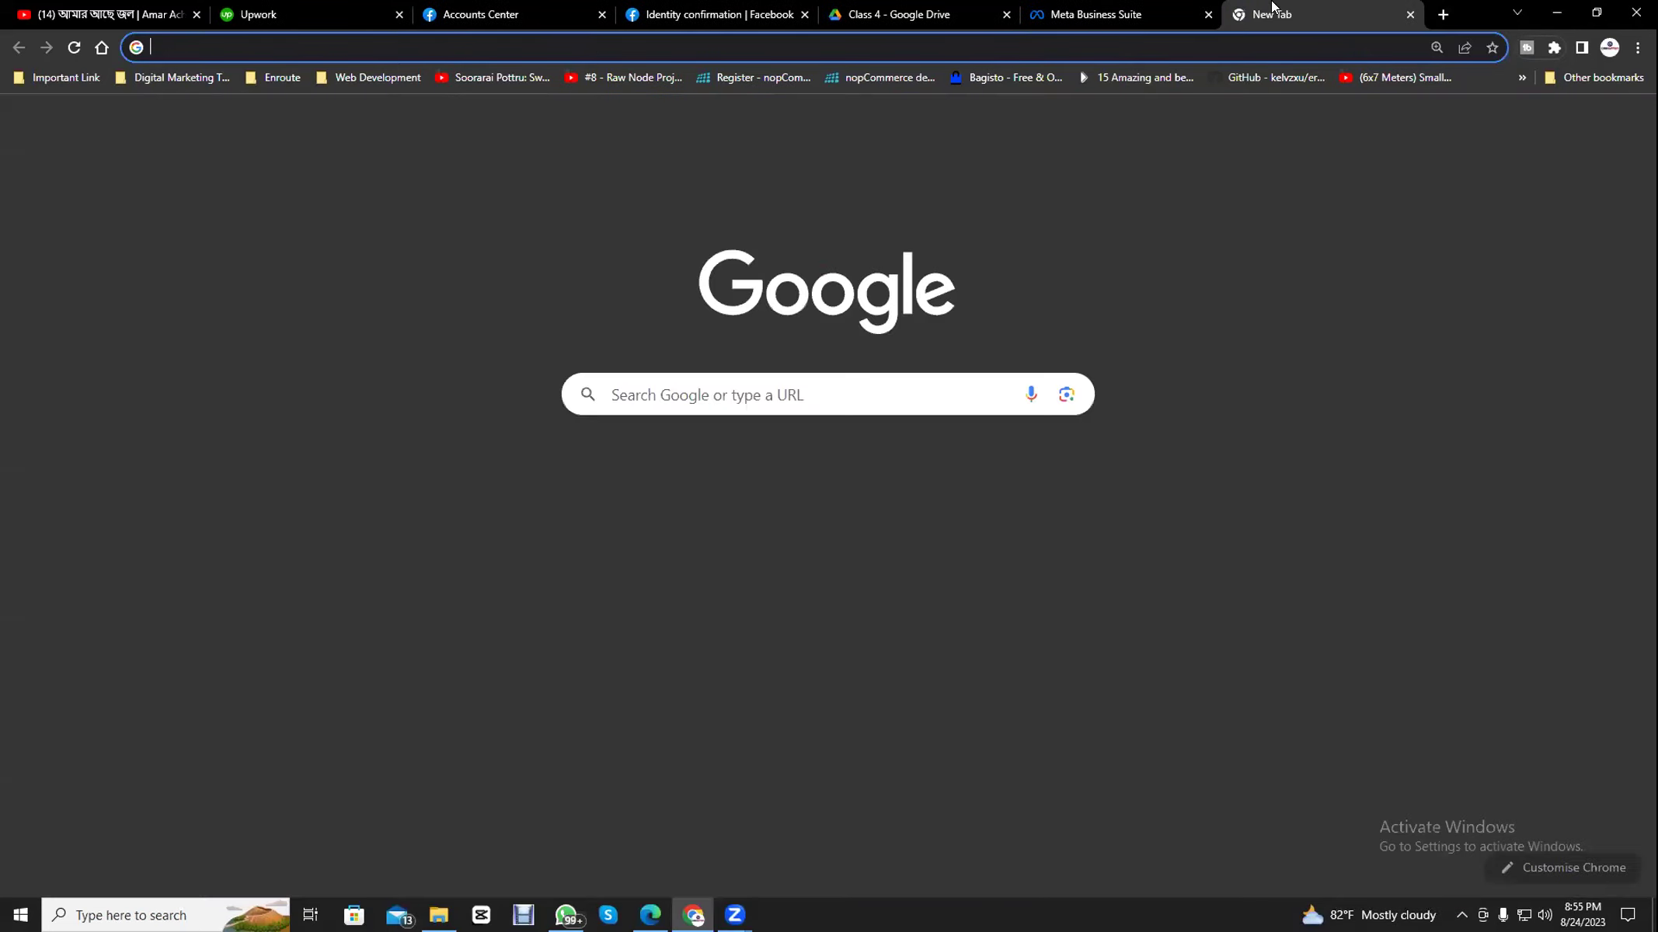
{"action": "type", "text": "bus"}
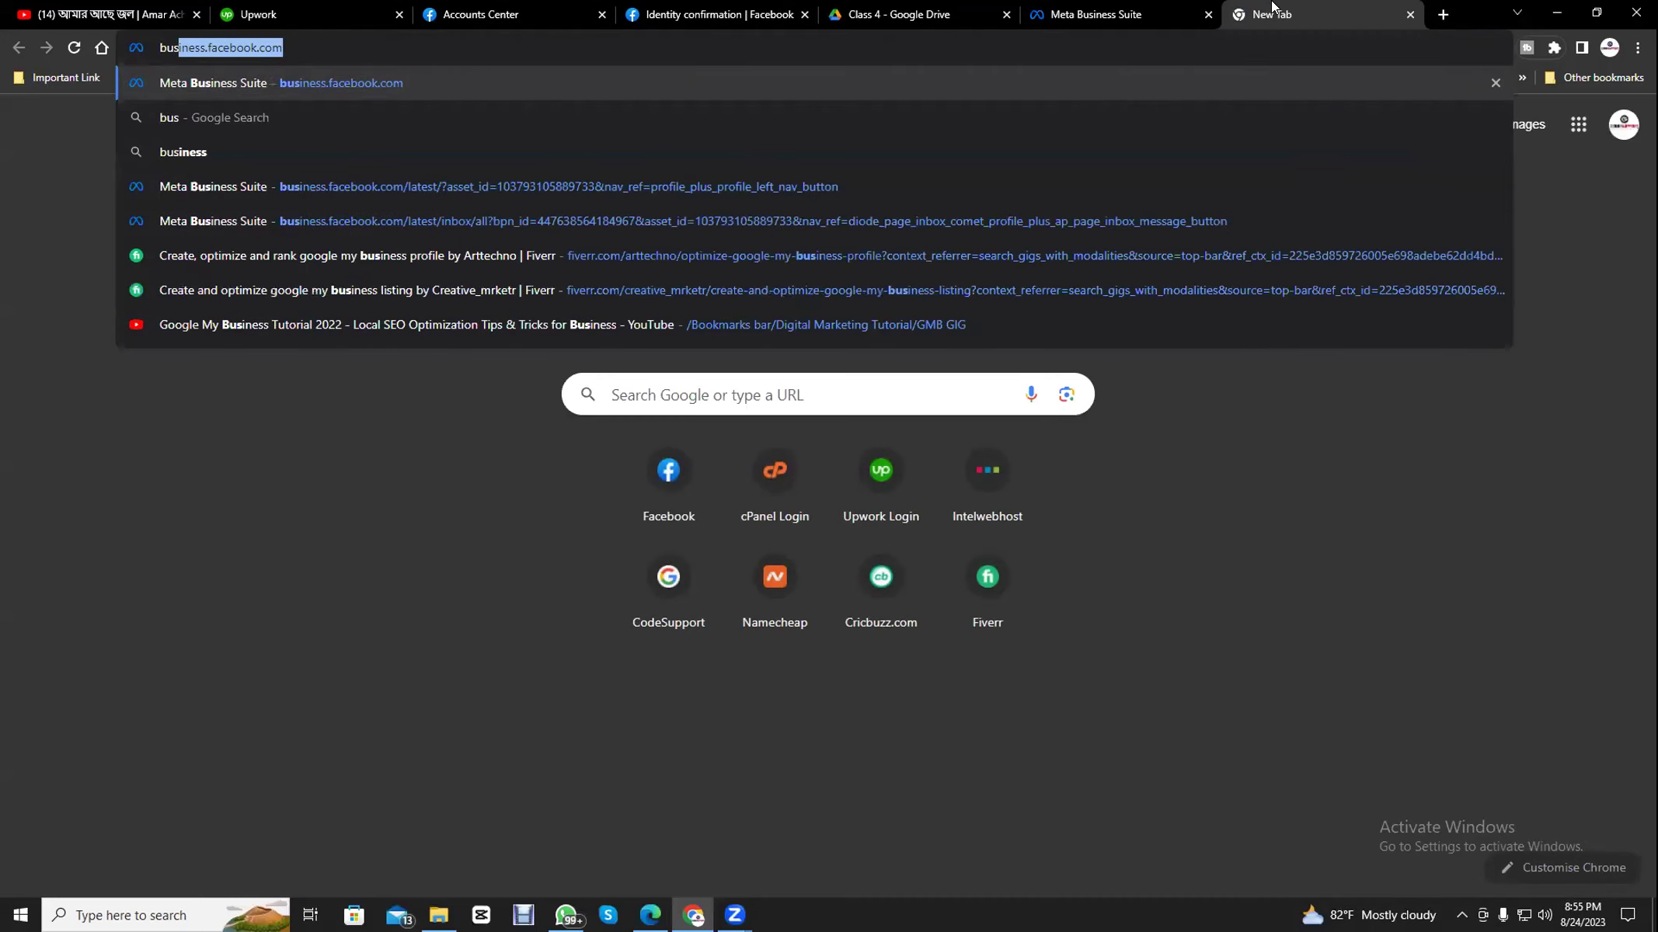
{"action": "key", "text": "Right"}
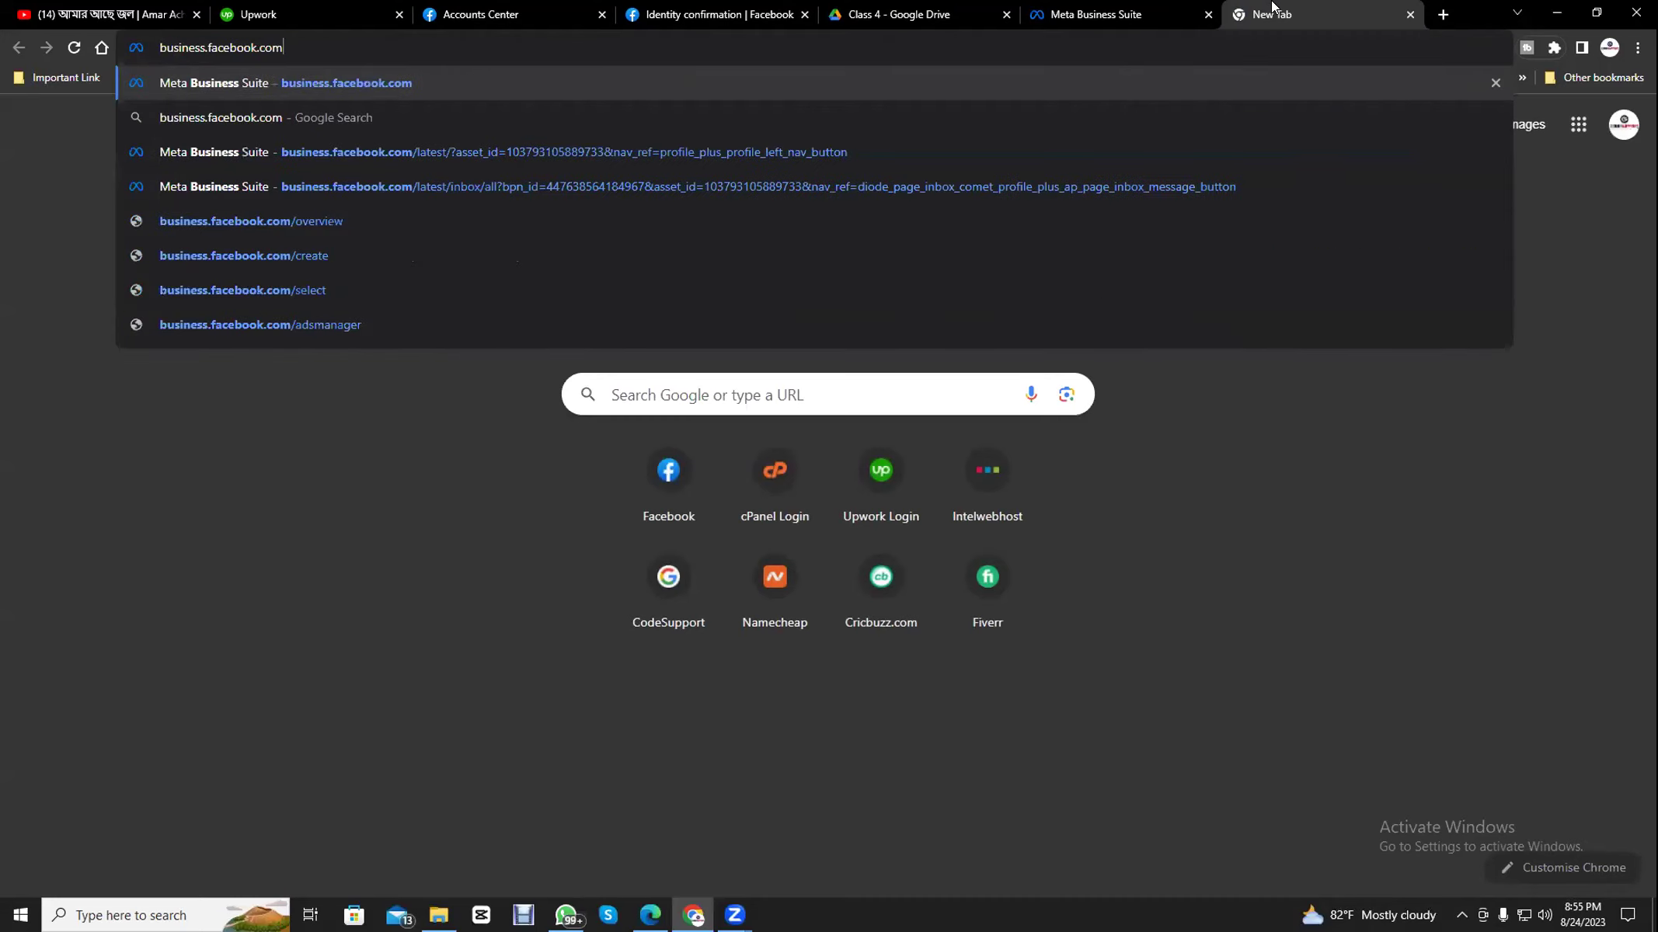
{"action": "key", "text": "Return"}
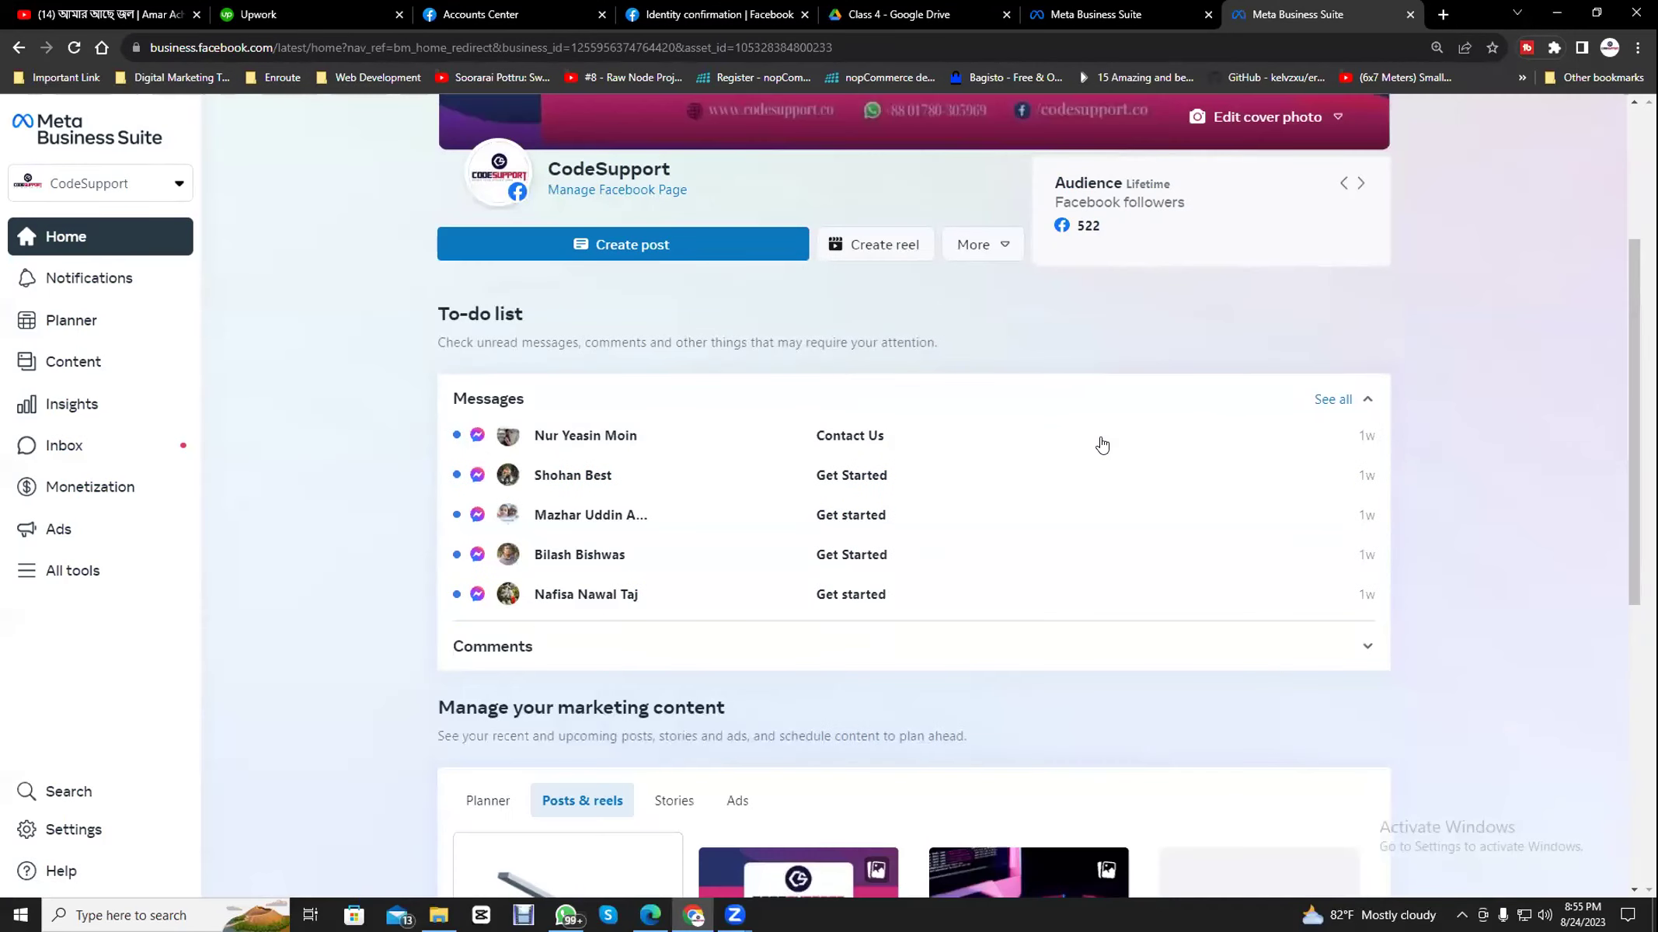
{"action": "left_click", "coordinate": [1410, 14]}
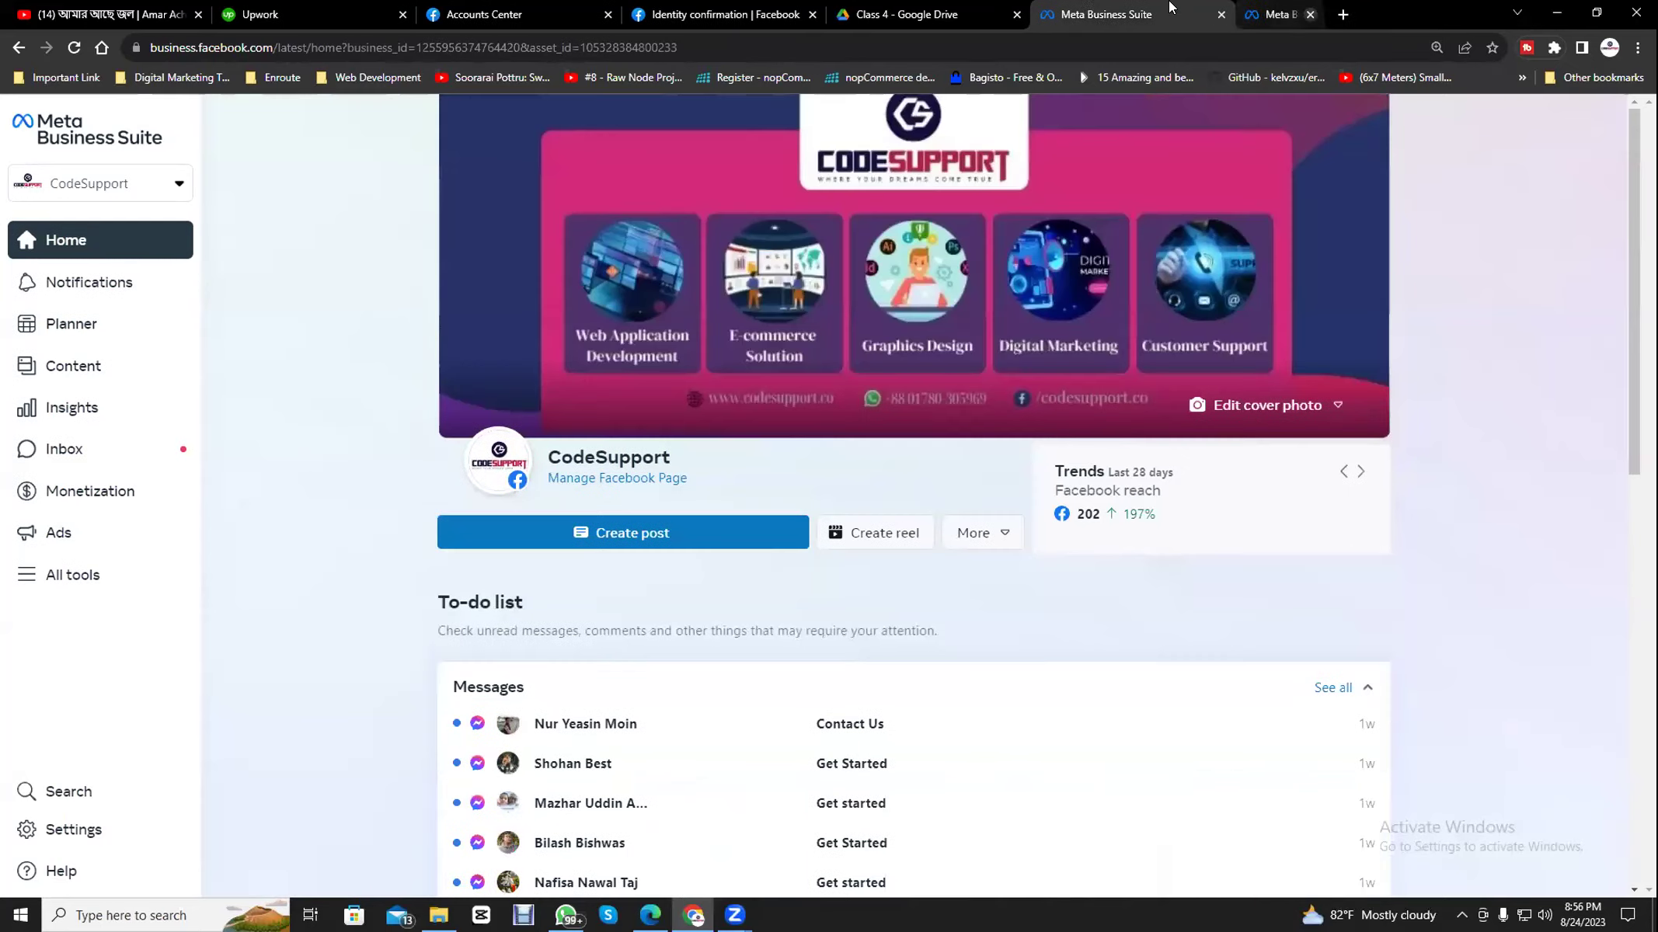
{"action": "scroll", "coordinate": [983, 668], "scroll_direction": "down", "scroll_amount": 5}
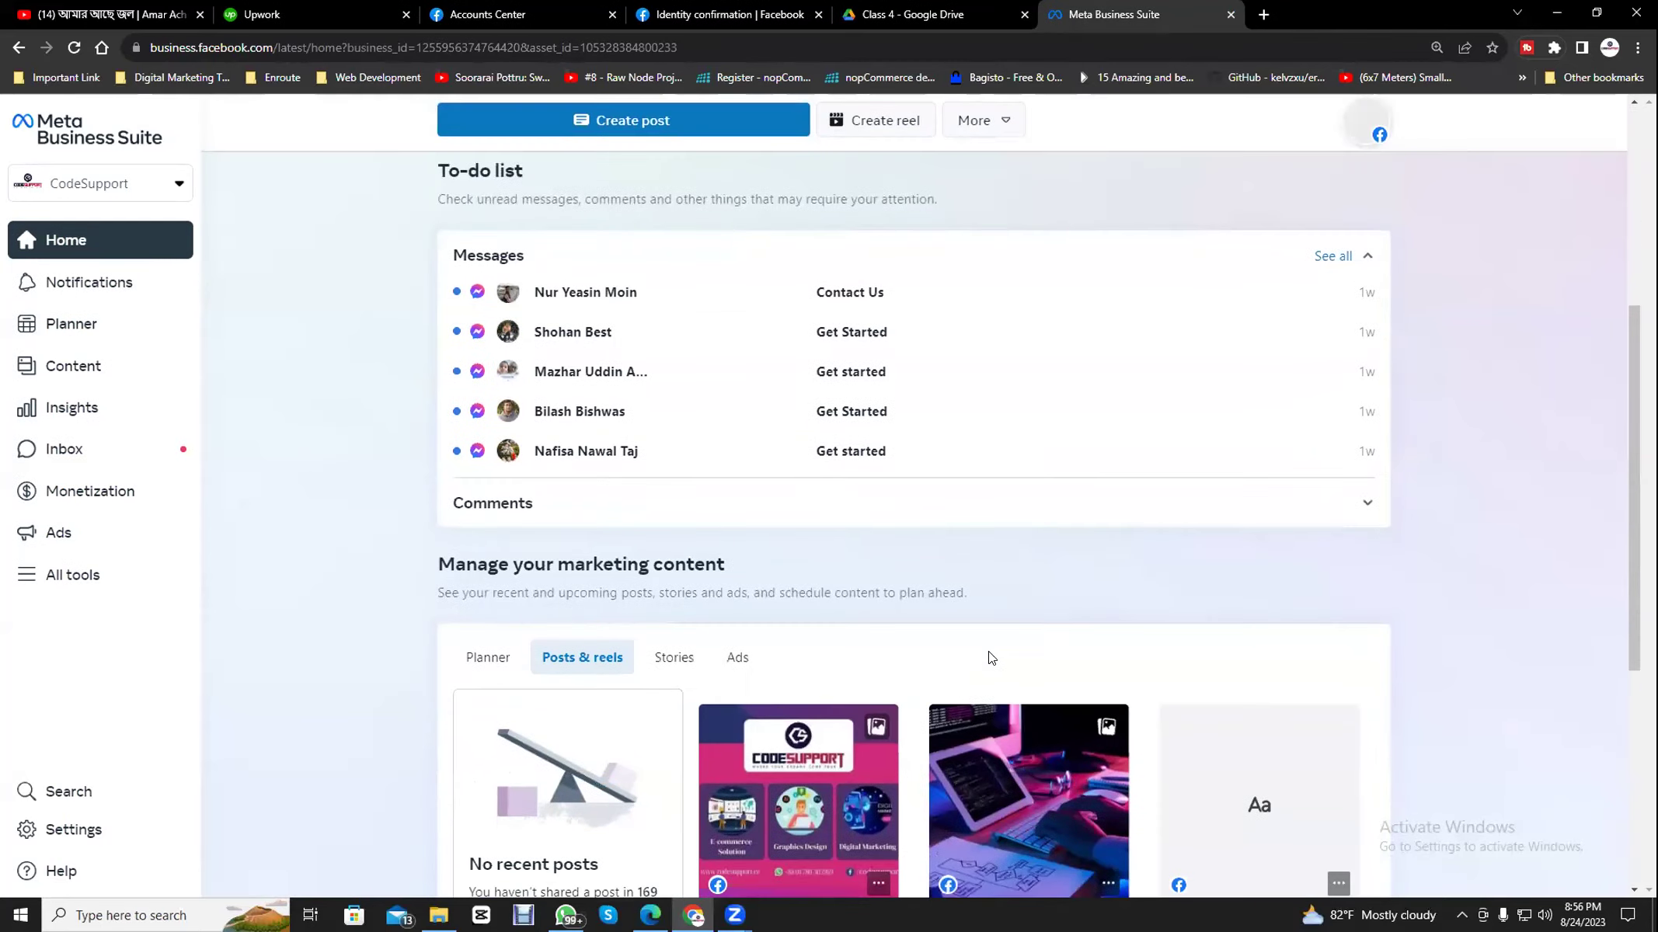
{"action": "scroll", "coordinate": [990, 657], "scroll_direction": "up", "scroll_amount": 2}
{"action": "scroll", "coordinate": [990, 657], "scroll_direction": "up", "scroll_amount": 3}
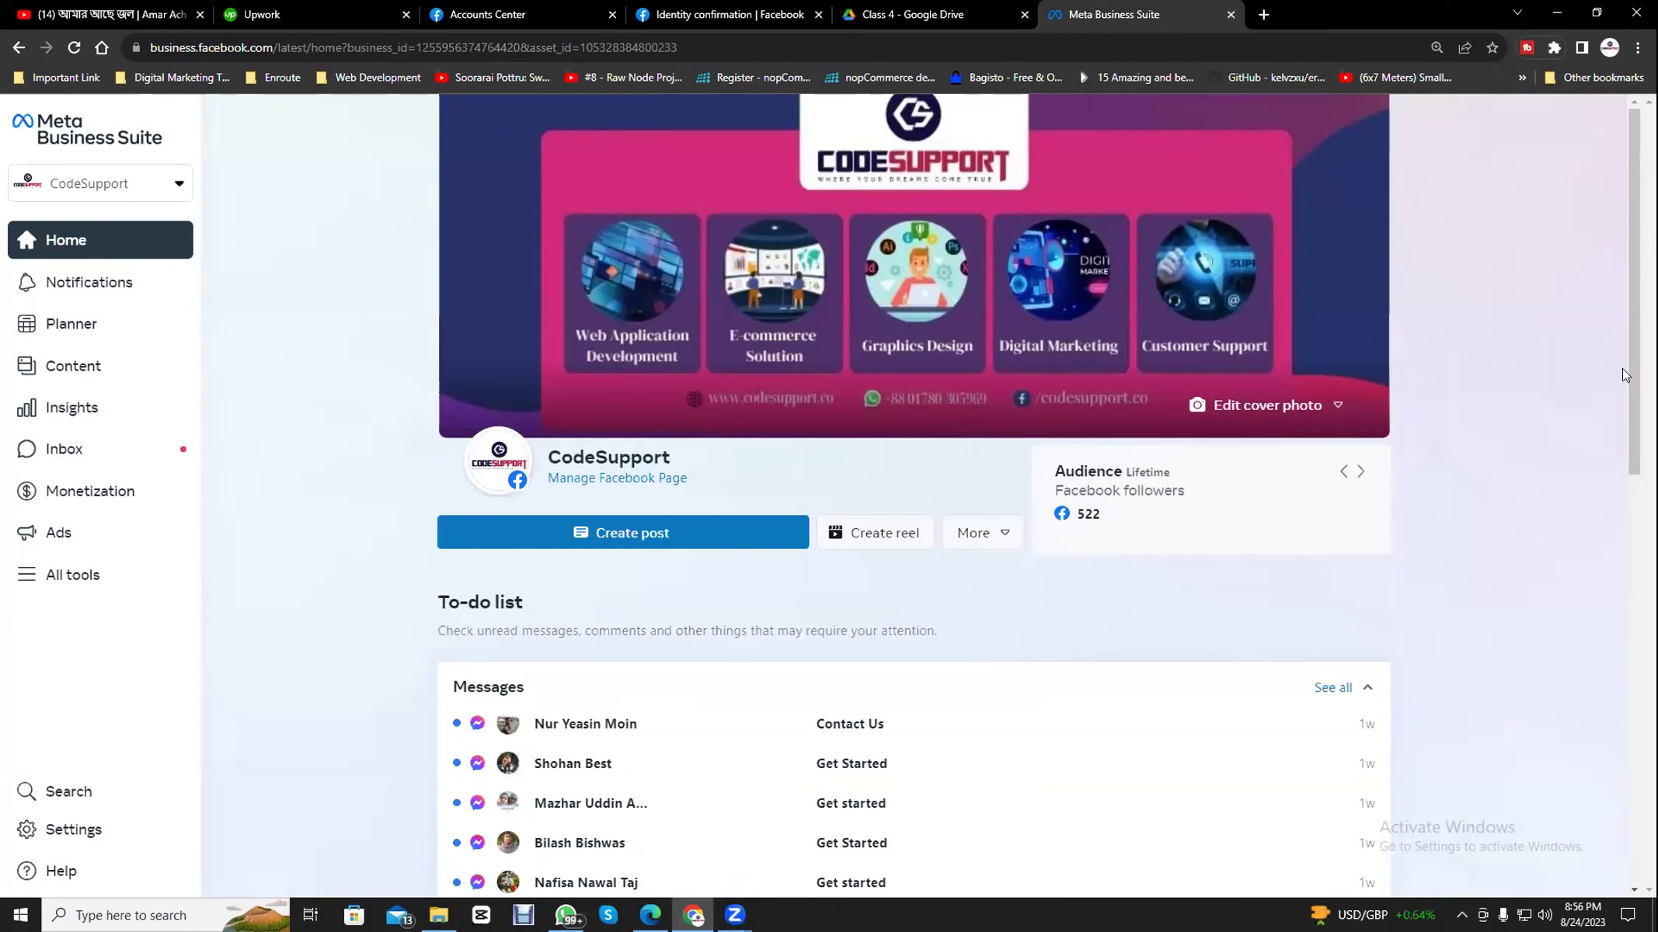
{"action": "right_click", "coordinate": [1500, 207]}
{"action": "left_click", "coordinate": [1494, 169]}
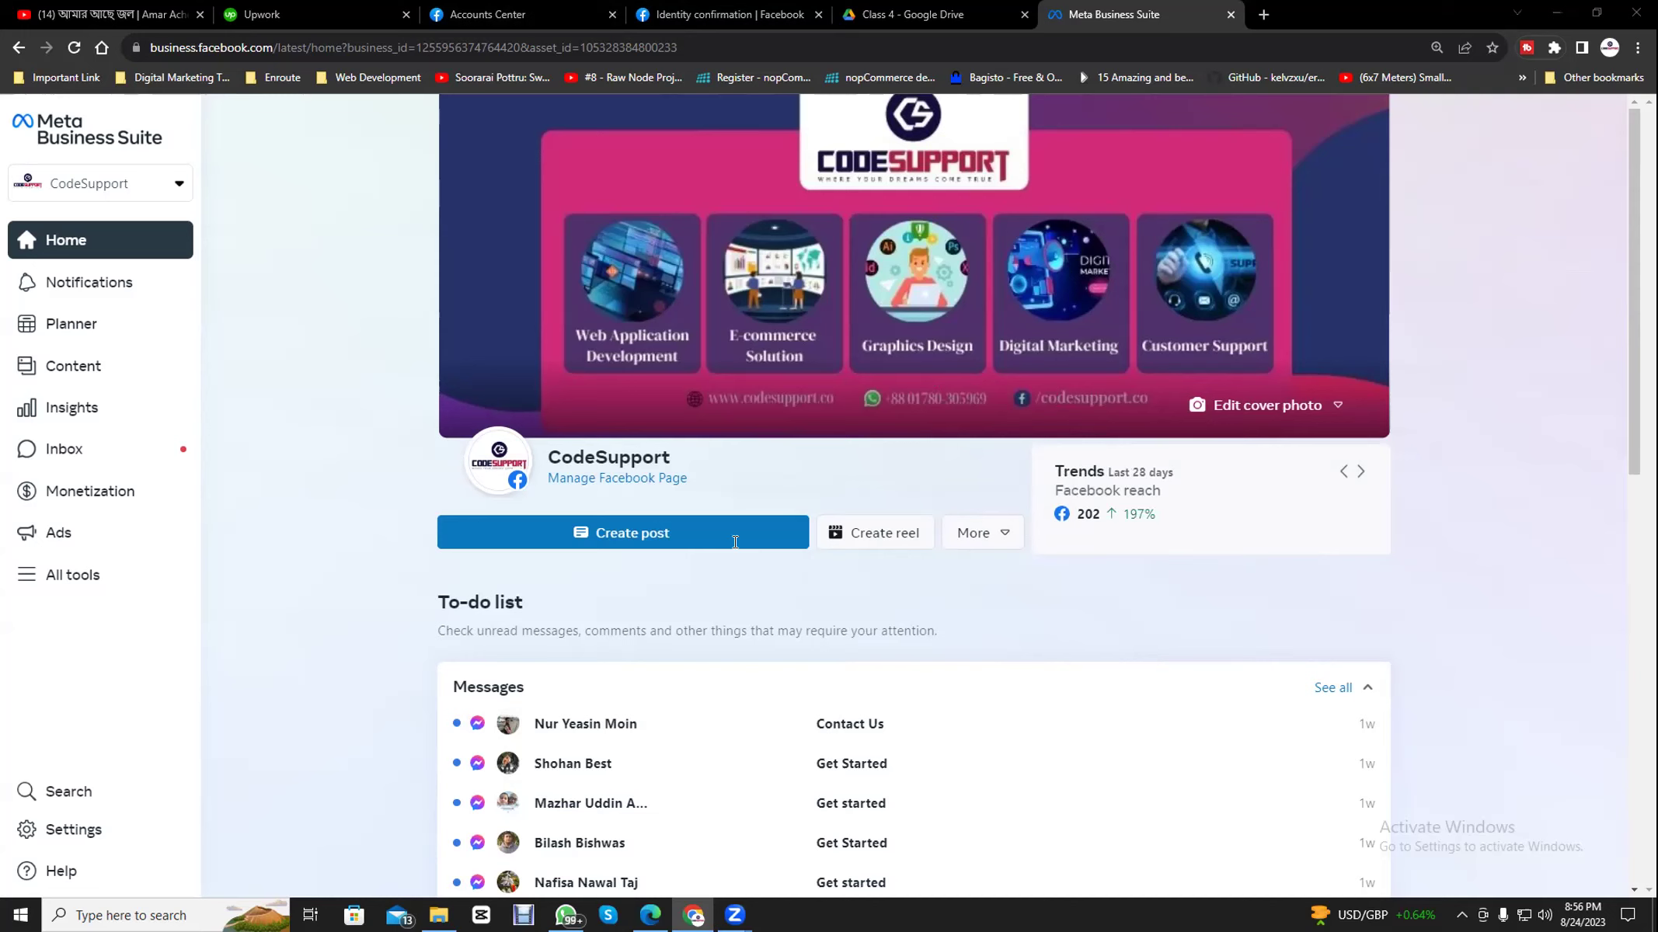
{"action": "key", "text": "alt+Tab"}
- Highlight 'Billing & payment method' under Class-3 in the PDF, then return to Meta Business Suite
{"action": "left_click_drag", "start_coordinate": [835, 568], "coordinate": [746, 600]}
{"action": "left_click", "coordinate": [660, 603]}
{"action": "left_click_drag", "start_coordinate": [1007, 607], "coordinate": [823, 633]}
{"action": "left_click", "coordinate": [745, 612]}
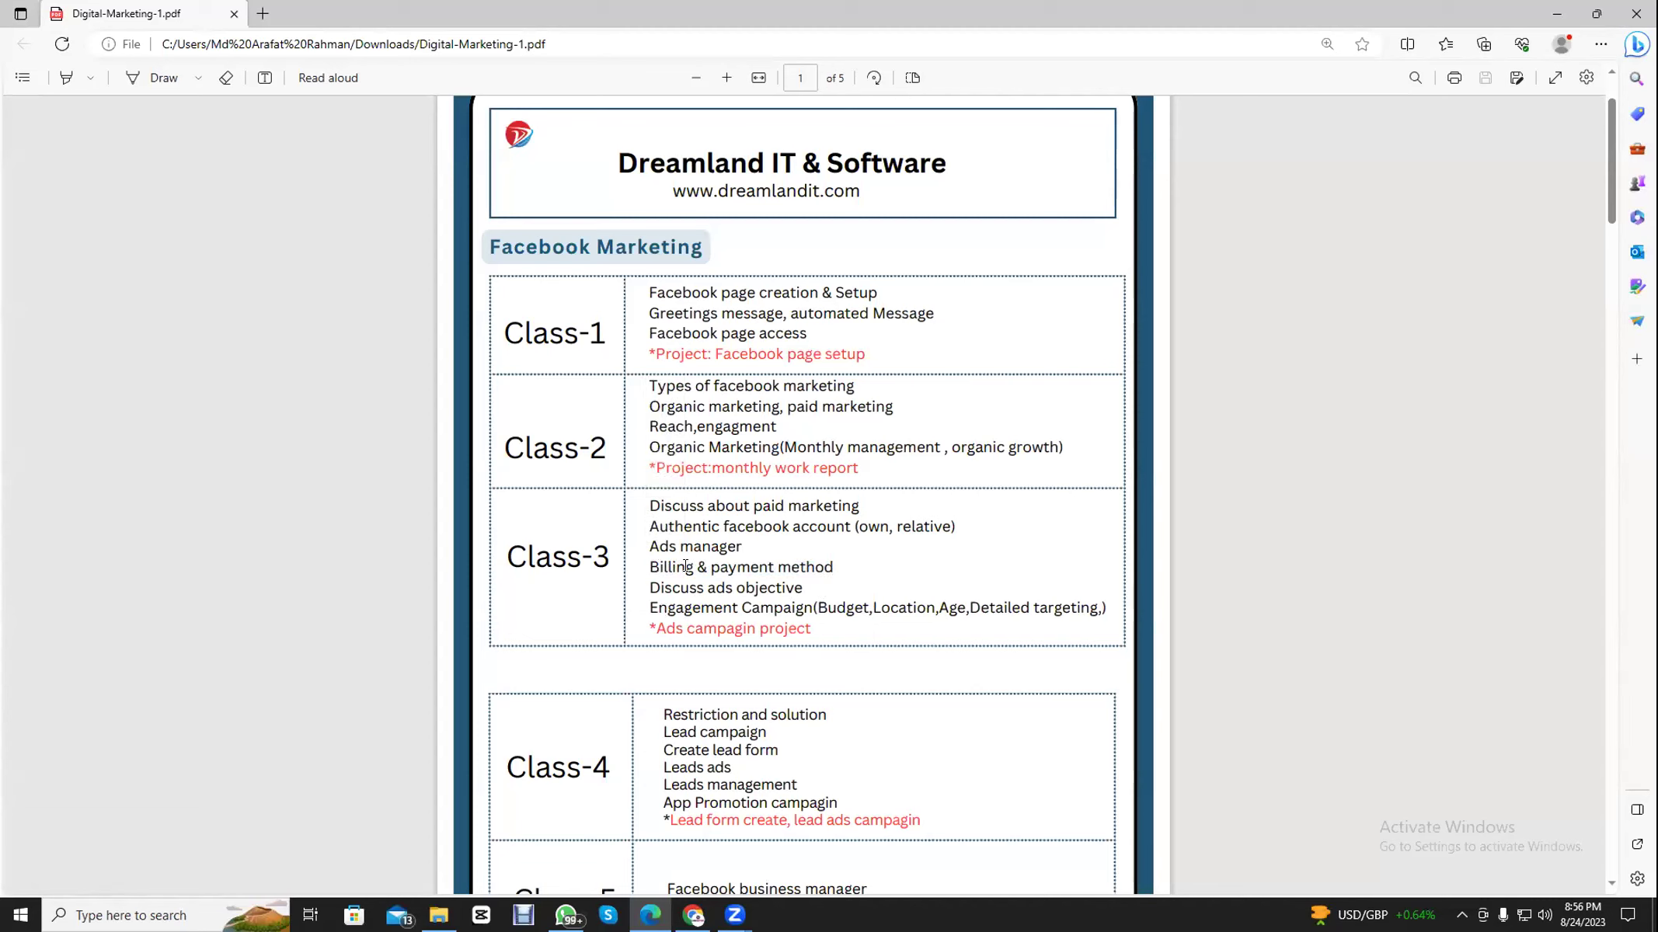
{"action": "left_click_drag", "start_coordinate": [831, 562], "coordinate": [649, 567]}
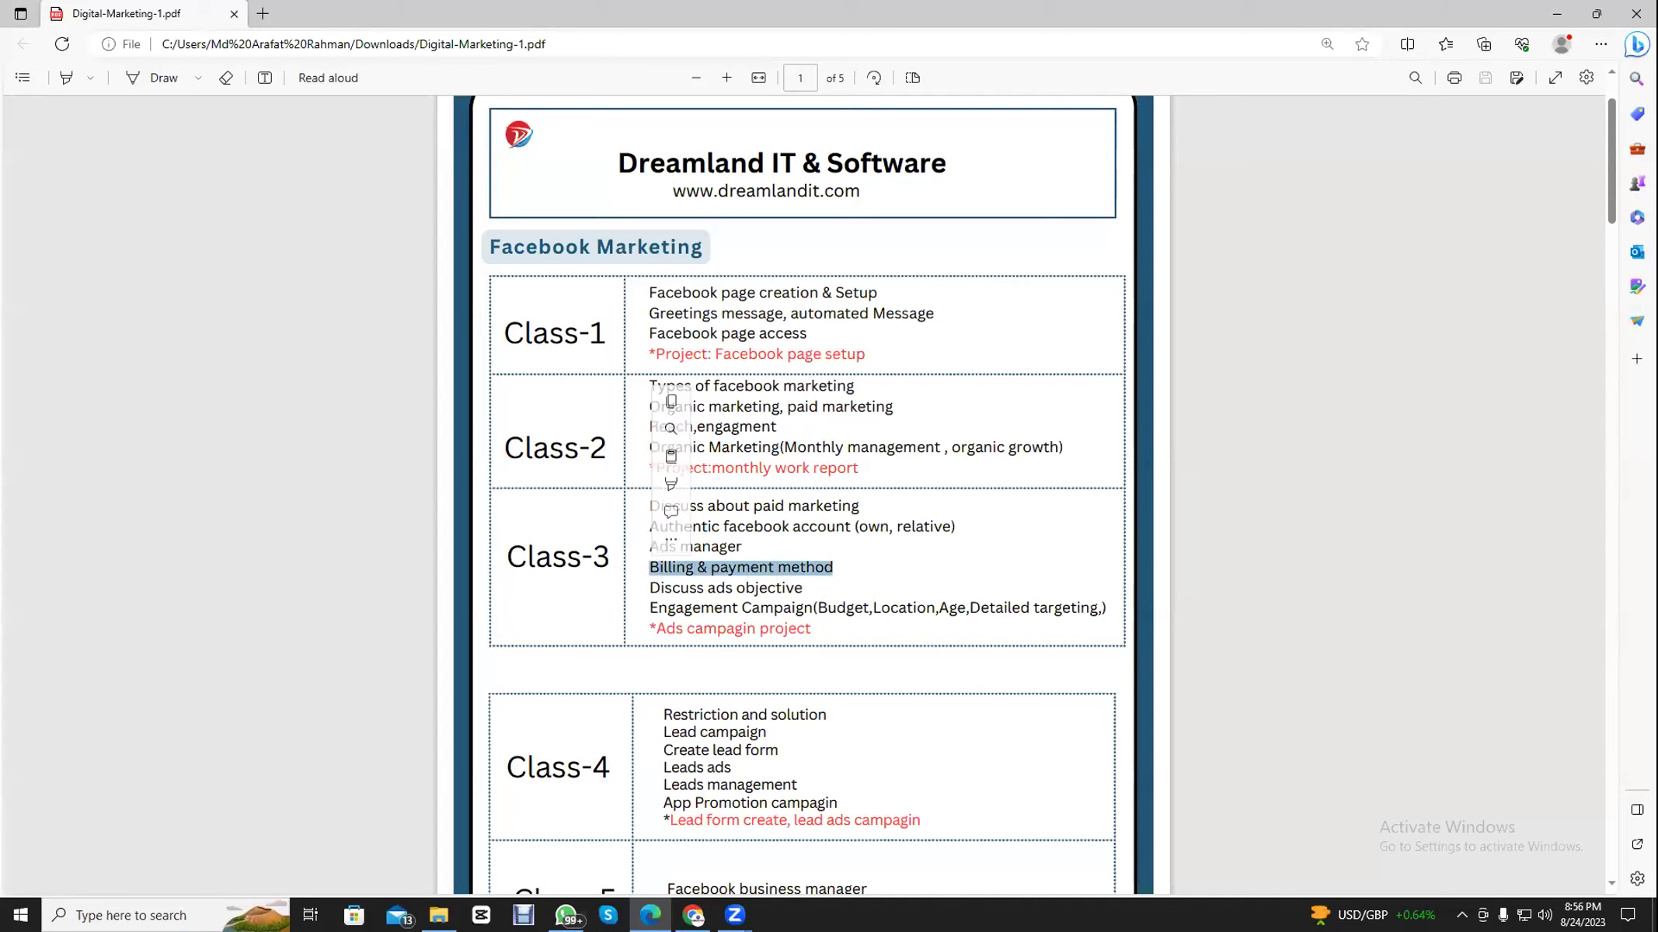
{"action": "left_click", "coordinate": [694, 915]}
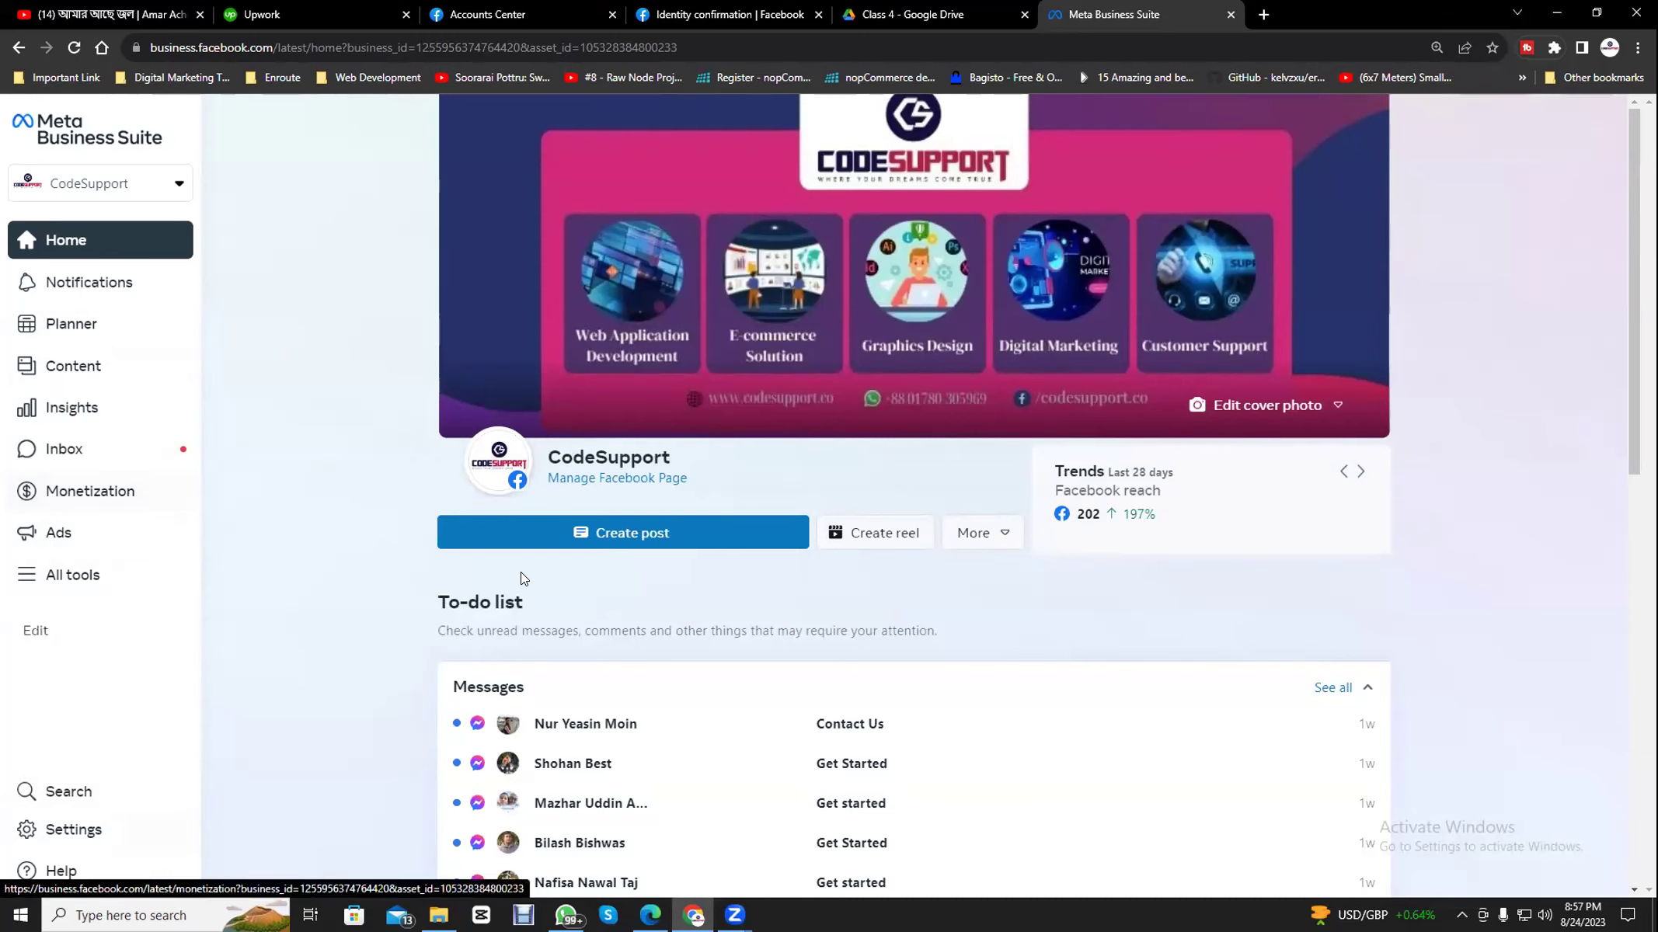
- Open Settings, box Billing & payments in red in a screen capture, then open Billing & payments
{"action": "mouse_move", "coordinate": [70, 583]}
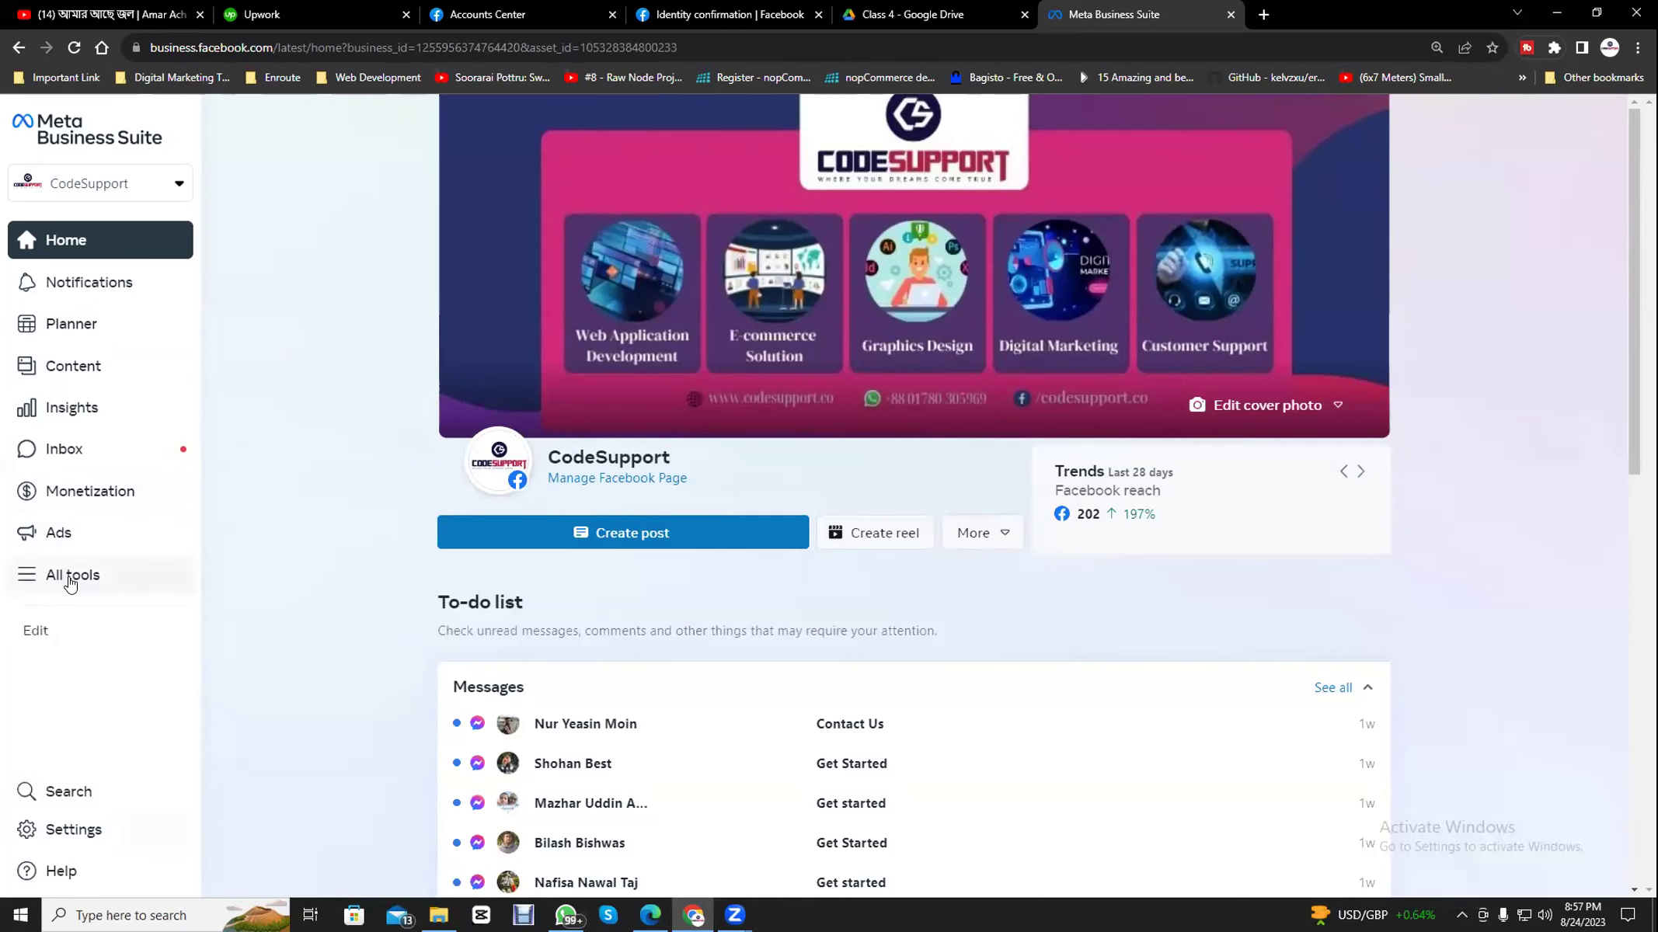
{"action": "left_click", "coordinate": [52, 834]}
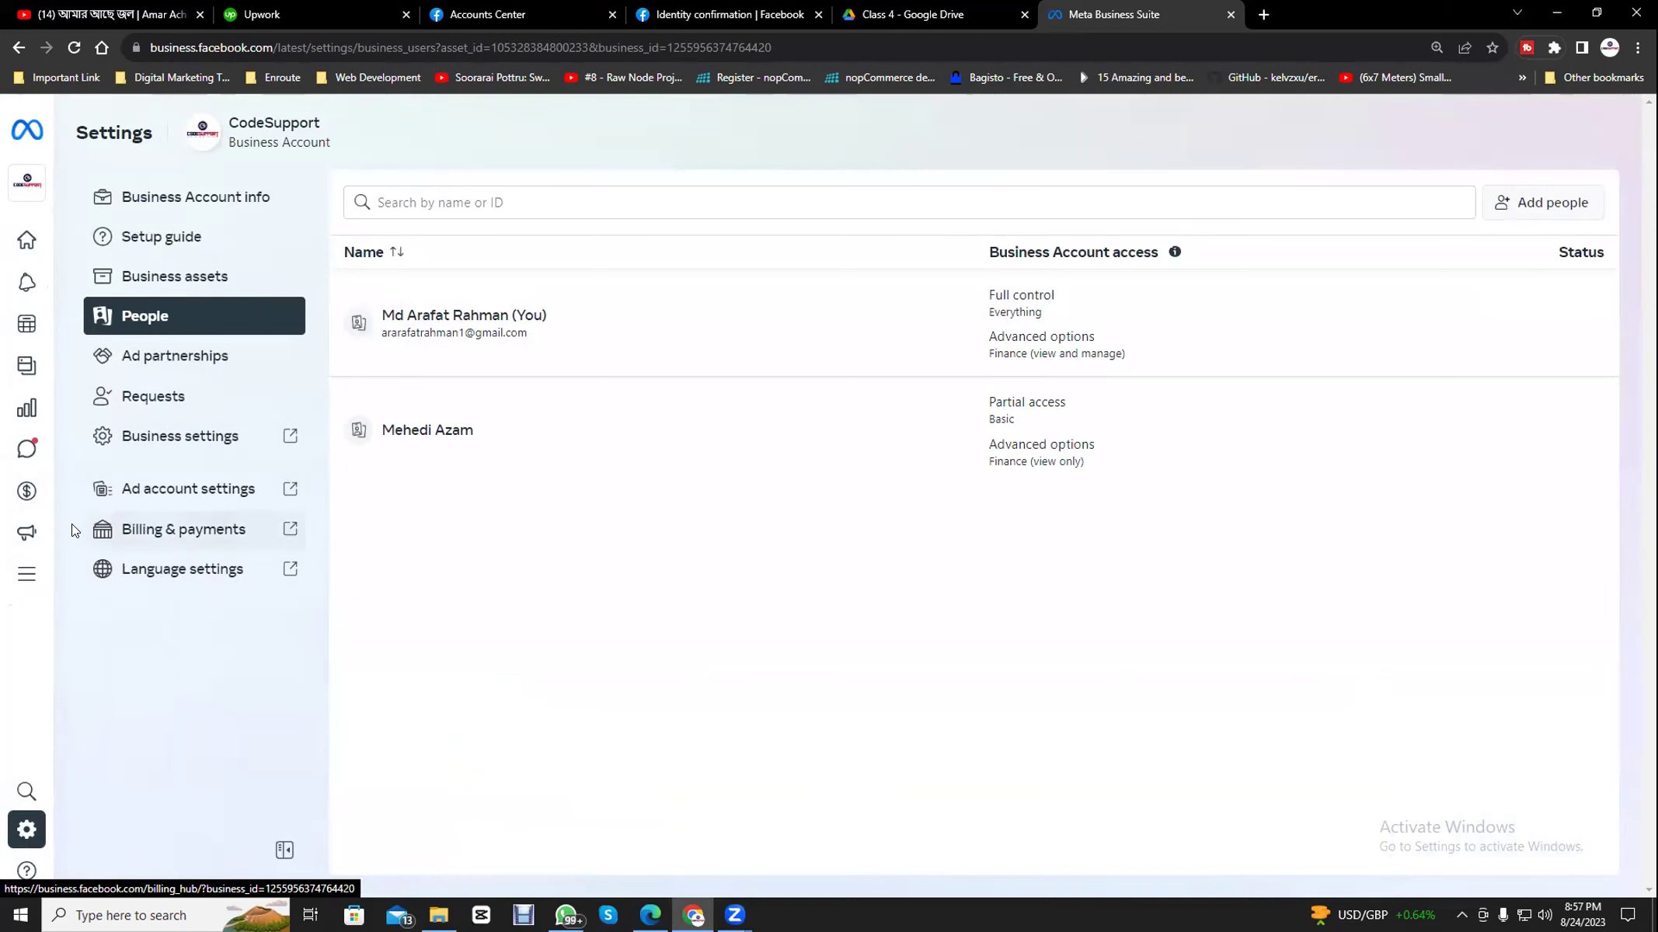
{"action": "left_click", "coordinate": [1461, 914]}
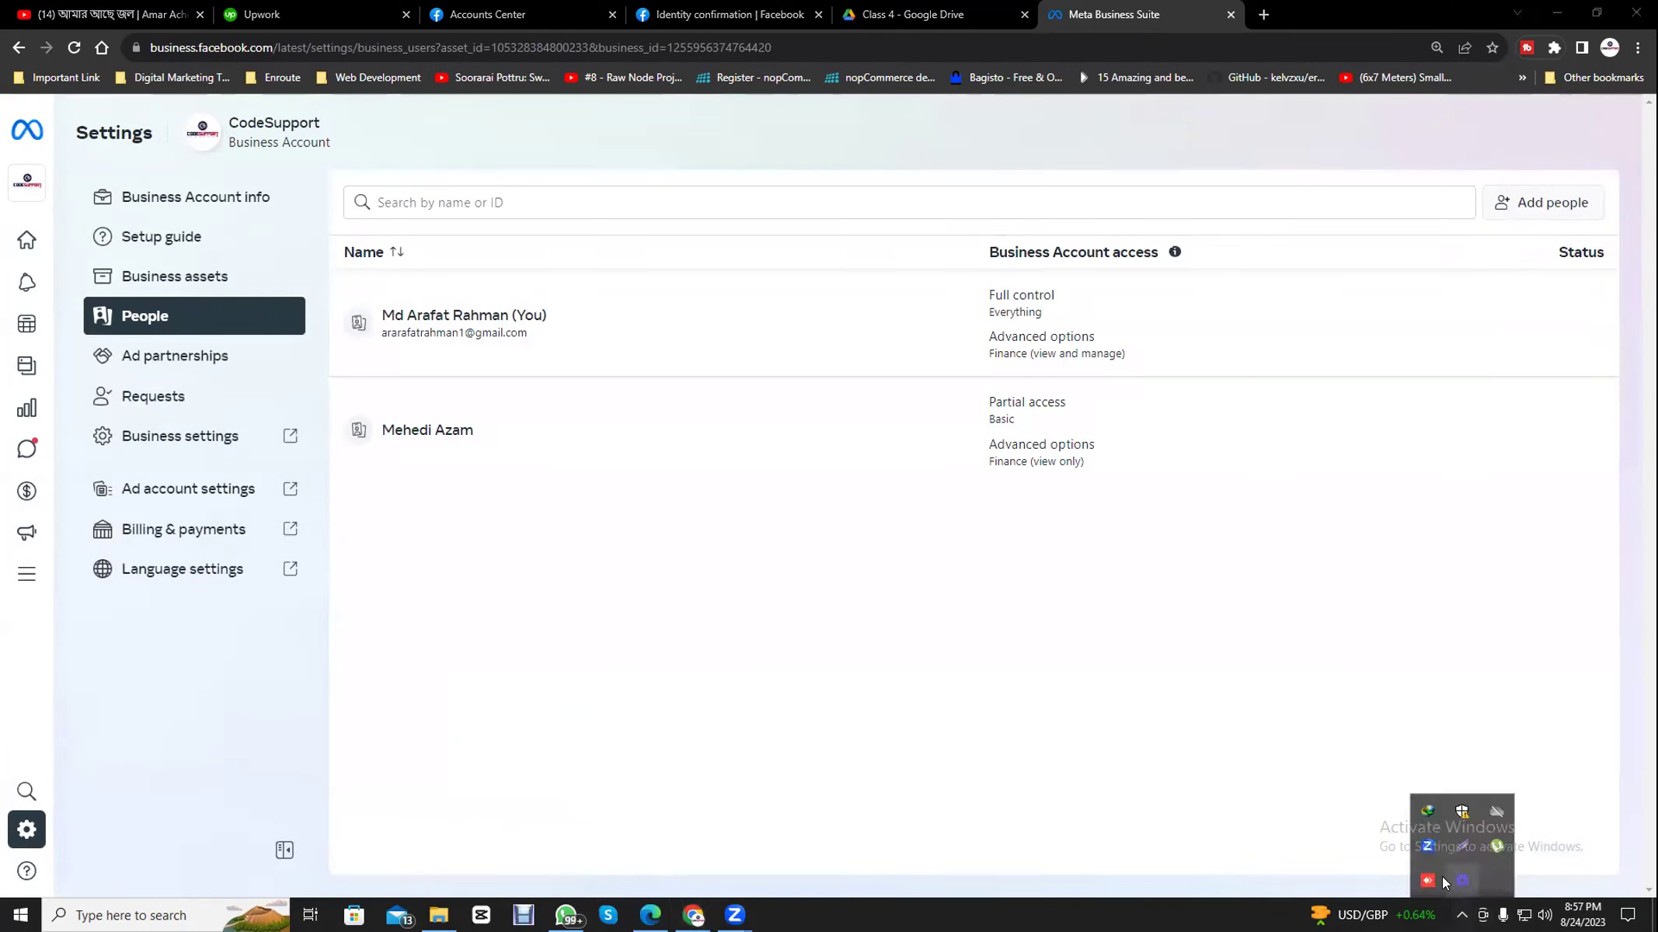
{"action": "left_click", "coordinate": [1453, 846]}
{"action": "mouse_move", "coordinate": [1, 70]}
{"action": "left_mouse_down"}
{"action": "mouse_move", "coordinate": [792, 674]}
{"action": "mouse_move", "coordinate": [807, 703]}
{"action": "left_mouse_up"}
{"action": "left_click", "coordinate": [824, 607]}
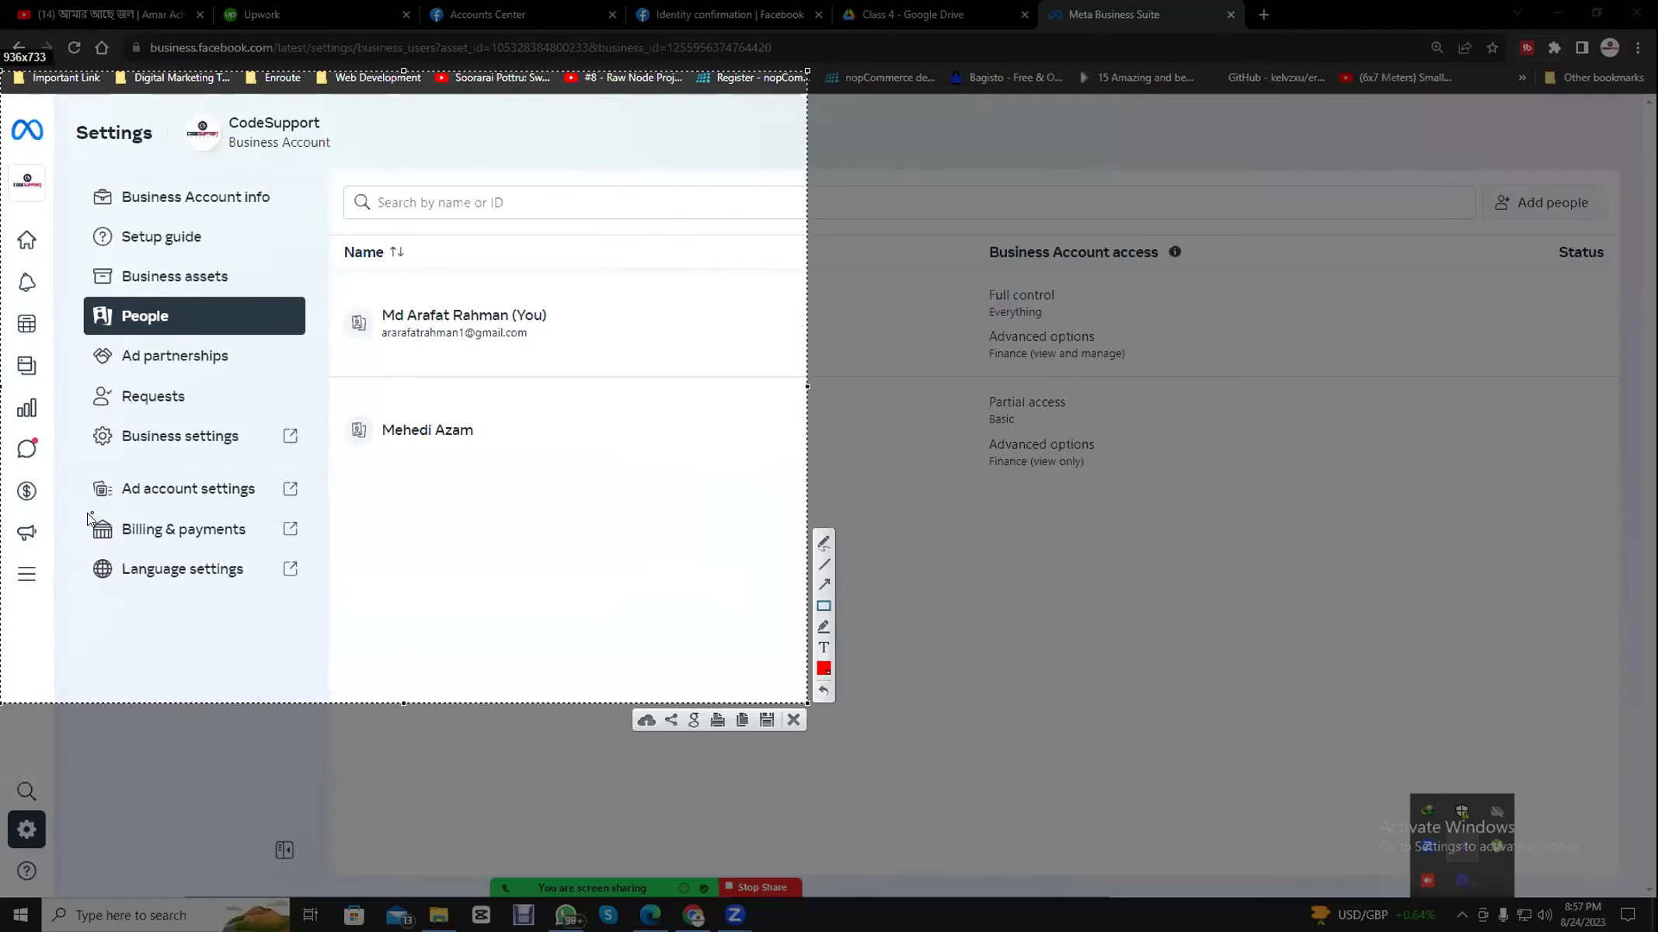
{"action": "left_click_drag", "start_coordinate": [75, 509], "coordinate": [280, 547]}
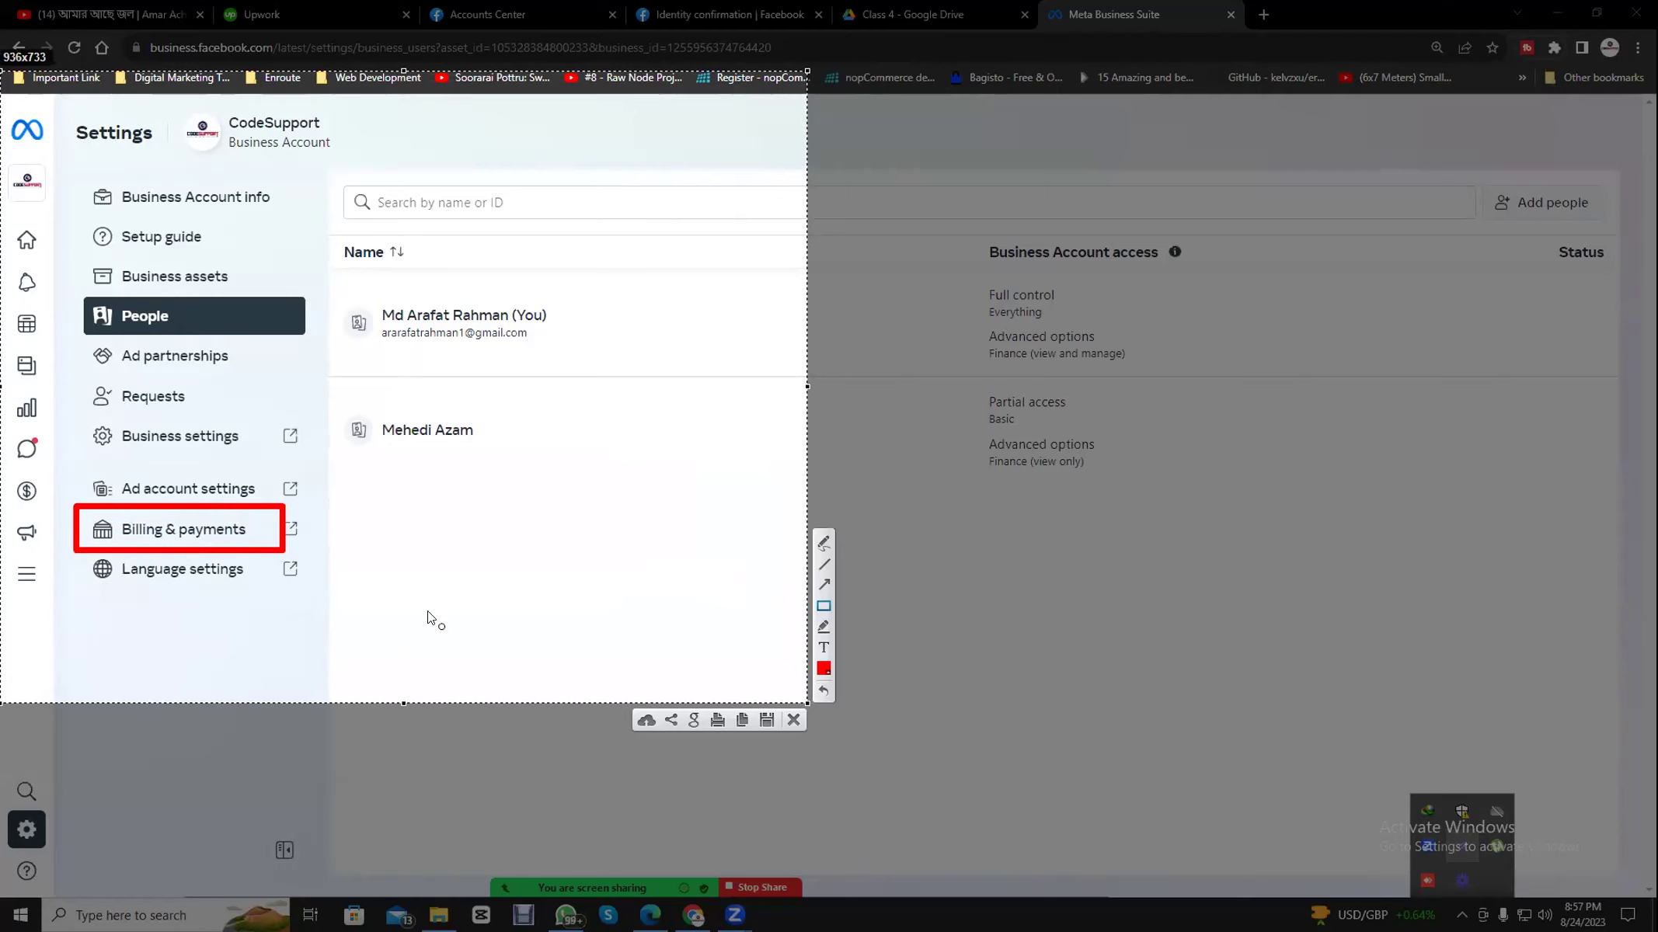
{"action": "left_click", "coordinate": [793, 721]}
{"action": "left_click", "coordinate": [172, 522]}
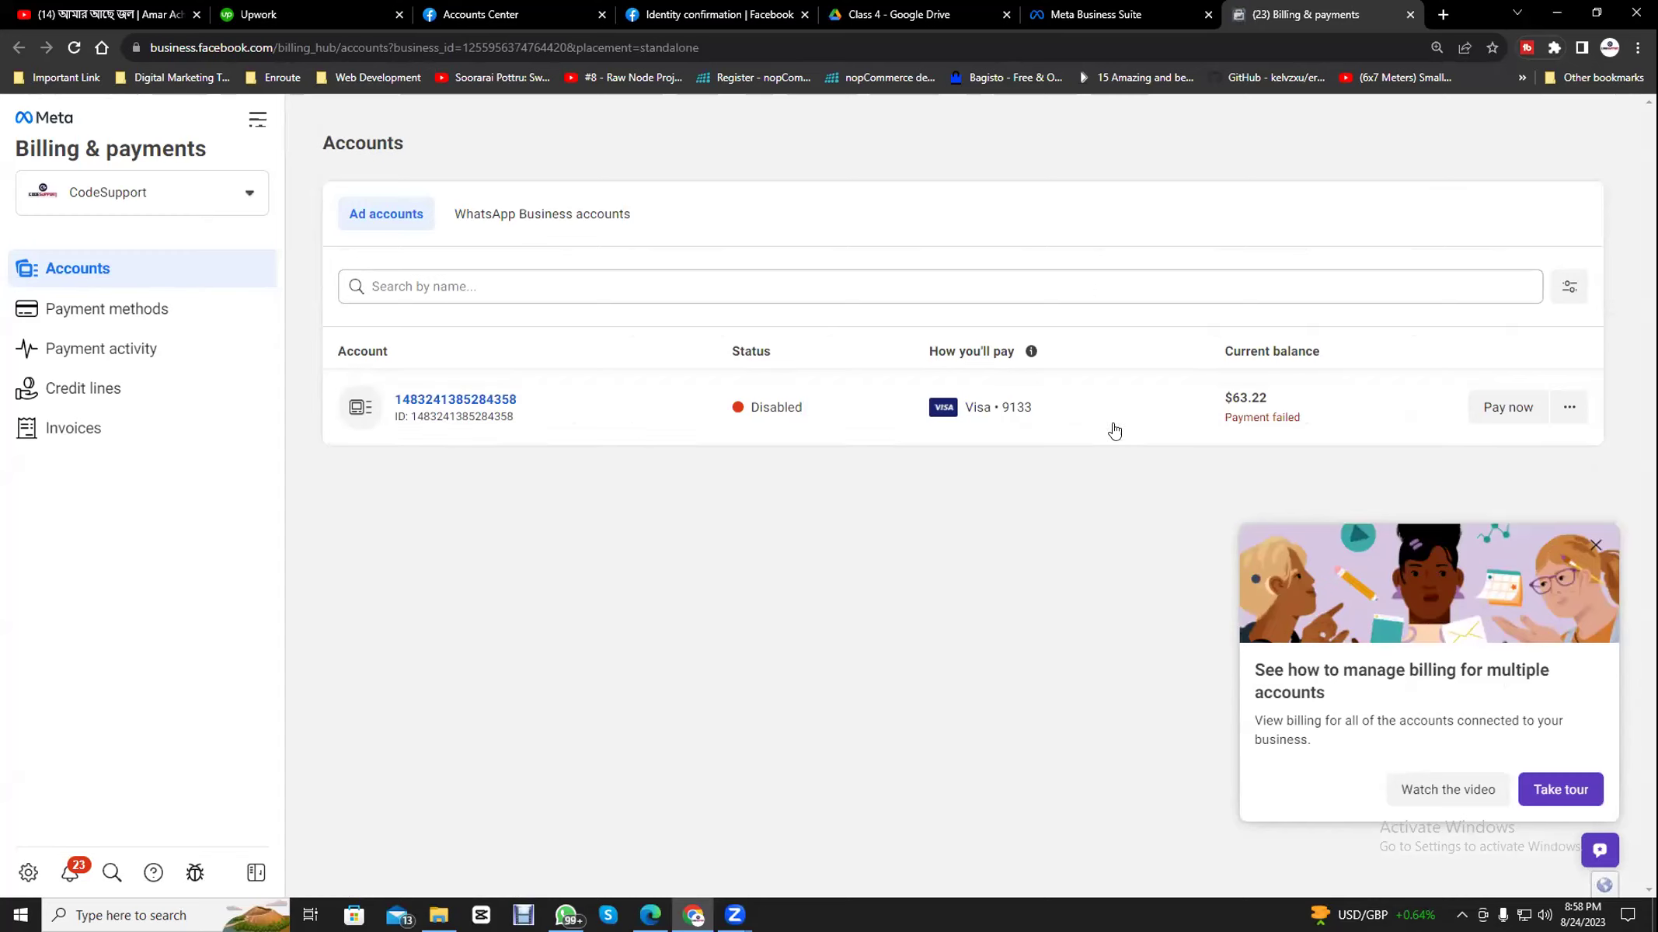
- Dismiss the billing tour and check the ad account options and WhatsApp Business accounts tab
{"action": "left_click", "coordinate": [1566, 791]}
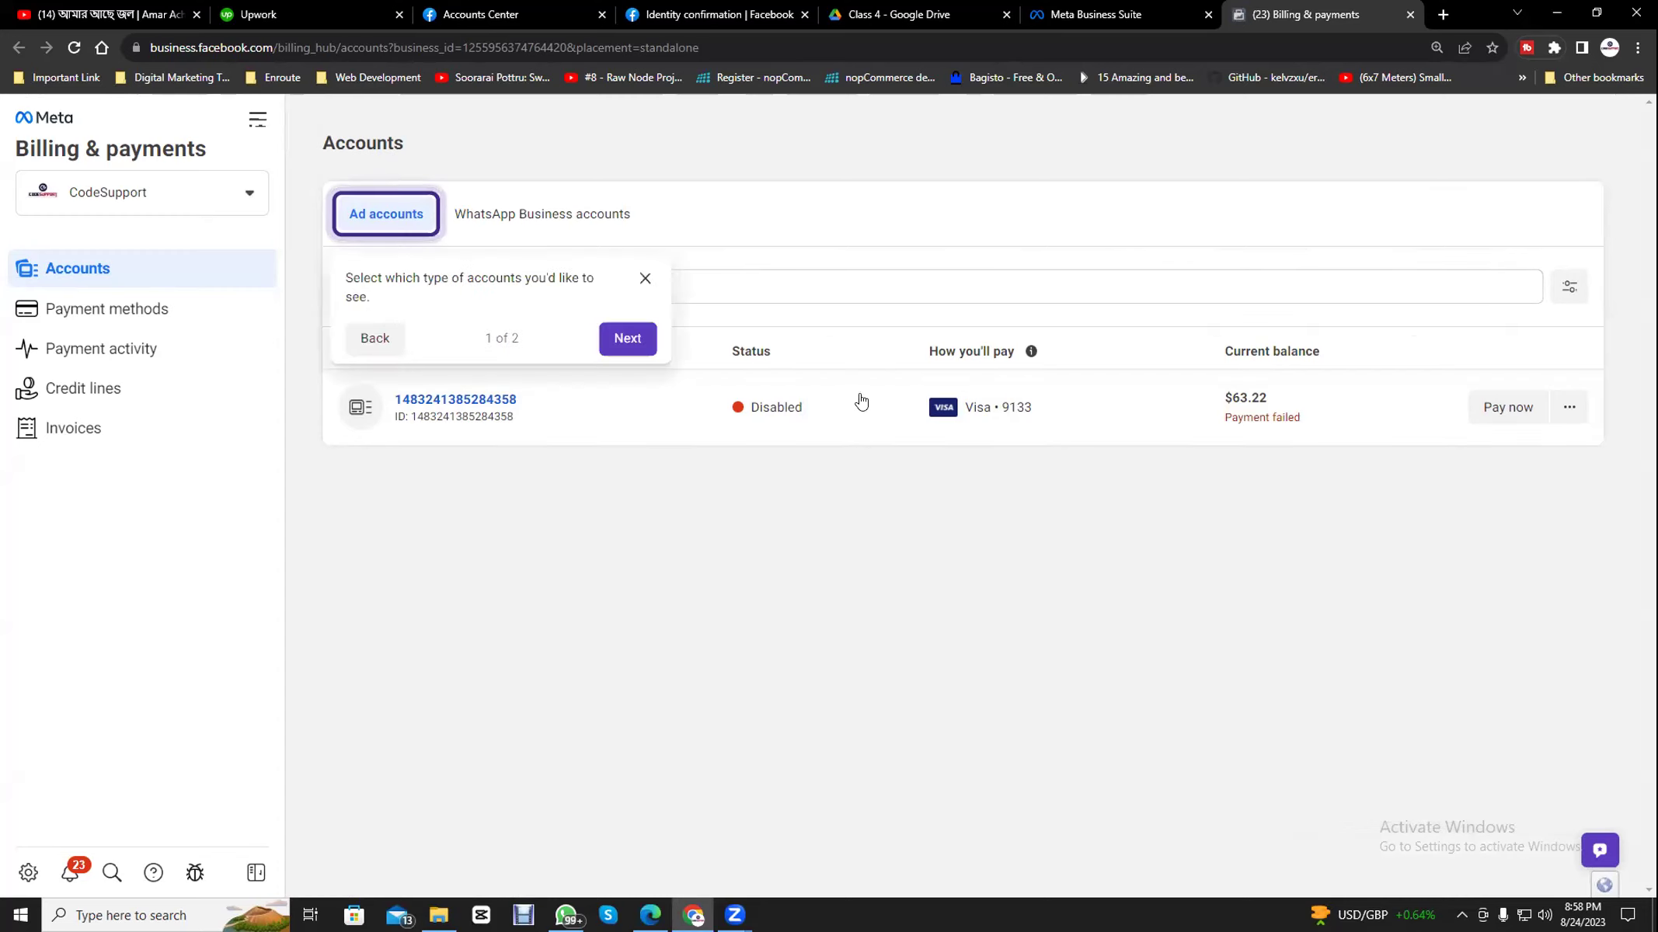
{"action": "left_click", "coordinate": [644, 274]}
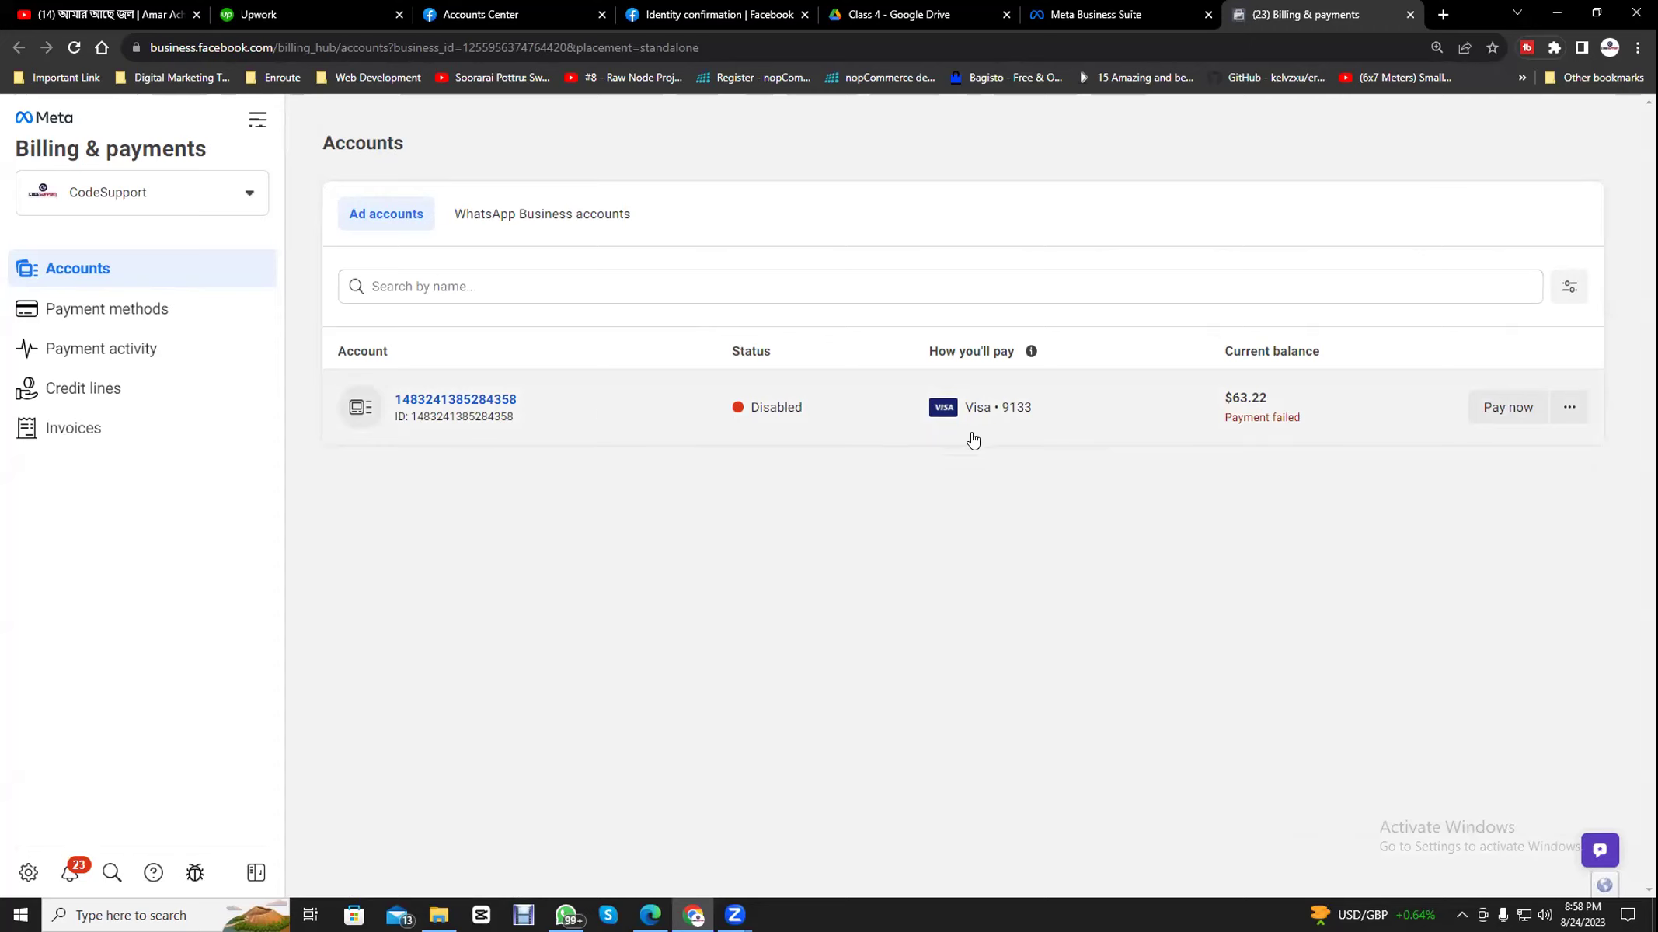
{"action": "left_click", "coordinate": [1568, 408]}
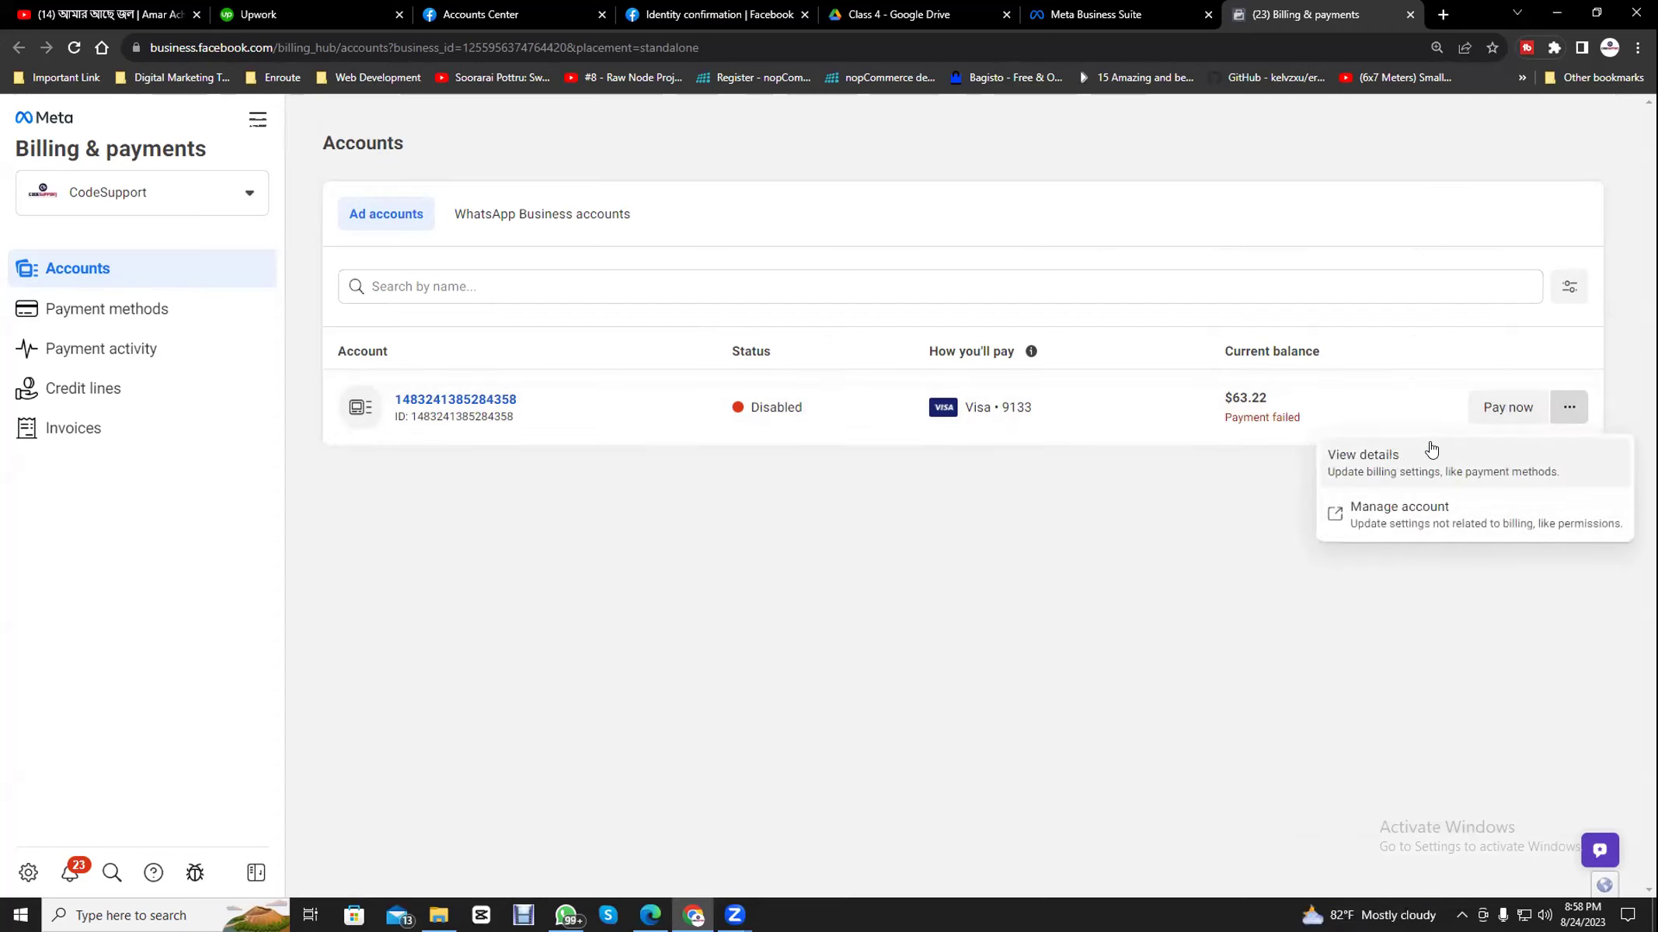
{"action": "left_click", "coordinate": [942, 592]}
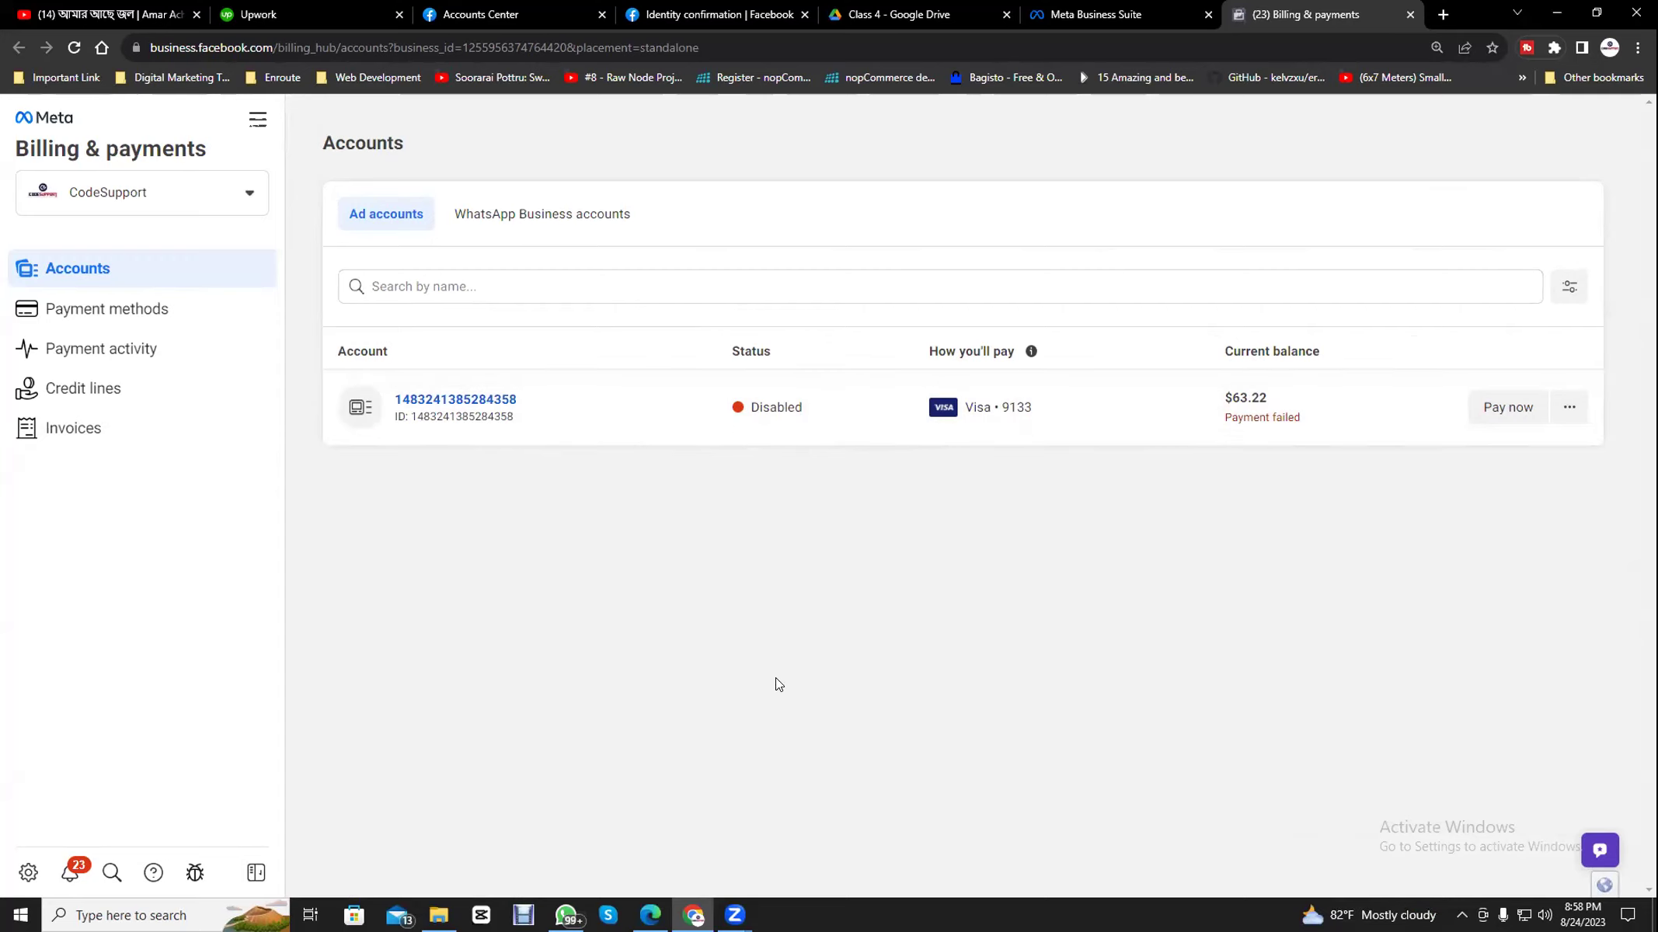
{"action": "left_click", "coordinate": [373, 224]}
{"action": "left_click", "coordinate": [463, 216]}
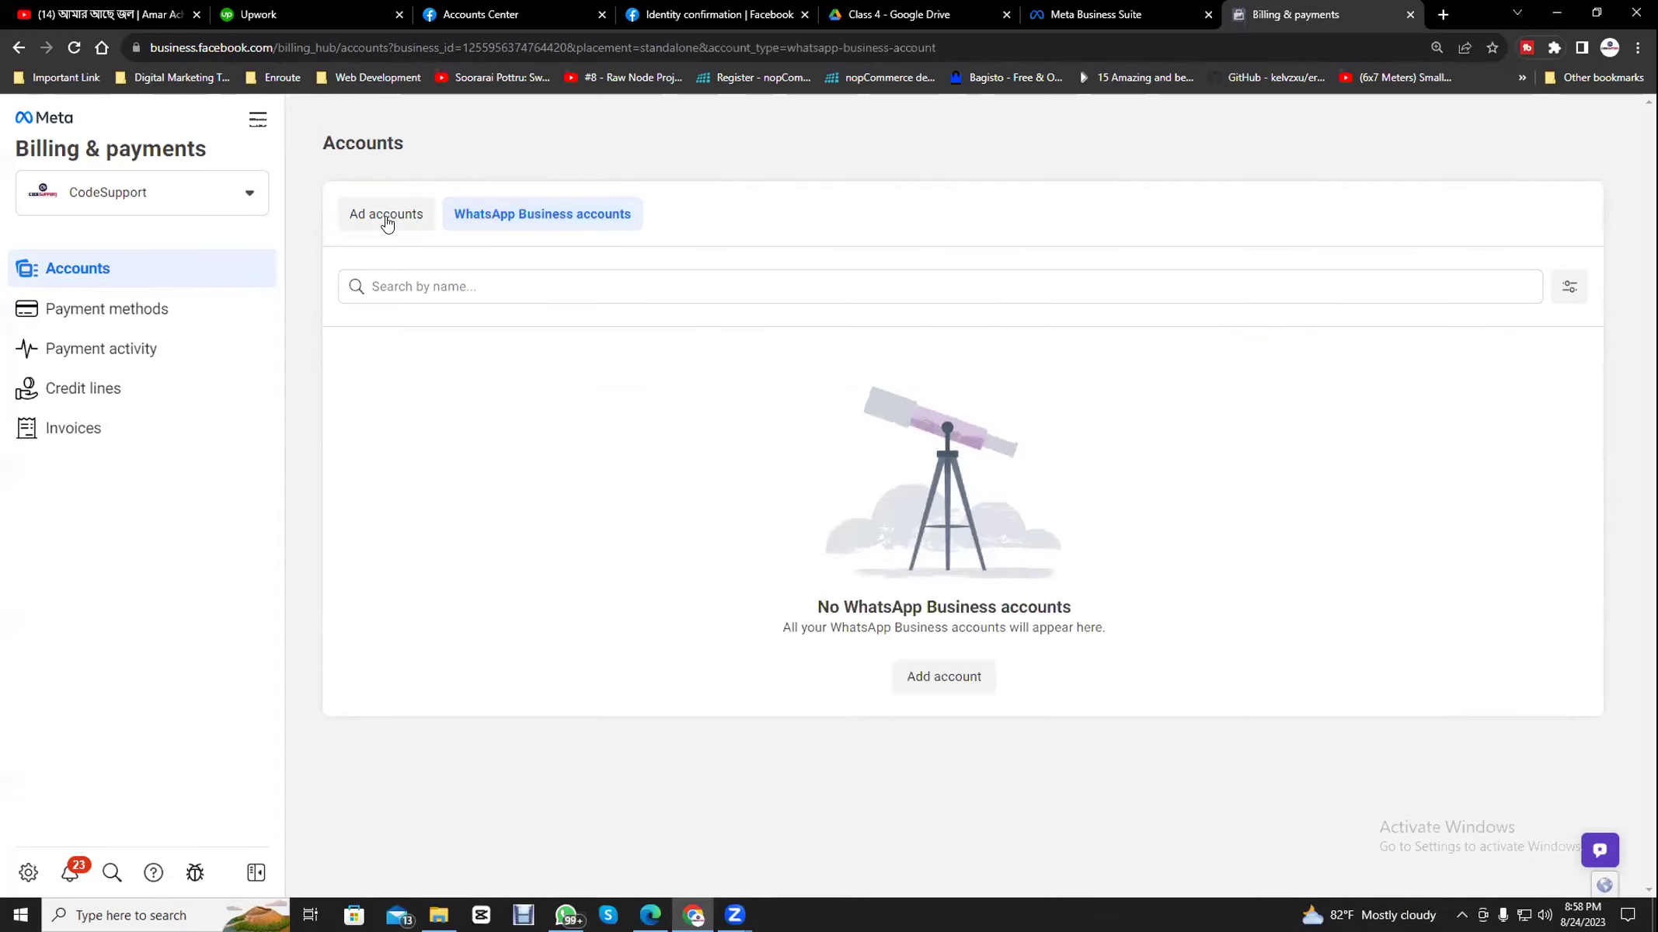
{"action": "left_click", "coordinate": [382, 217]}
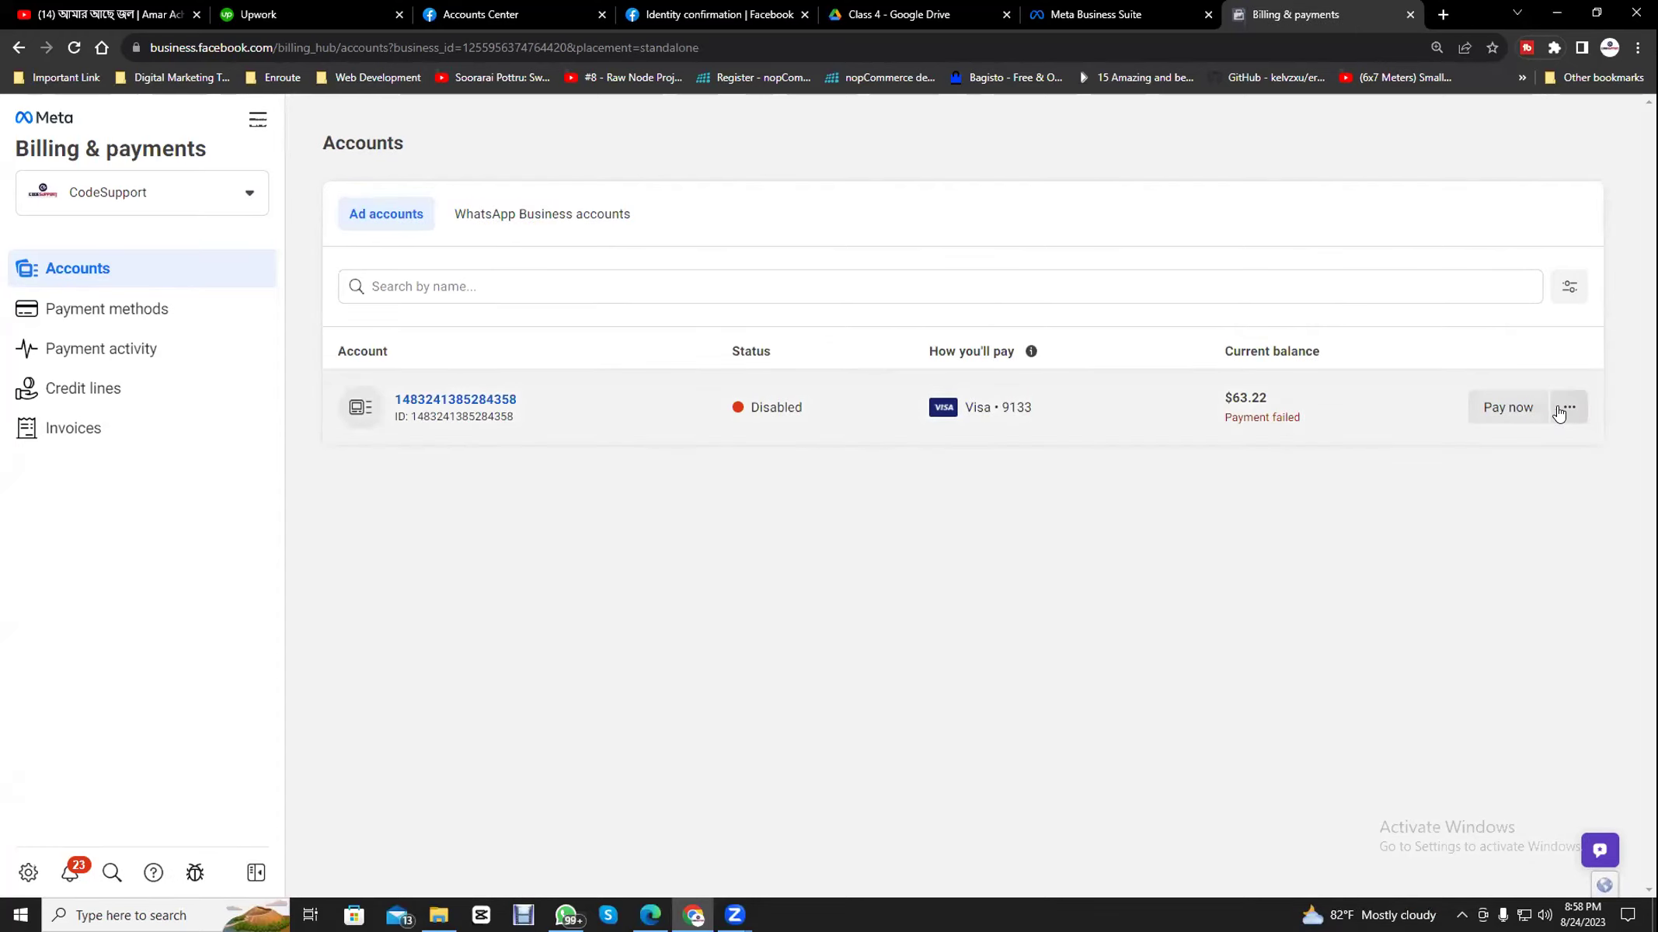
- Go to Payment methods, finish its tour, and click Add for a business payment method
{"action": "left_click", "coordinate": [105, 310]}
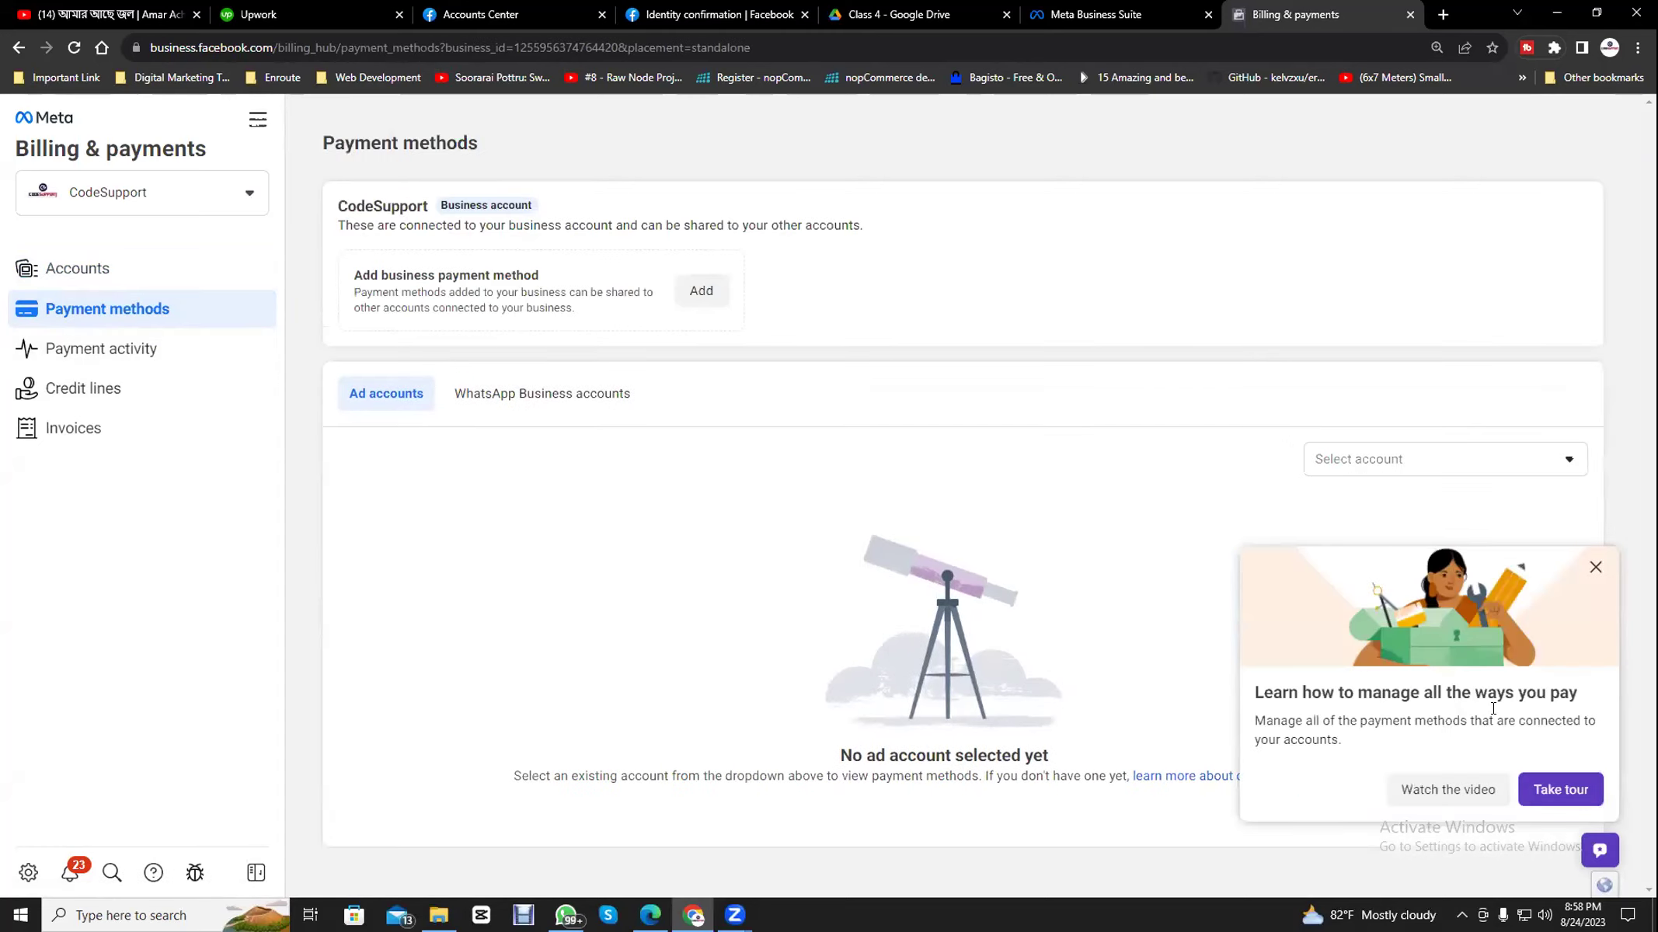
{"action": "left_click", "coordinate": [1584, 789]}
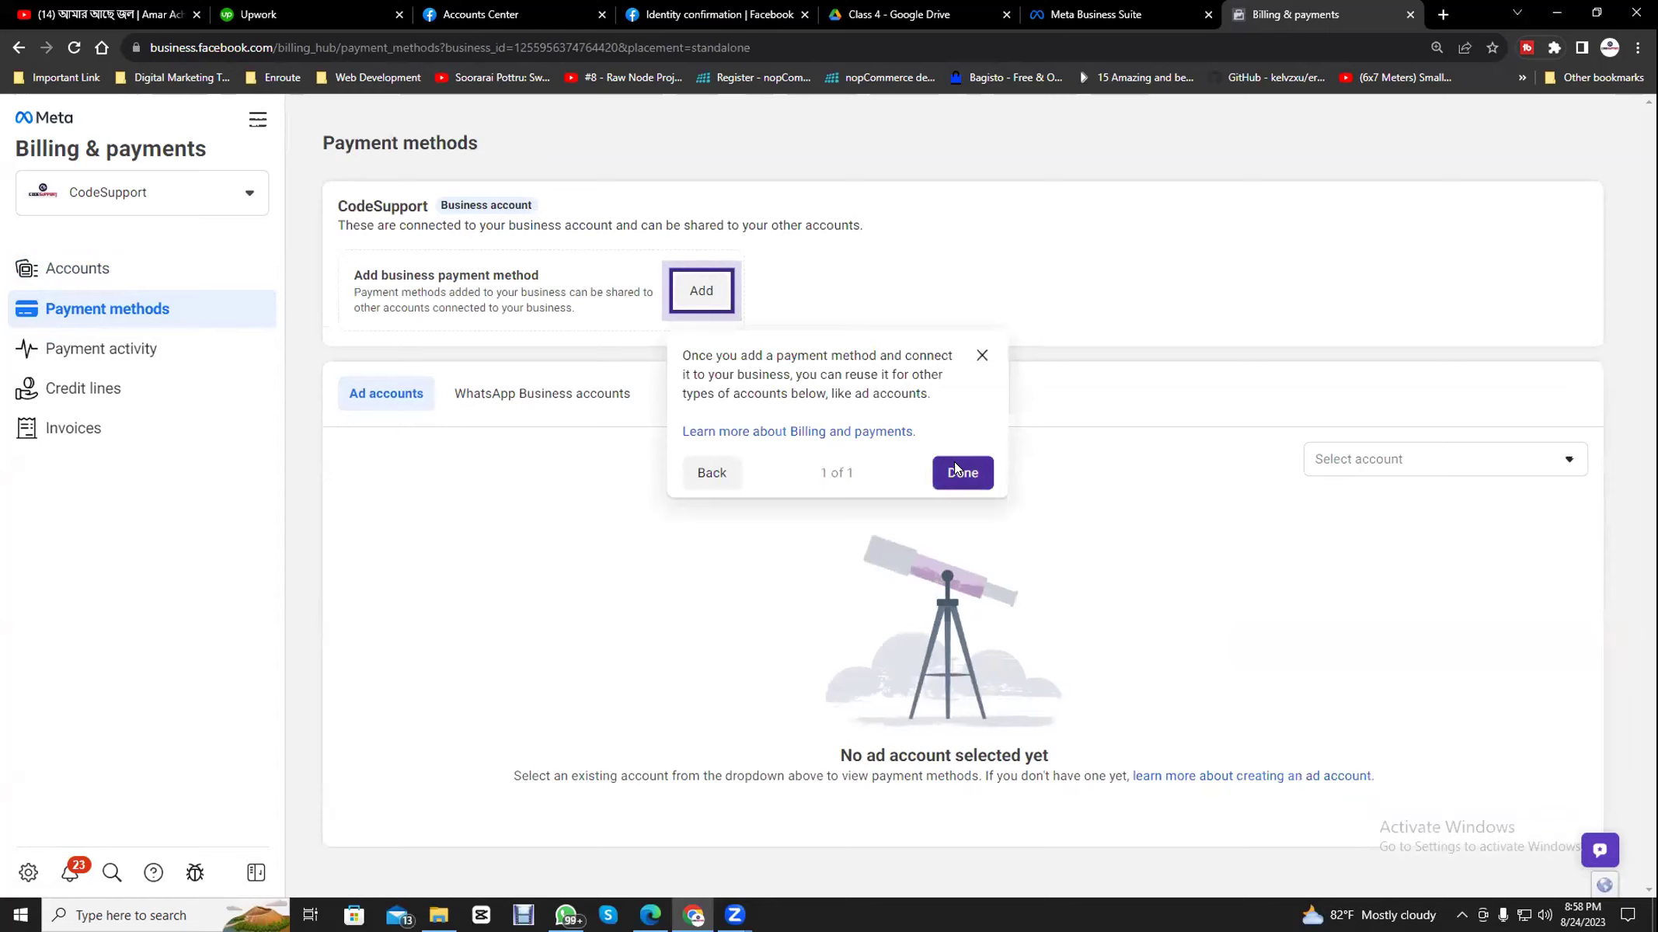
{"action": "left_click", "coordinate": [959, 470]}
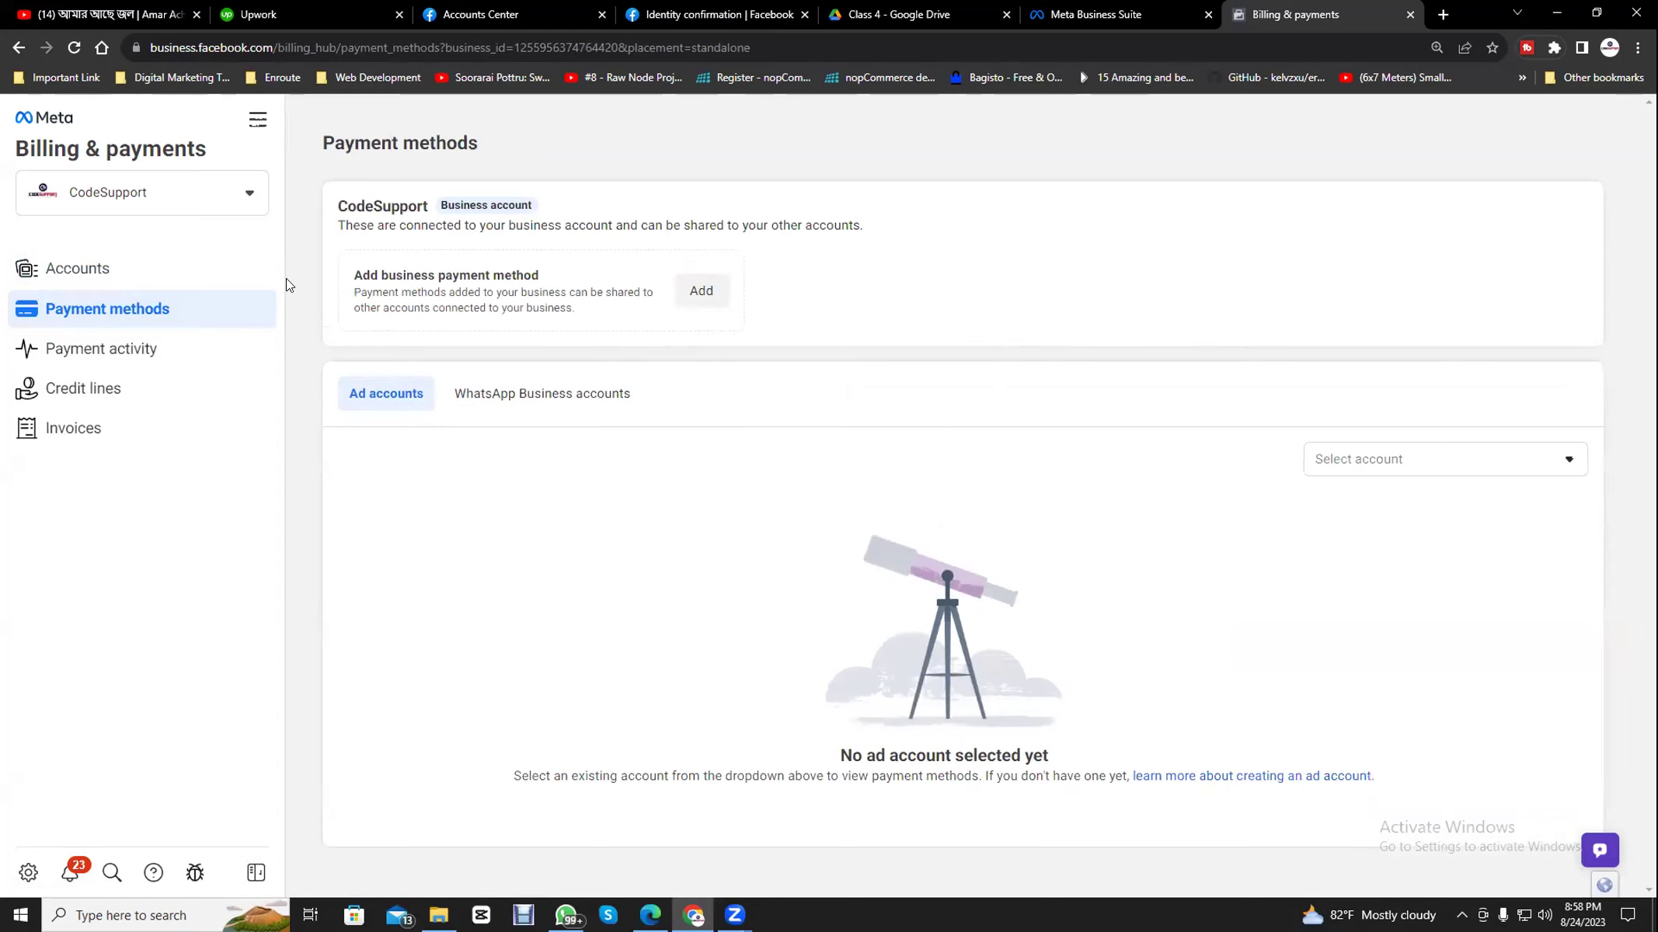
{"action": "left_click", "coordinate": [98, 269]}
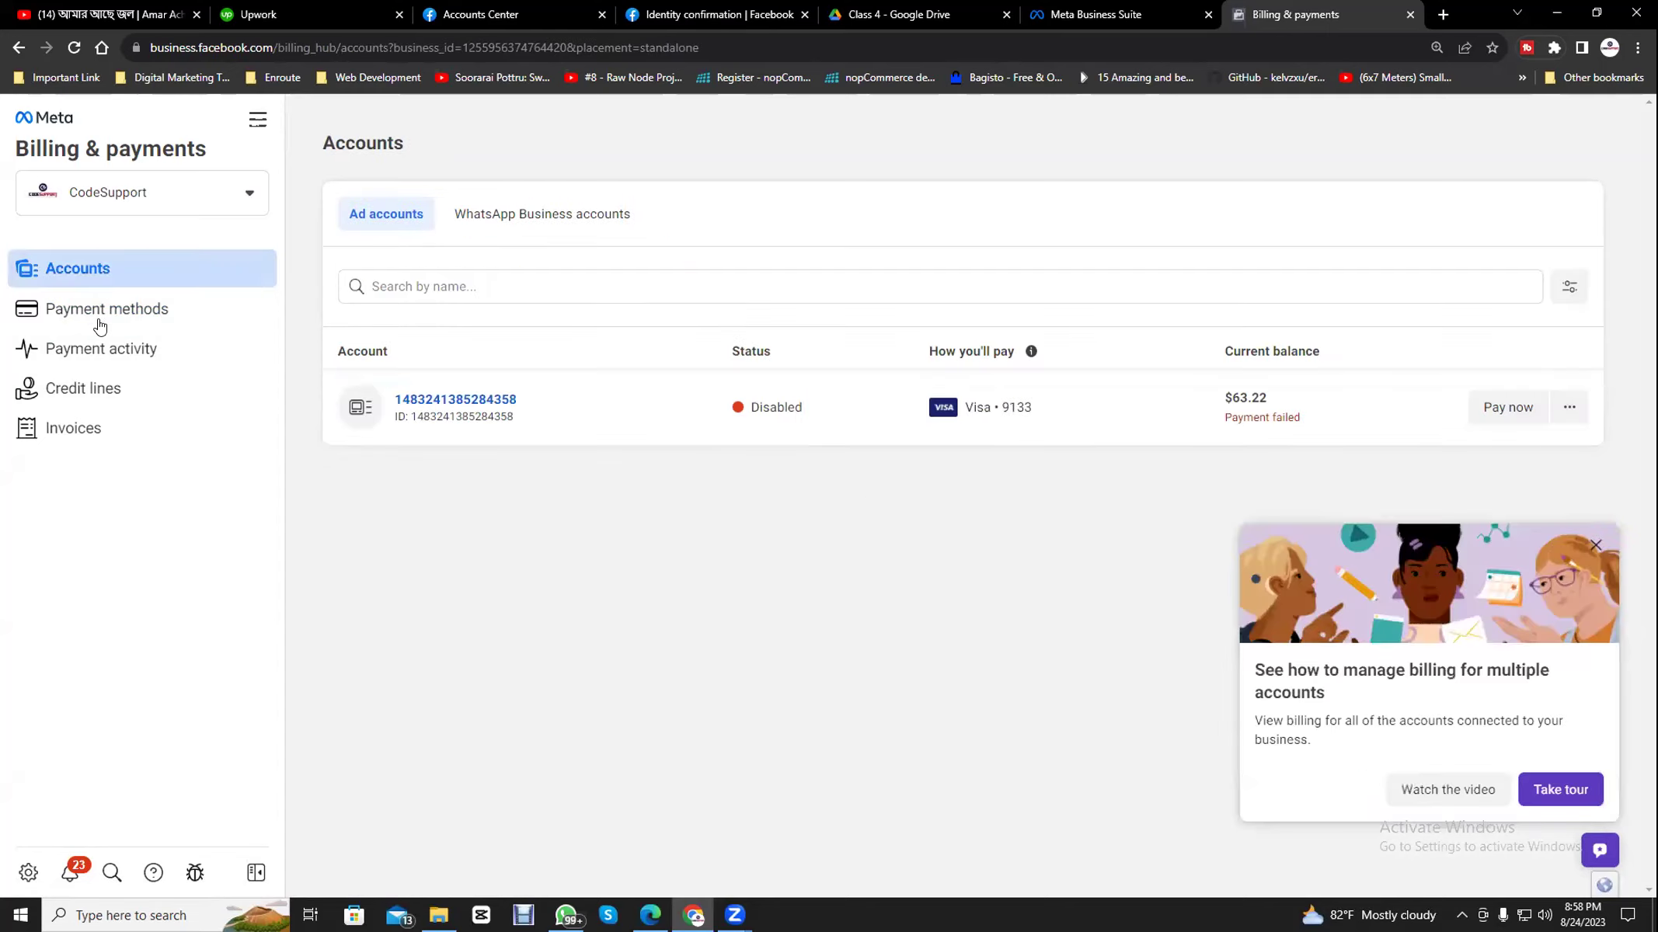
{"action": "left_click", "coordinate": [100, 322]}
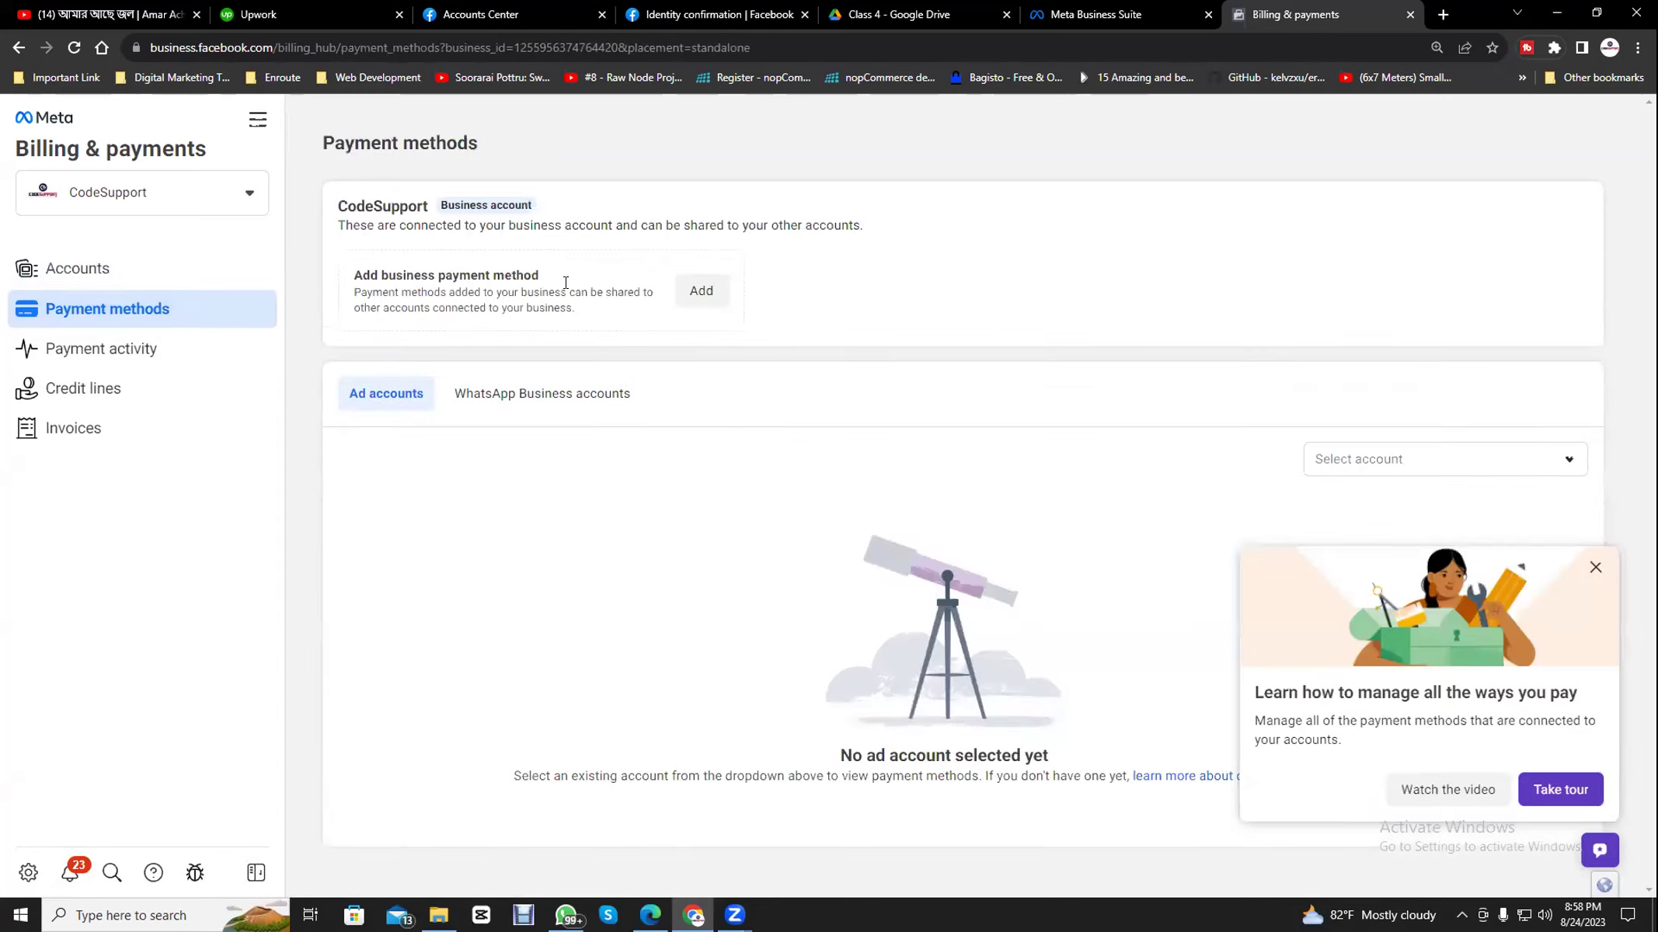
{"action": "left_click", "coordinate": [701, 292]}
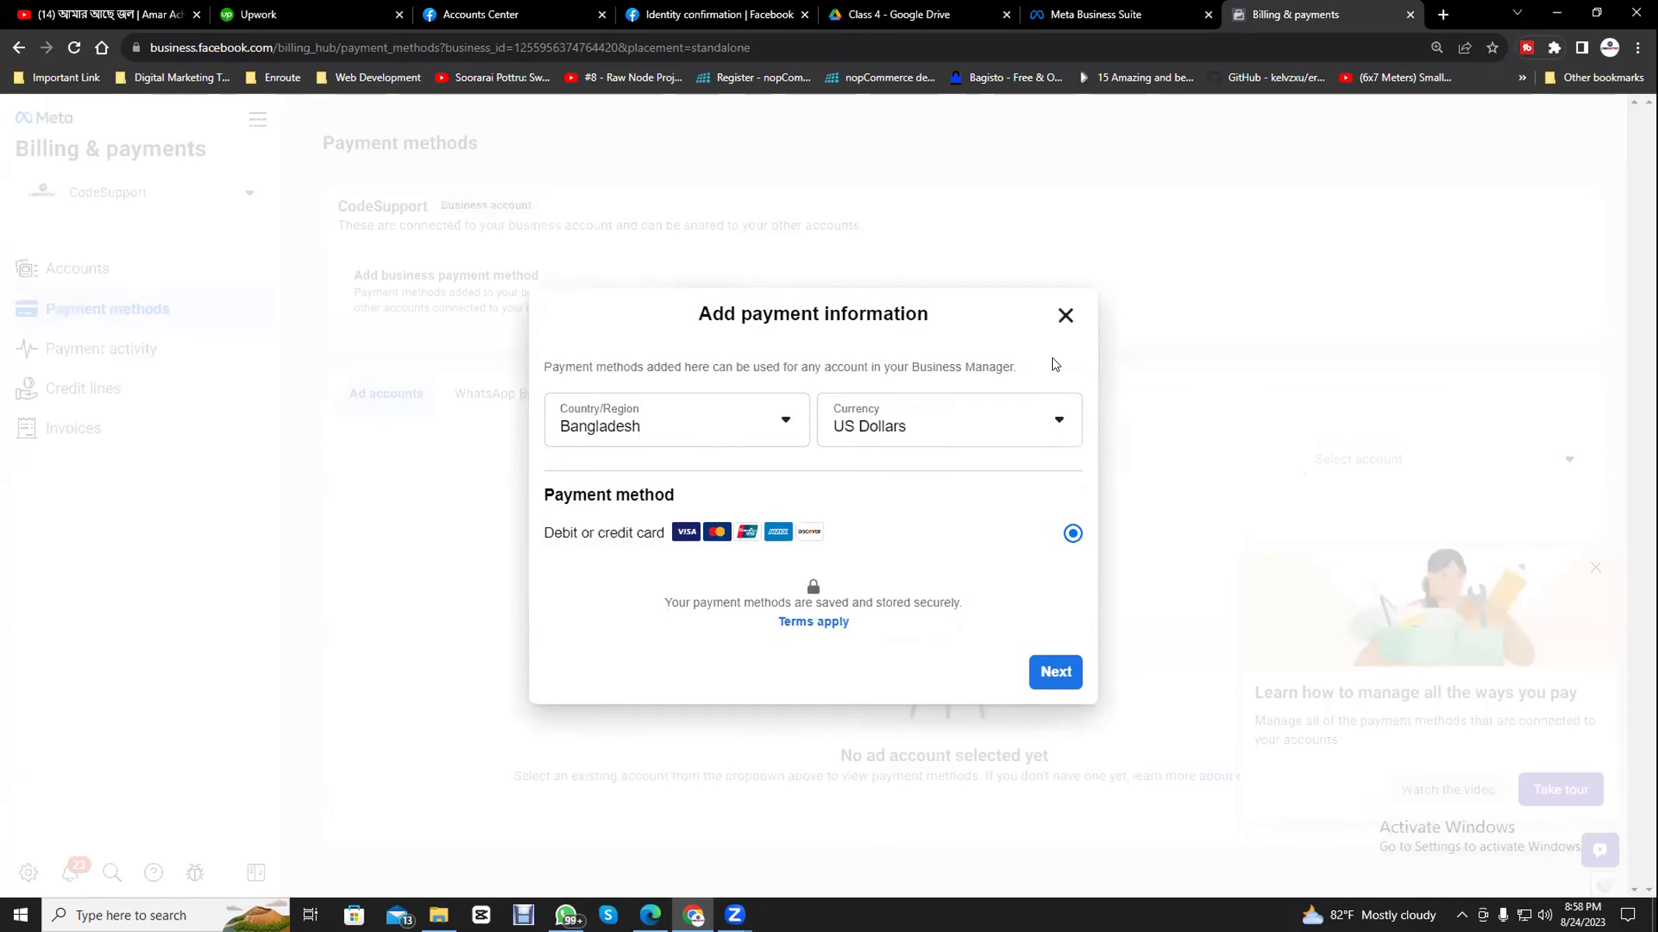
- Close the Add payment information form, reopen Billing & payments and finish the multi-account billing tour
{"action": "left_click", "coordinate": [1065, 316]}
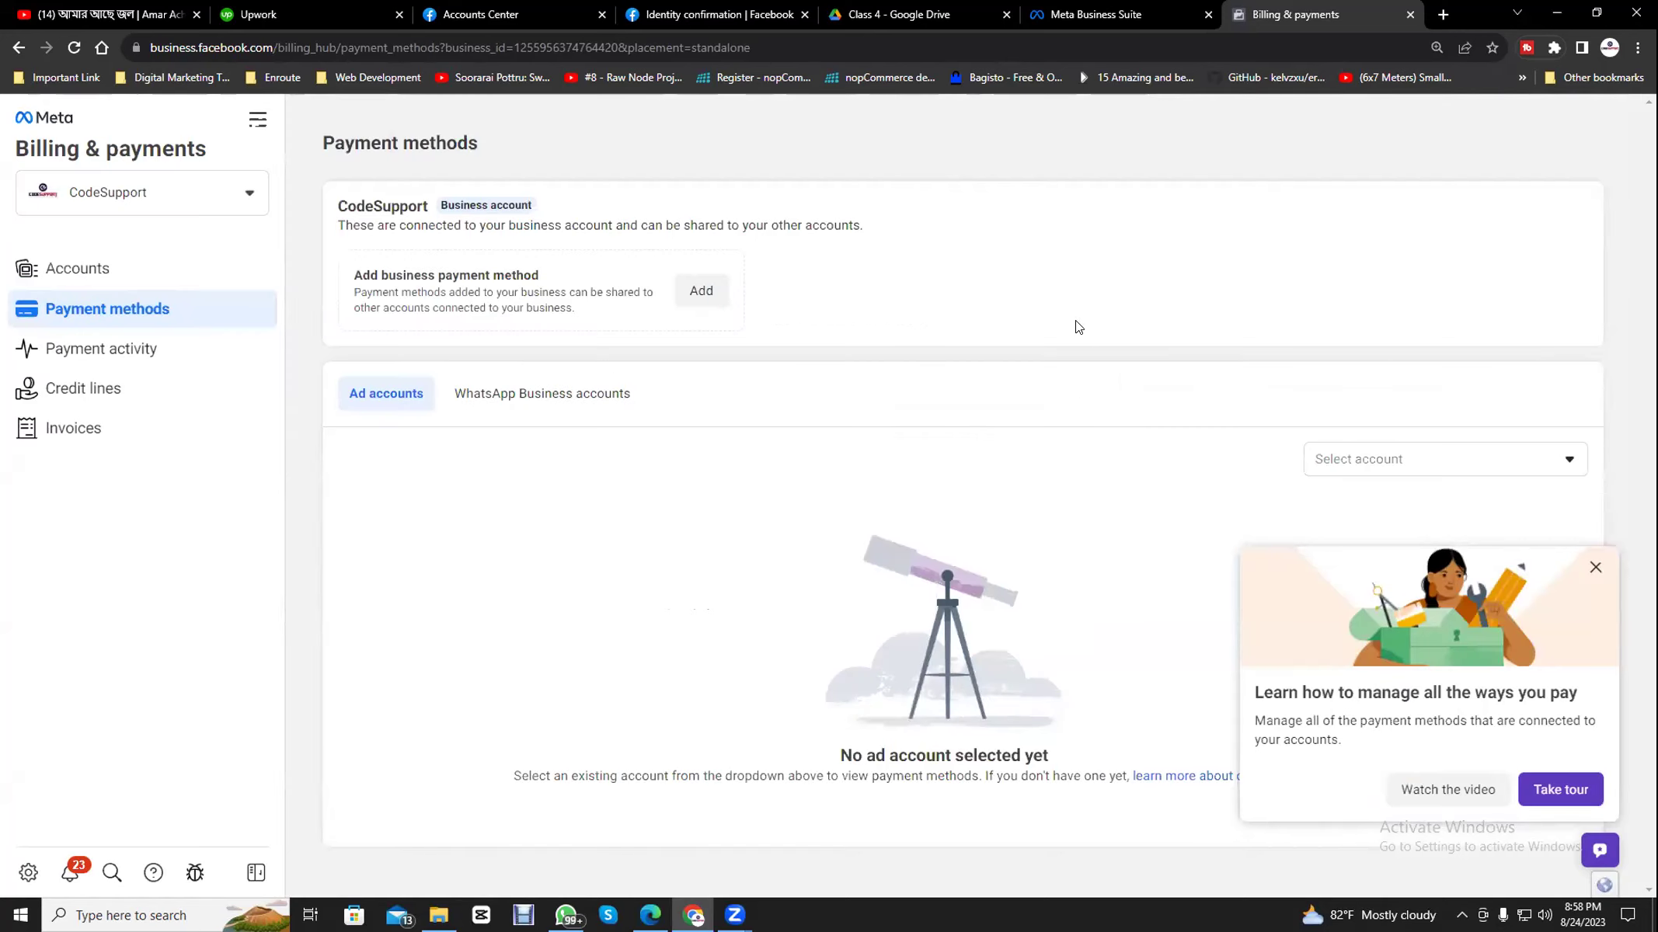
{"action": "left_click", "coordinate": [63, 268]}
{"action": "left_click", "coordinate": [1096, 14]}
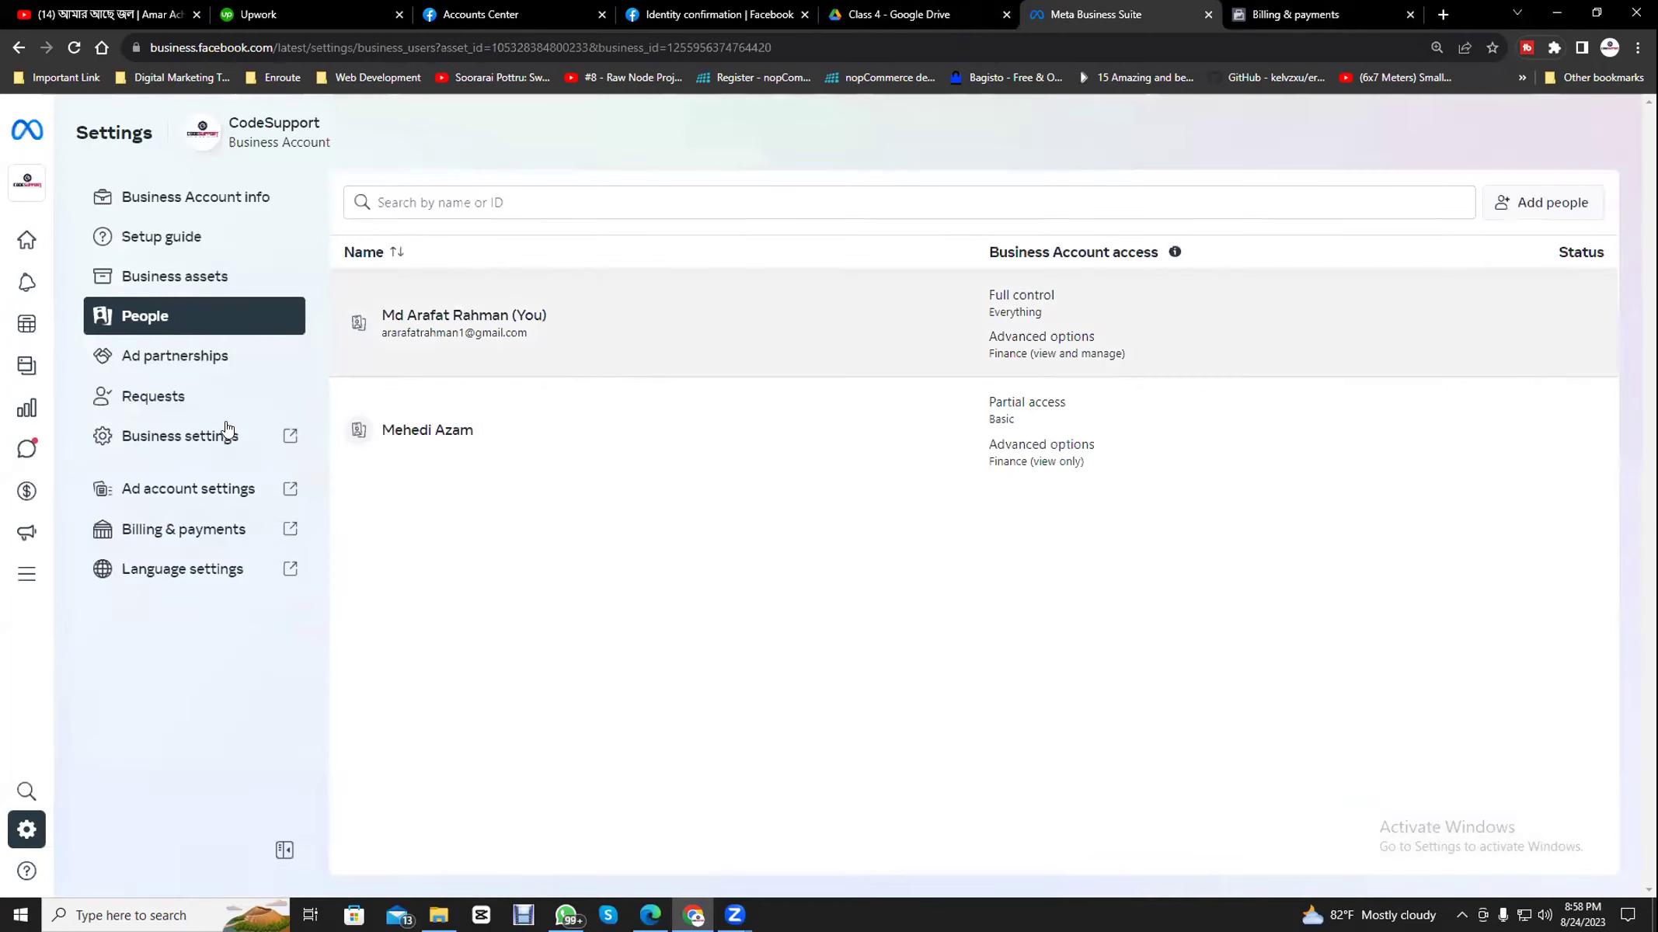
{"action": "left_click", "coordinate": [183, 529]}
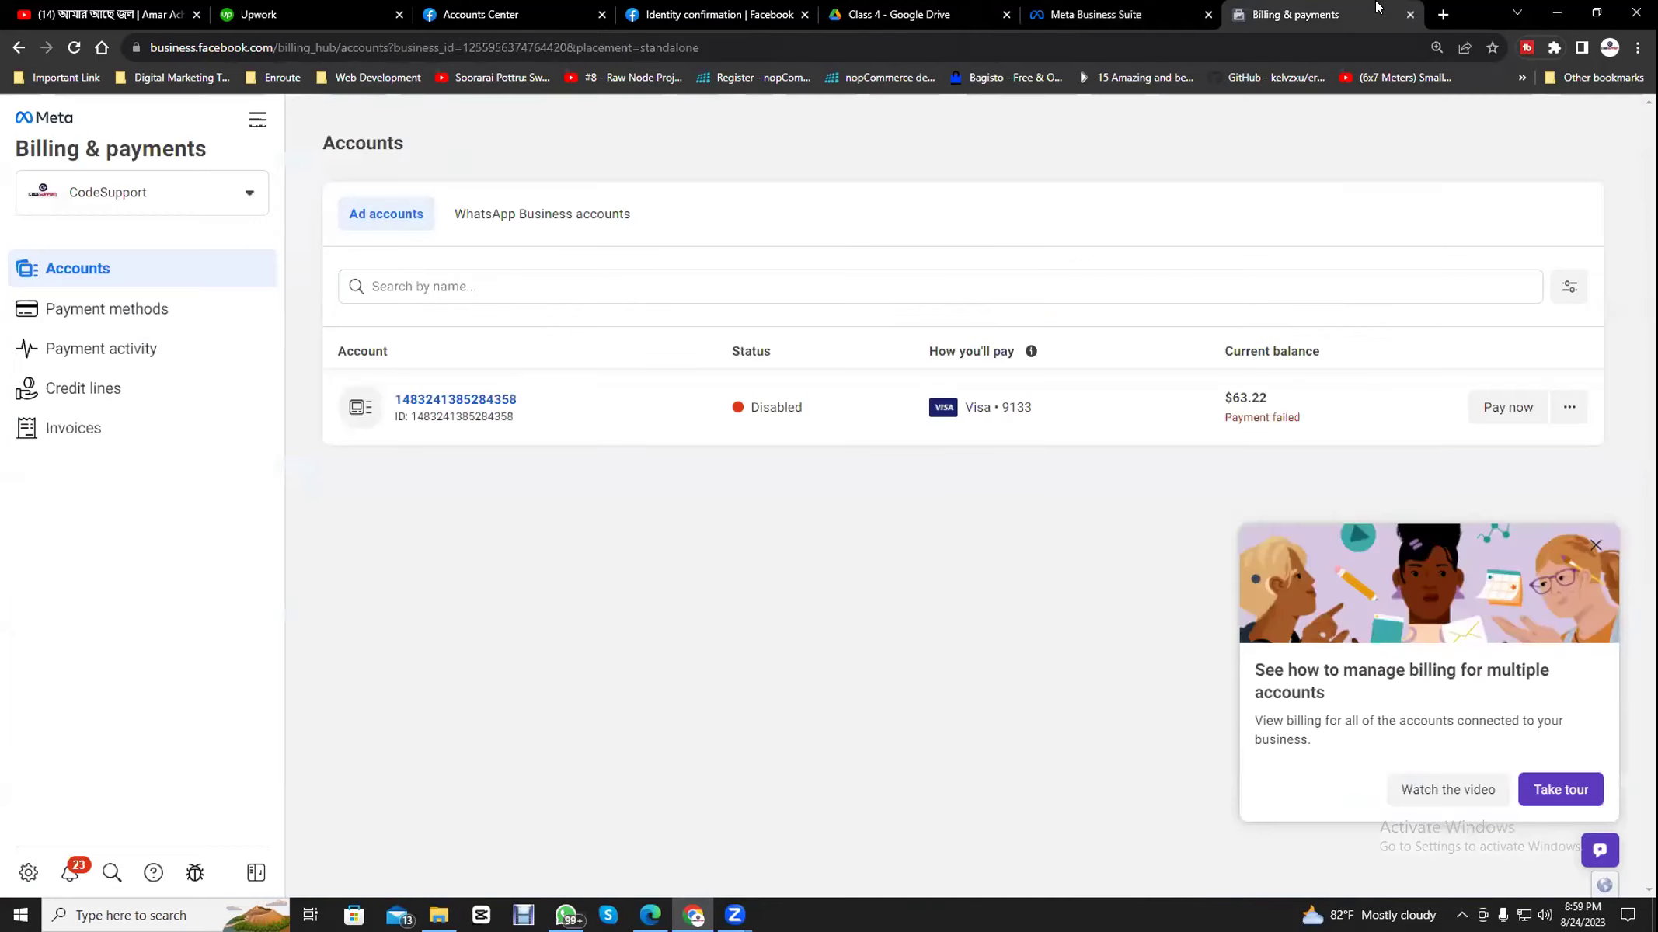
{"action": "left_click", "coordinate": [1542, 796]}
{"action": "left_click", "coordinate": [629, 339]}
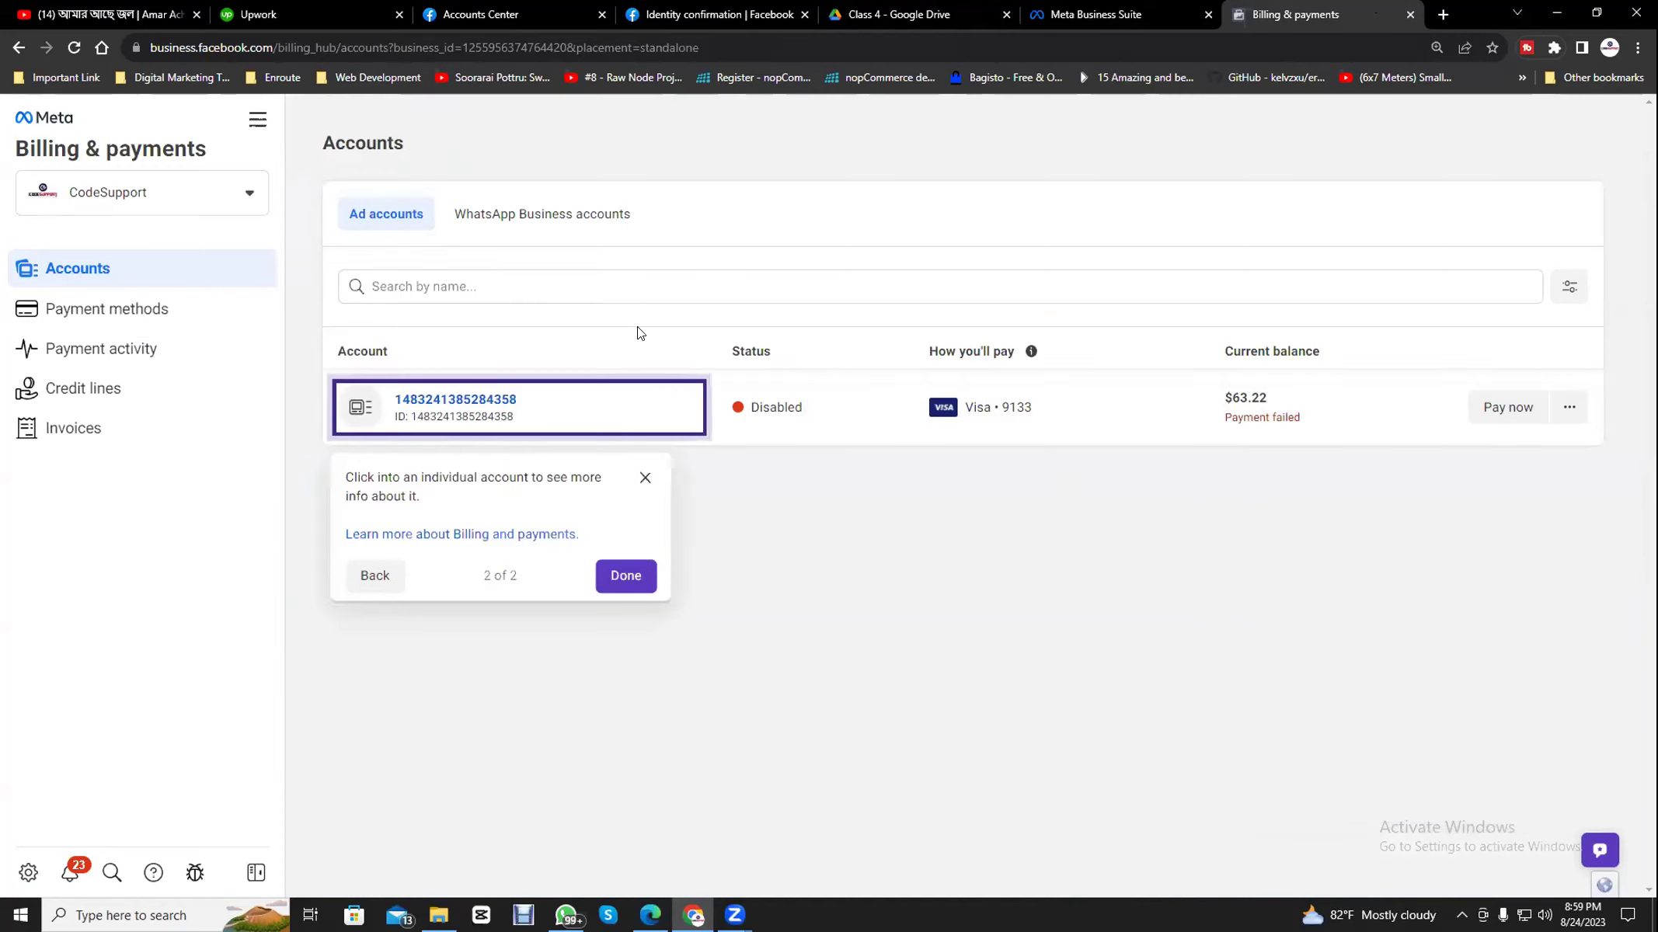
{"action": "left_click", "coordinate": [630, 575]}
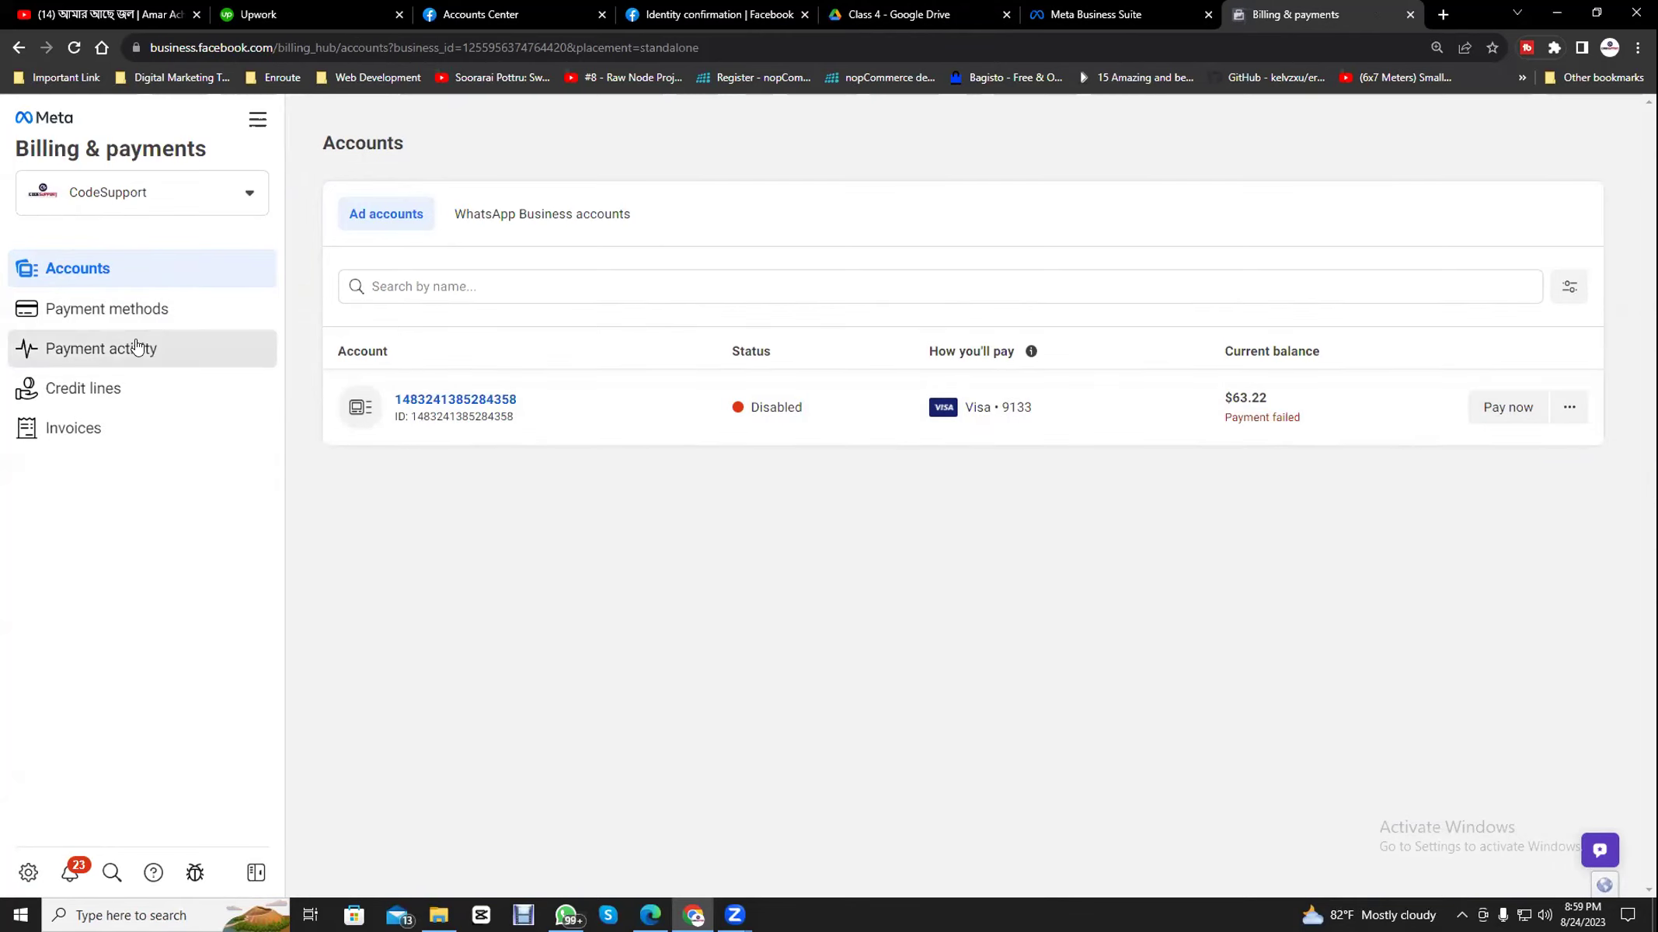
- Open Payment methods and capture it with Payment methods and Add boxed in red
{"action": "left_click", "coordinate": [65, 317]}
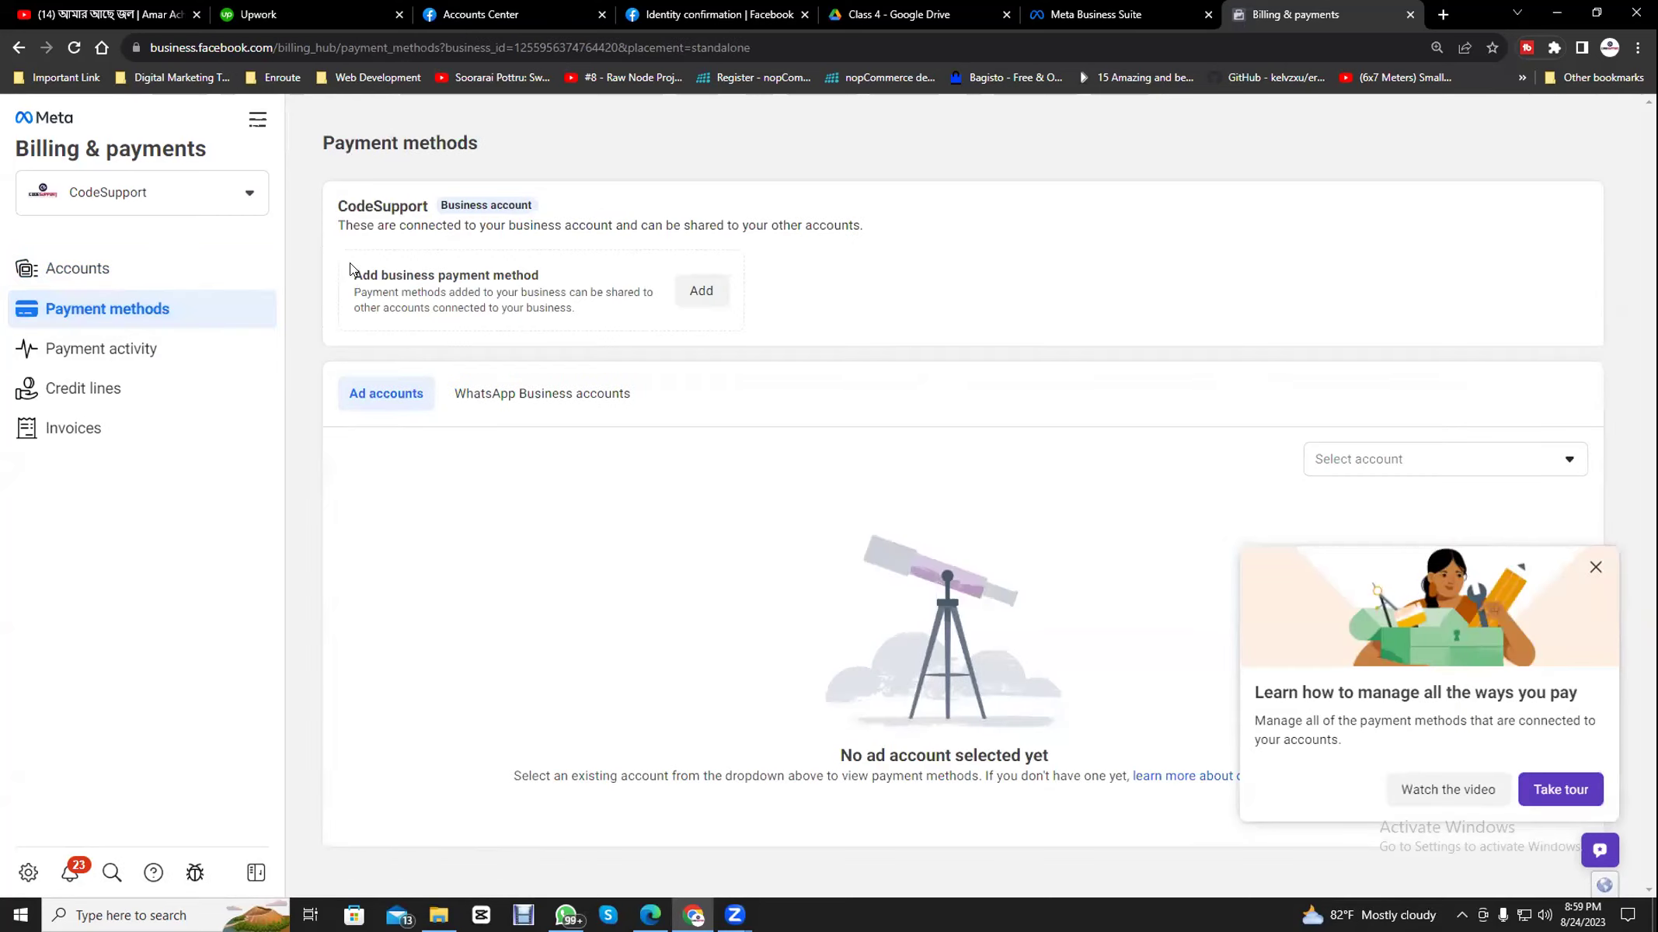
{"action": "left_click", "coordinate": [1461, 914]}
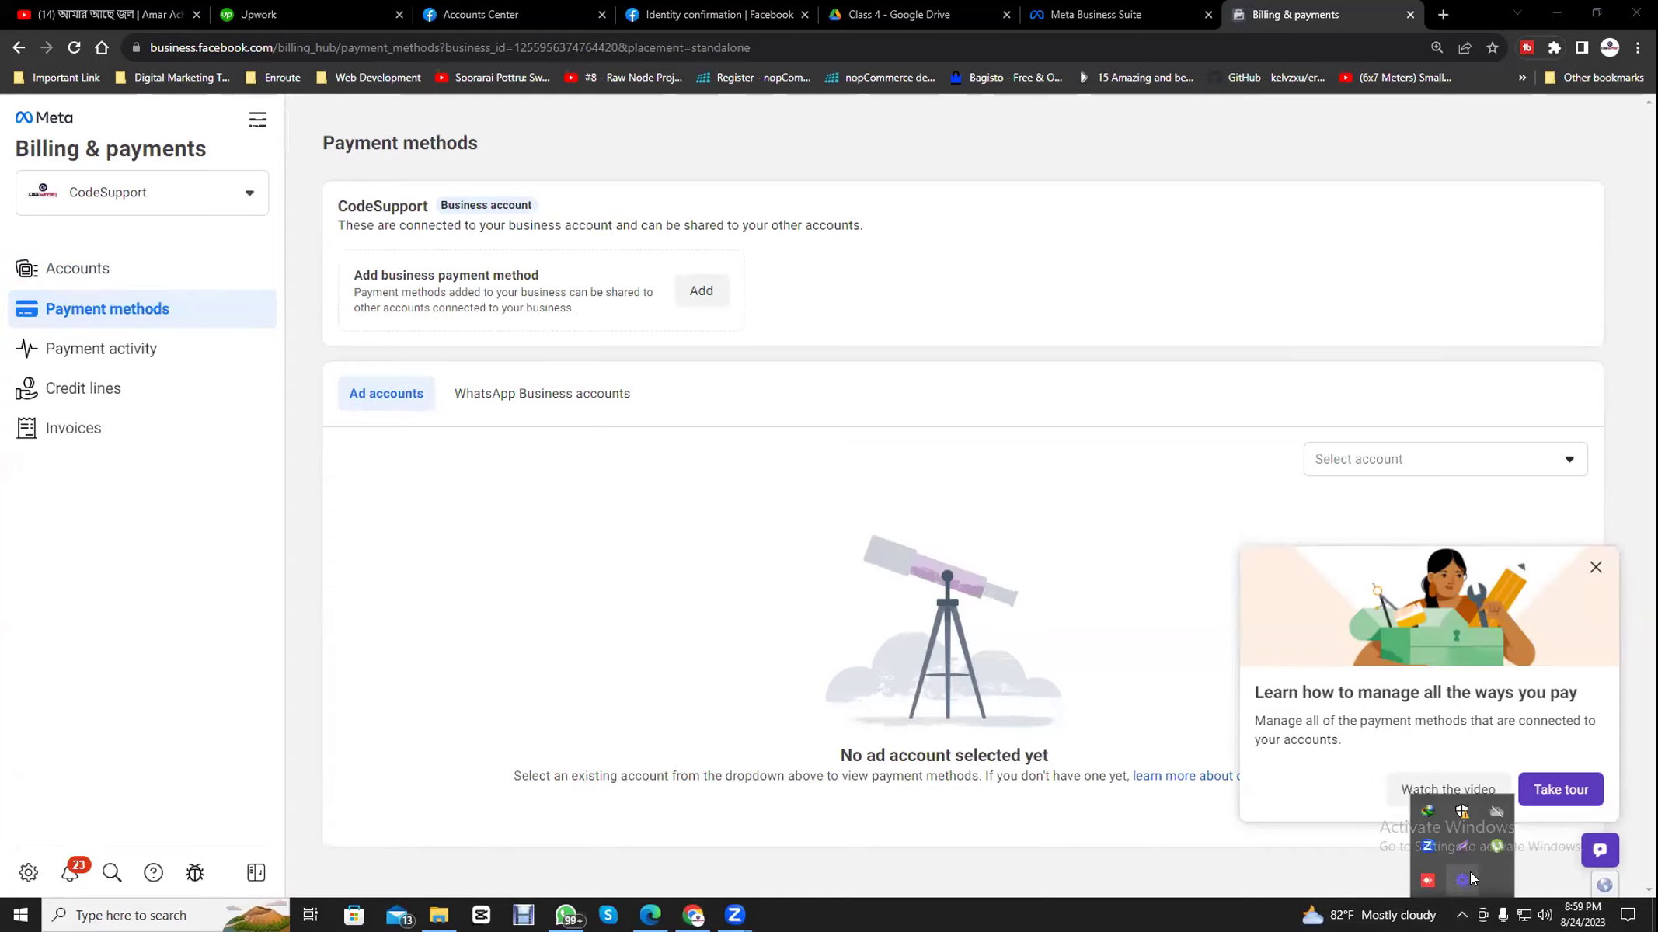
{"action": "left_click", "coordinate": [1428, 845]}
{"action": "left_click_drag", "start_coordinate": [11, 85], "coordinate": [1091, 583]}
{"action": "left_click_drag", "start_coordinate": [4, 296], "coordinate": [219, 327]}
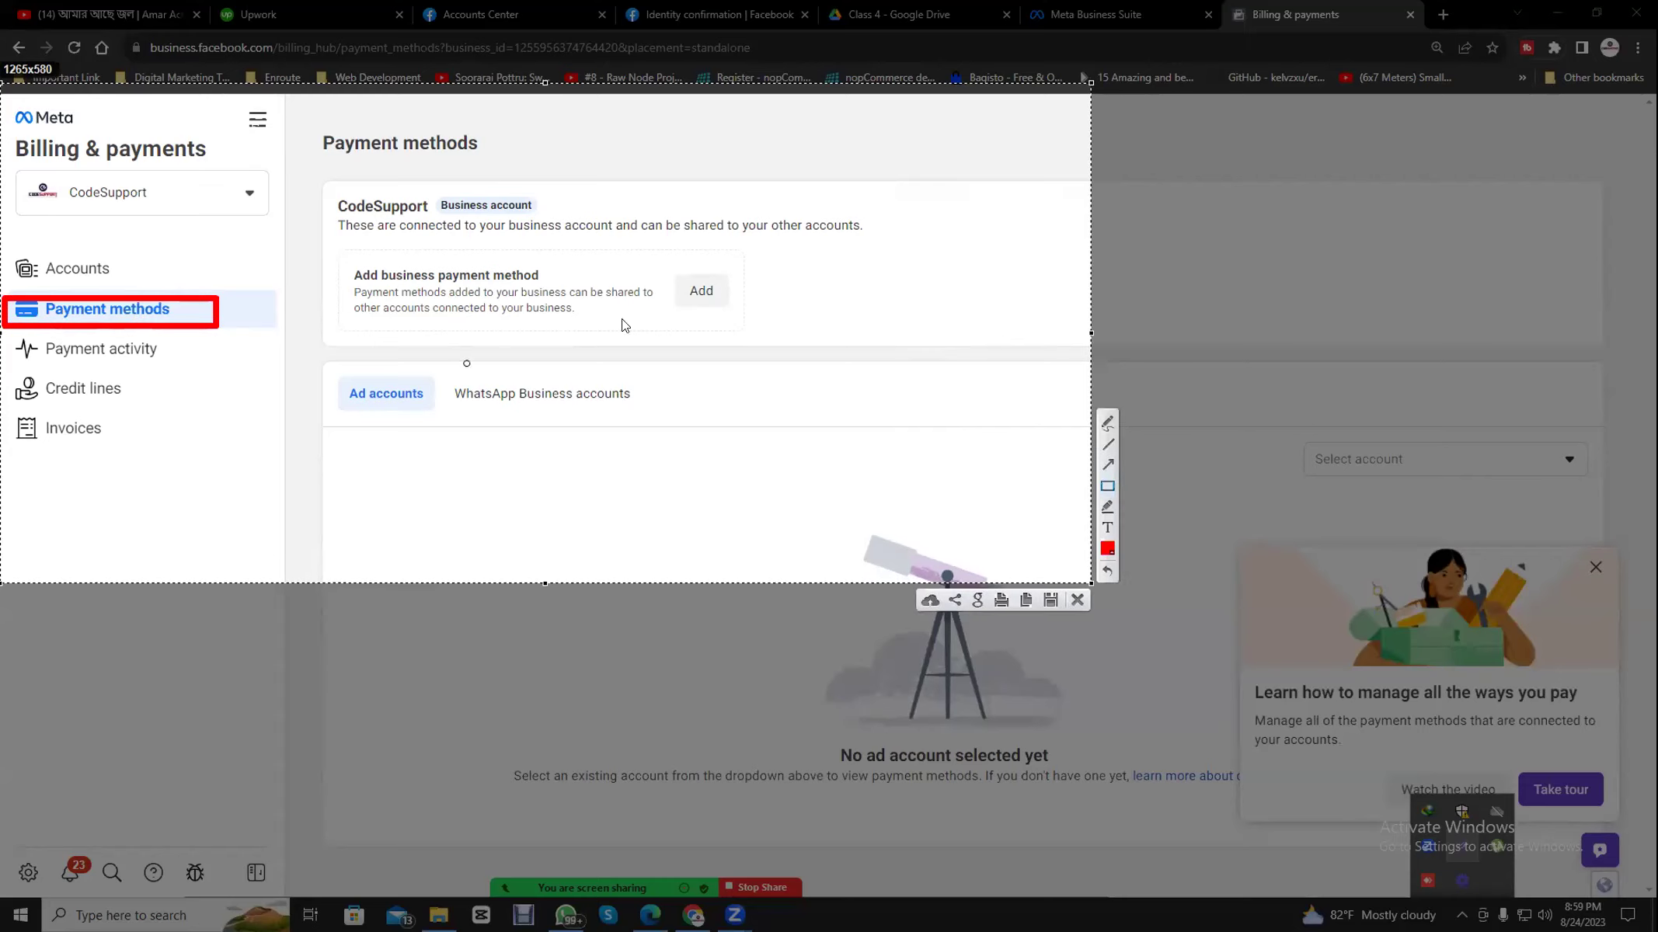
{"action": "left_click_drag", "start_coordinate": [657, 264], "coordinate": [744, 315]}
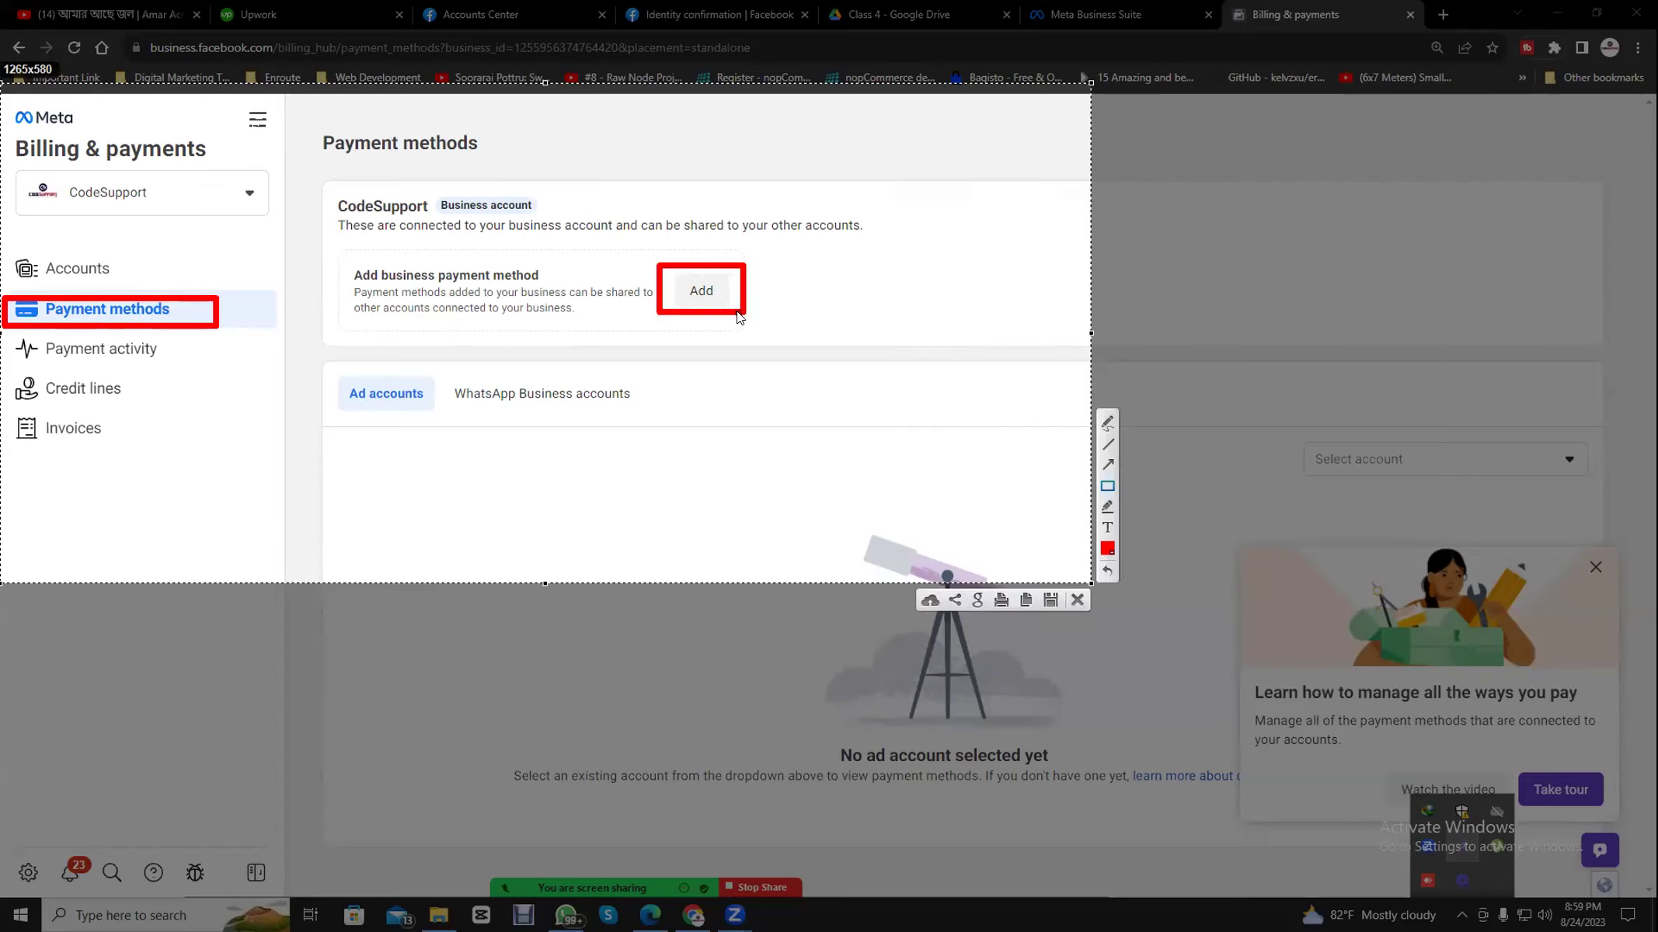
- Add a payment method keeping Bangladesh and US Dollars, continuing to the card details form
{"action": "left_click", "coordinate": [1078, 599]}
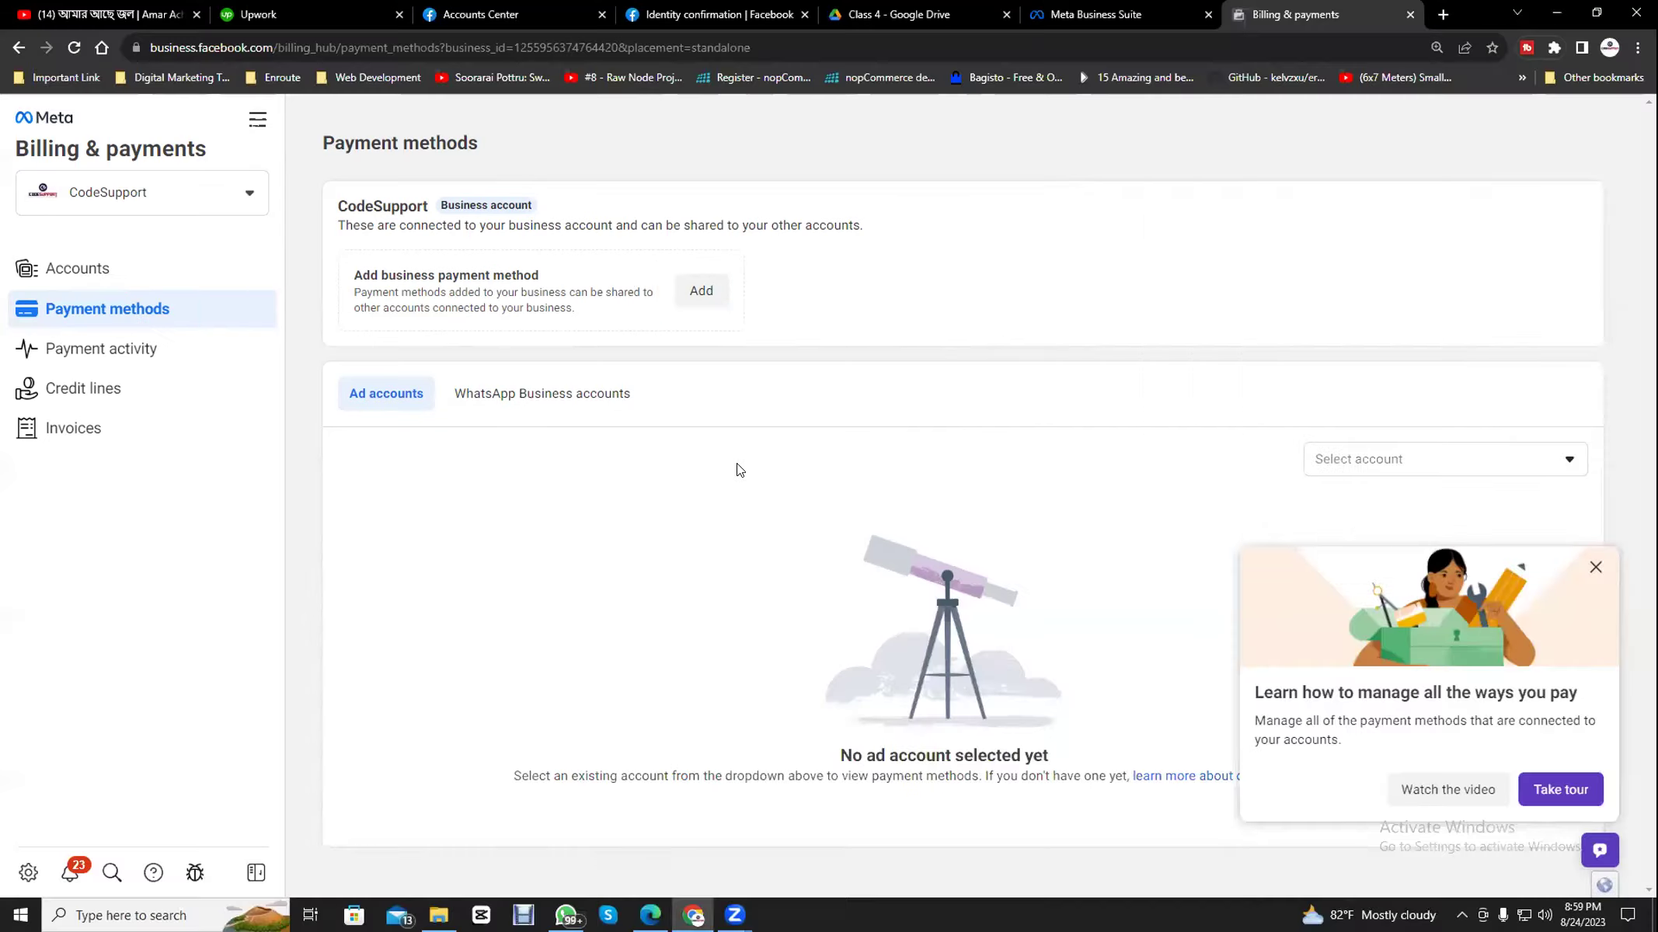
{"action": "left_click", "coordinate": [699, 291]}
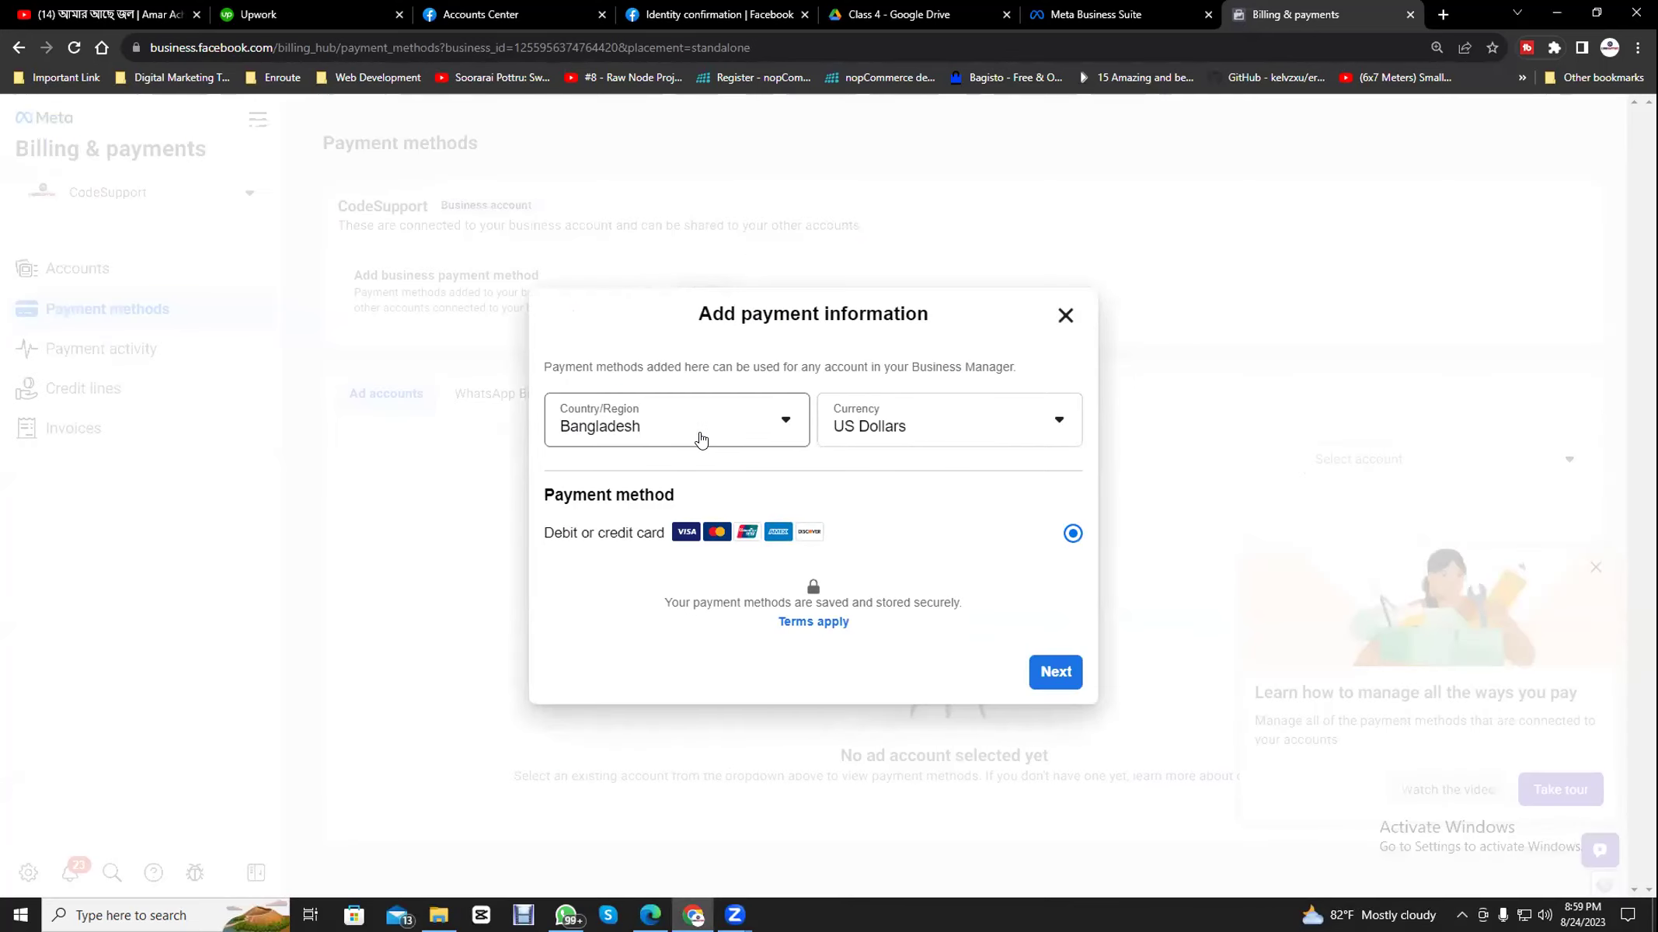
{"action": "left_click", "coordinate": [924, 435]}
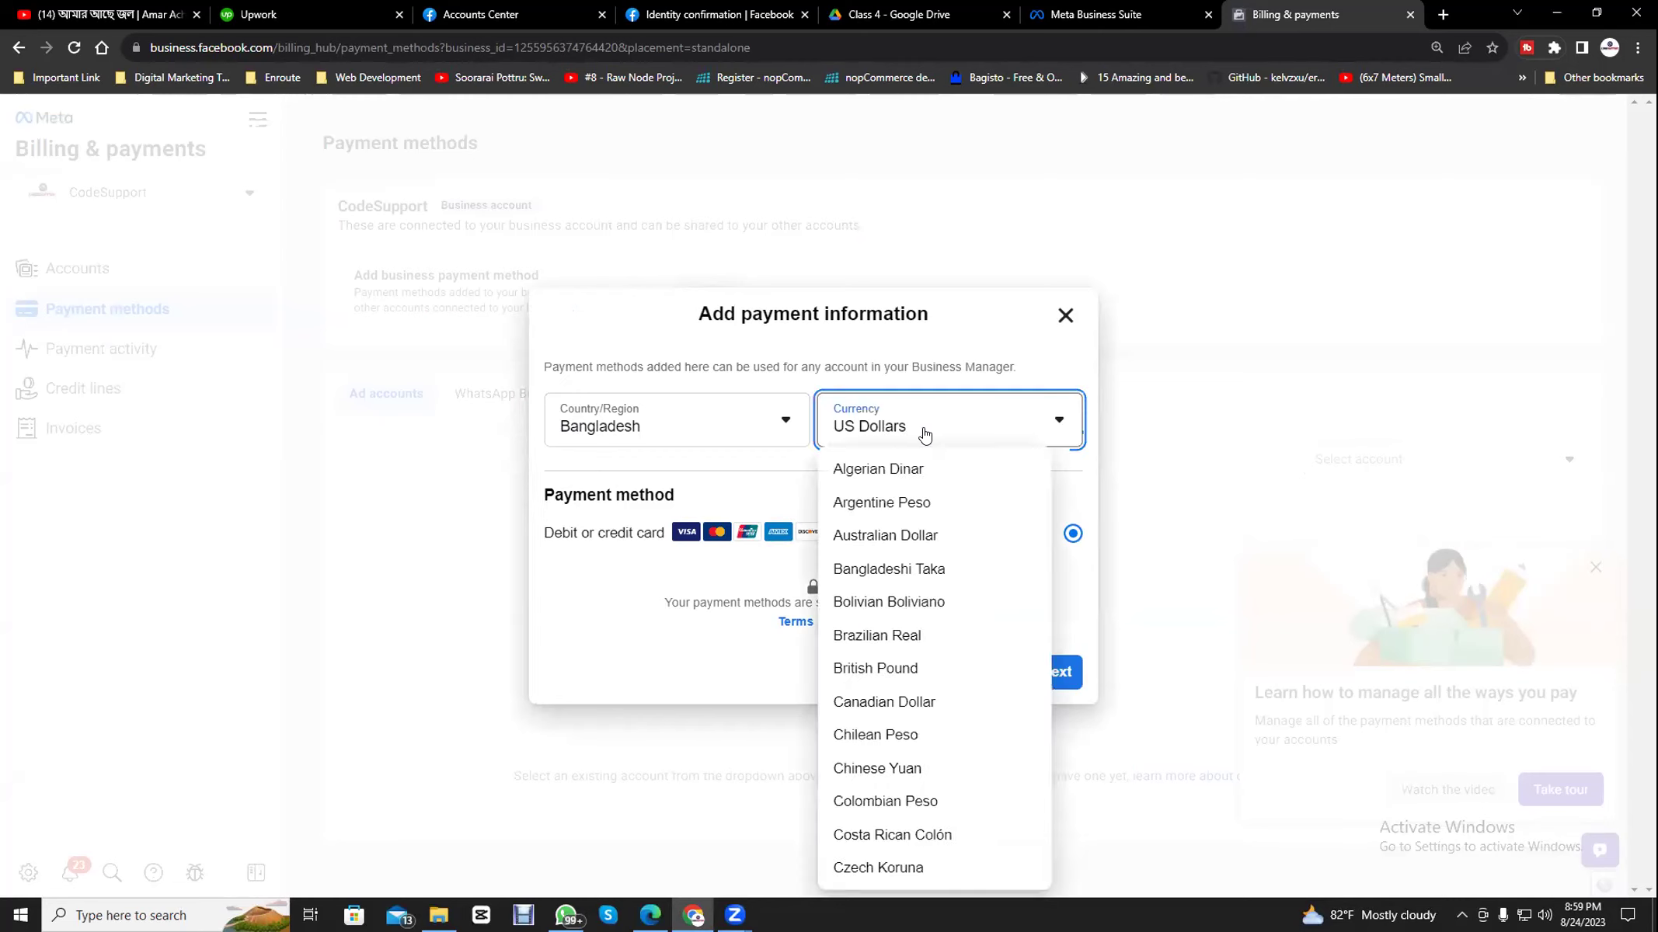
{"action": "left_click", "coordinate": [1068, 373]}
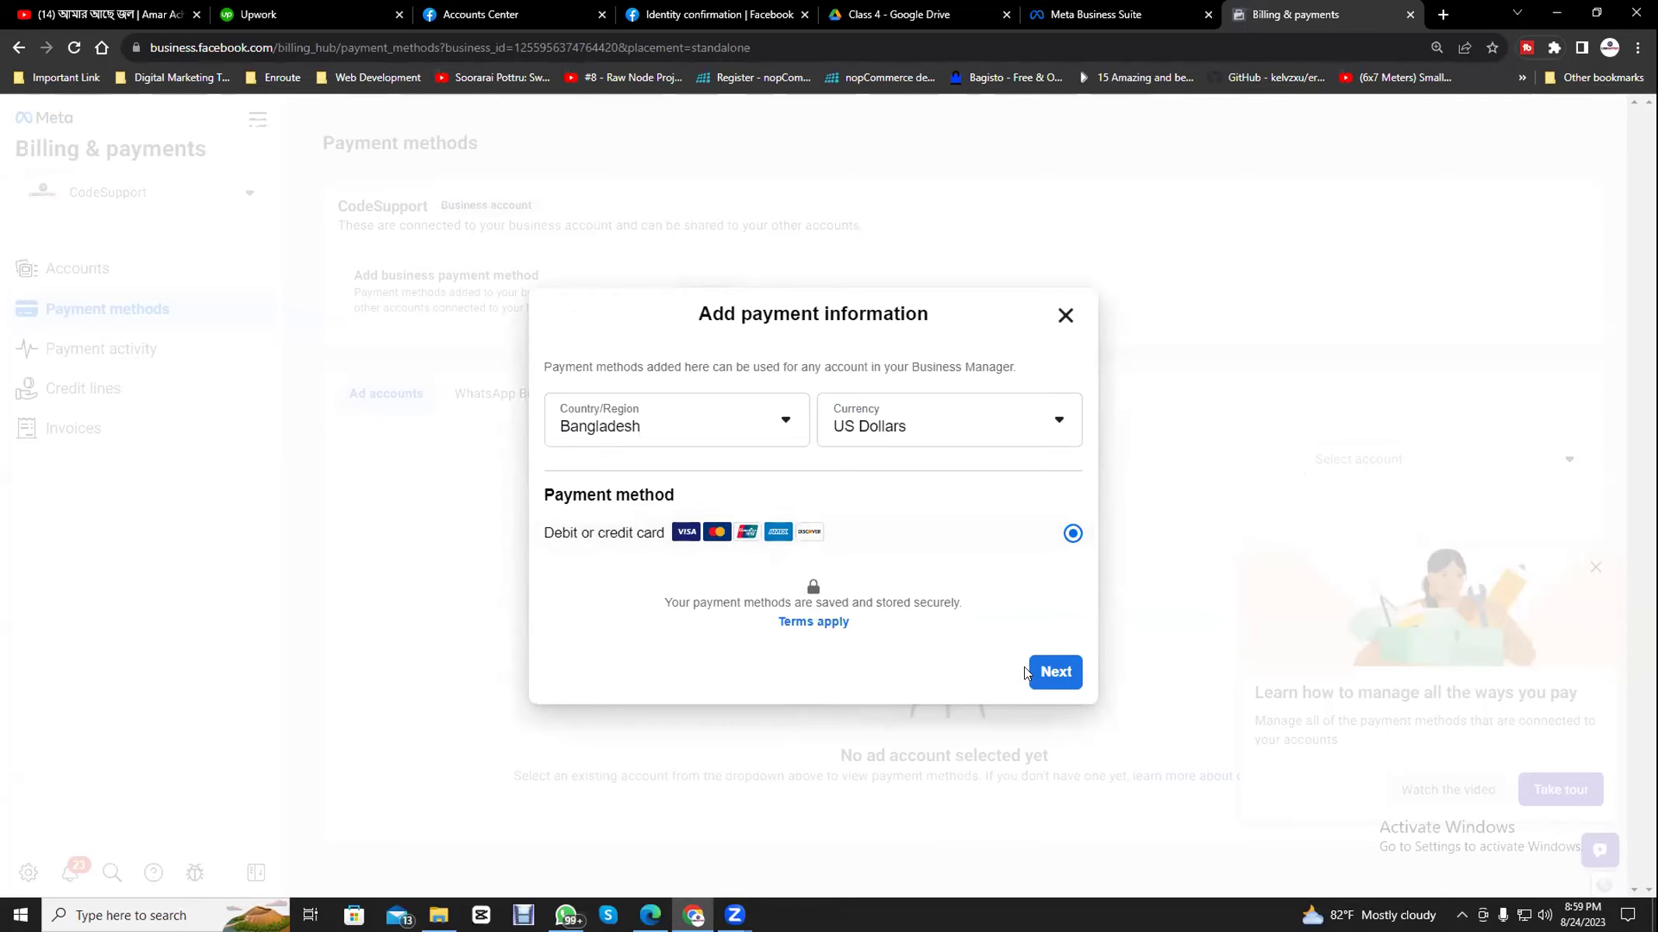
{"action": "left_click", "coordinate": [1061, 673]}
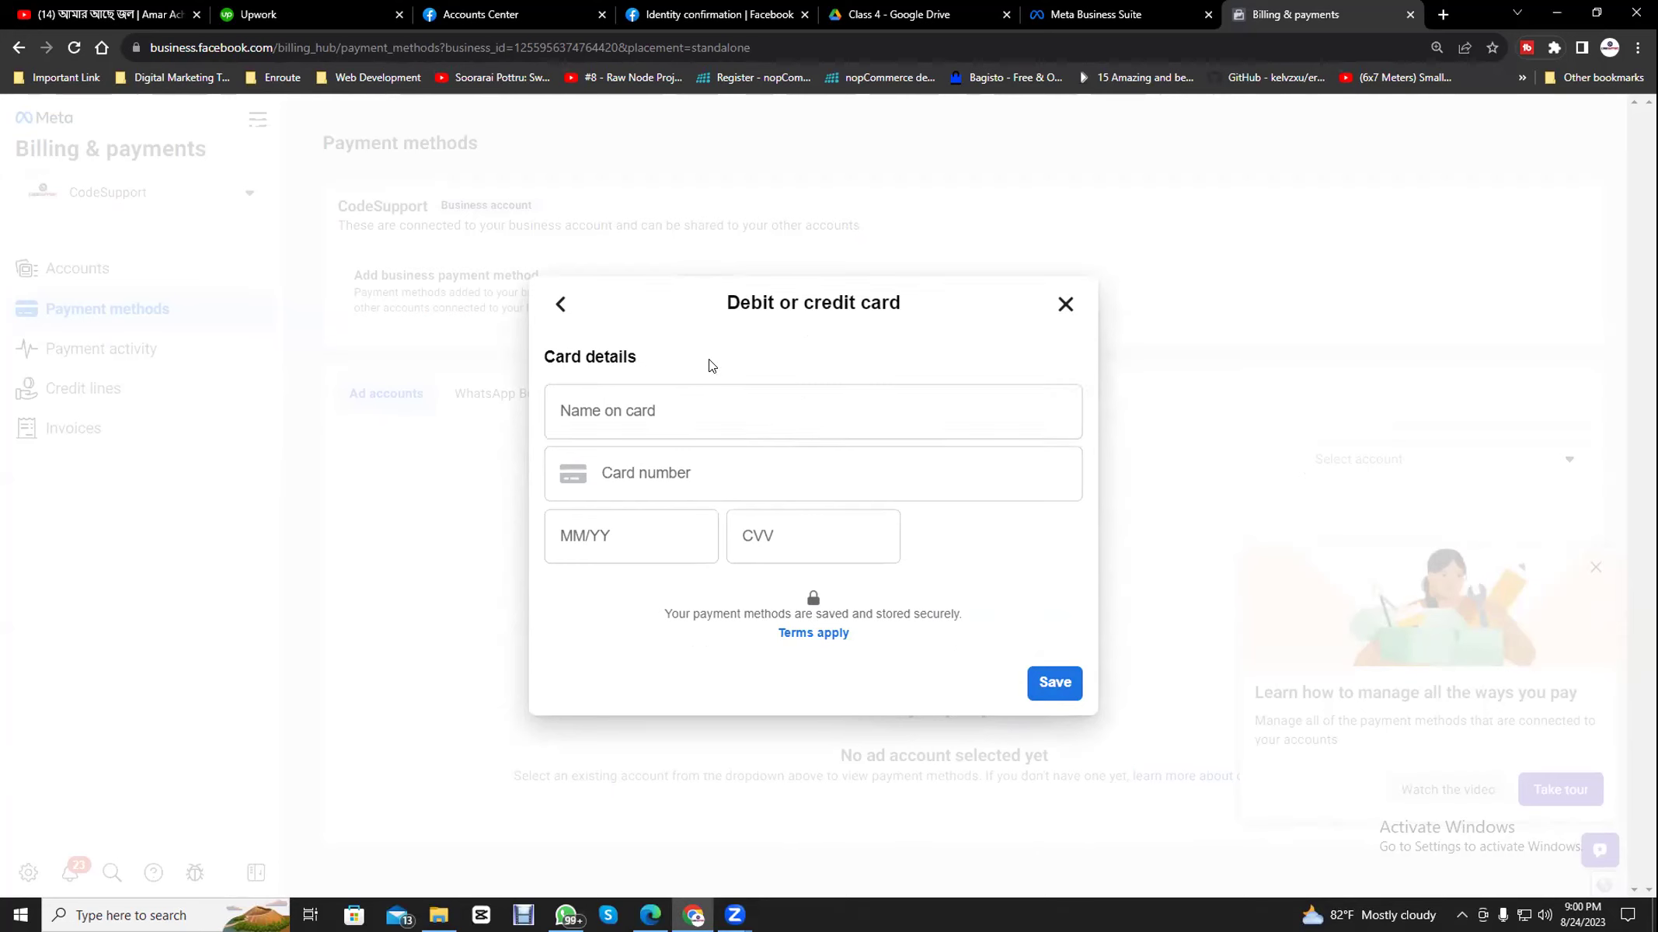
- Try the name on card field, dismissing the saved-card suggestions
{"action": "left_click", "coordinate": [655, 408]}
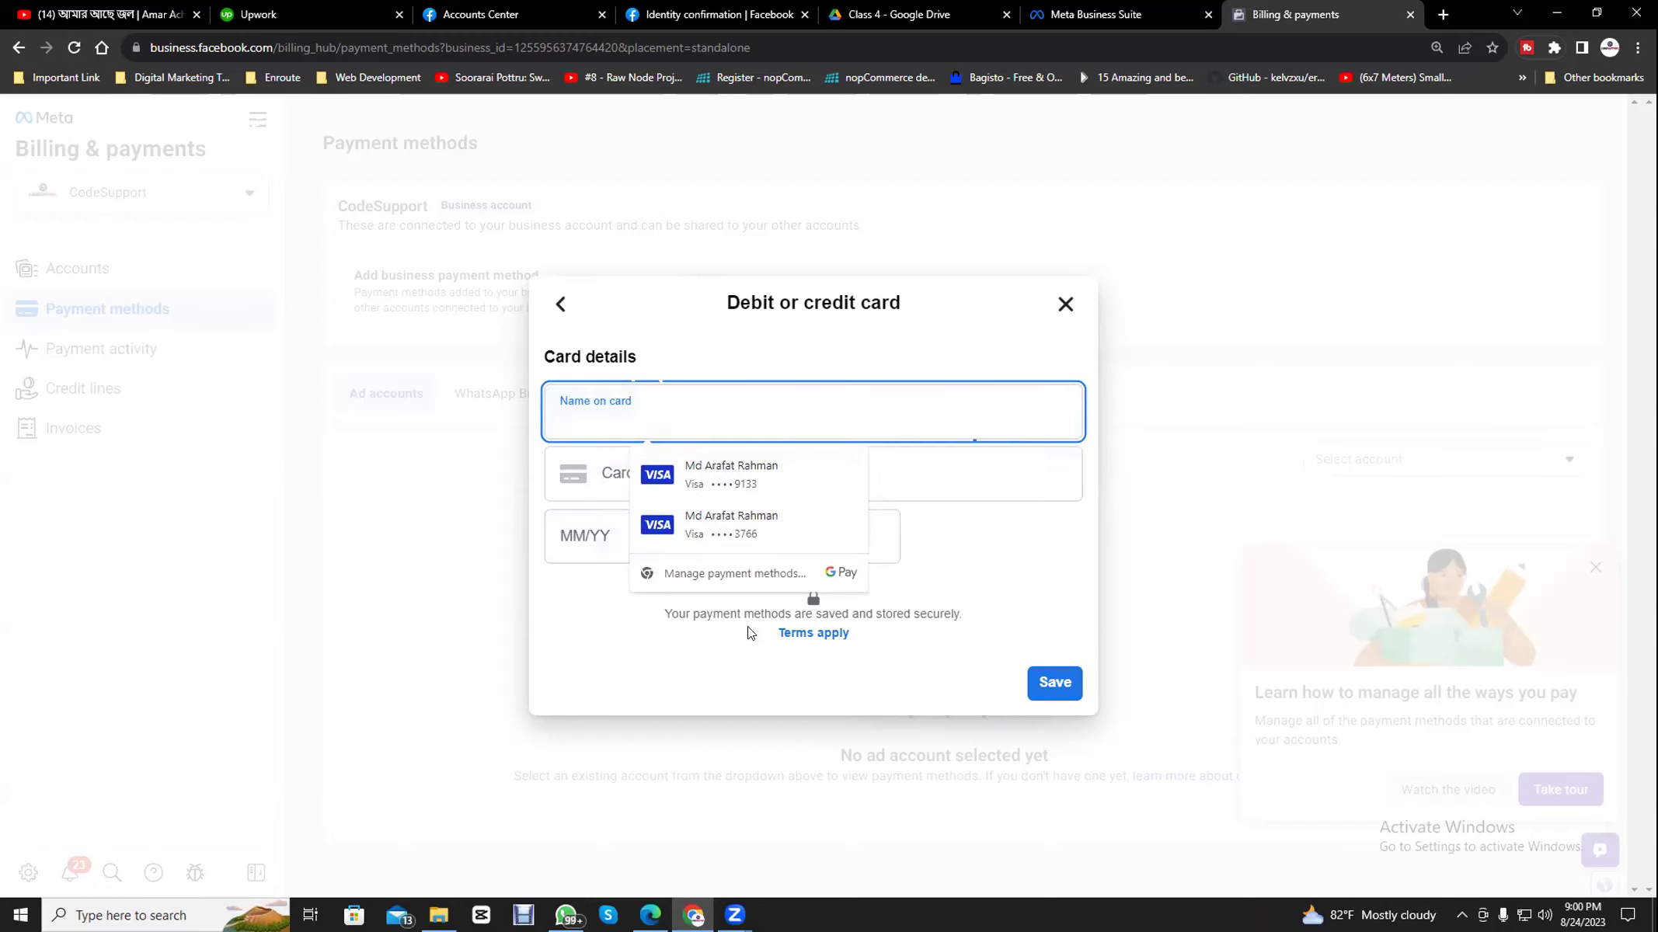
{"action": "left_click", "coordinate": [722, 385]}
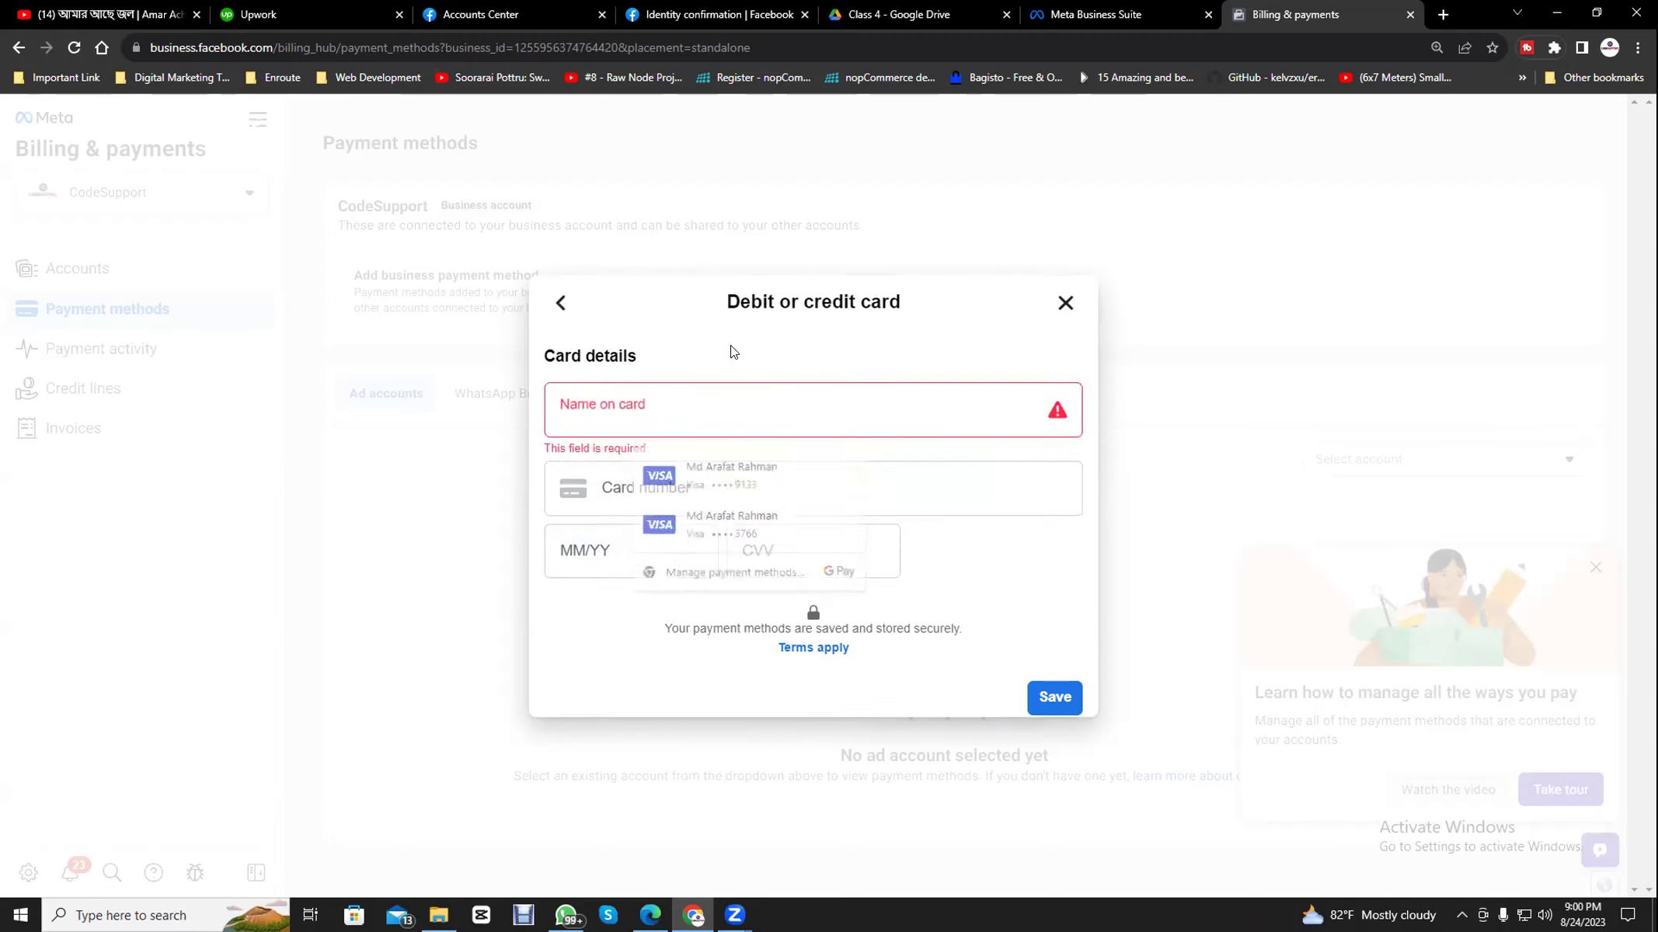
{"action": "left_click", "coordinate": [614, 393]}
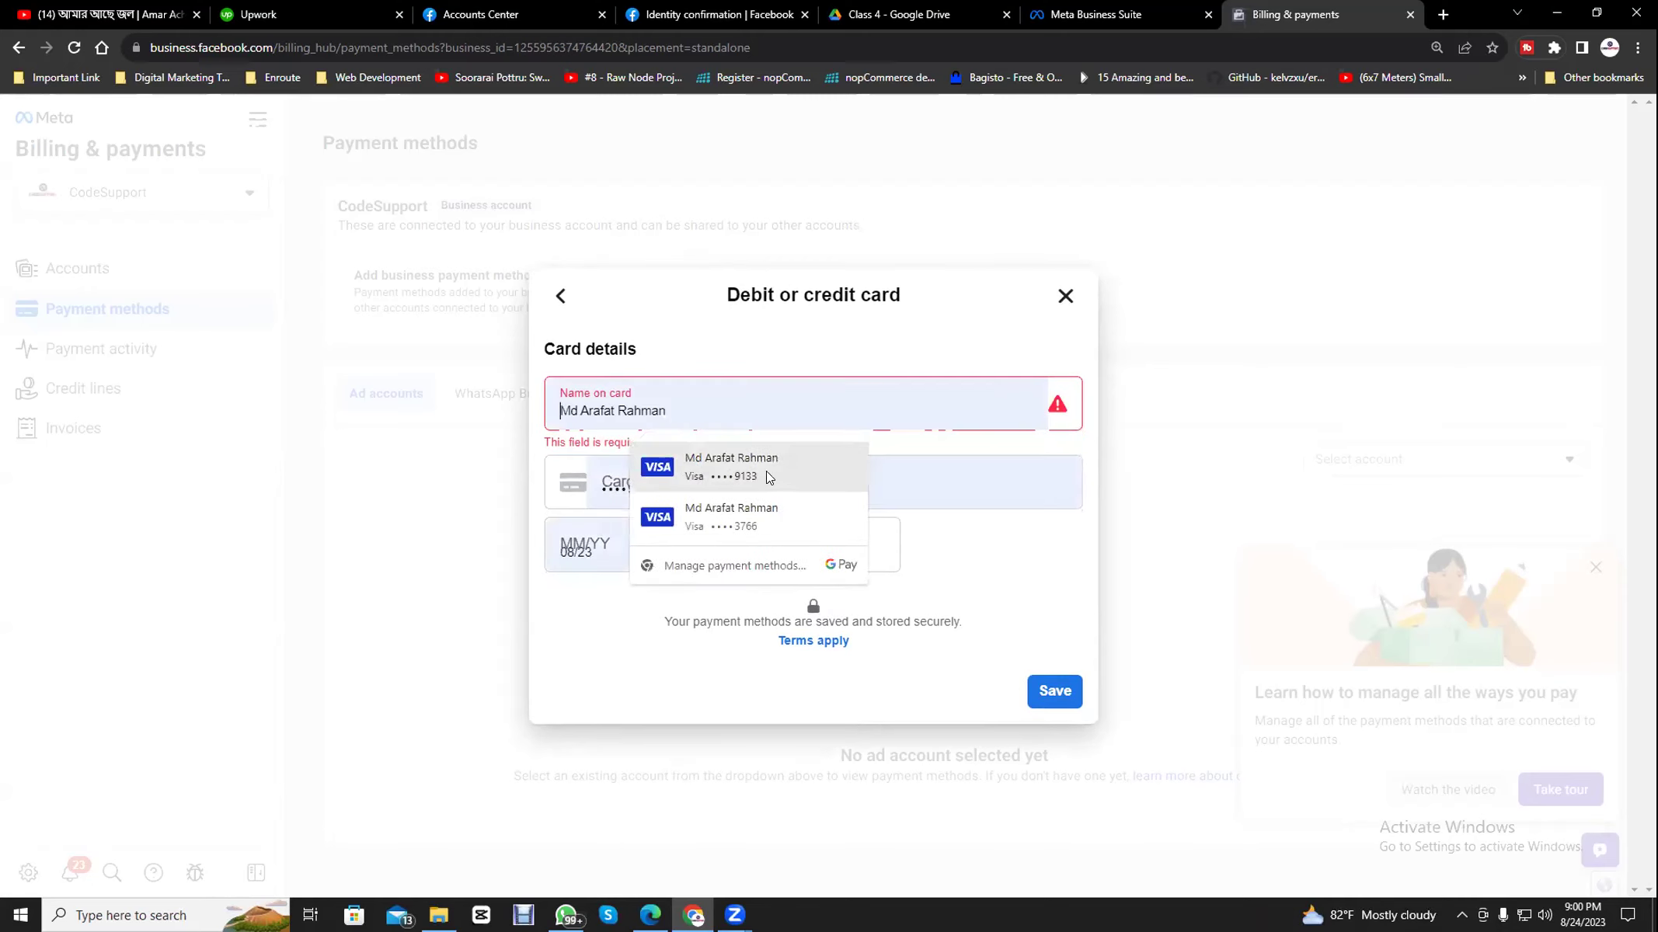
{"action": "left_click", "coordinate": [730, 356]}
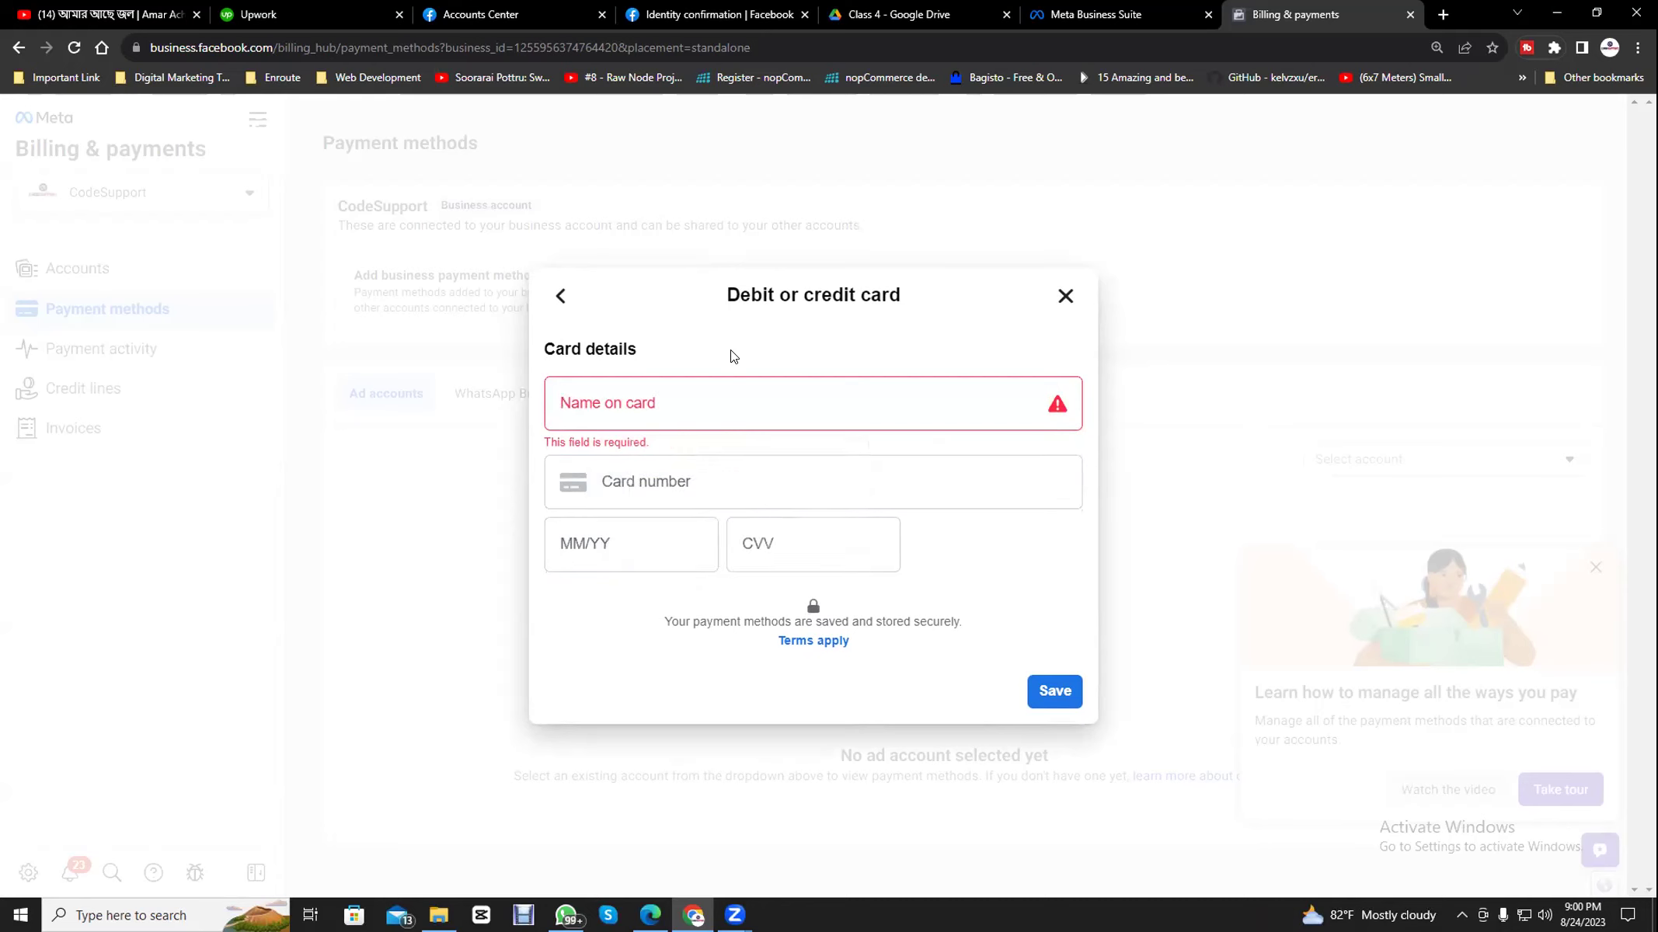
- Move through card number, expiry and security code fields, then autofill the first saved Visa
{"action": "left_click", "coordinate": [637, 462]}
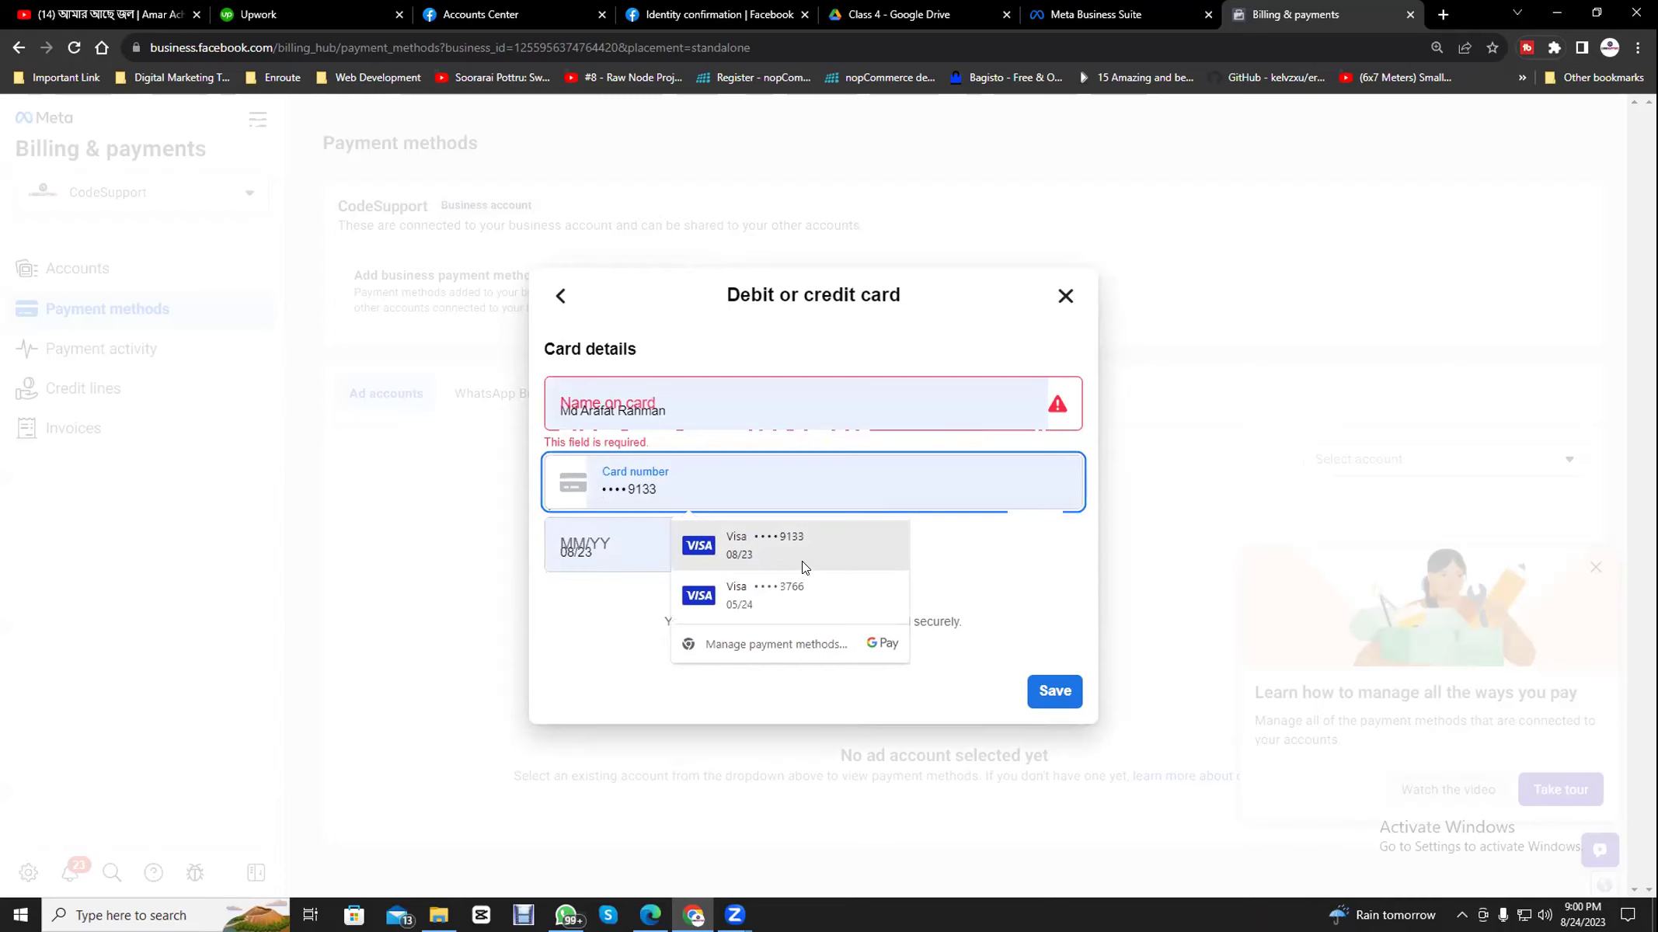
{"action": "left_click", "coordinate": [783, 317]}
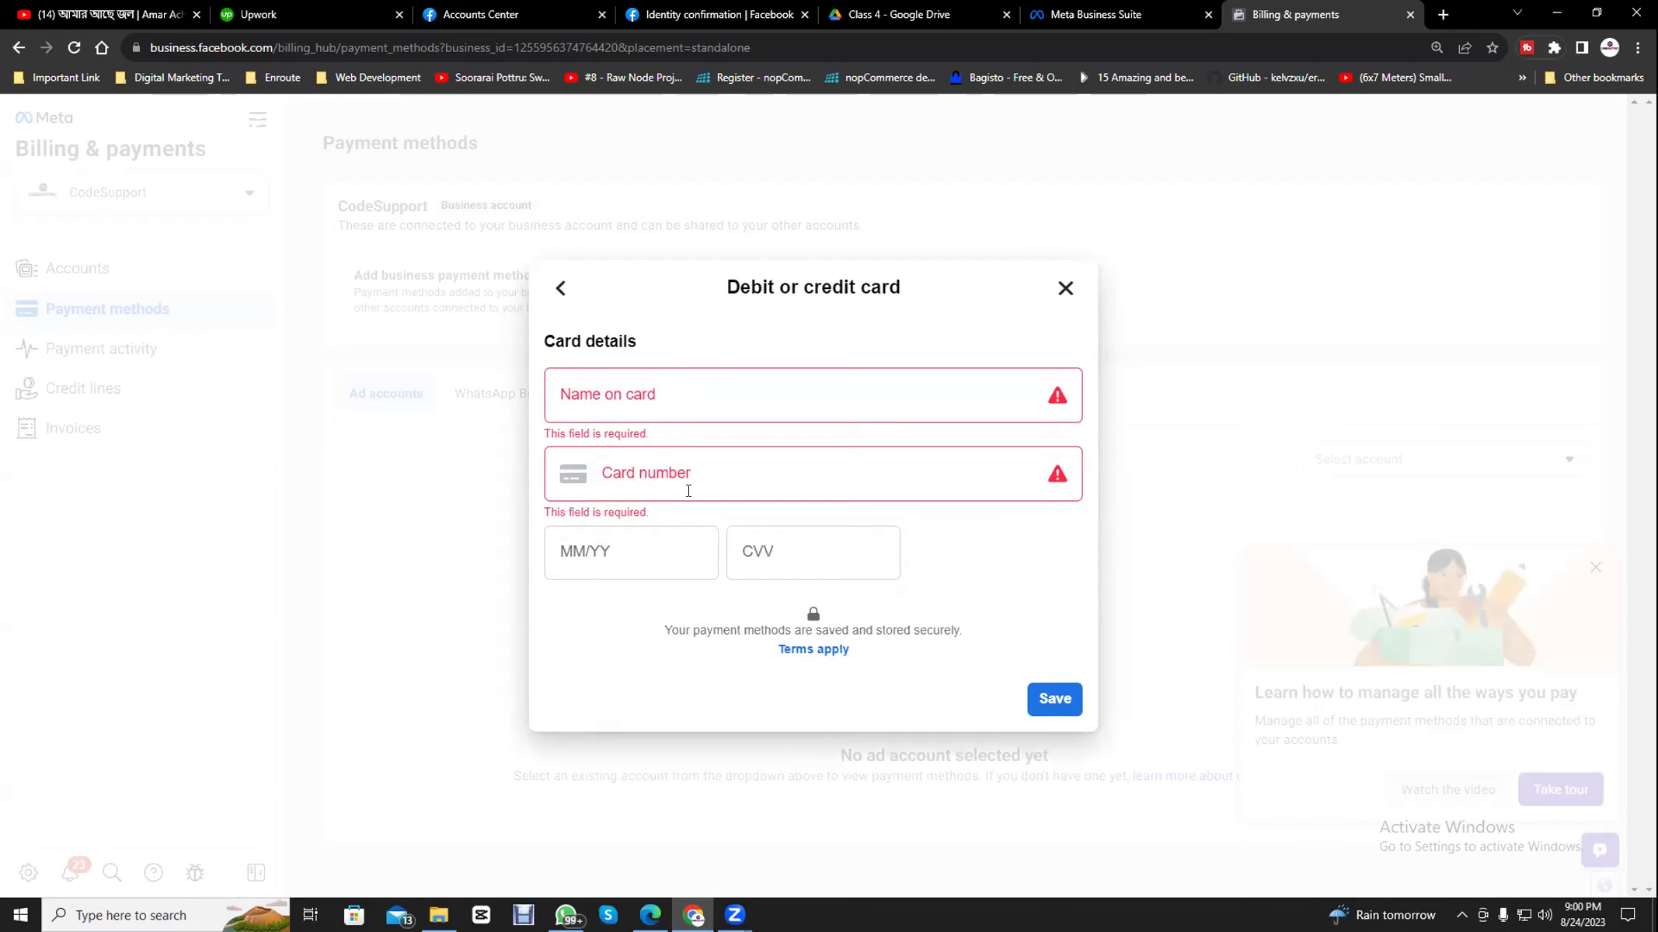
{"action": "left_click", "coordinate": [562, 555]}
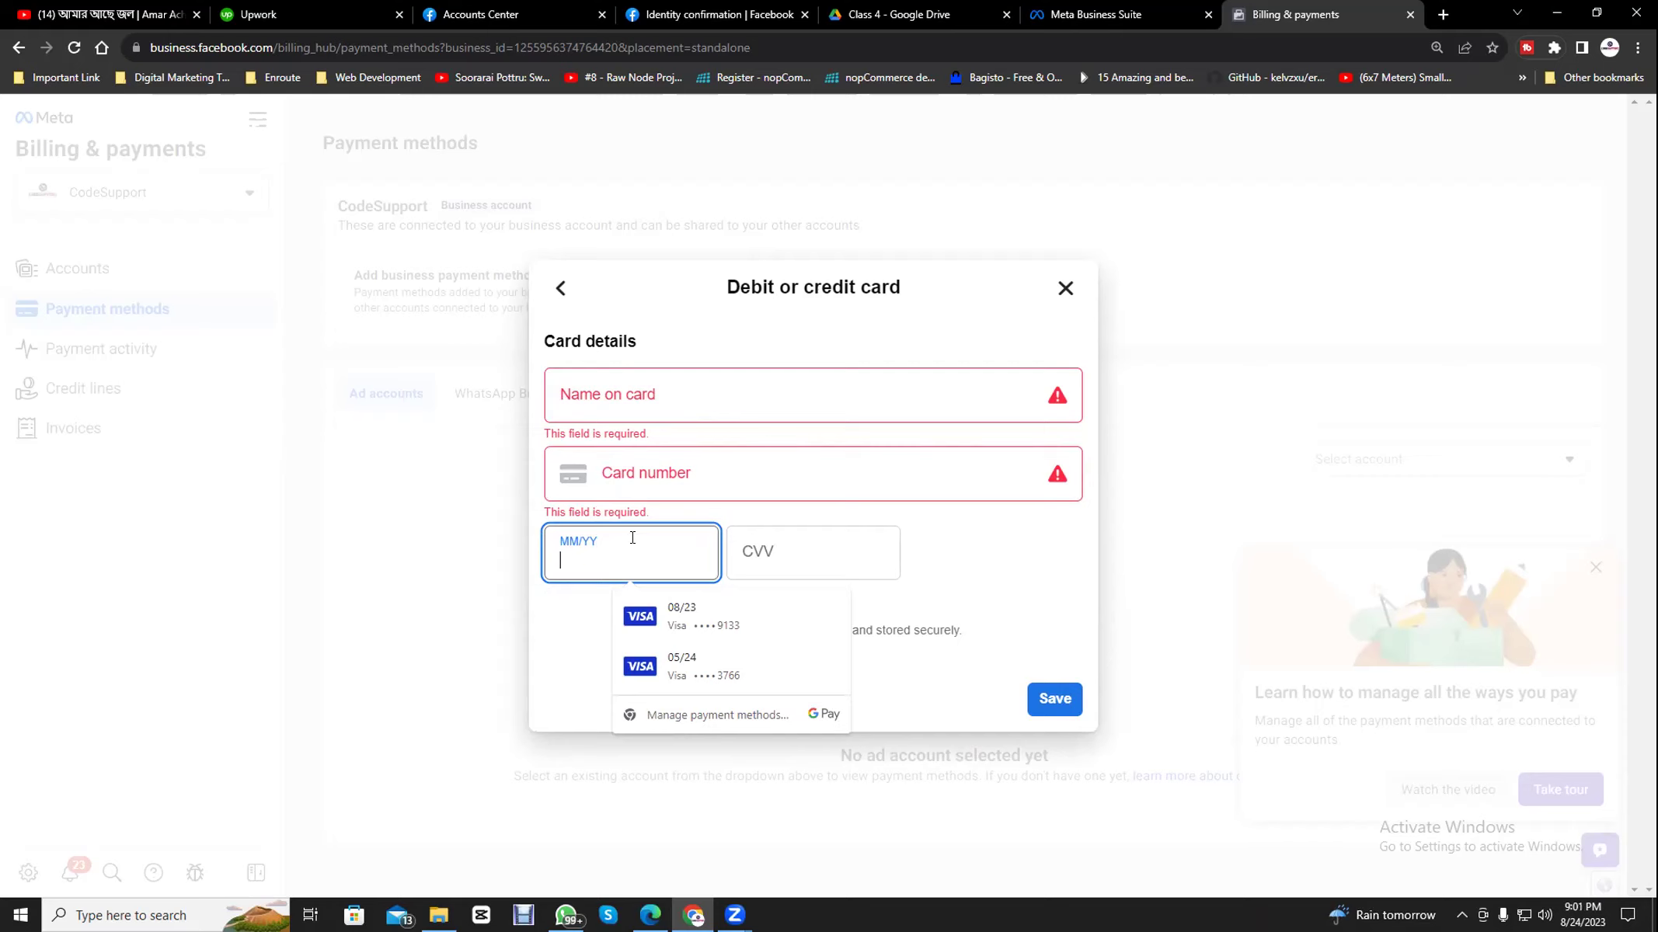
{"action": "left_click", "coordinate": [764, 551]}
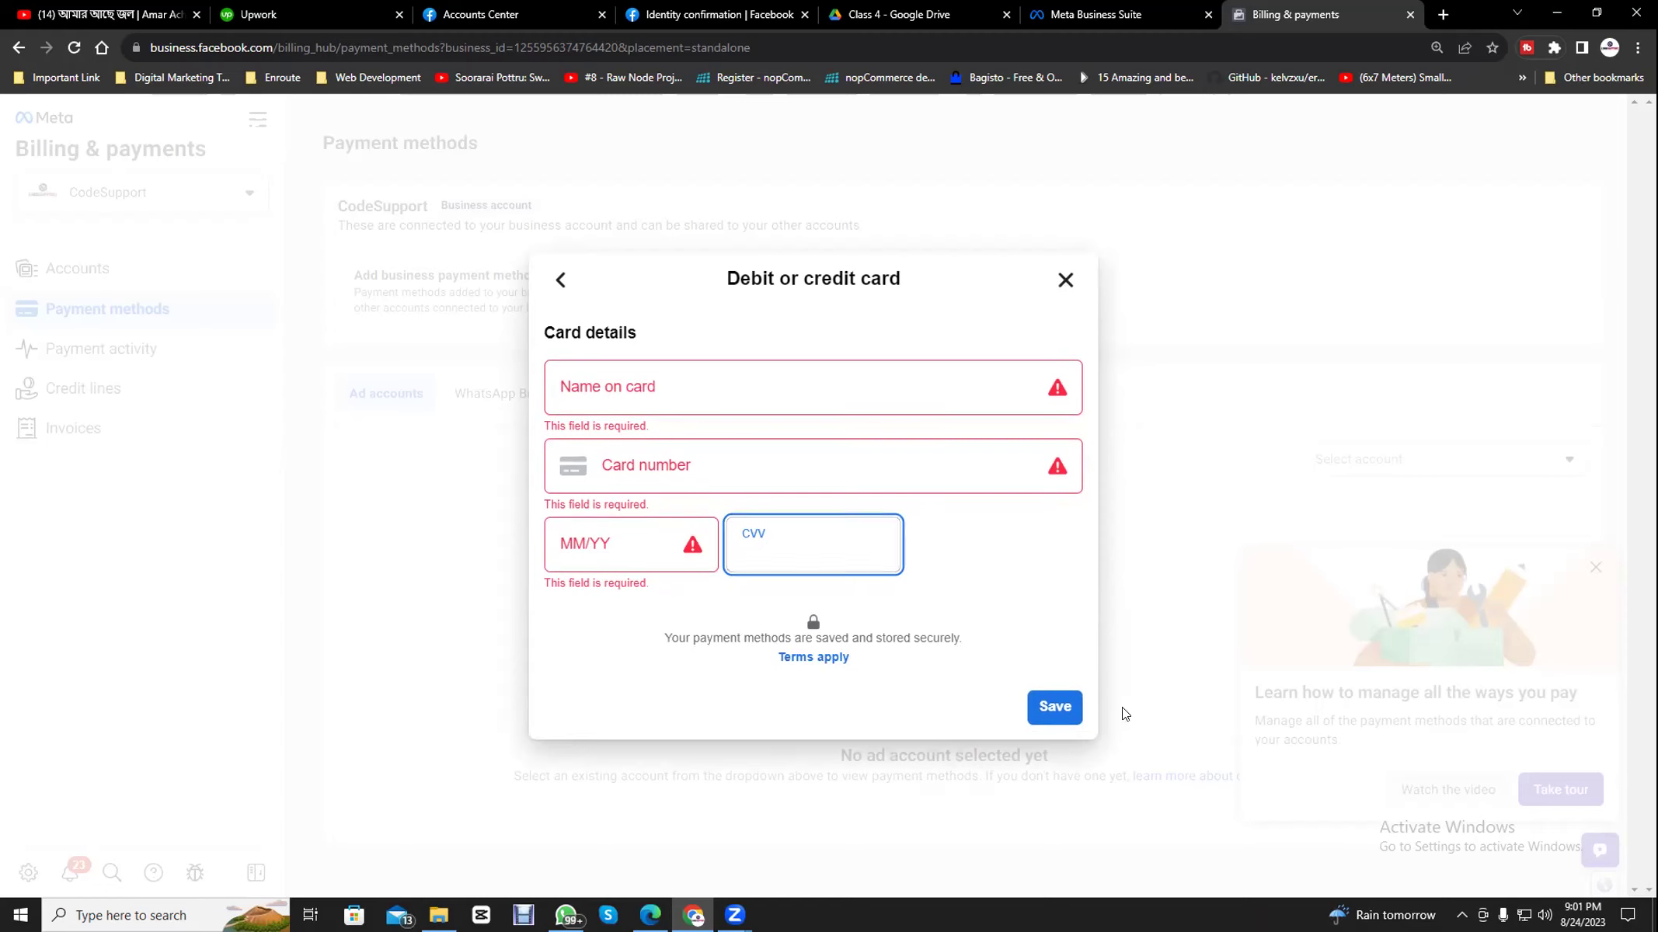
{"action": "left_click", "coordinate": [805, 528]}
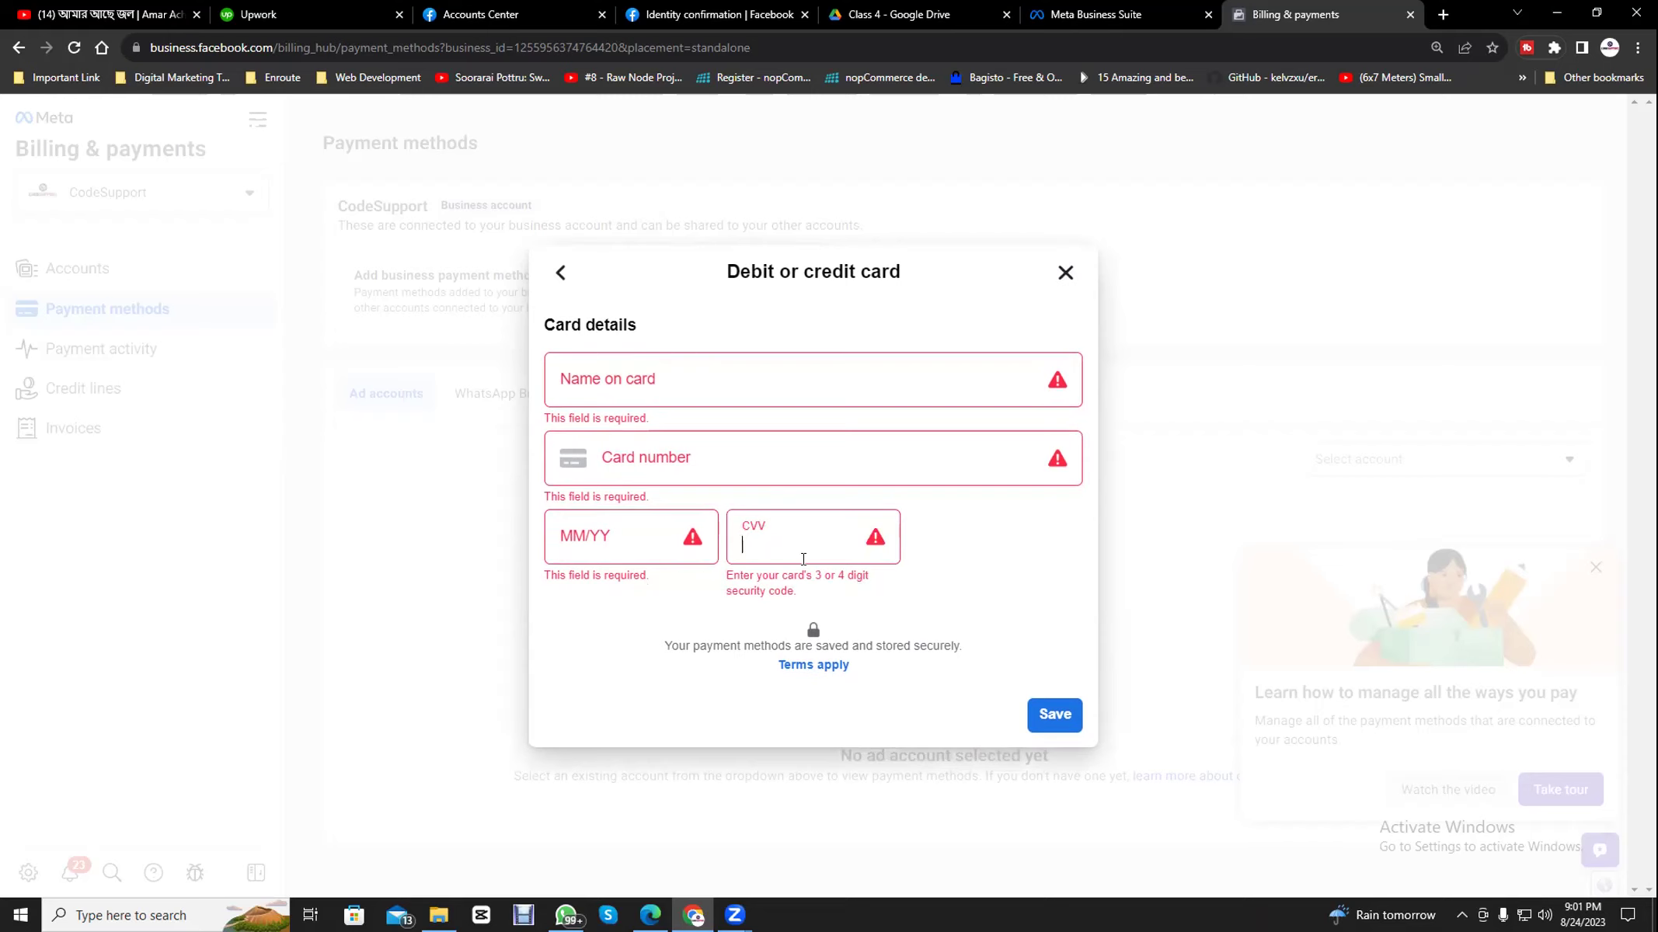
{"action": "left_click", "coordinate": [707, 375]}
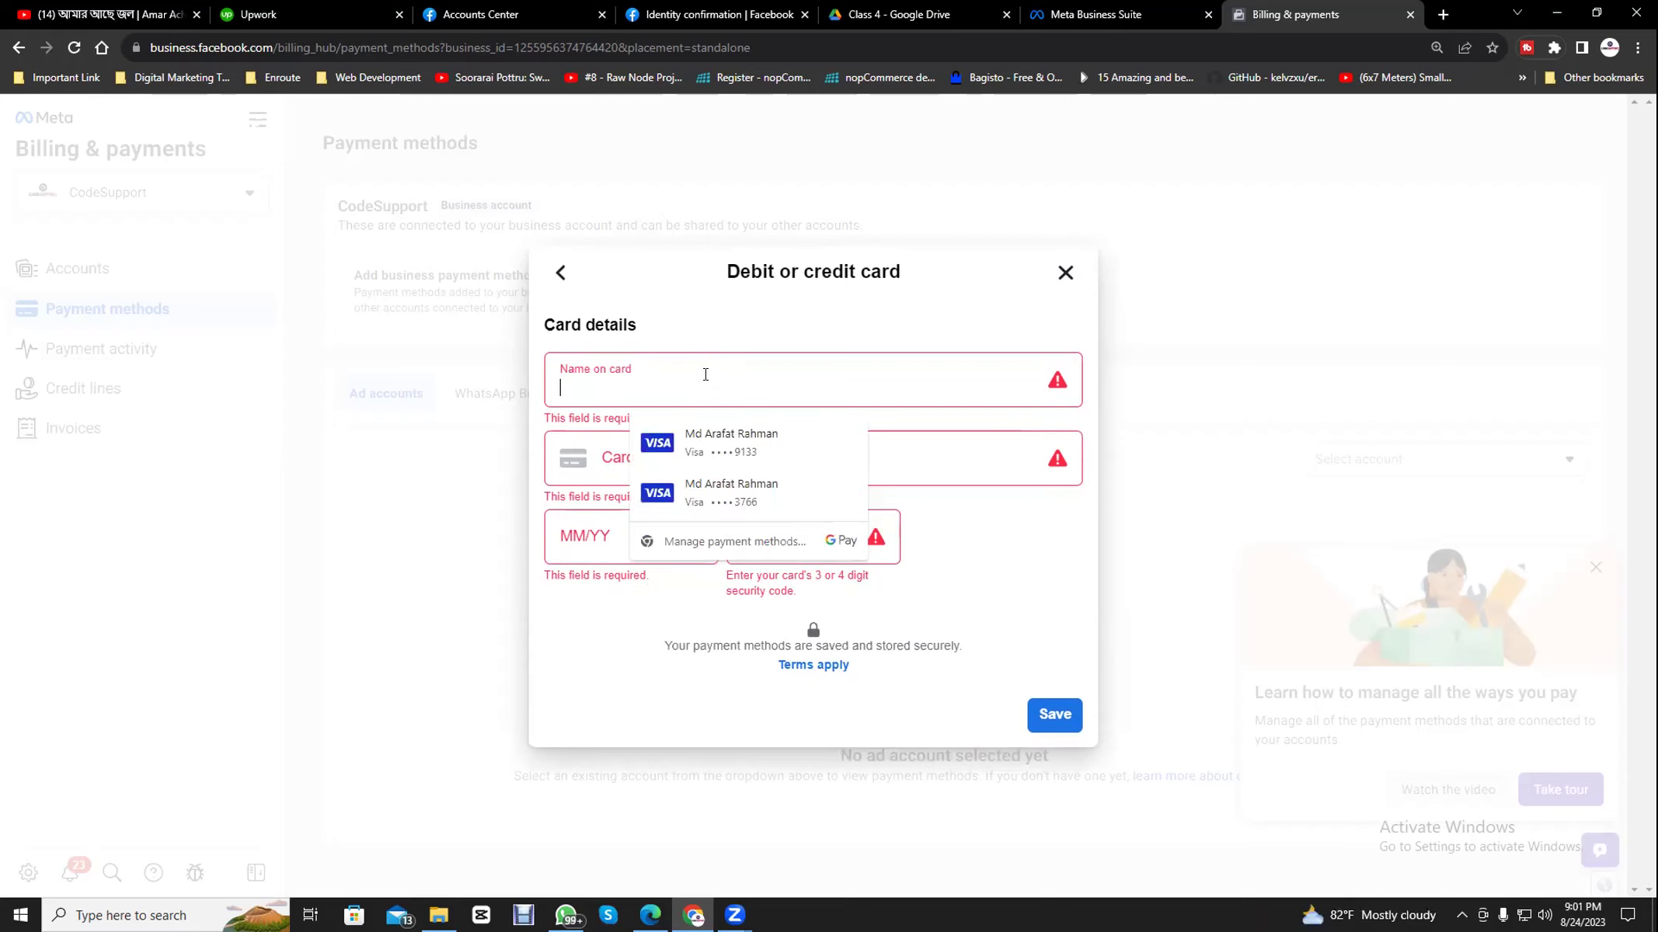
{"action": "left_click", "coordinate": [701, 435]}
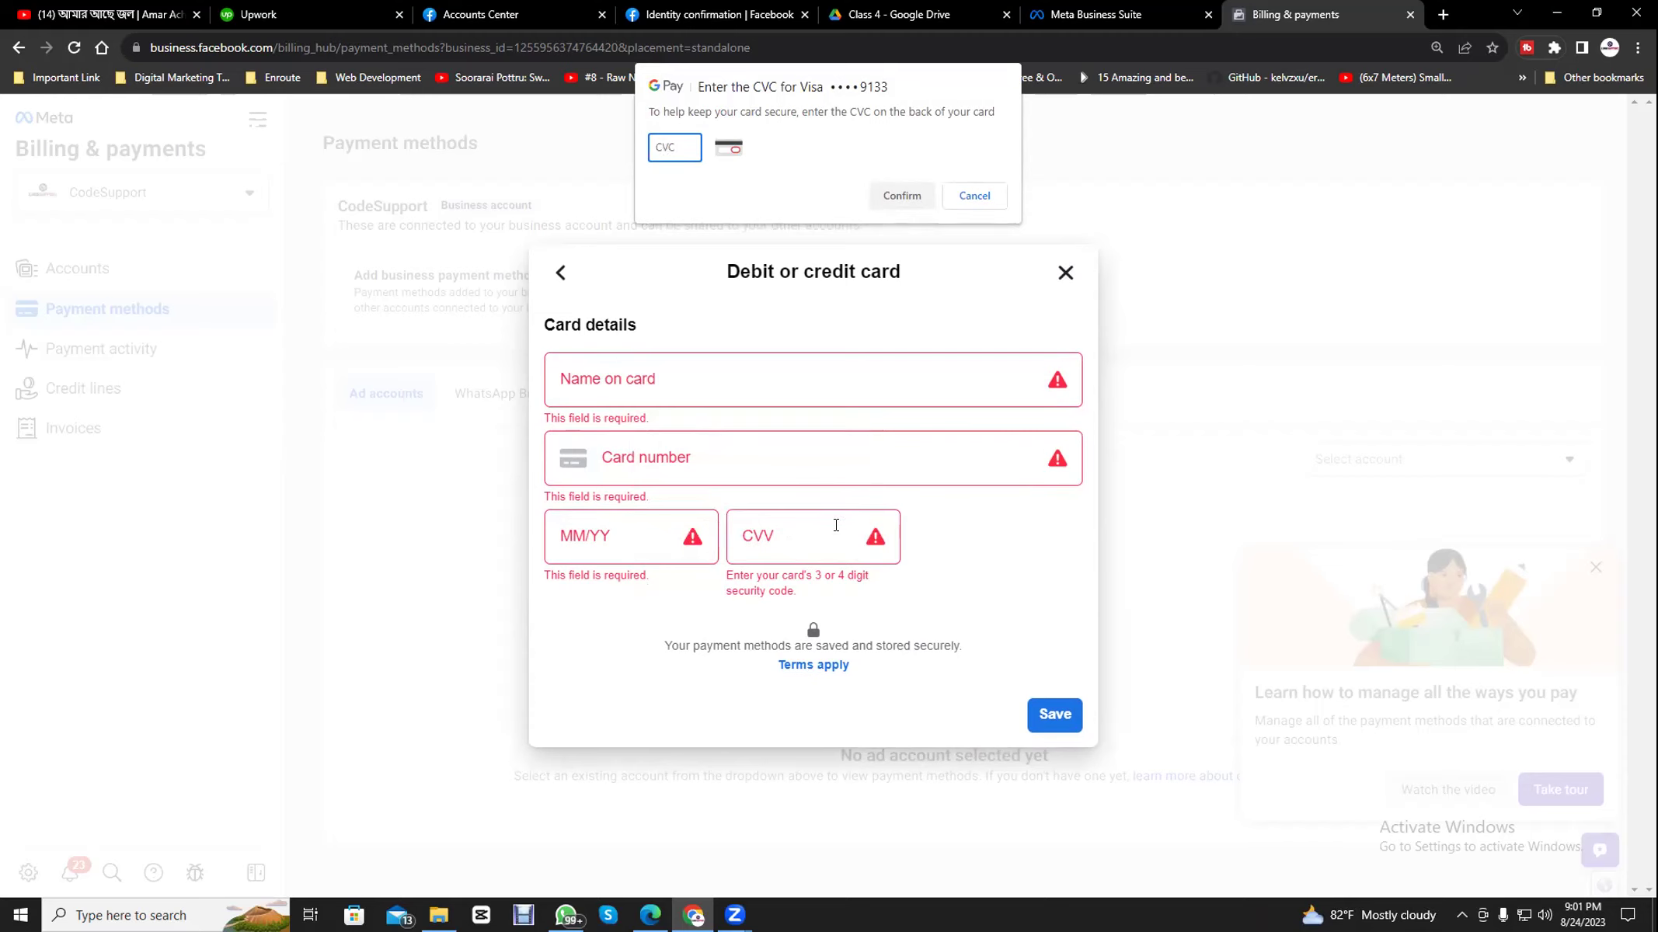
- Enter a security code for the saved card, then clear it and cancel the check, leaving the card form empty
{"action": "type", "text": "123"}
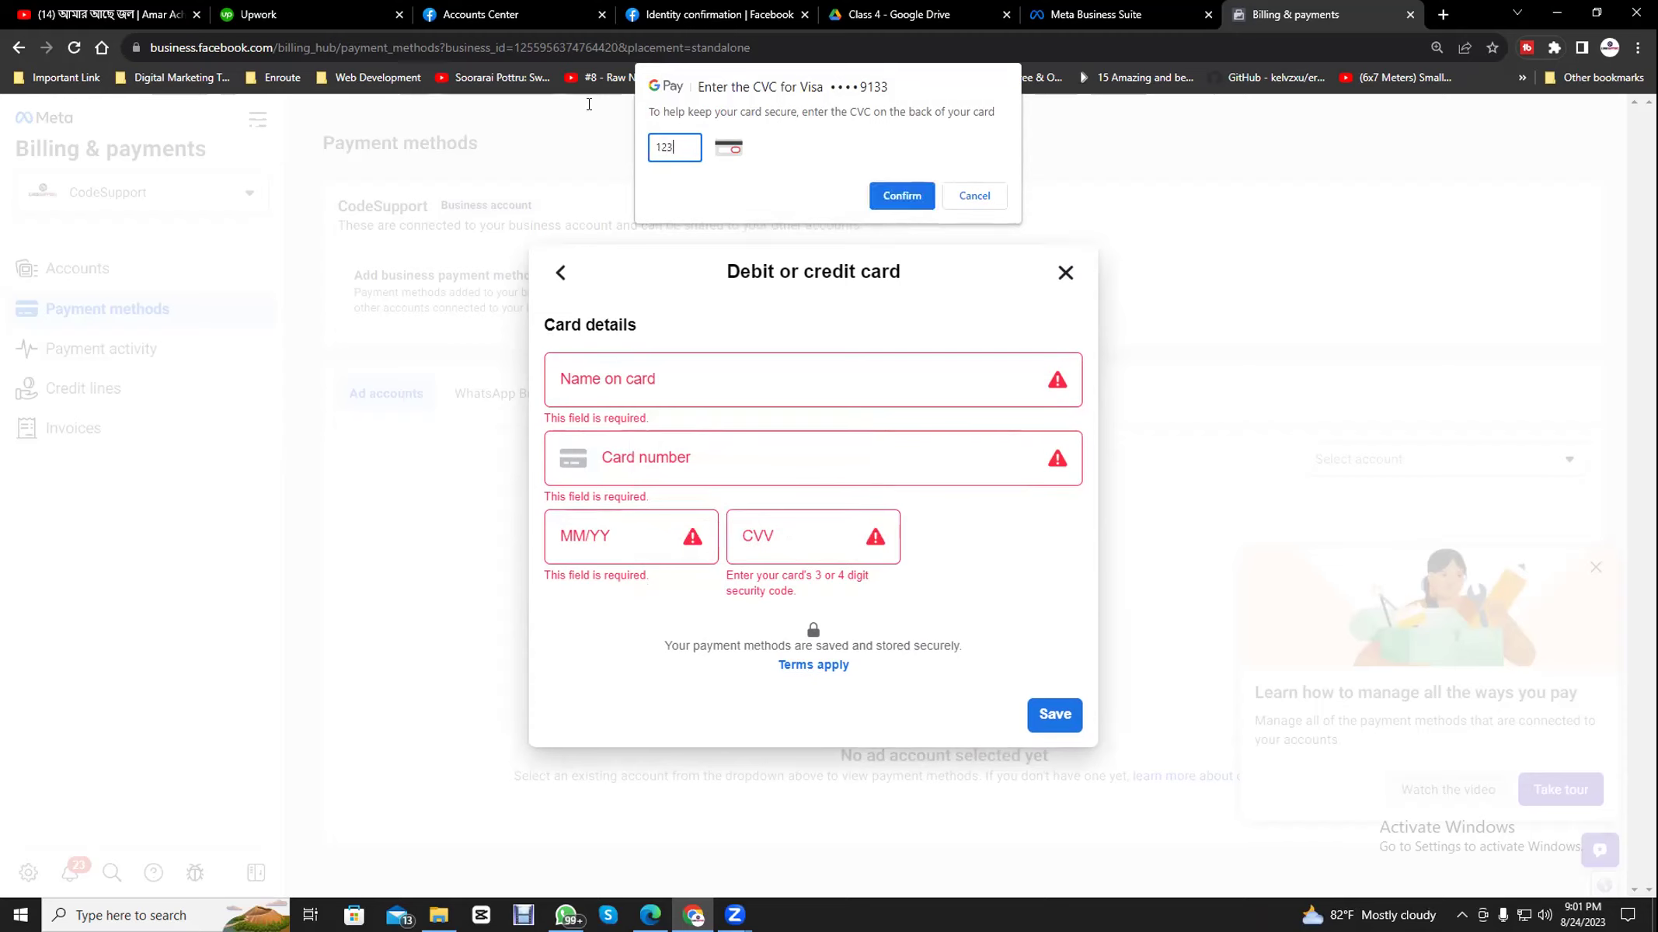
{"action": "left_click", "coordinate": [912, 206]}
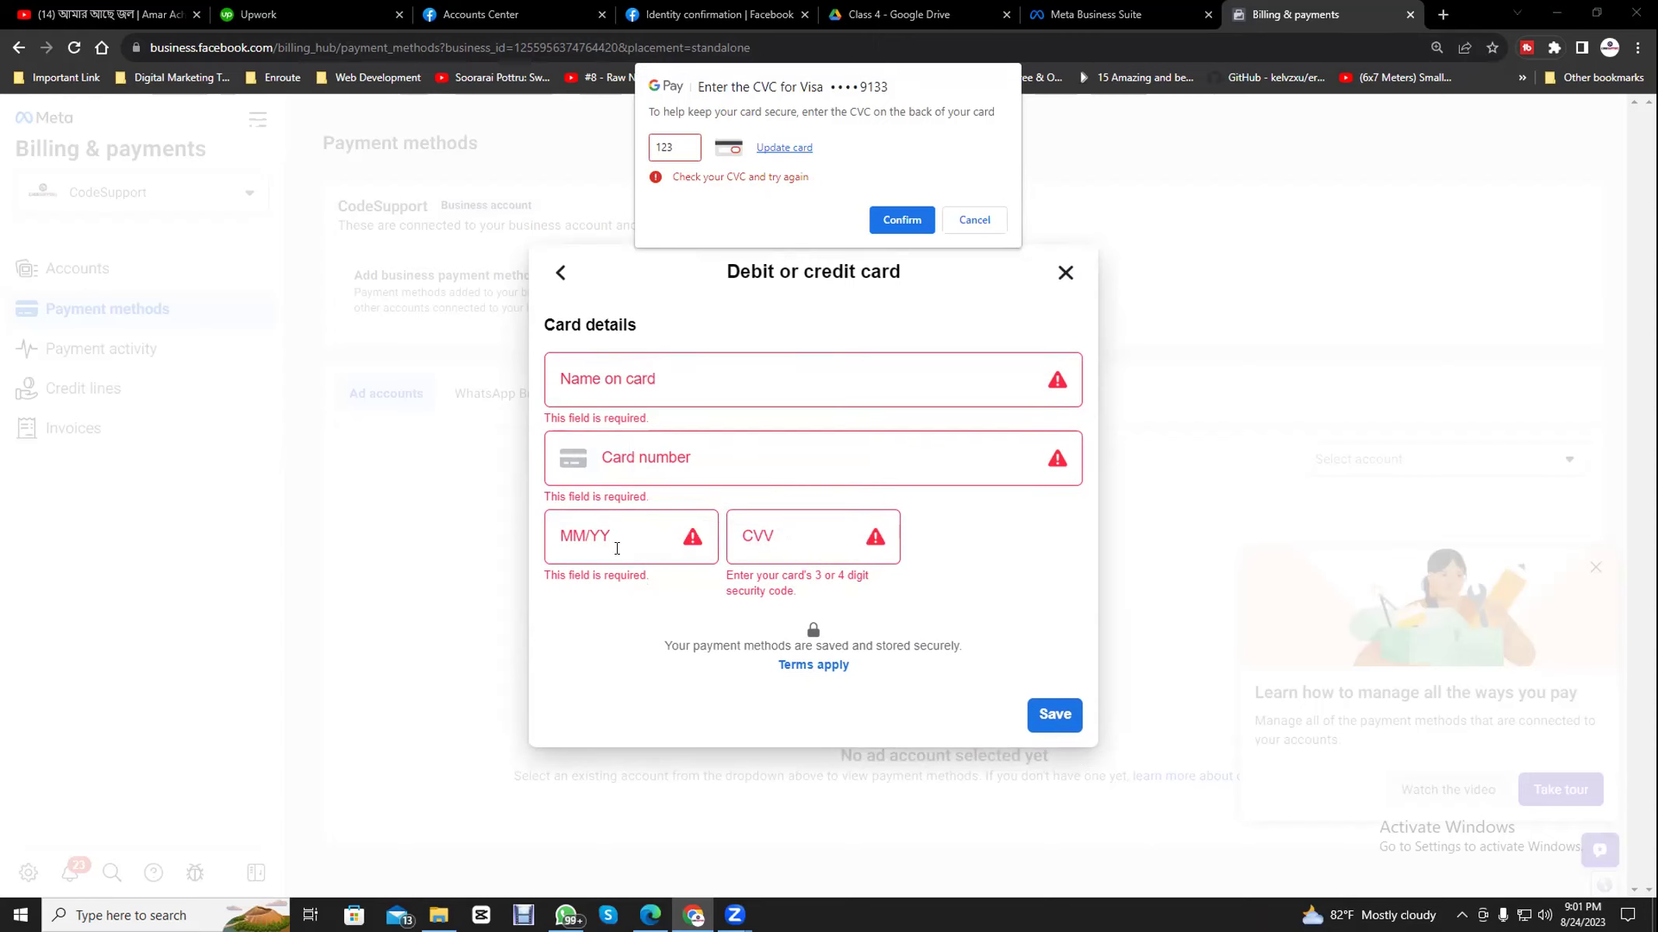
{"action": "double_click", "coordinate": [685, 149]}
{"action": "key", "text": "BackSpace"}
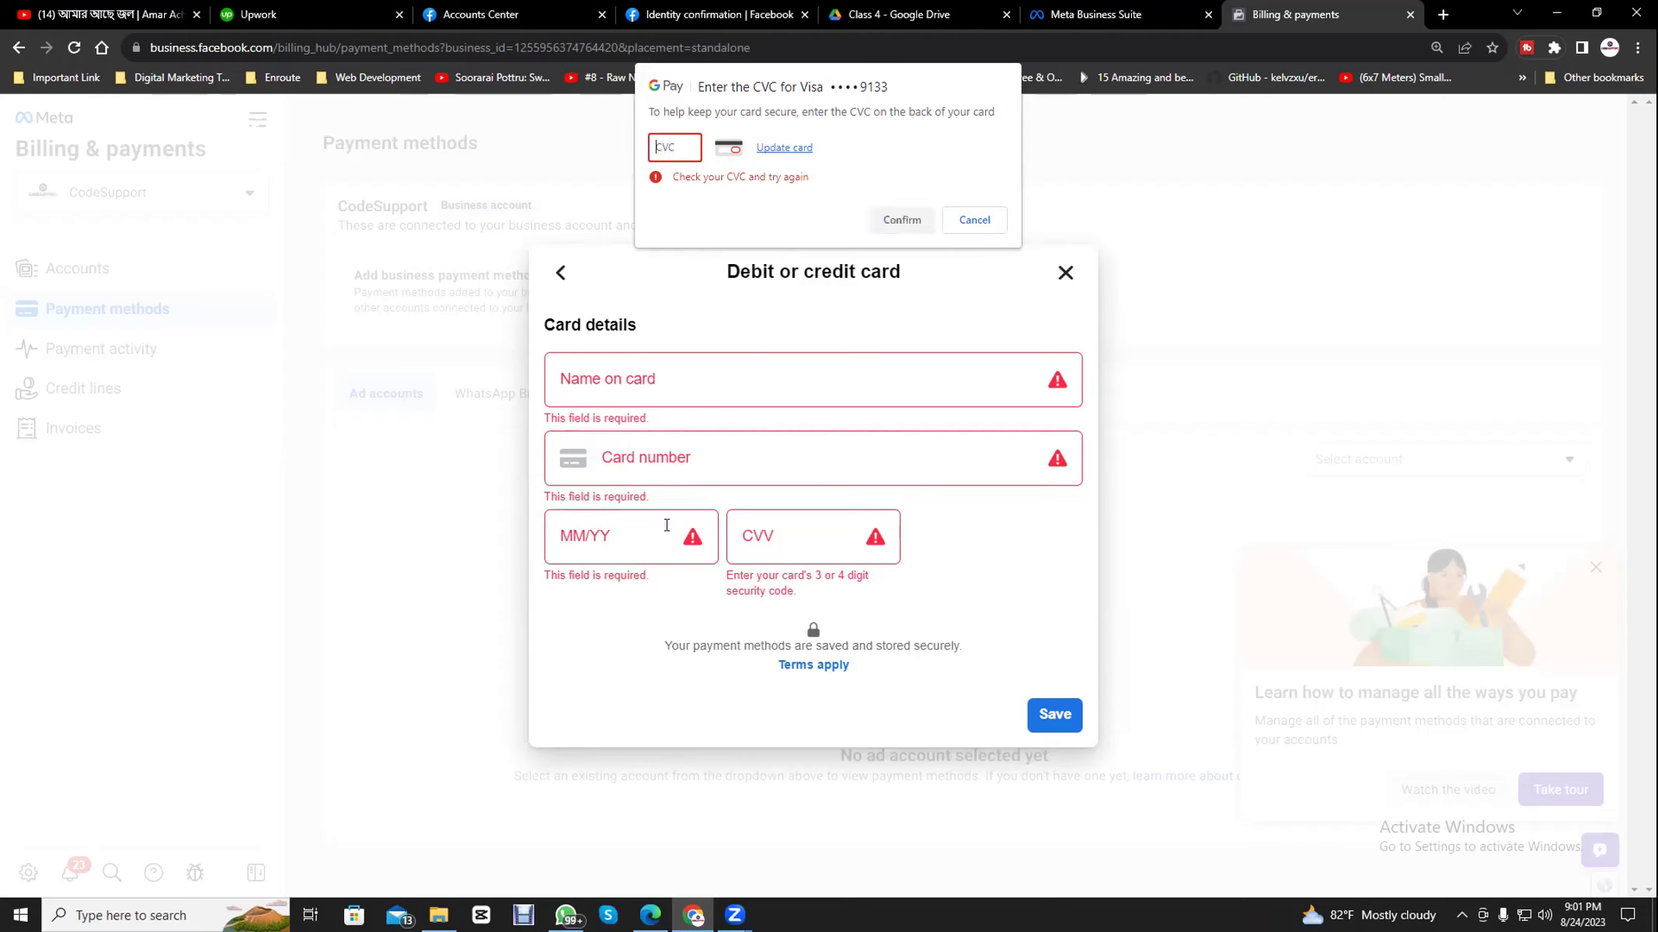
{"action": "left_click", "coordinate": [971, 220]}
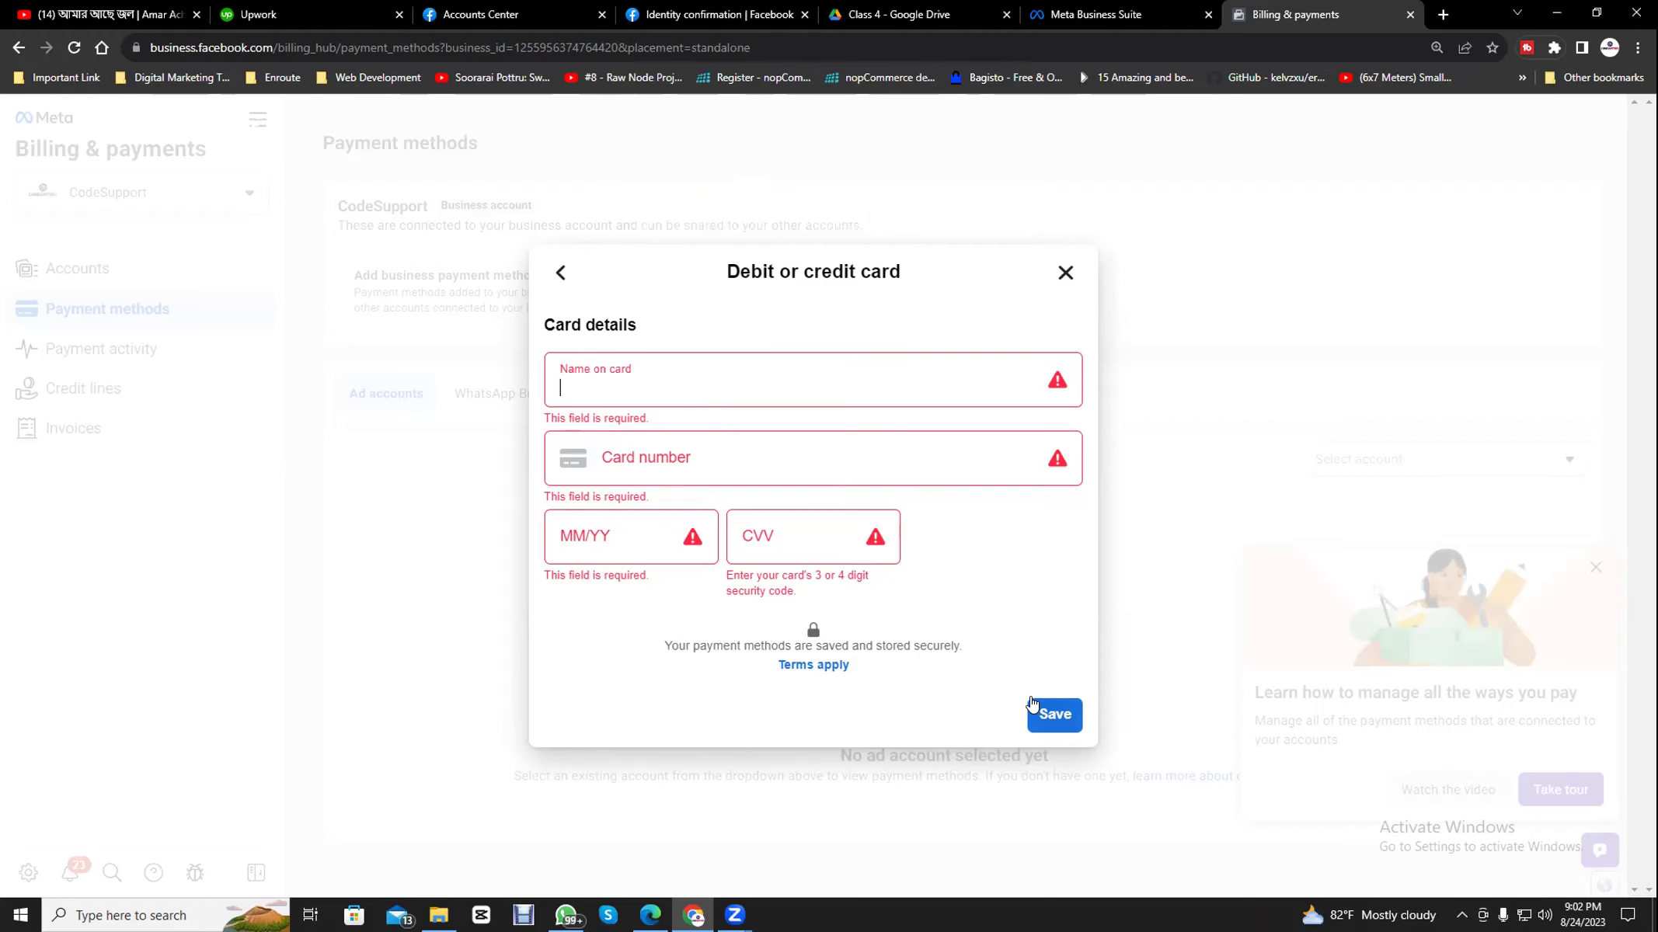
{"action": "left_click", "coordinate": [645, 488]}
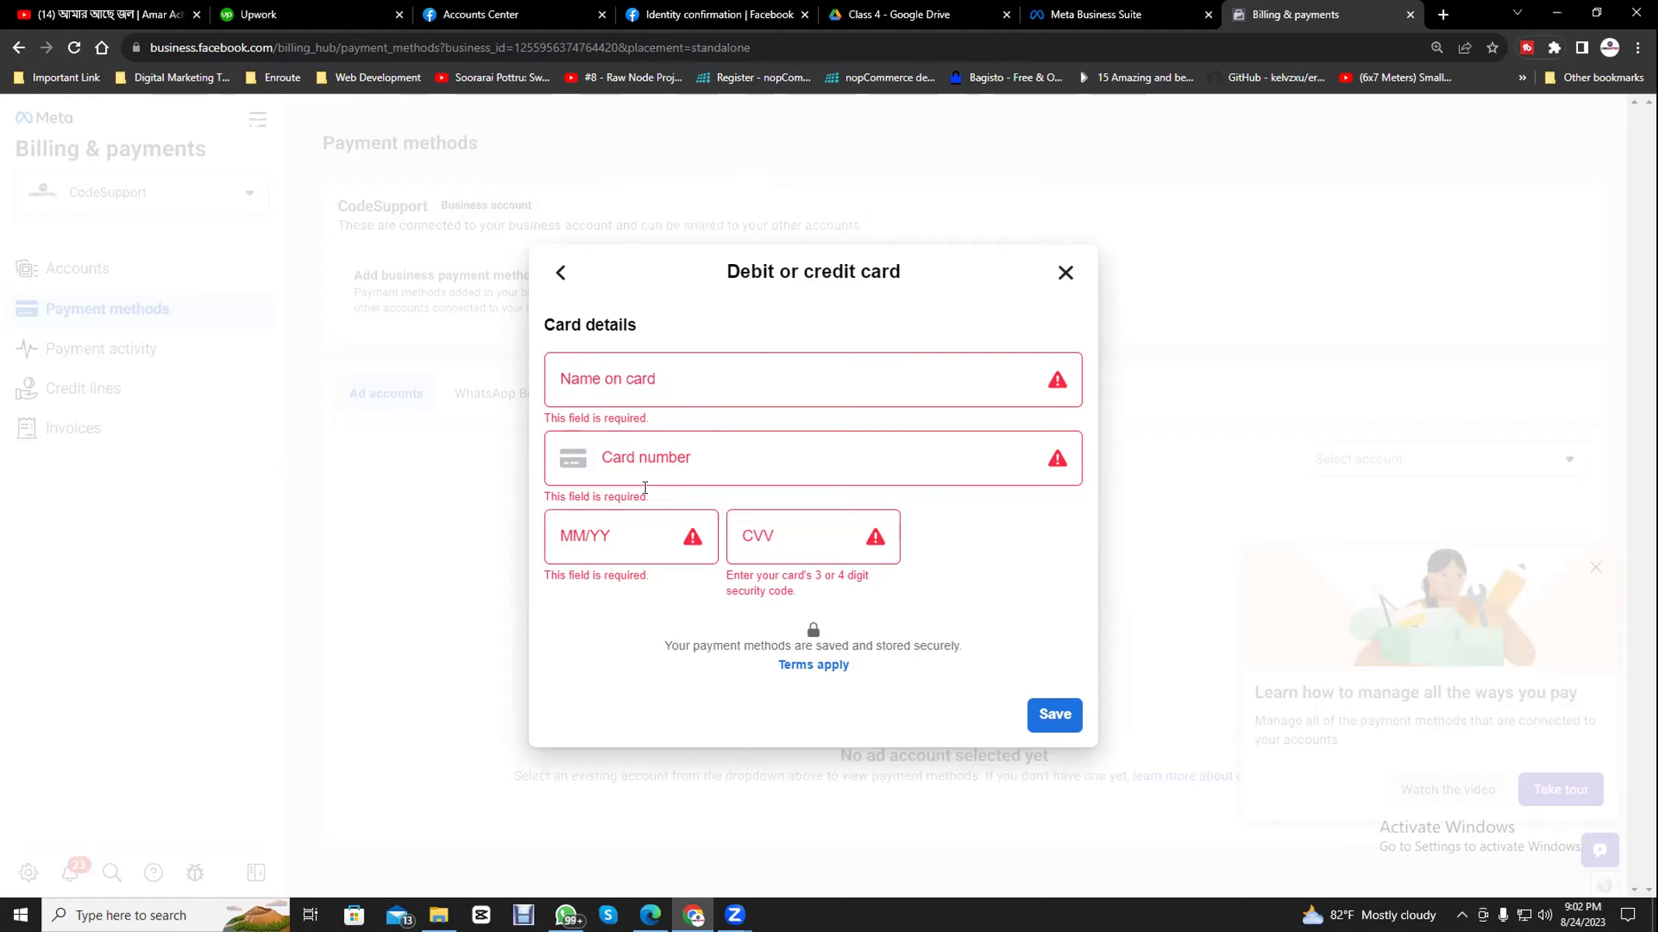
- Close the card form and view the Accounts billing overview, completing its guided tour
{"action": "left_click", "coordinate": [1064, 272]}
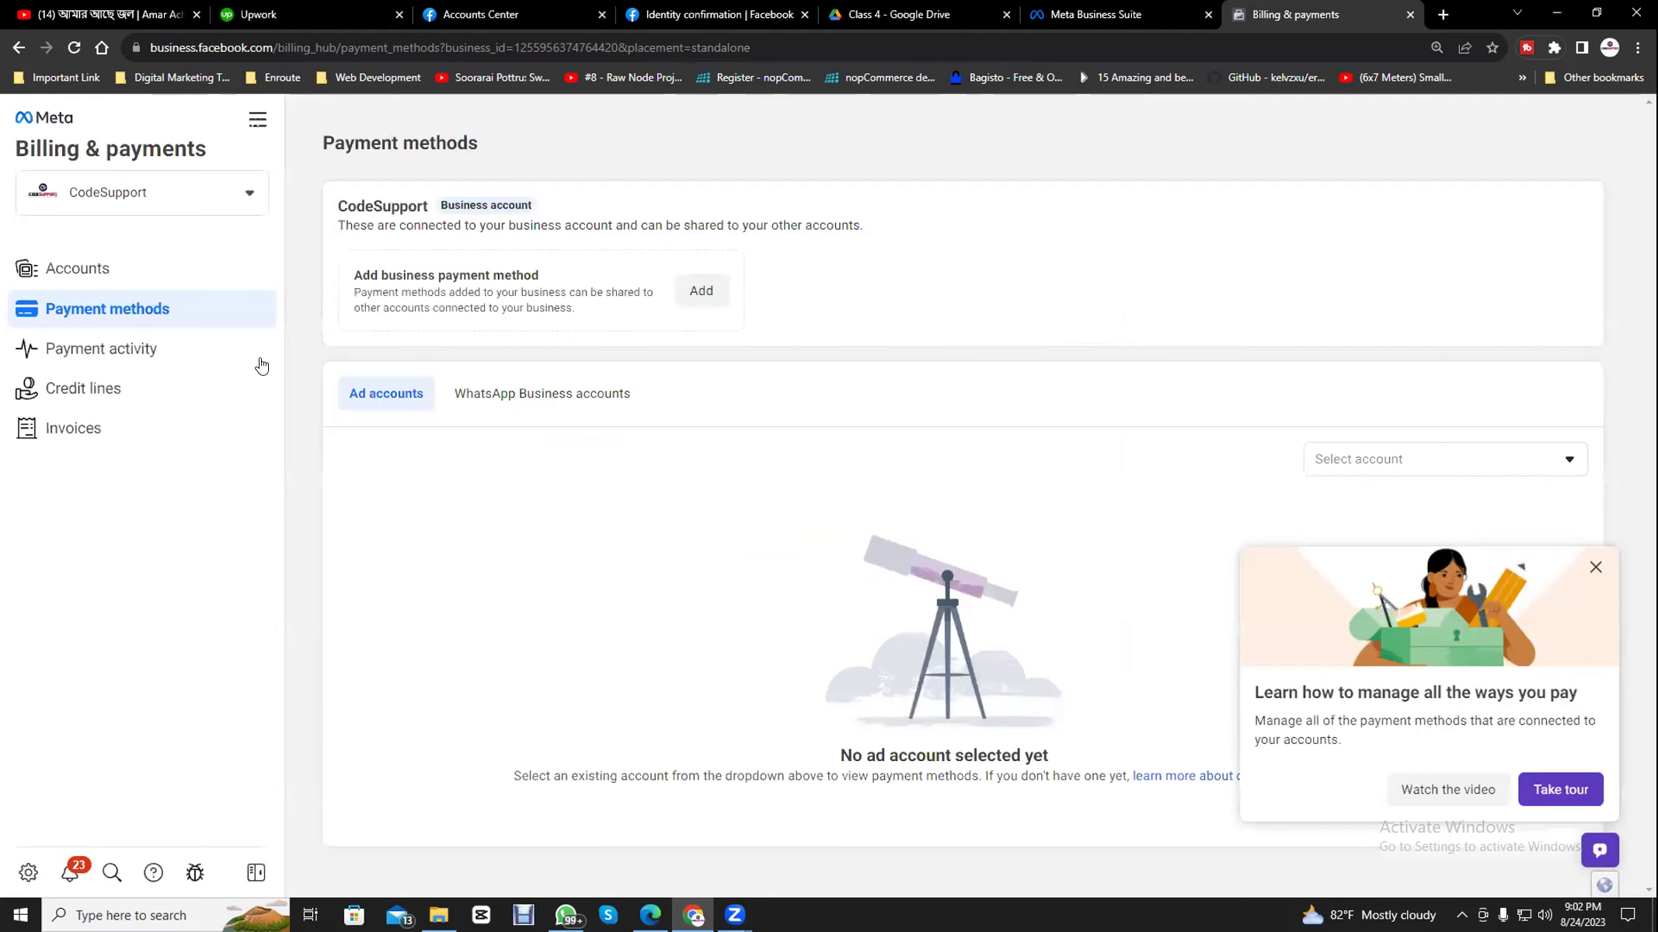
{"action": "left_click", "coordinate": [178, 278]}
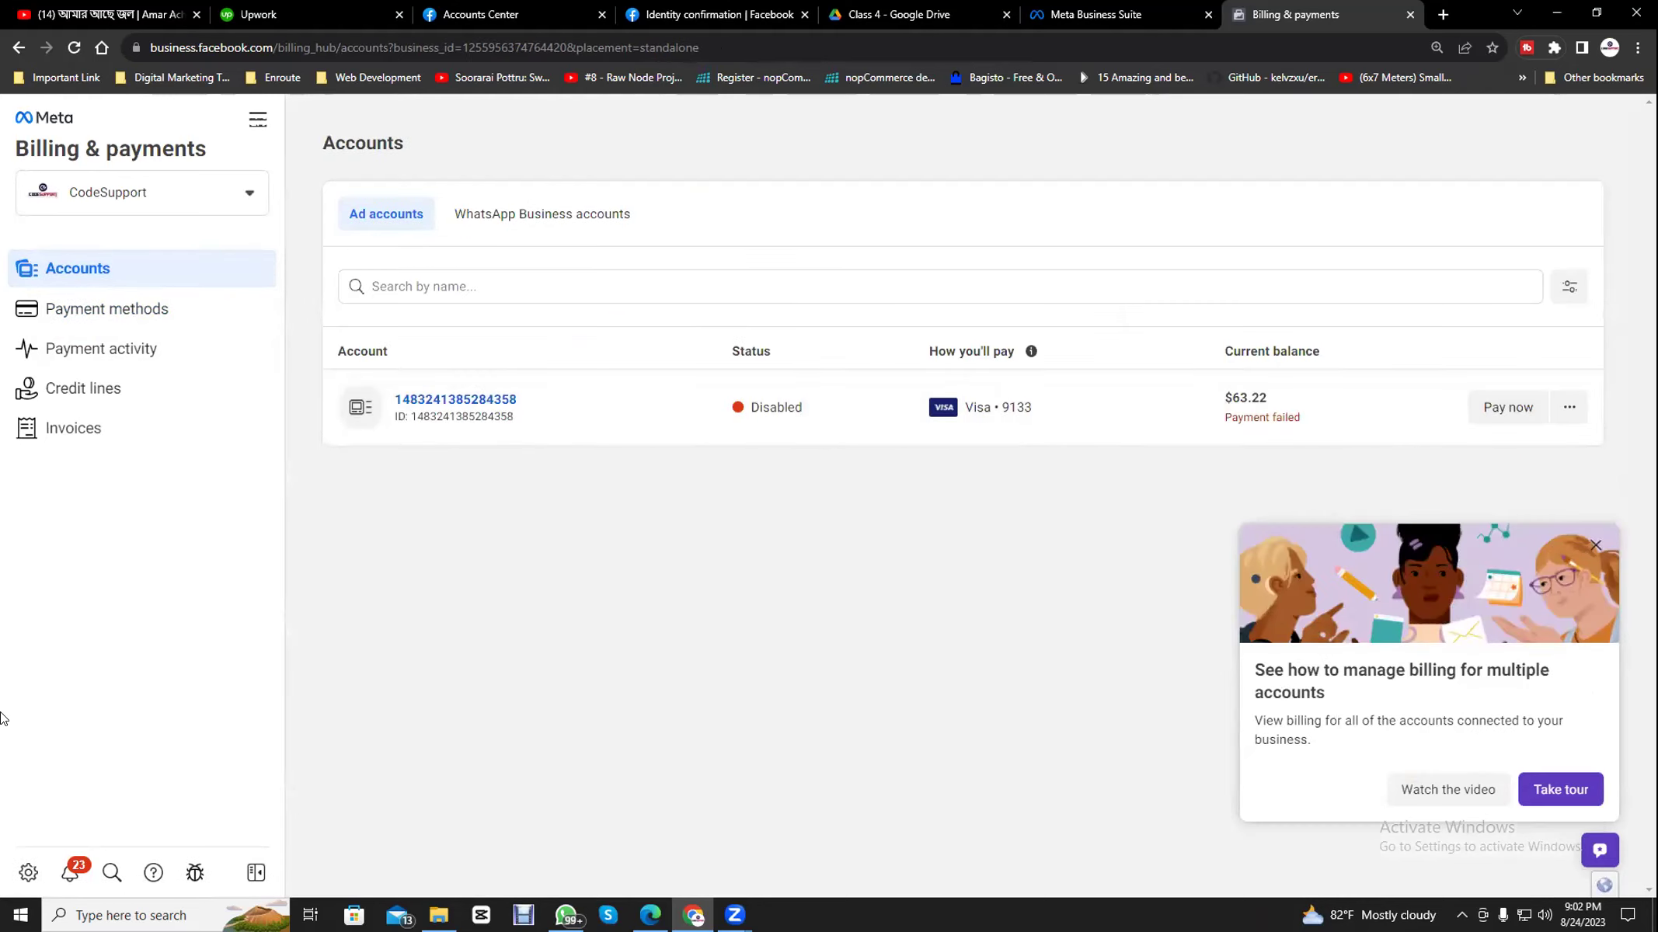
{"action": "left_click", "coordinate": [1571, 786]}
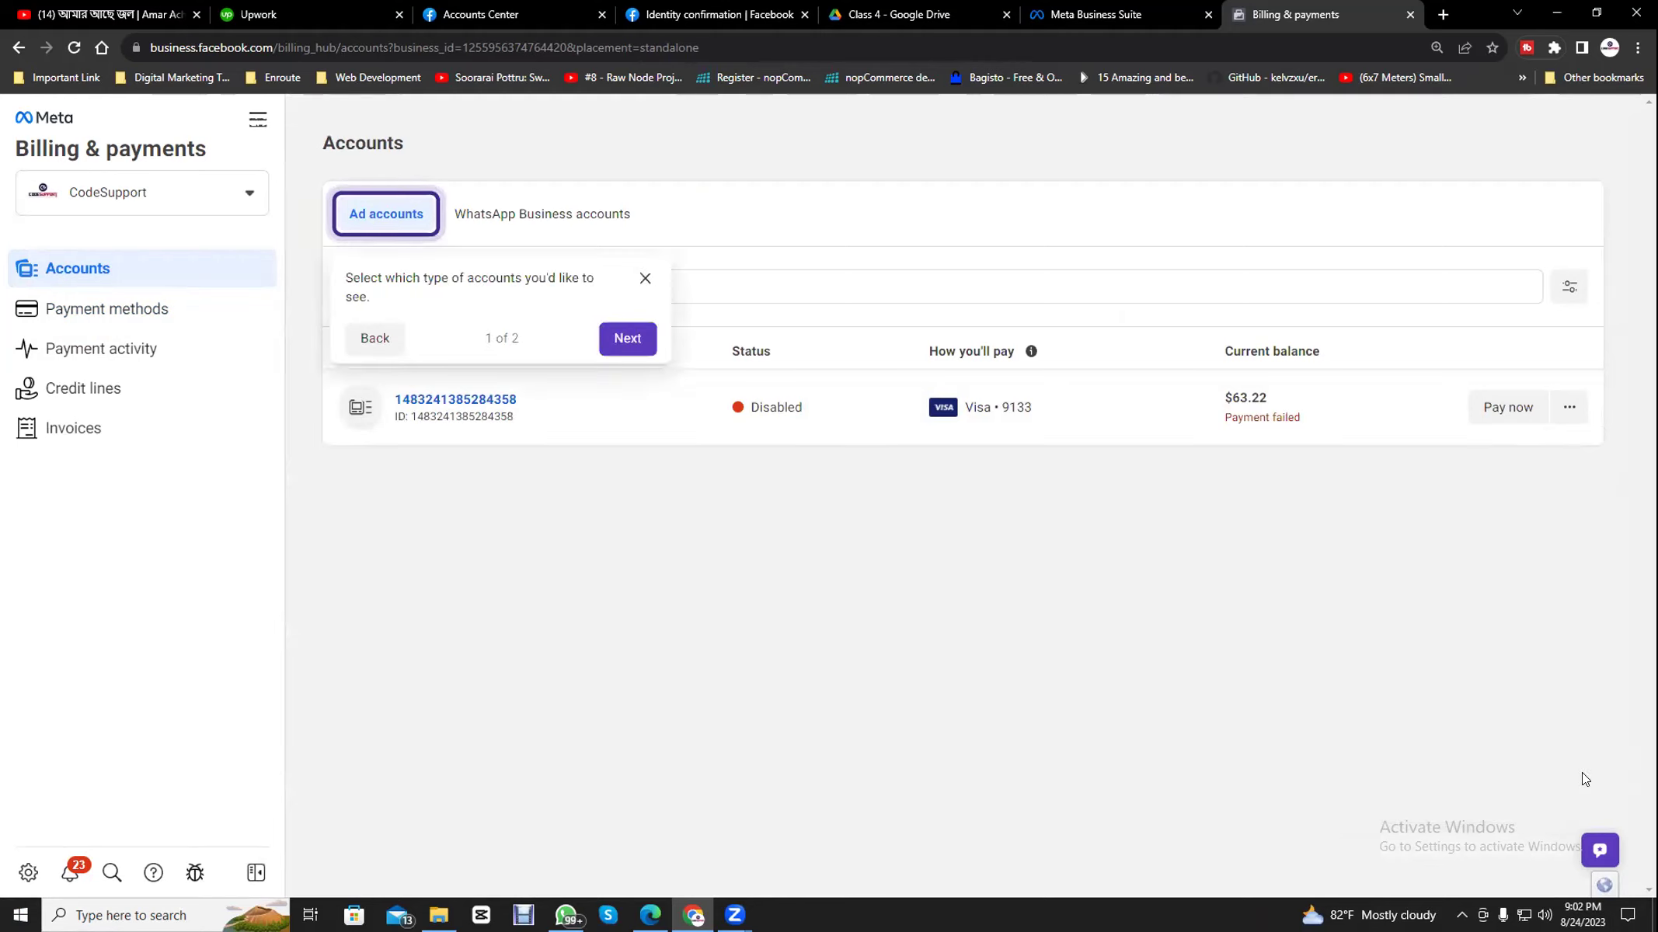
{"action": "left_click", "coordinate": [630, 341]}
{"action": "left_click", "coordinate": [625, 575]}
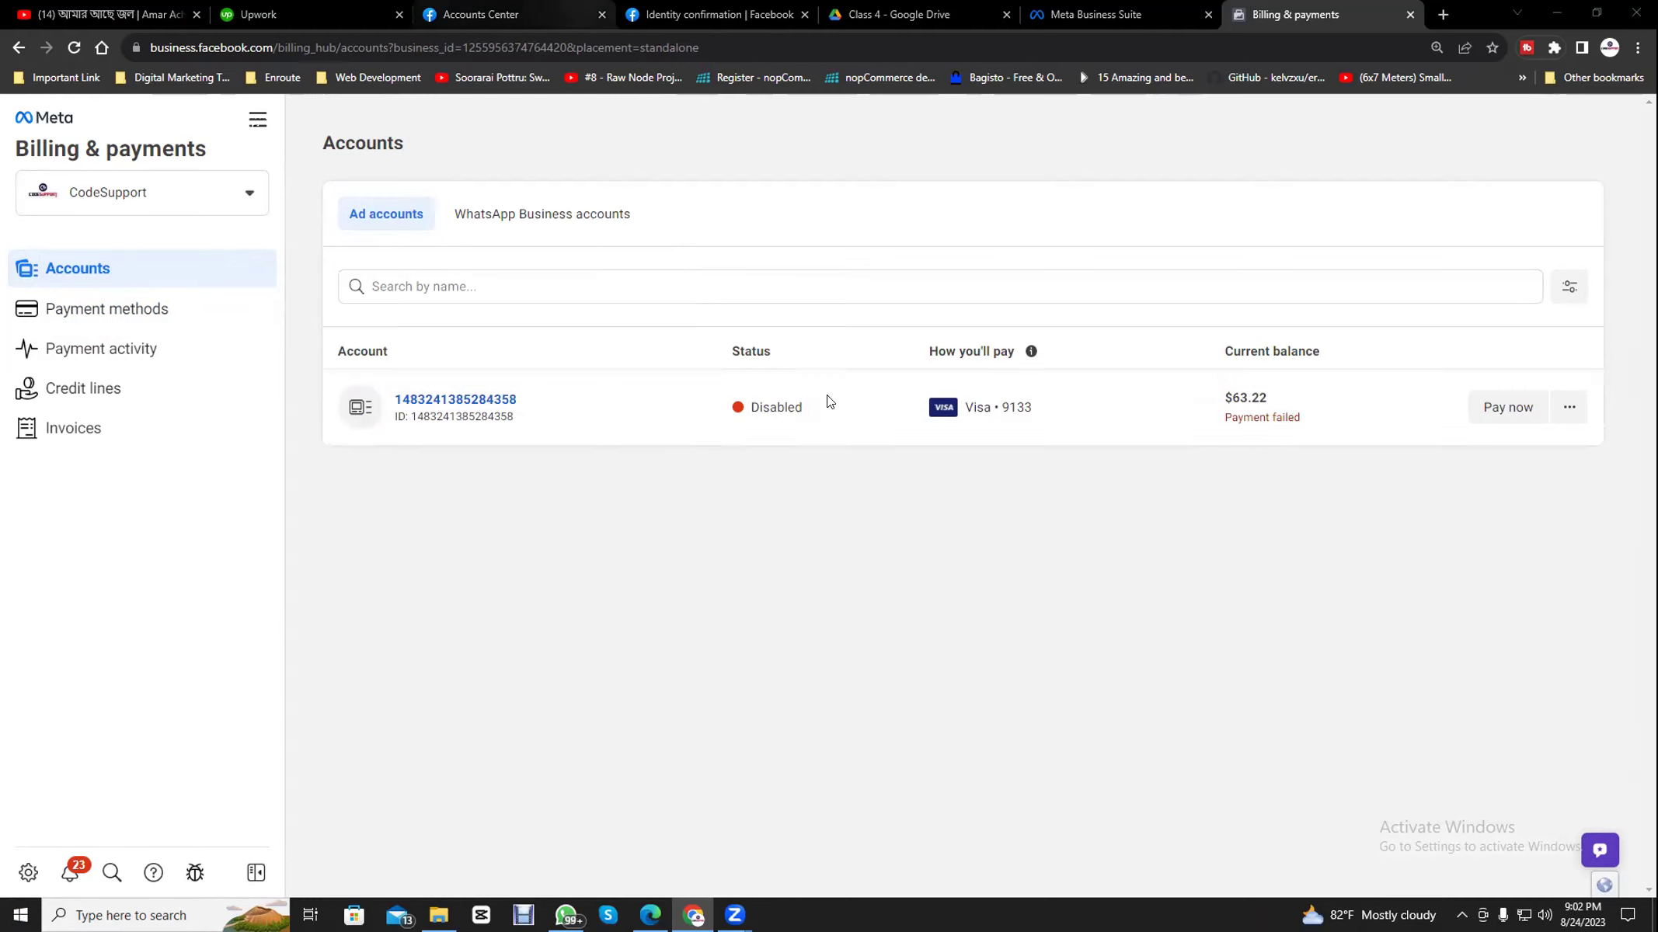
- Open Google Docs from the apps launcher in a new tab, then close that tab
{"action": "left_click", "coordinate": [1441, 12]}
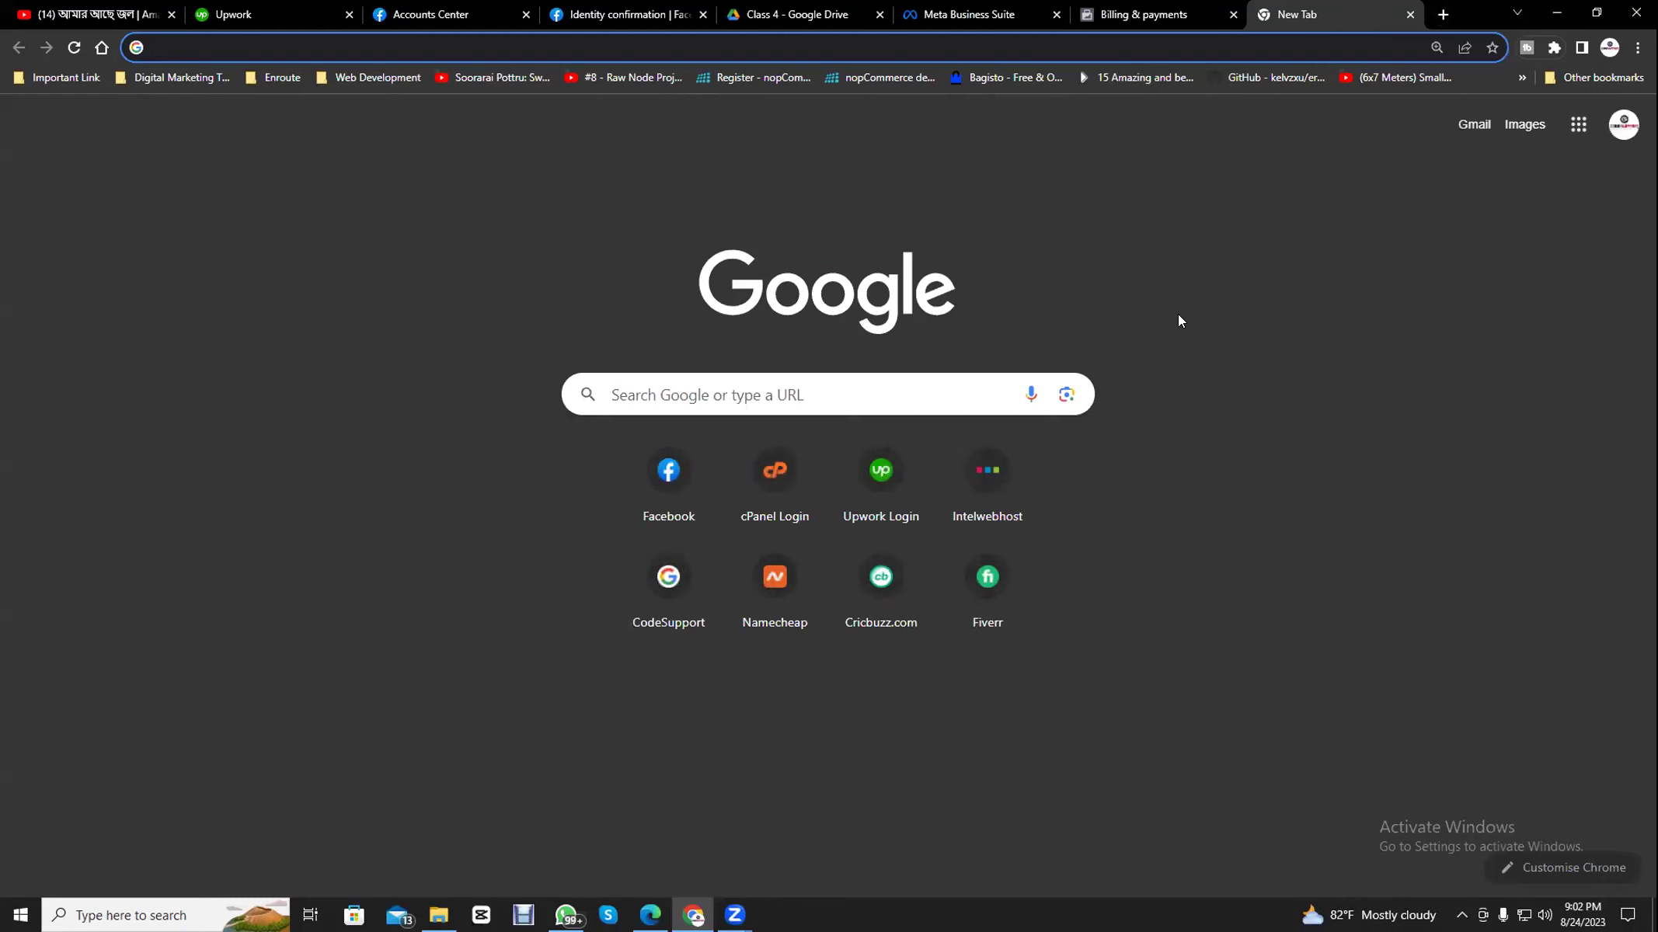
{"action": "left_click", "coordinate": [1578, 124]}
{"action": "scroll", "coordinate": [1481, 364], "scroll_direction": "down", "scroll_amount": 2}
{"action": "scroll", "coordinate": [1513, 344], "scroll_direction": "down", "scroll_amount": 3}
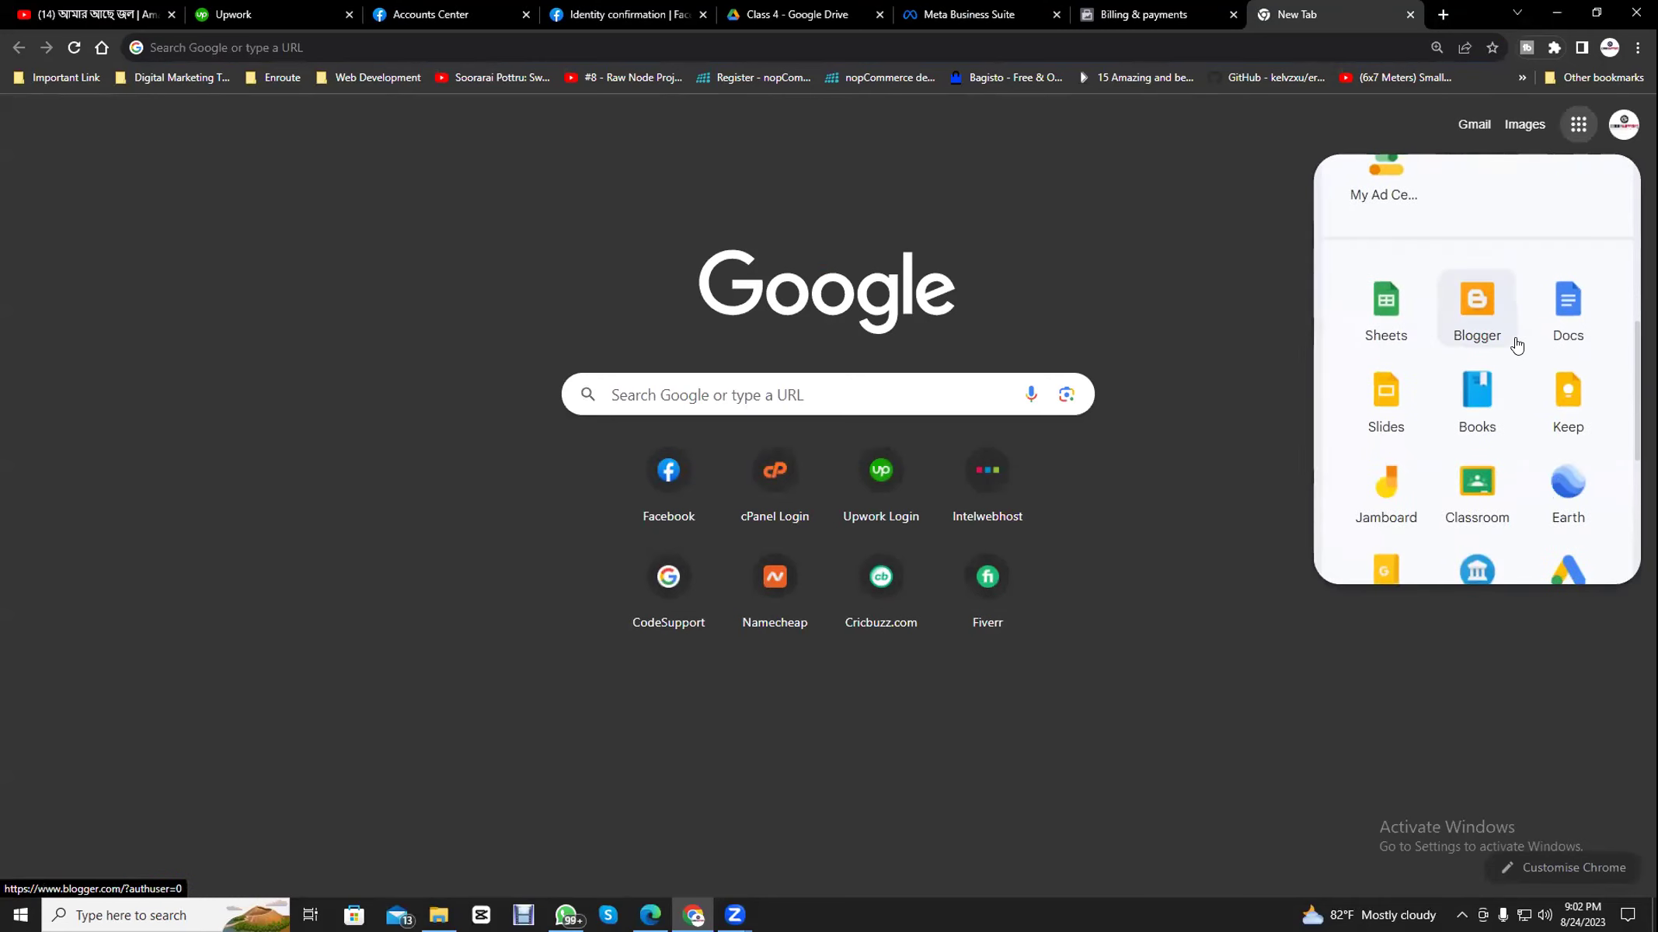
{"action": "left_click", "coordinate": [1586, 318]}
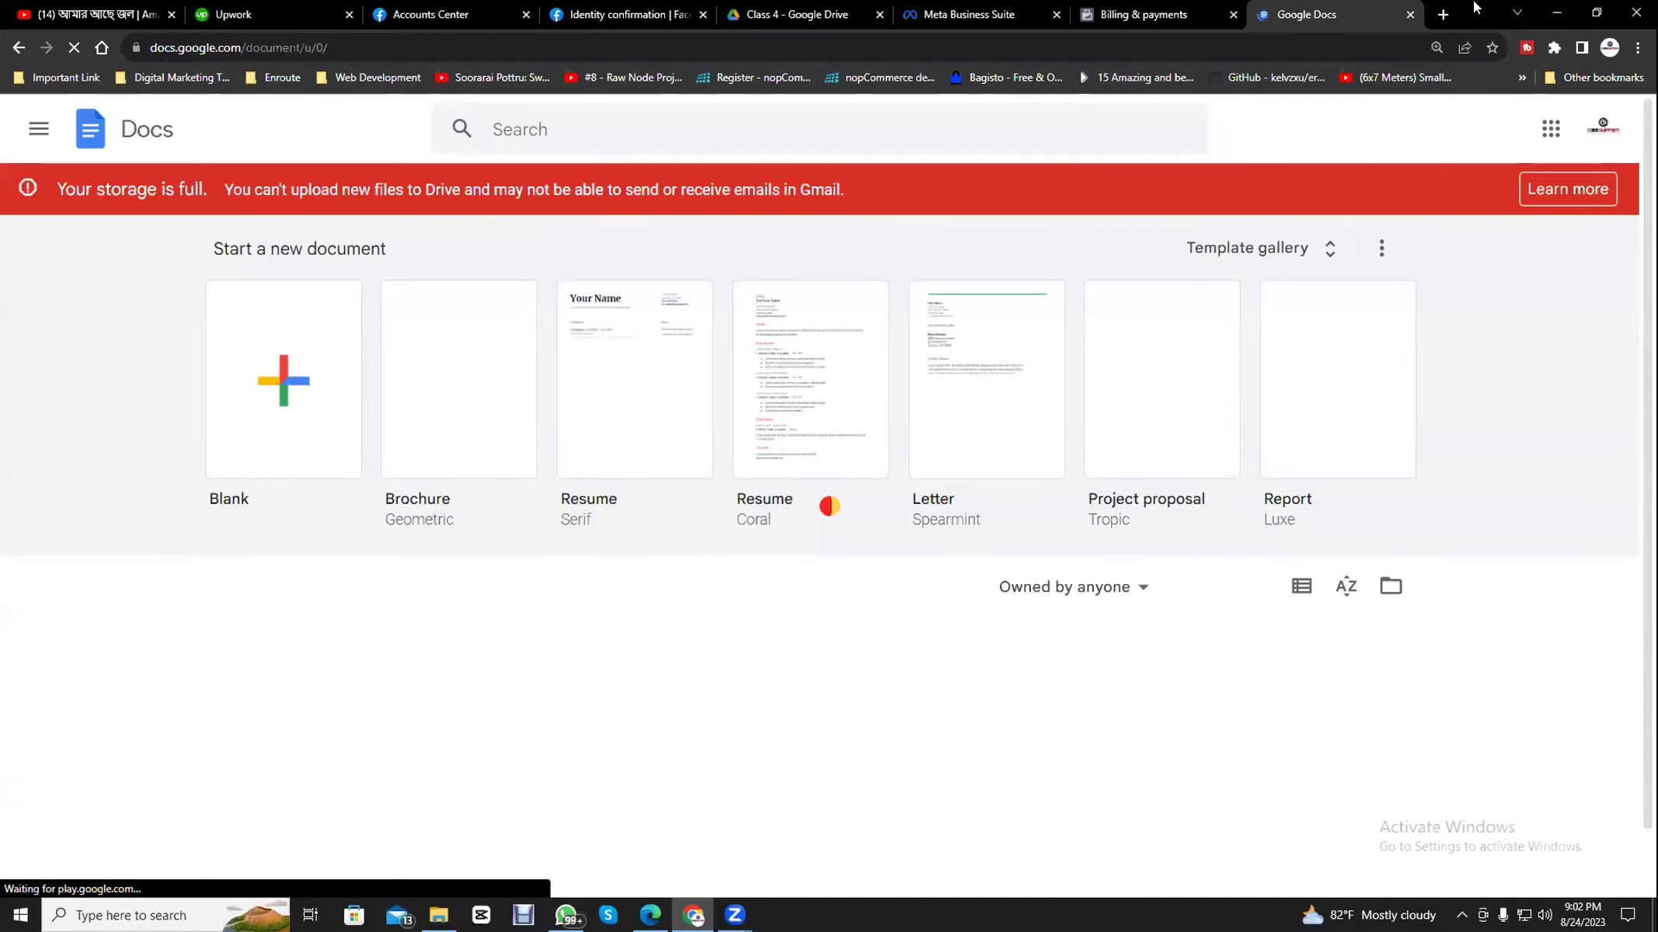
{"action": "left_click", "coordinate": [1410, 14]}
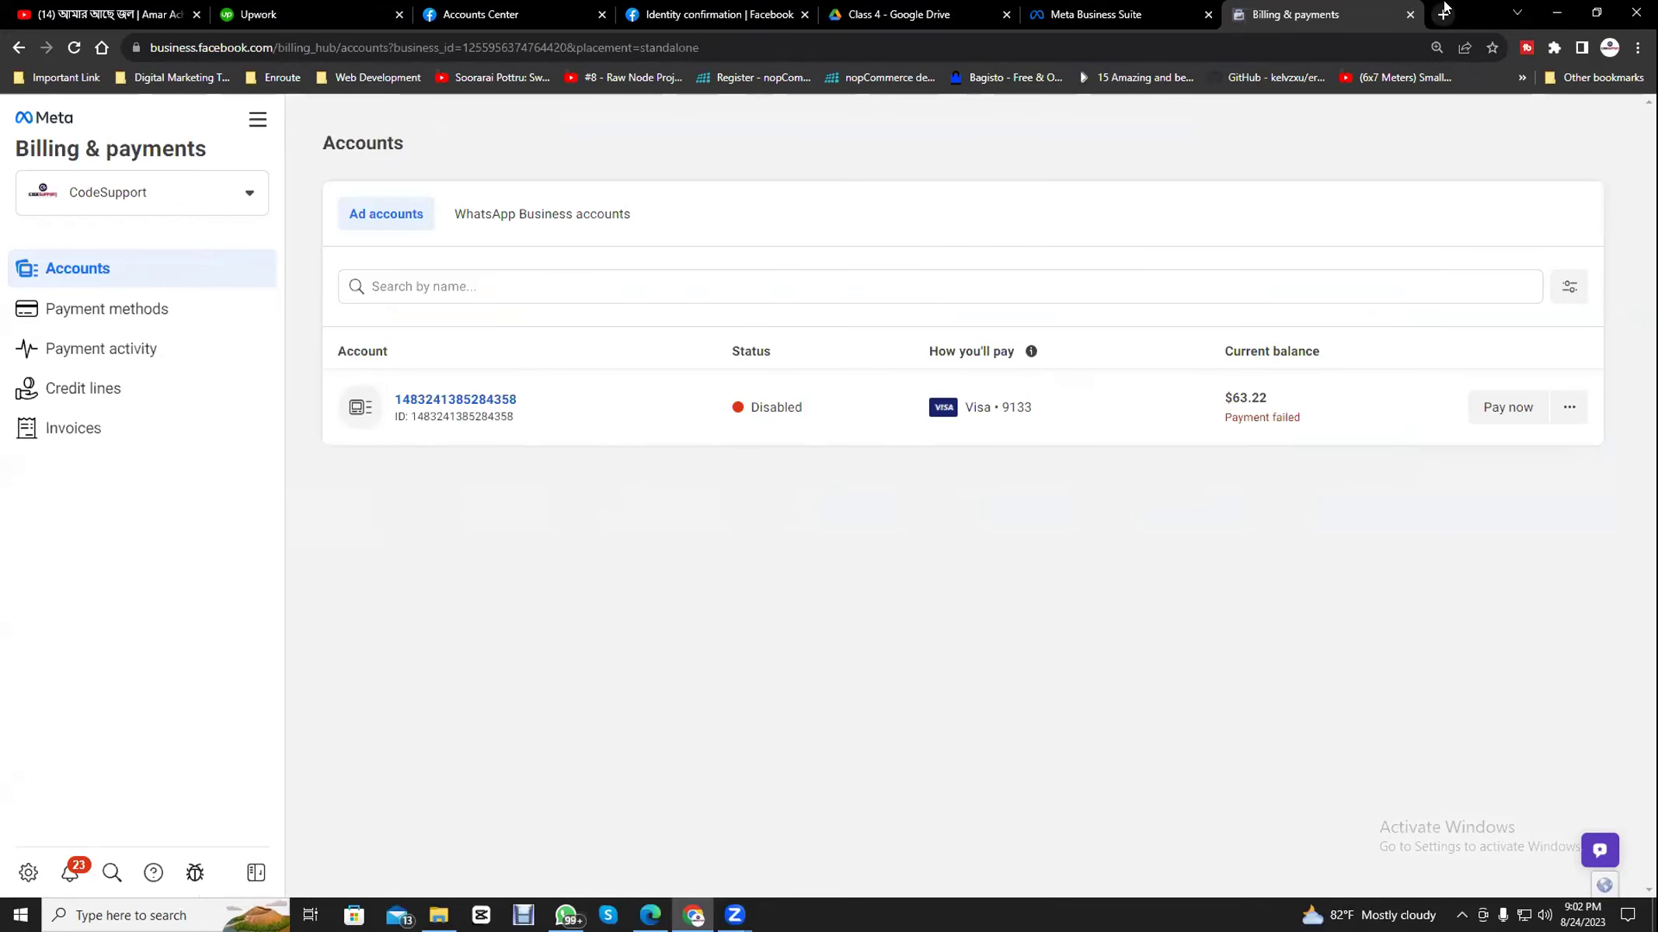
- In another new tab, switch to a different Google account and open Google Docs
{"action": "left_click", "coordinate": [1443, 13]}
{"action": "left_click", "coordinate": [1620, 126]}
{"action": "scroll", "coordinate": [1445, 418], "scroll_direction": "down", "scroll_amount": 1}
{"action": "left_click", "coordinate": [1299, 489]}
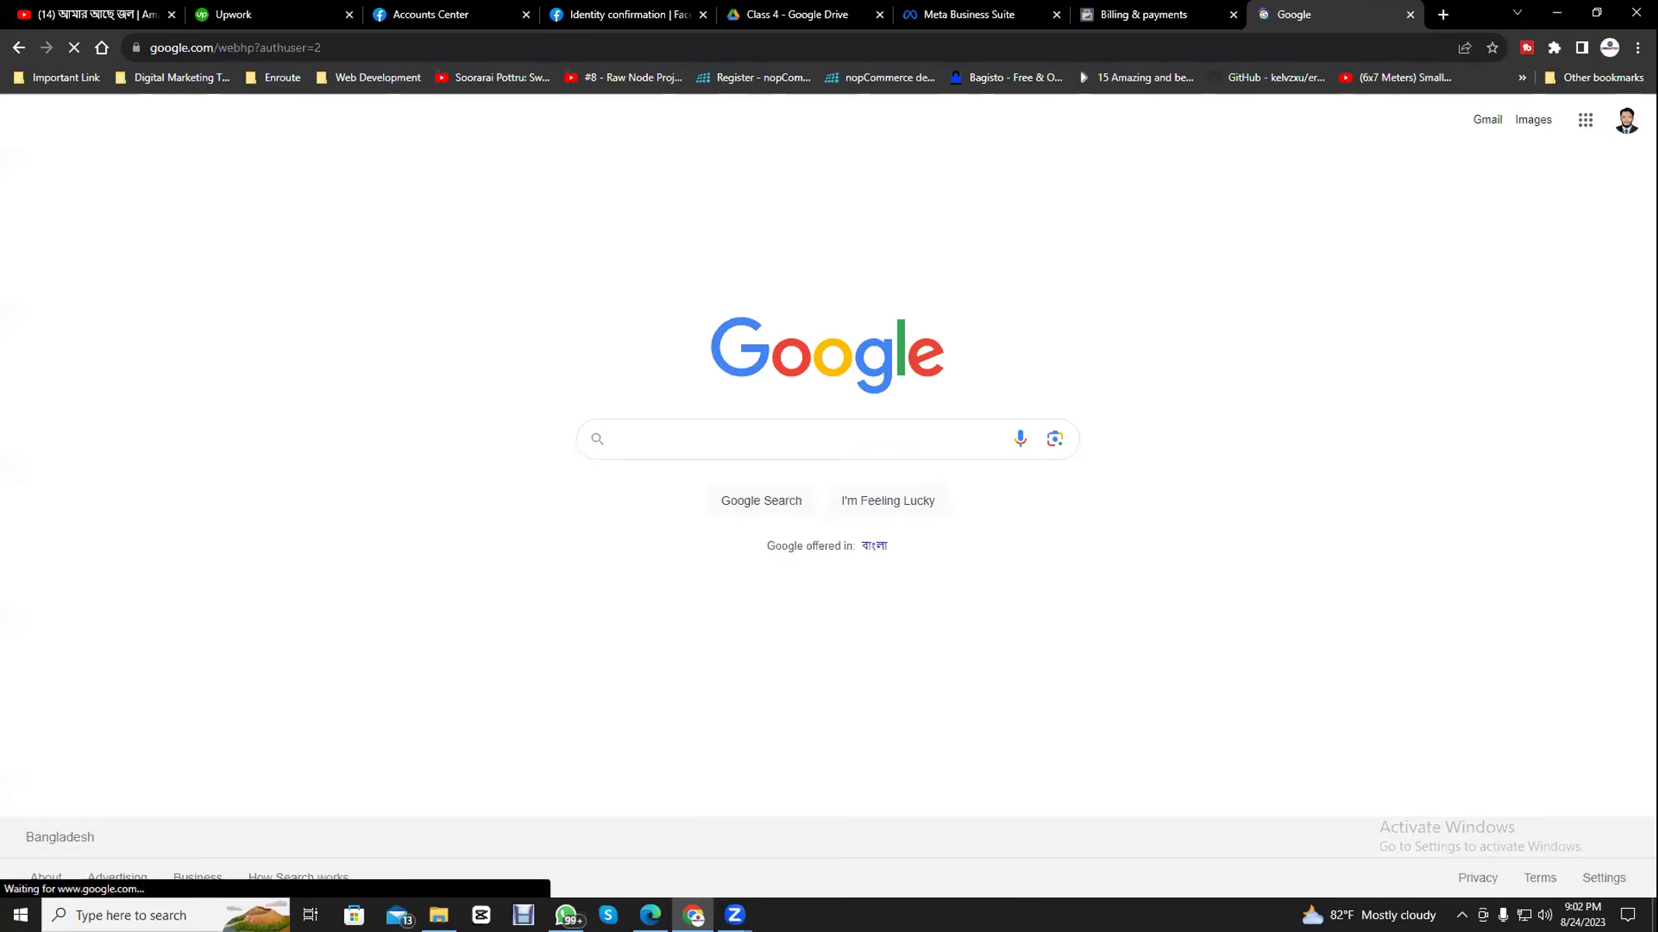
{"action": "left_click", "coordinate": [1585, 119]}
{"action": "scroll", "coordinate": [1536, 314], "scroll_direction": "down", "scroll_amount": 5}
{"action": "scroll", "coordinate": [1493, 339], "scroll_direction": "down", "scroll_amount": 1}
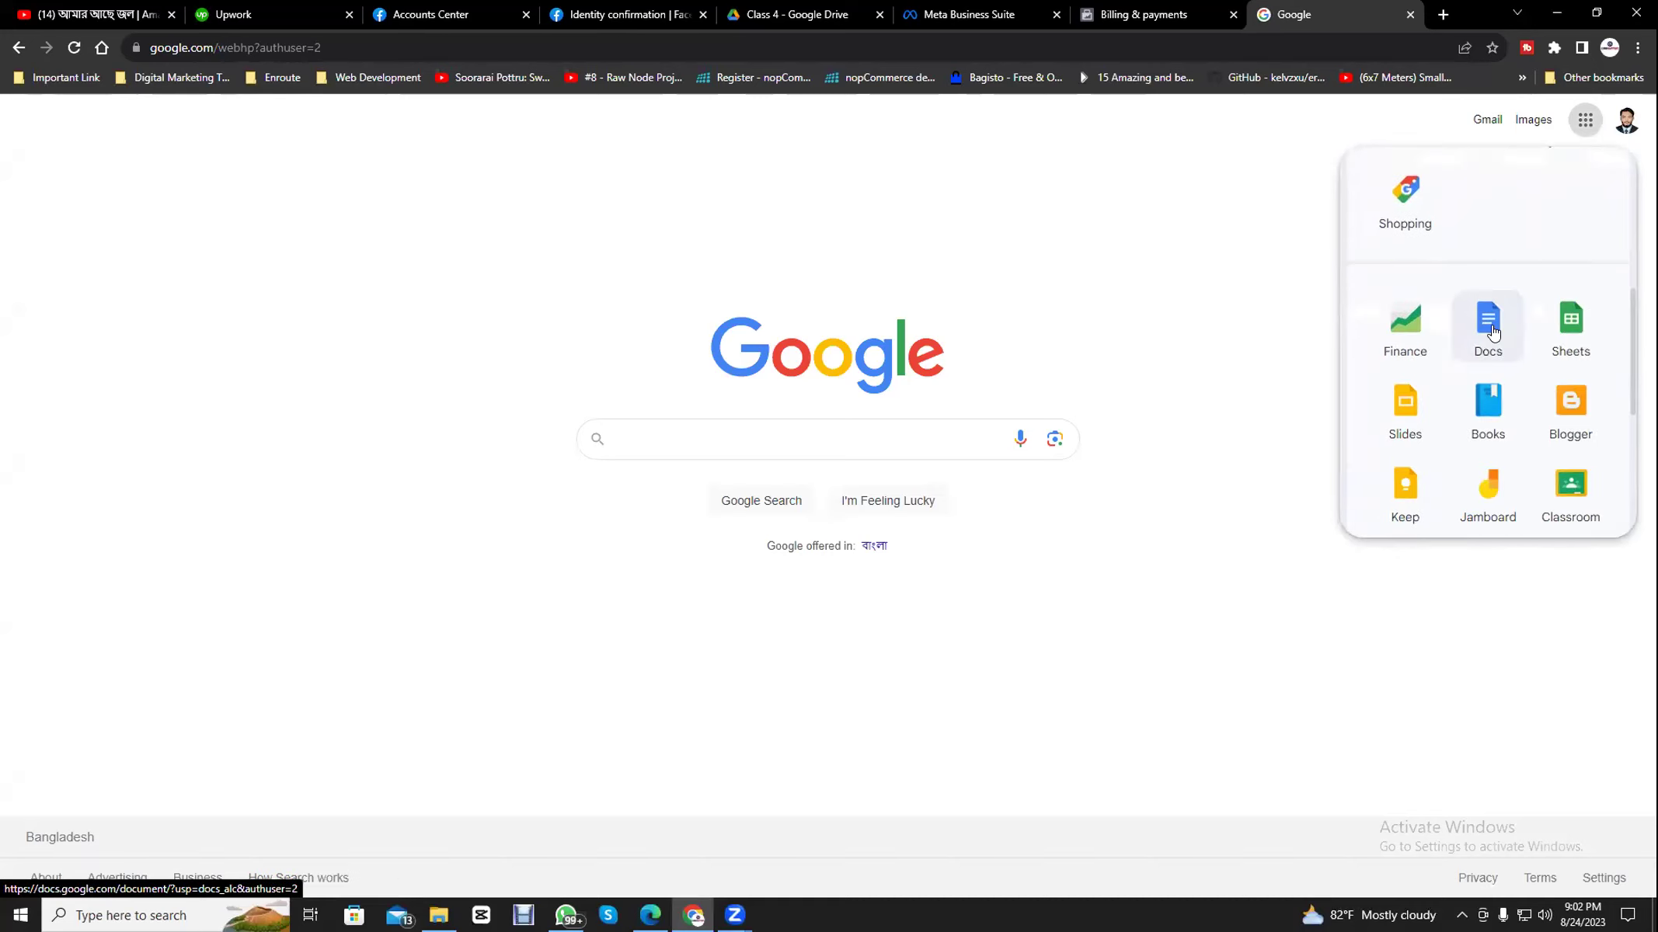
{"action": "left_click", "coordinate": [1483, 322]}
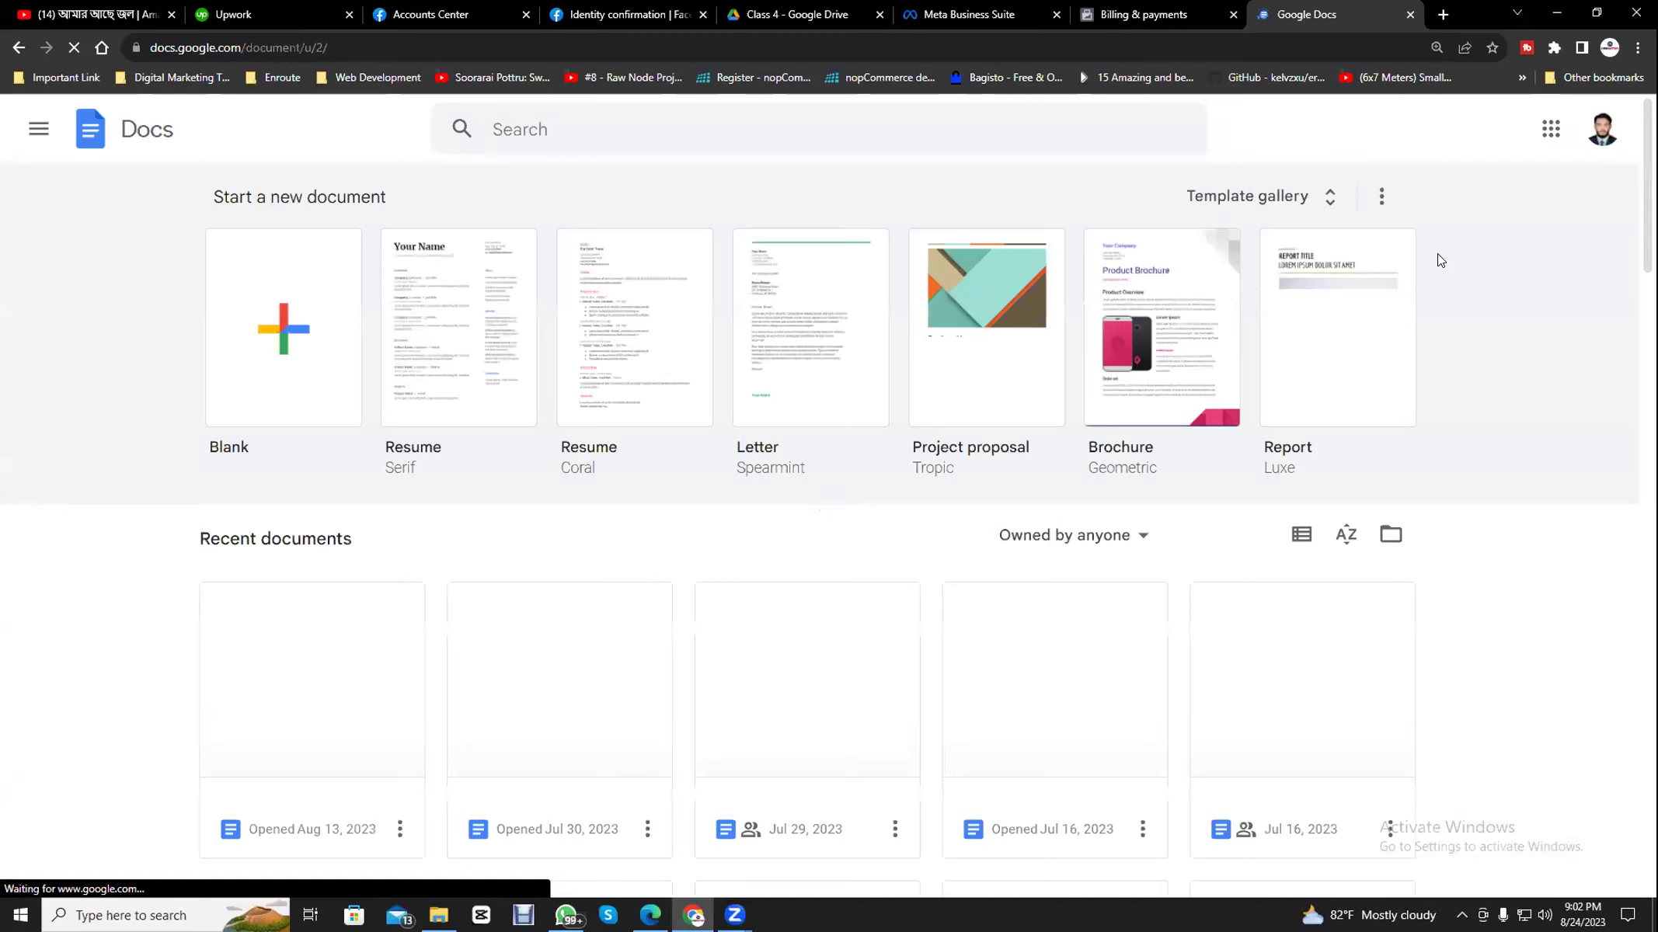
- Start a blank document with font size 25 and yellow highlight
{"action": "left_click", "coordinate": [314, 412]}
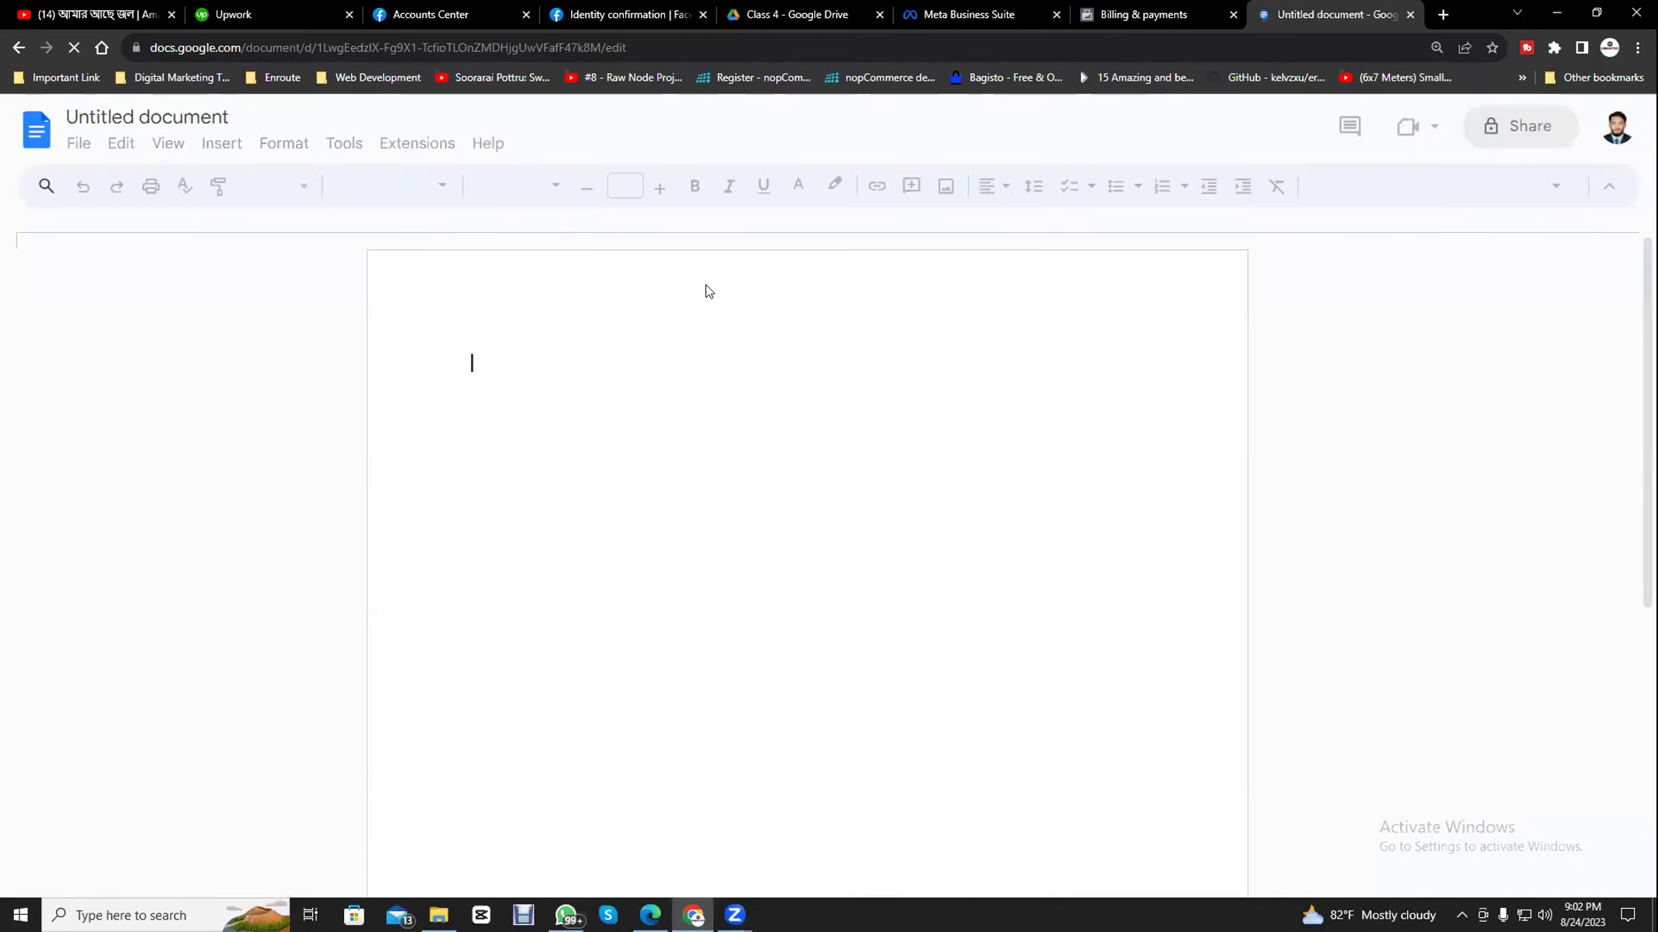
{"action": "left_click", "coordinate": [661, 186]}
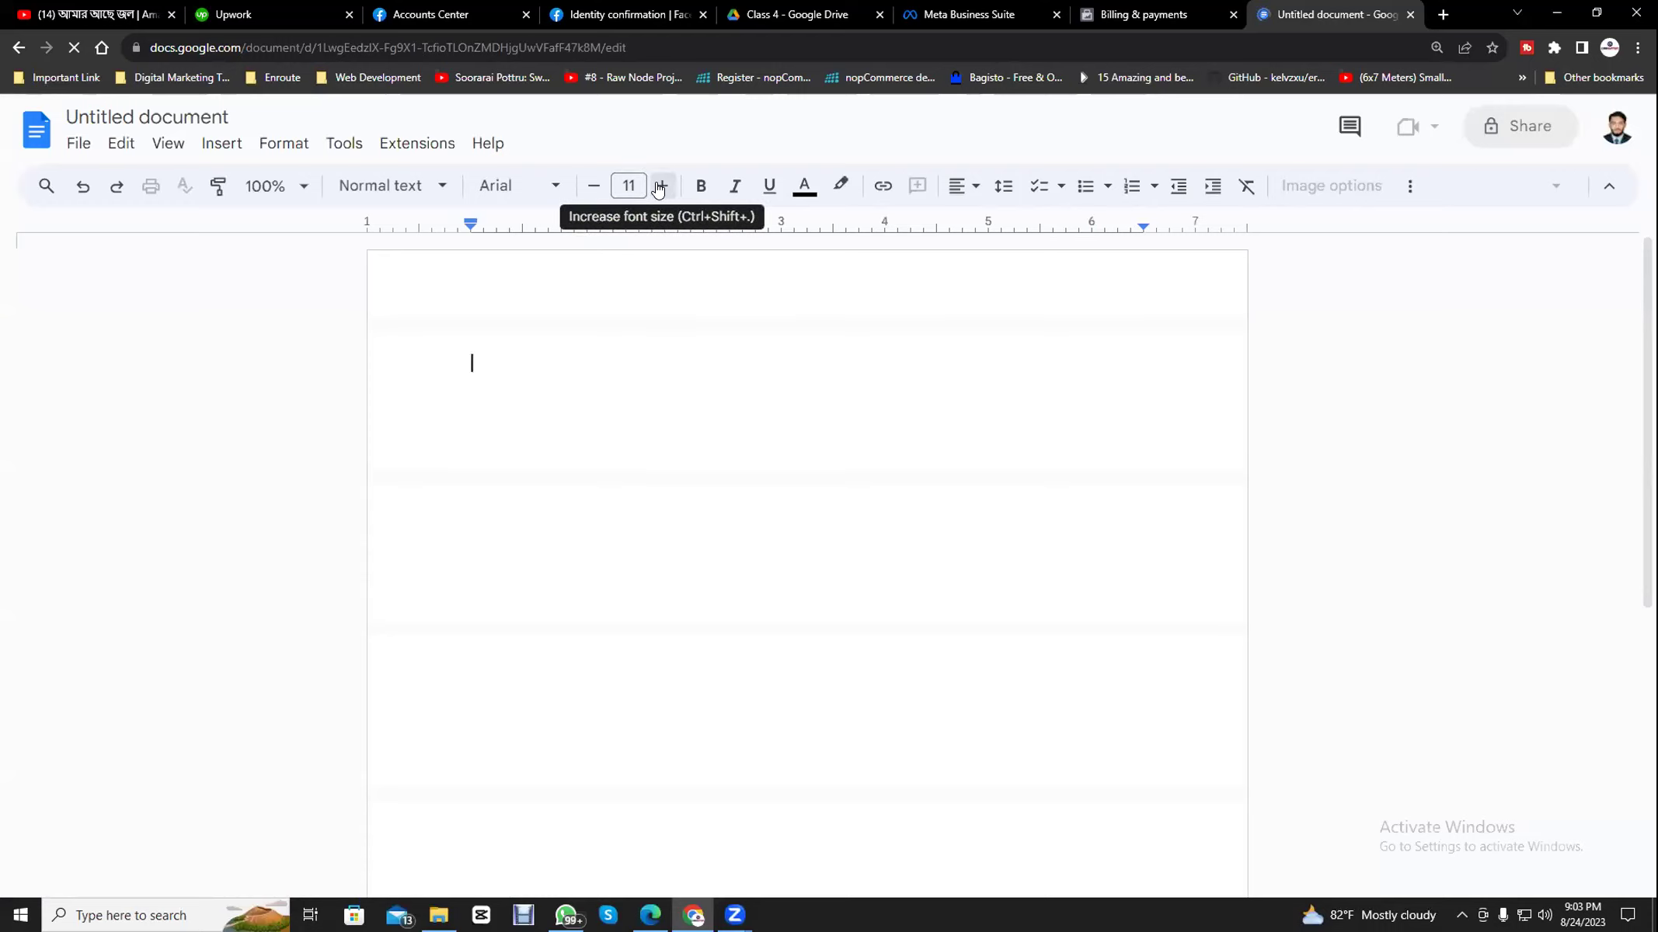
{"action": "left_click", "coordinate": [660, 186]}
{"action": "left_click", "coordinate": [661, 186]}
{"action": "left_click", "coordinate": [660, 186]}
{"action": "left_click", "coordinate": [660, 186]}
{"action": "left_click", "coordinate": [661, 186]}
{"action": "left_click", "coordinate": [660, 186]}
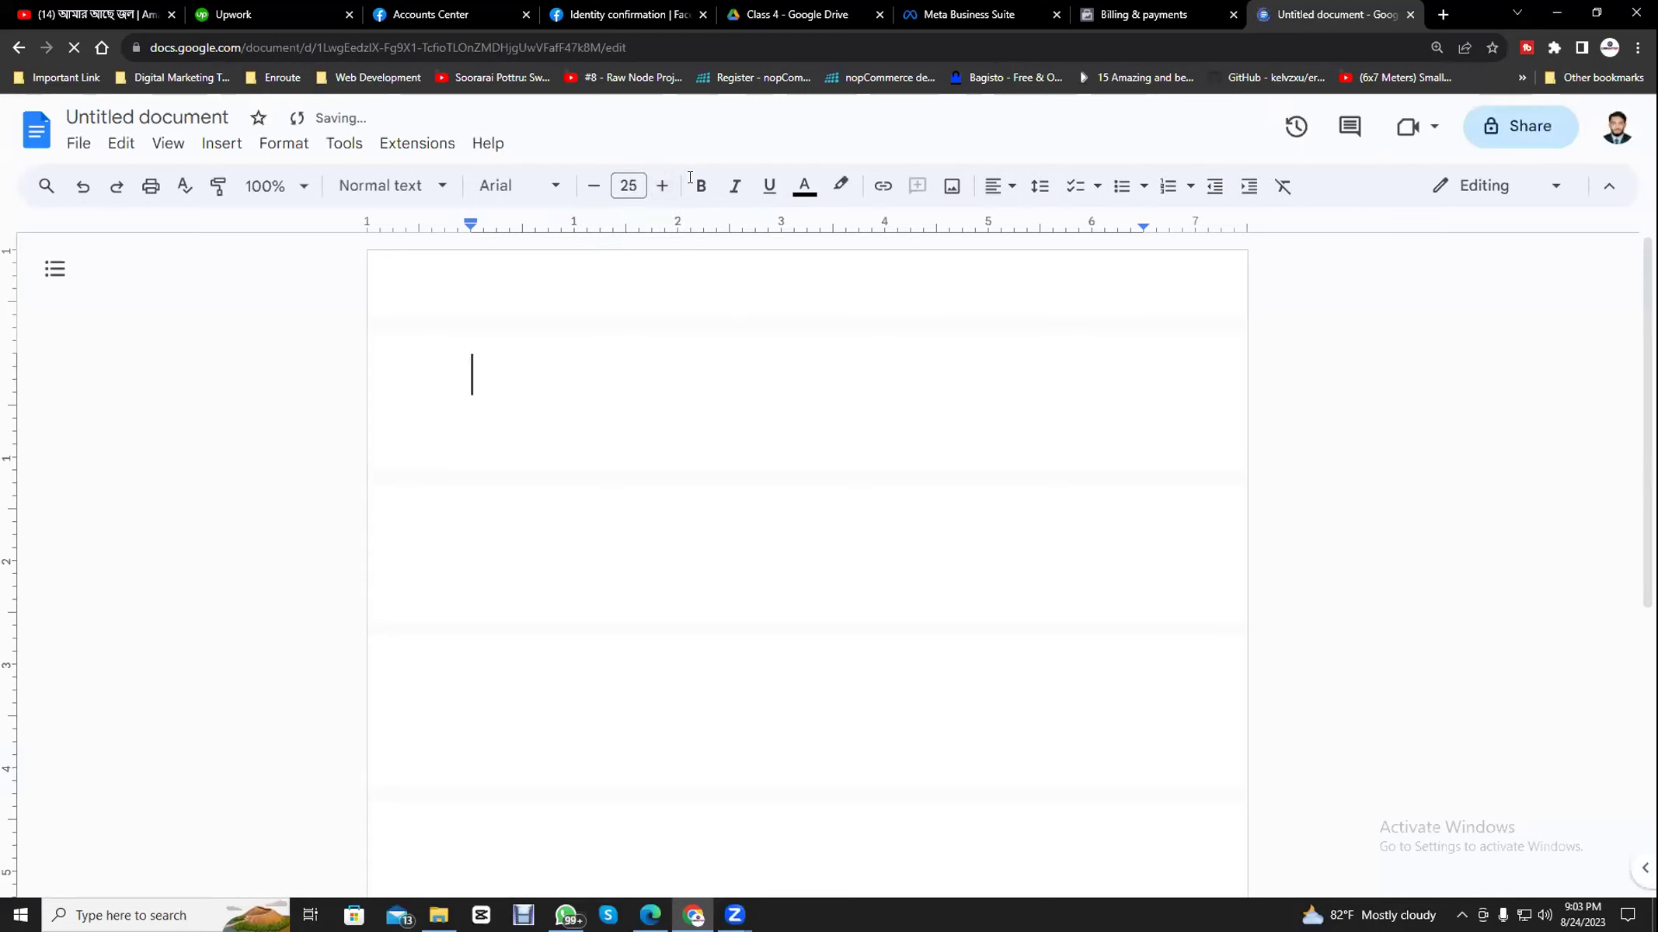
{"action": "left_click", "coordinate": [841, 186]}
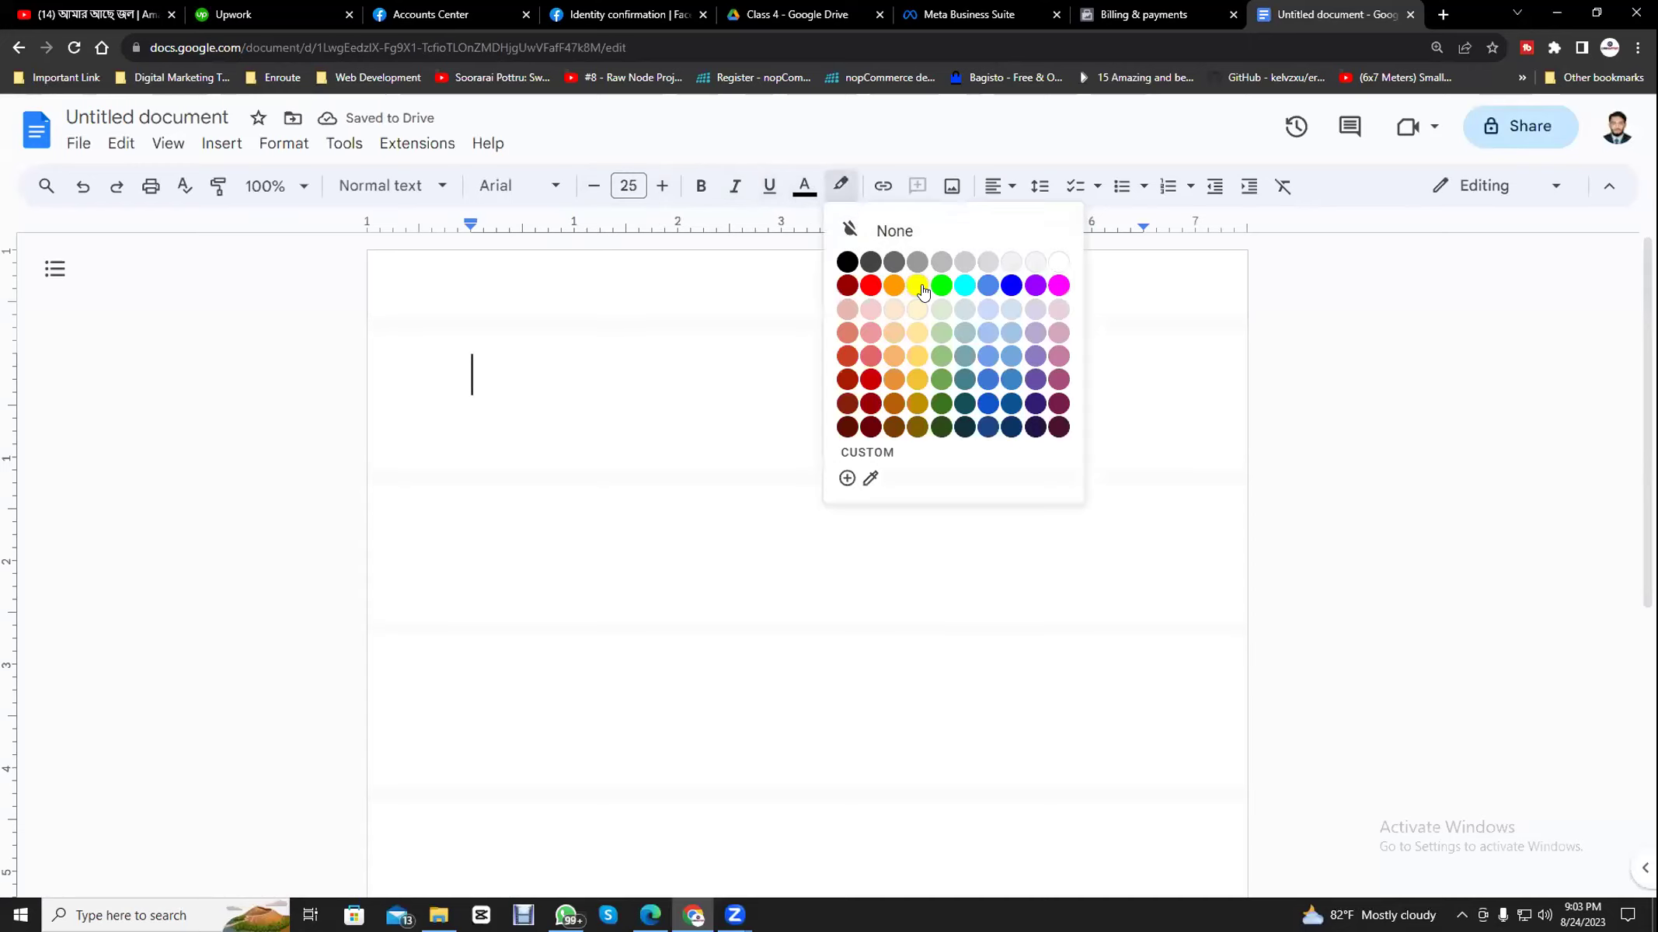
{"action": "left_click", "coordinate": [918, 285]}
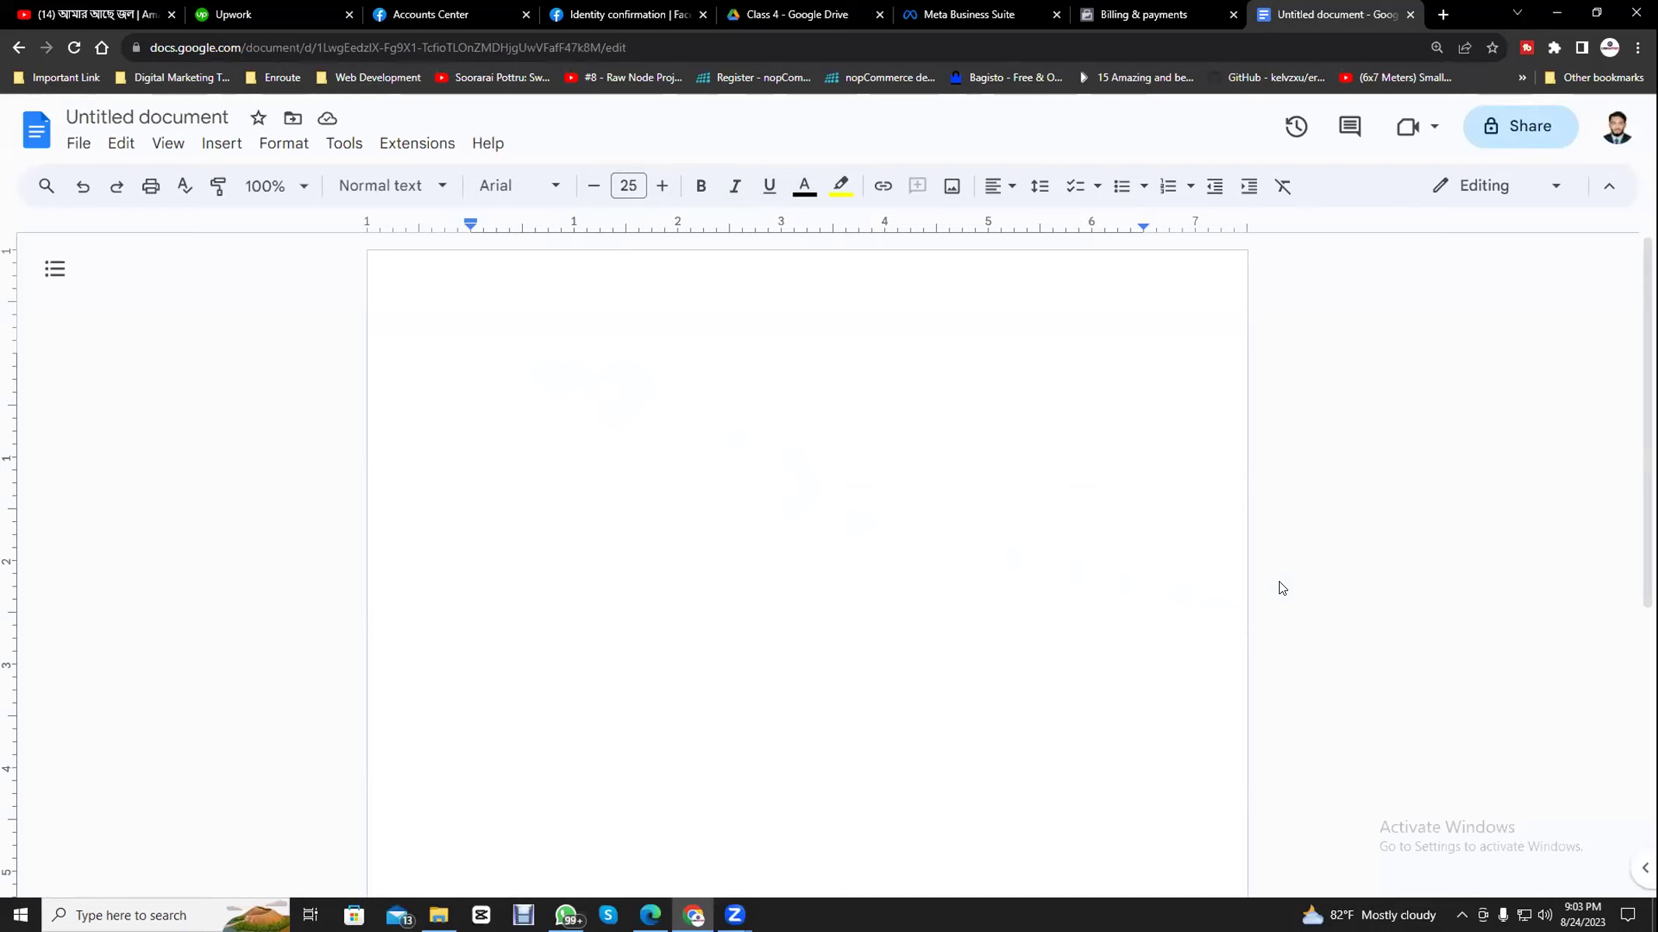
- Type 'Dual Currency Card' and make it bold and centered
{"action": "type", "text": "Dual Curren"}
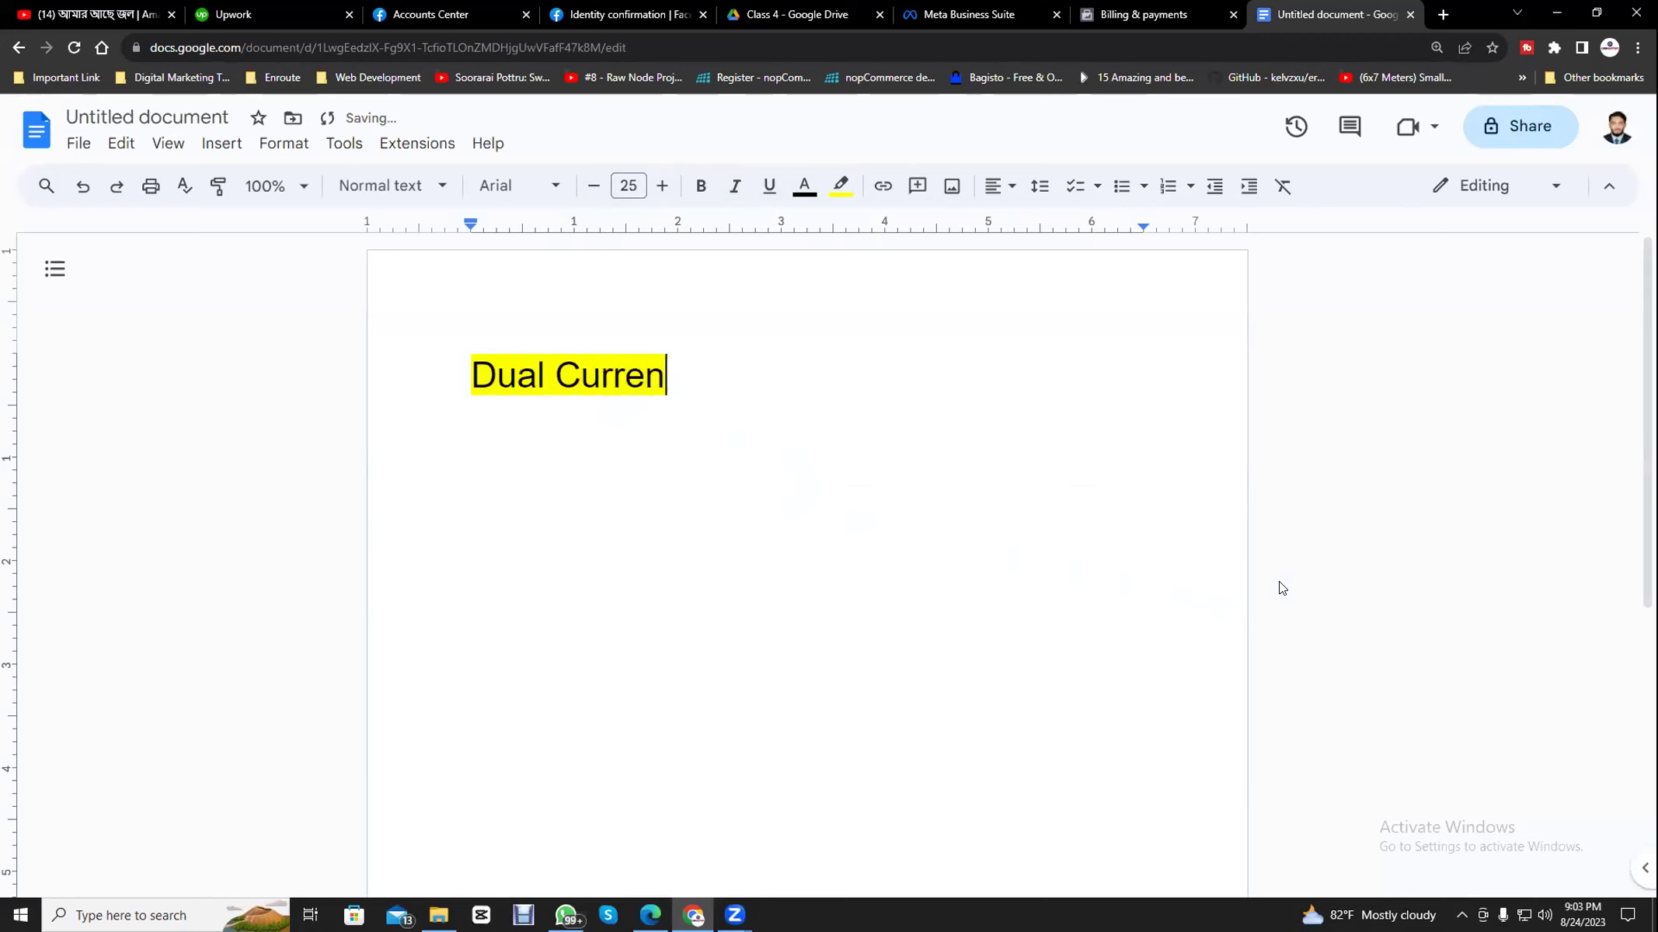
{"action": "type", "text": "cy "}
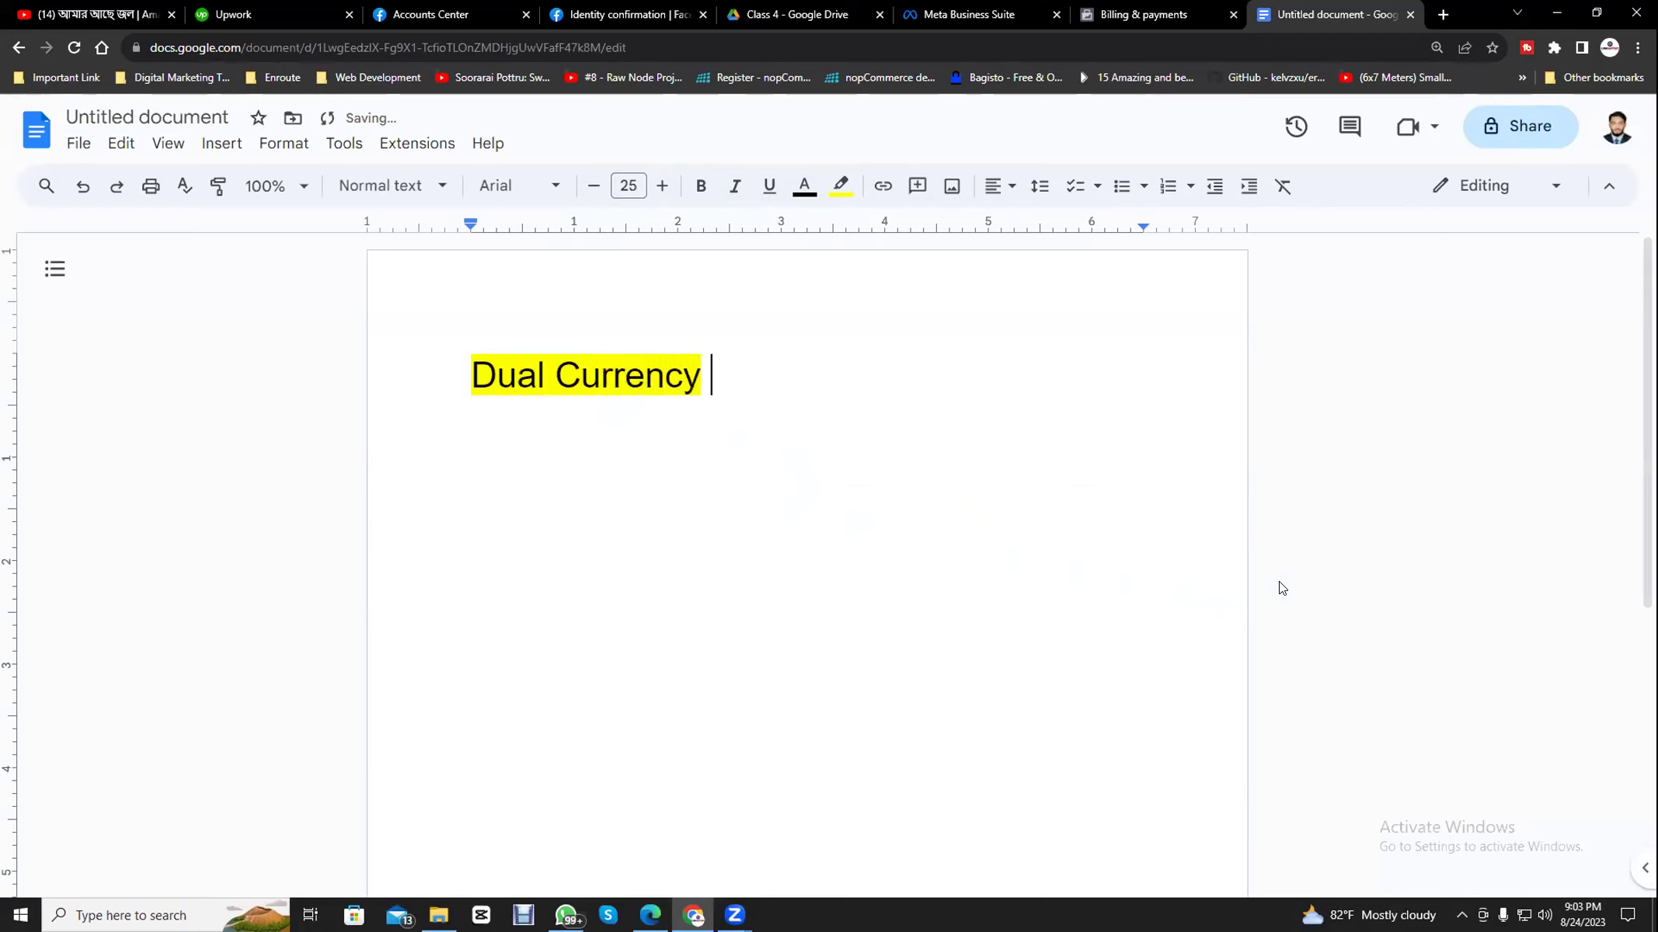
{"action": "type", "text": "Card"}
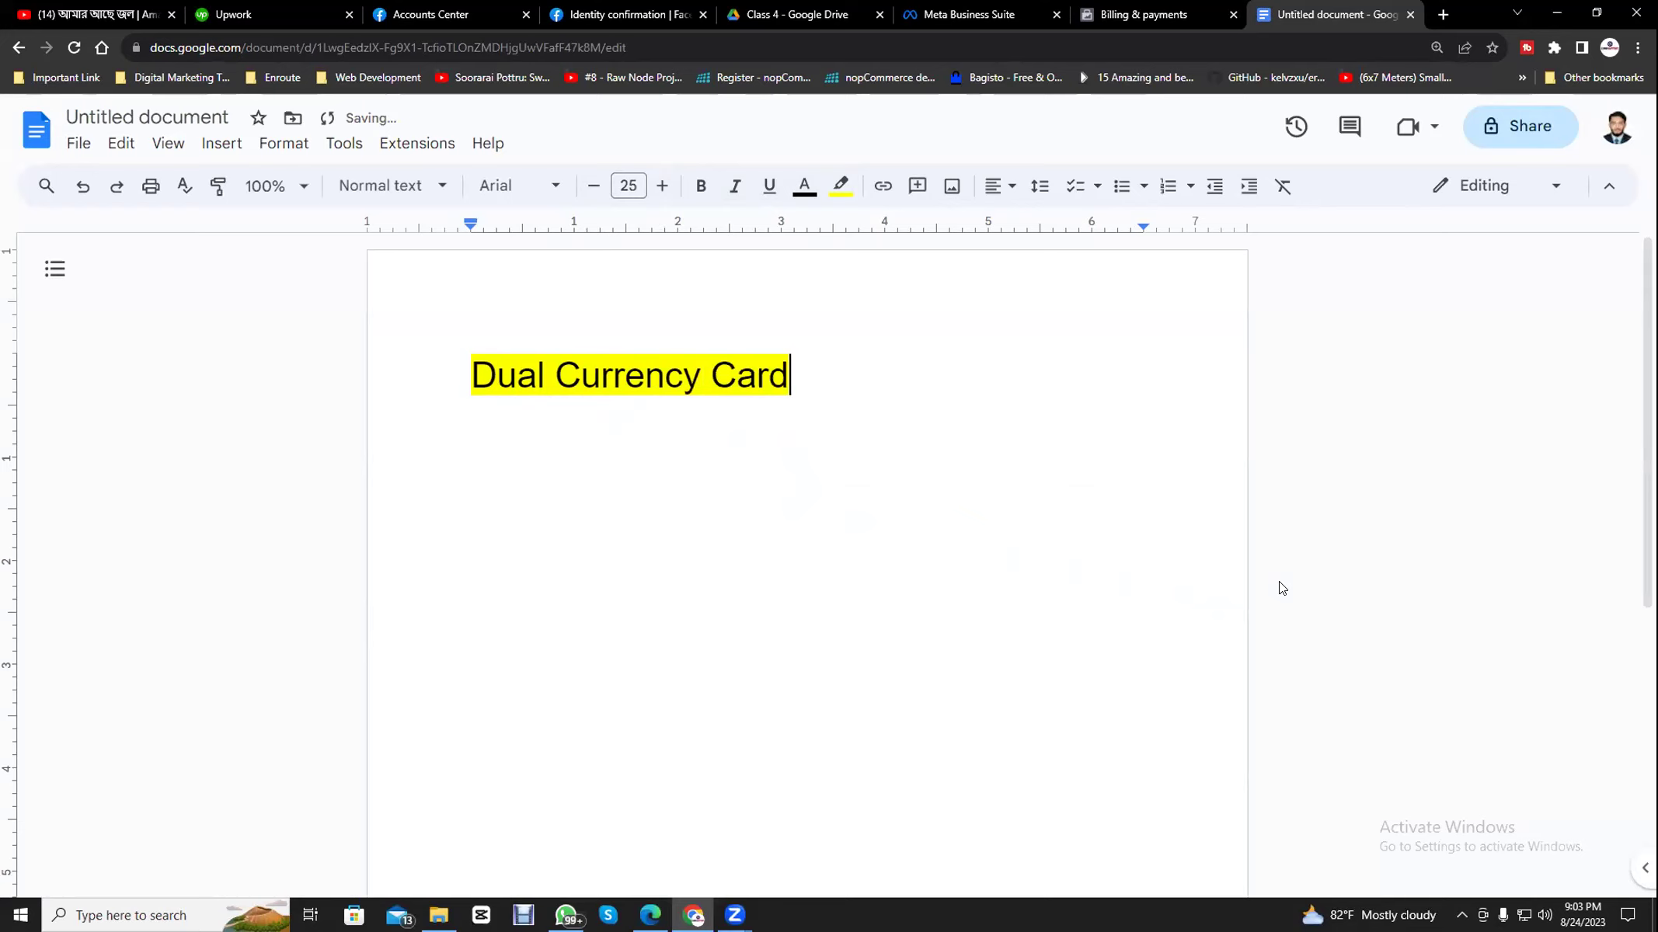
{"action": "left_click_drag", "start_coordinate": [814, 386], "coordinate": [399, 381]}
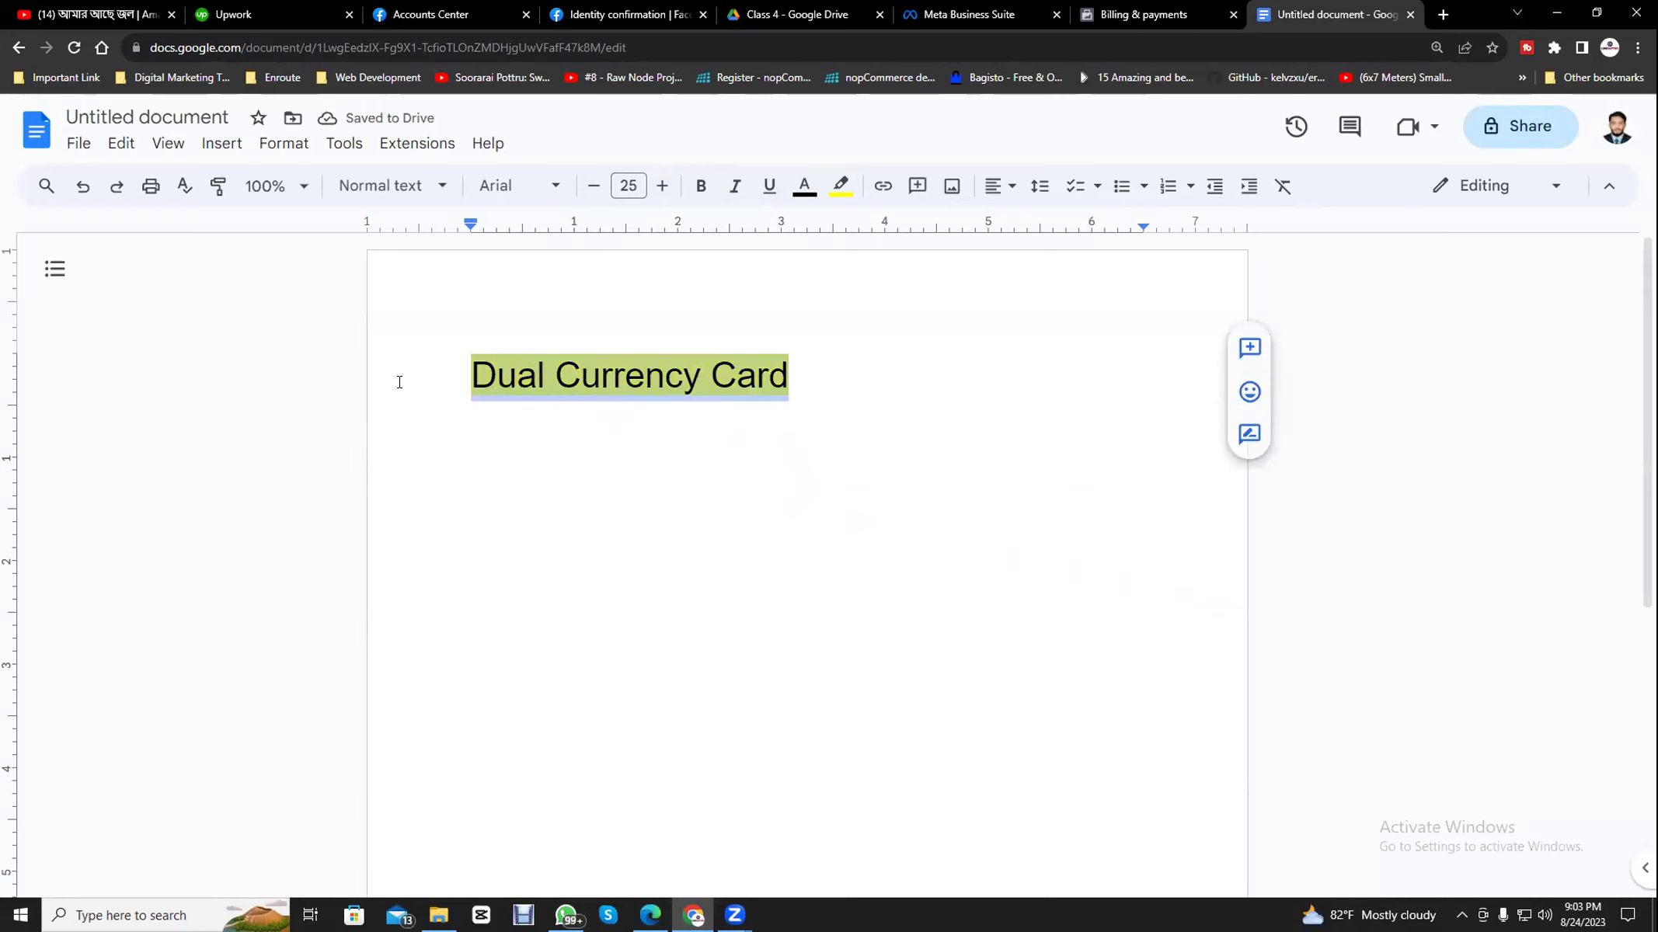
{"action": "left_click", "coordinate": [701, 186]}
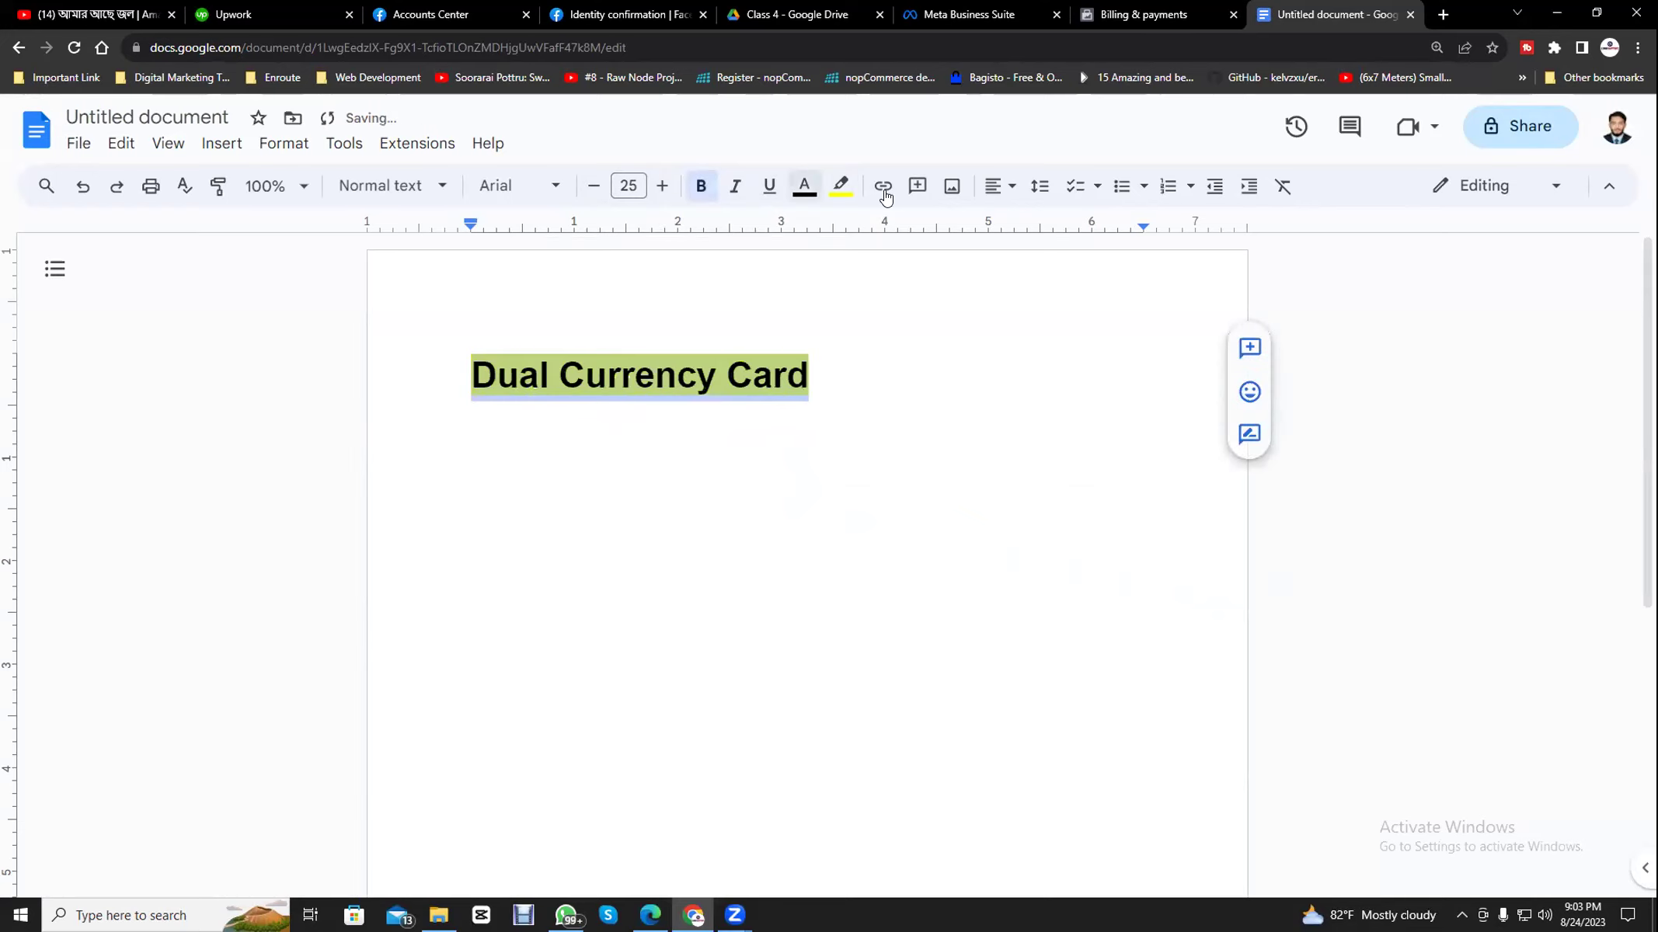
{"action": "left_click", "coordinate": [1007, 186]}
{"action": "left_click", "coordinate": [1026, 229]}
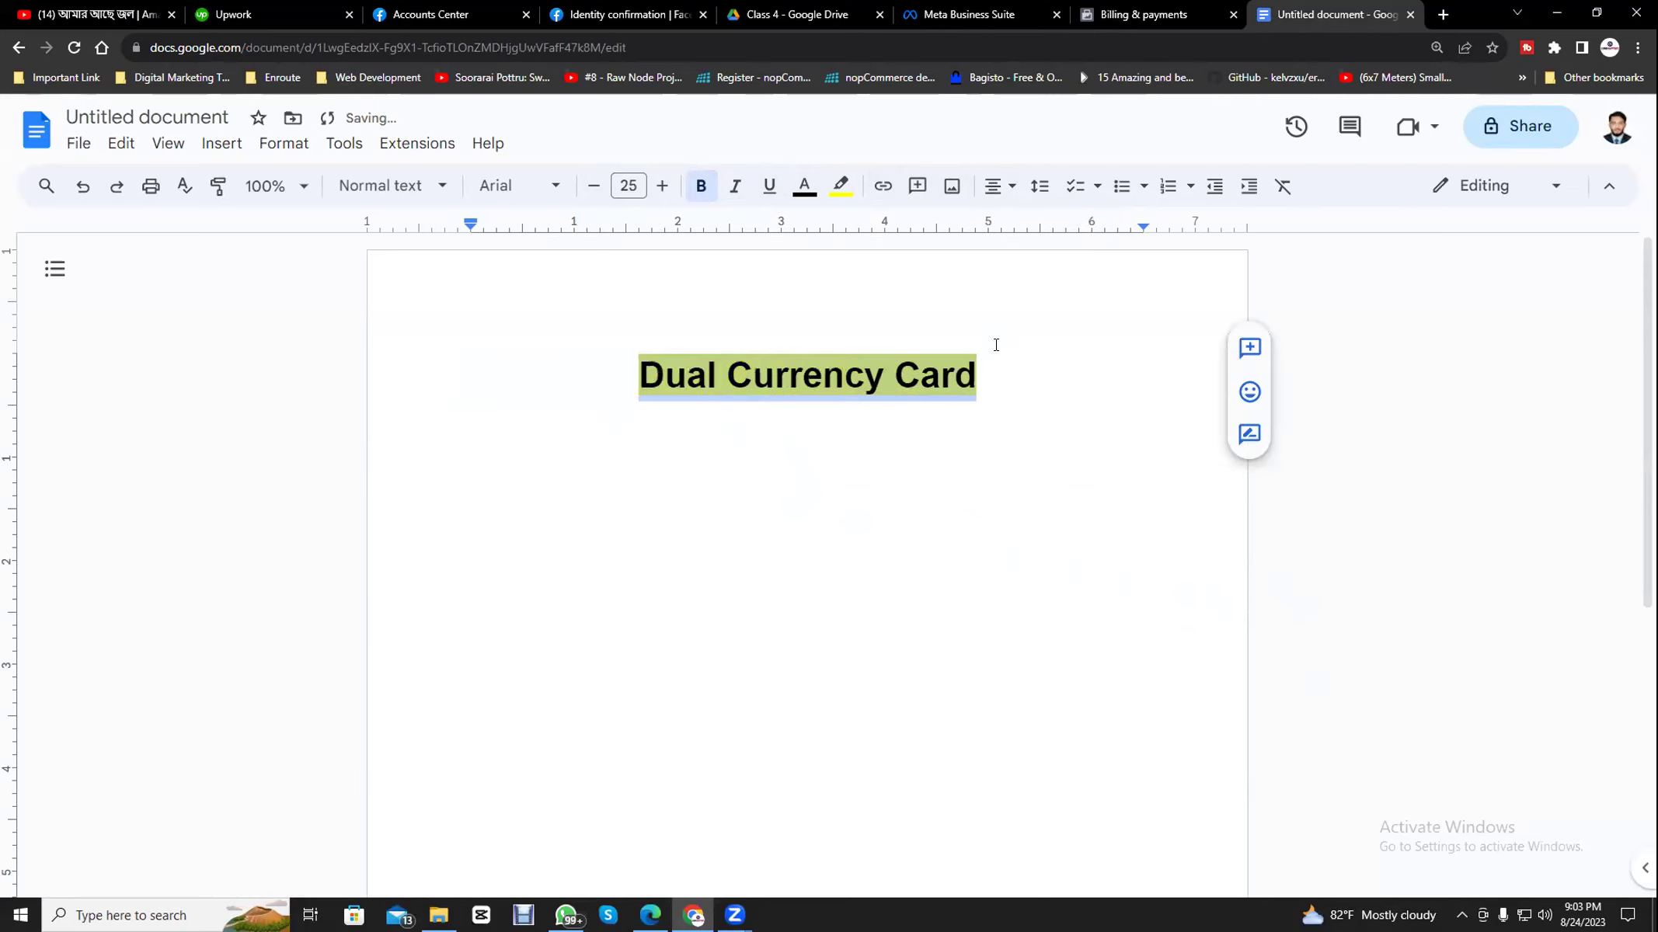
{"action": "left_click", "coordinate": [1003, 370]}
- Add a second line 'Passport Endrose' and correct the spelling to Endorse
{"action": "key", "text": "Return"}
{"action": "type", "text": "Pass"}
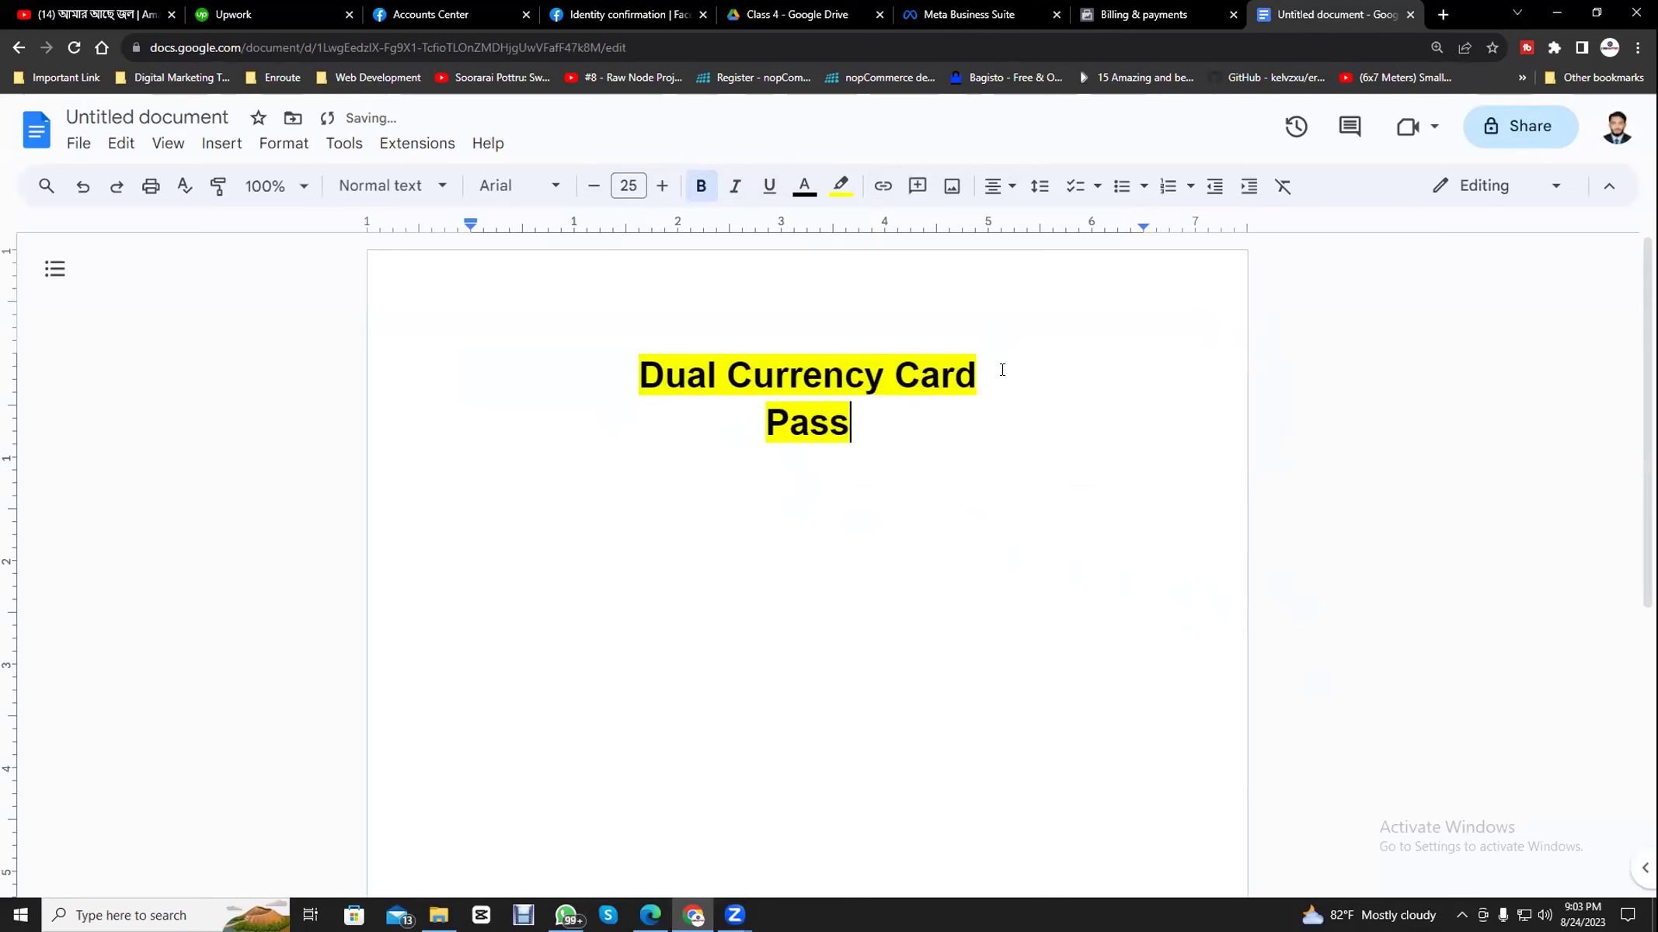
{"action": "type", "text": "port"}
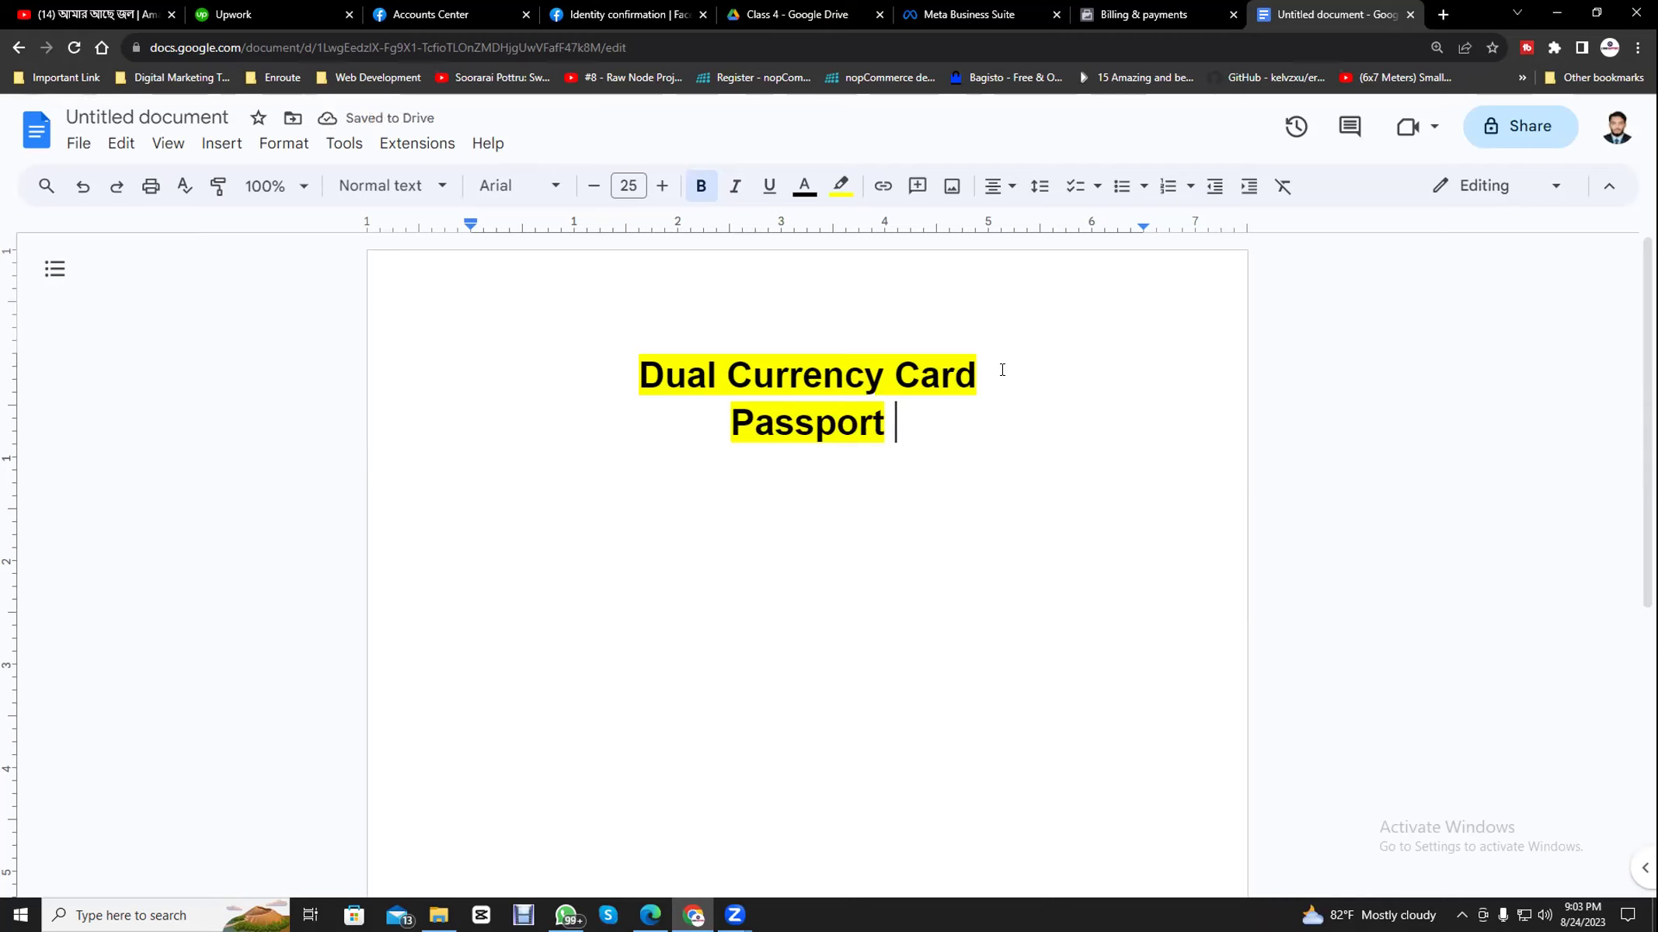
{"action": "type", "text": "E"}
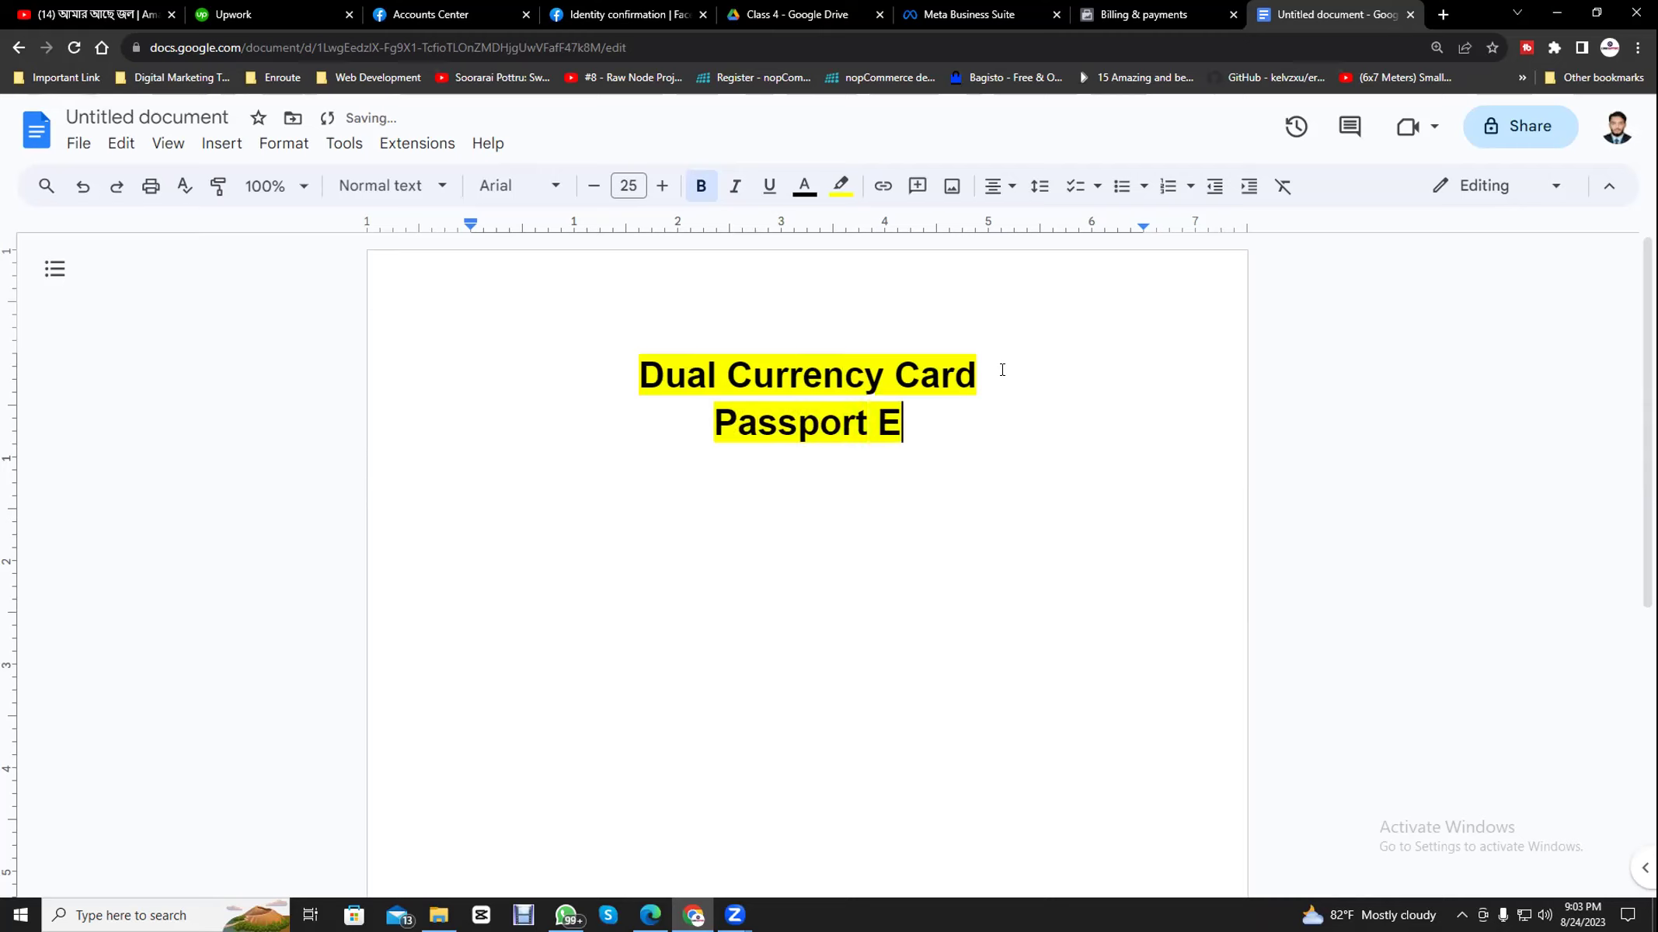
{"action": "type", "text": "ndrose"}
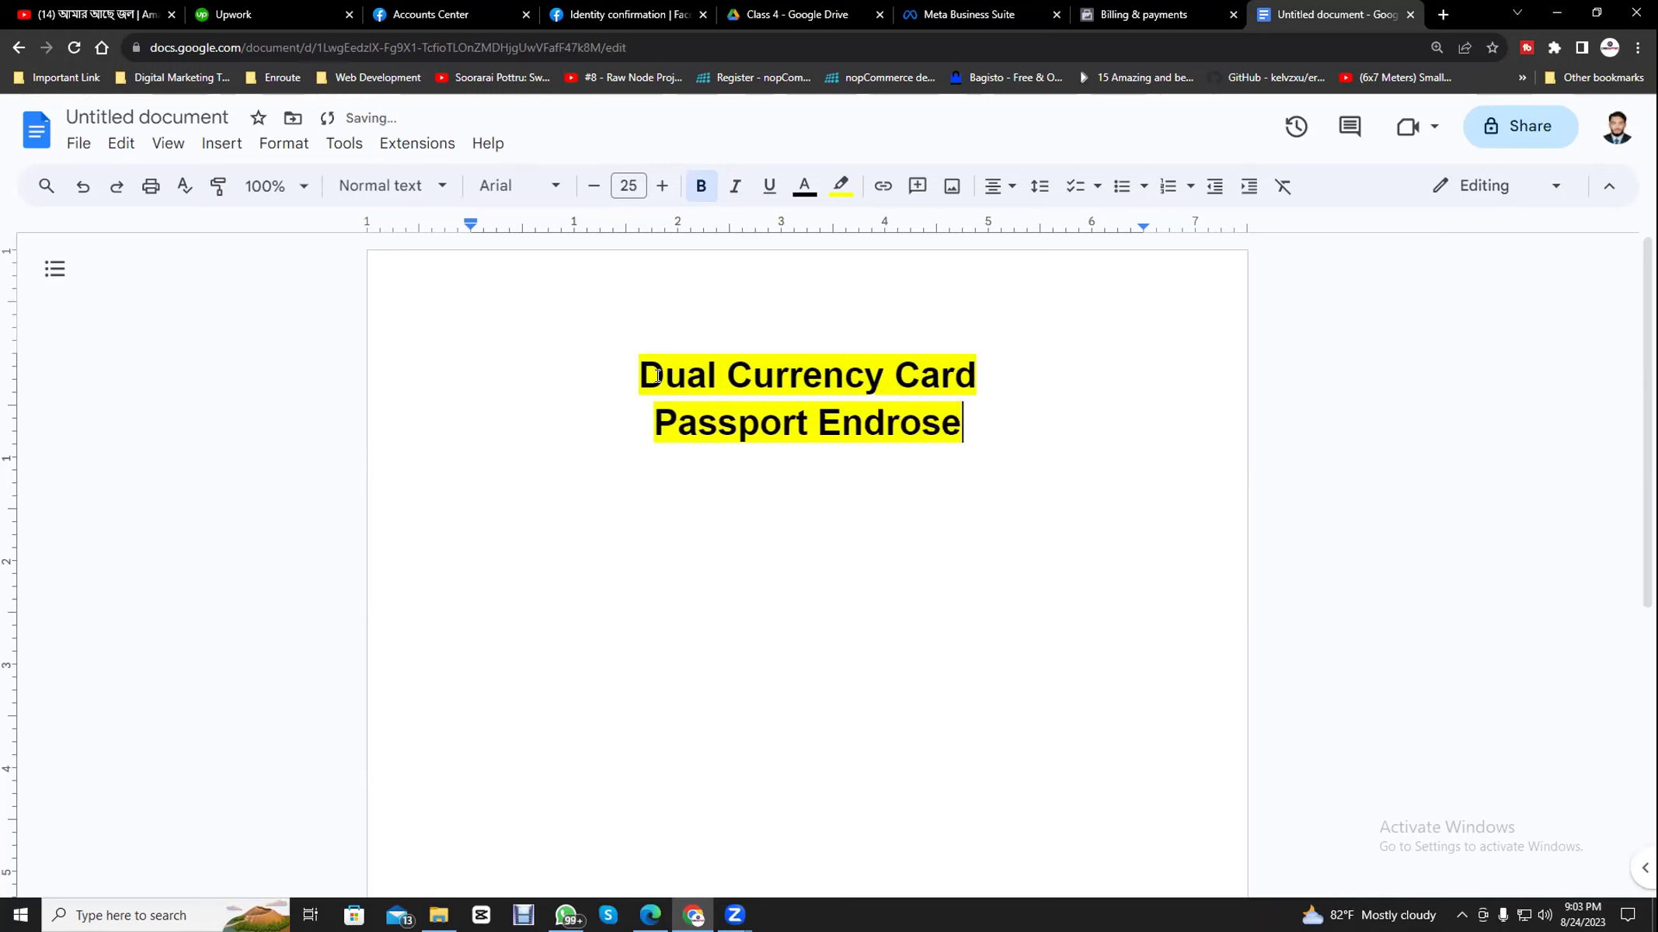
{"action": "left_click_drag", "start_coordinate": [639, 376], "coordinate": [935, 380]}
{"action": "left_click", "coordinate": [880, 419]}
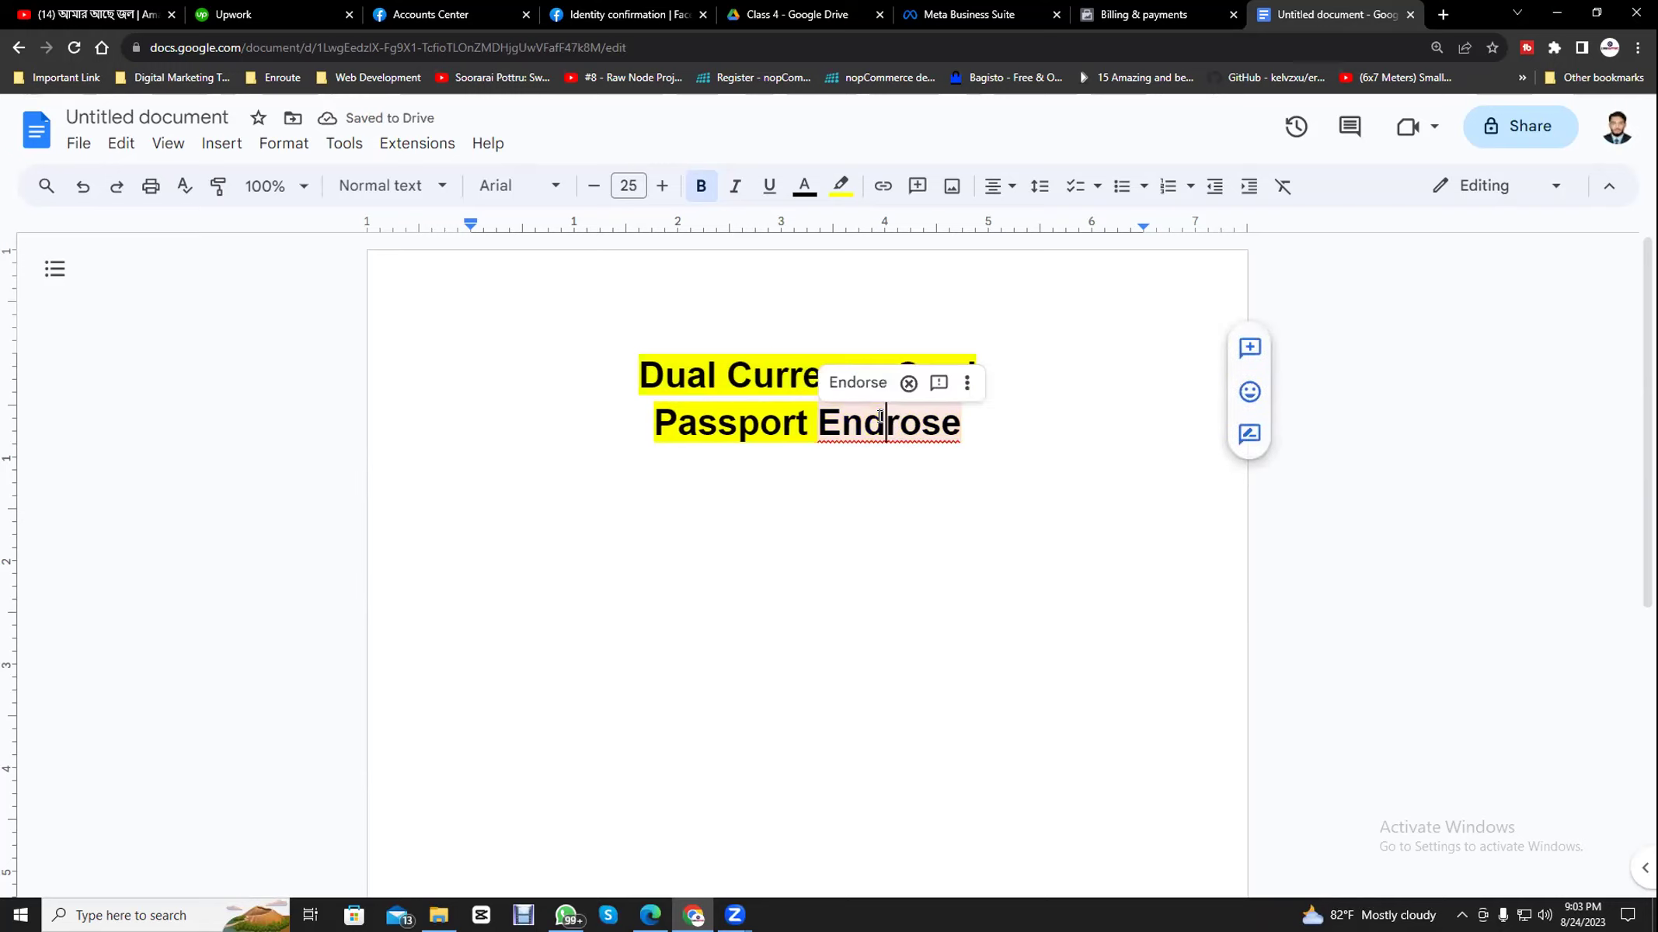
{"action": "left_click", "coordinate": [861, 379]}
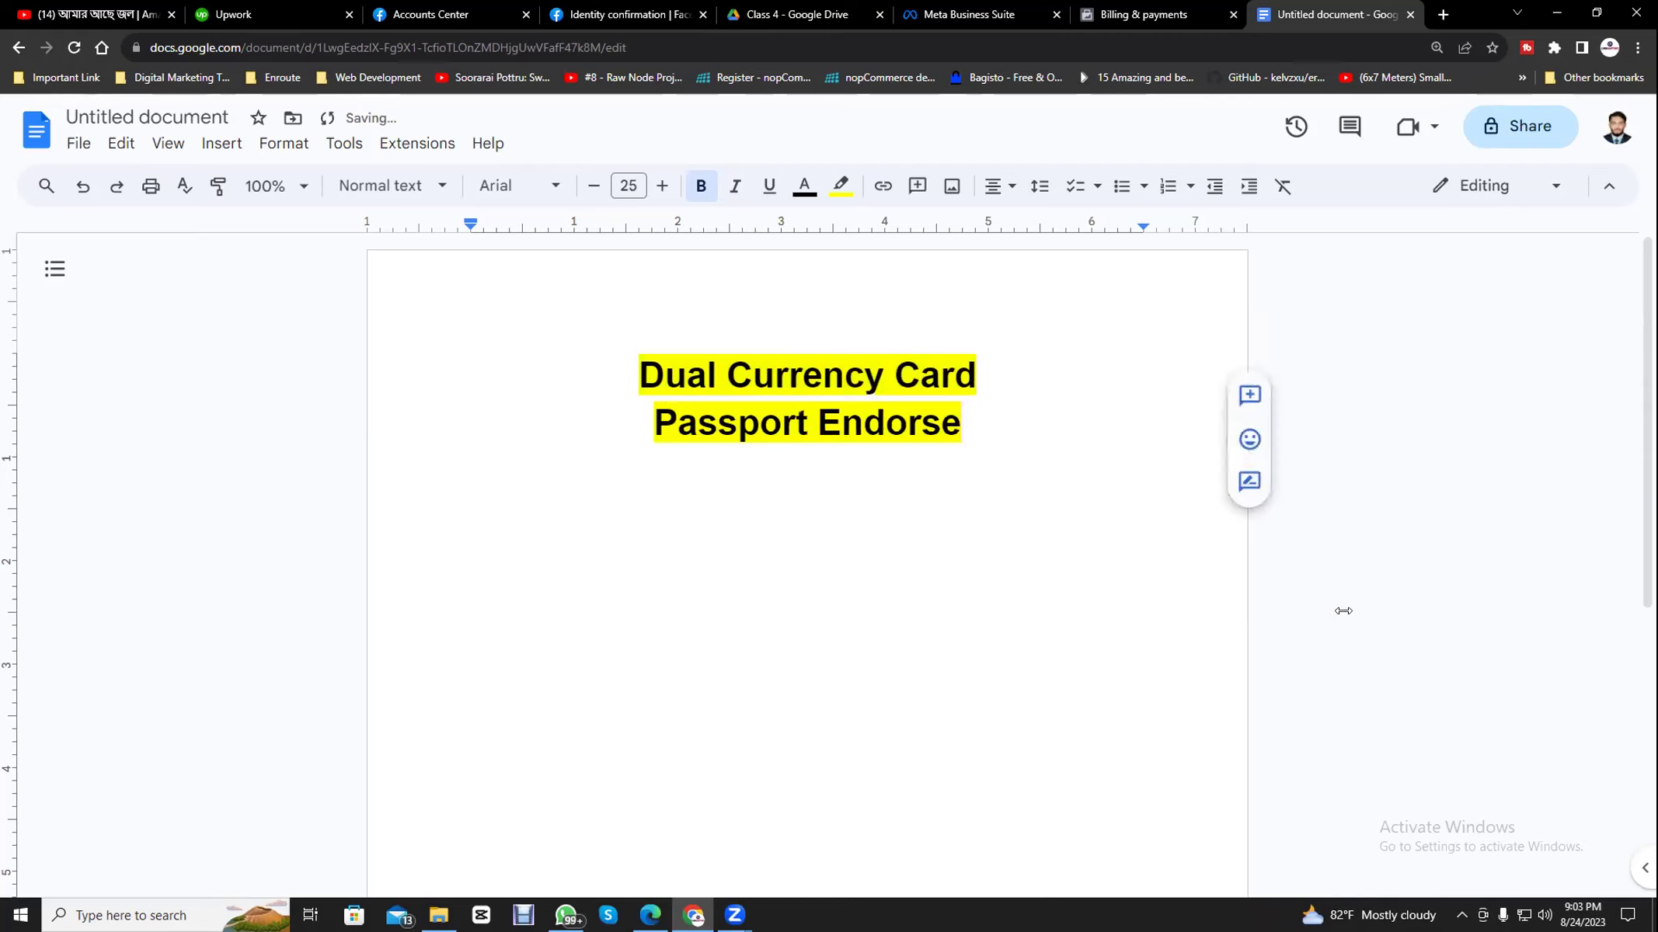